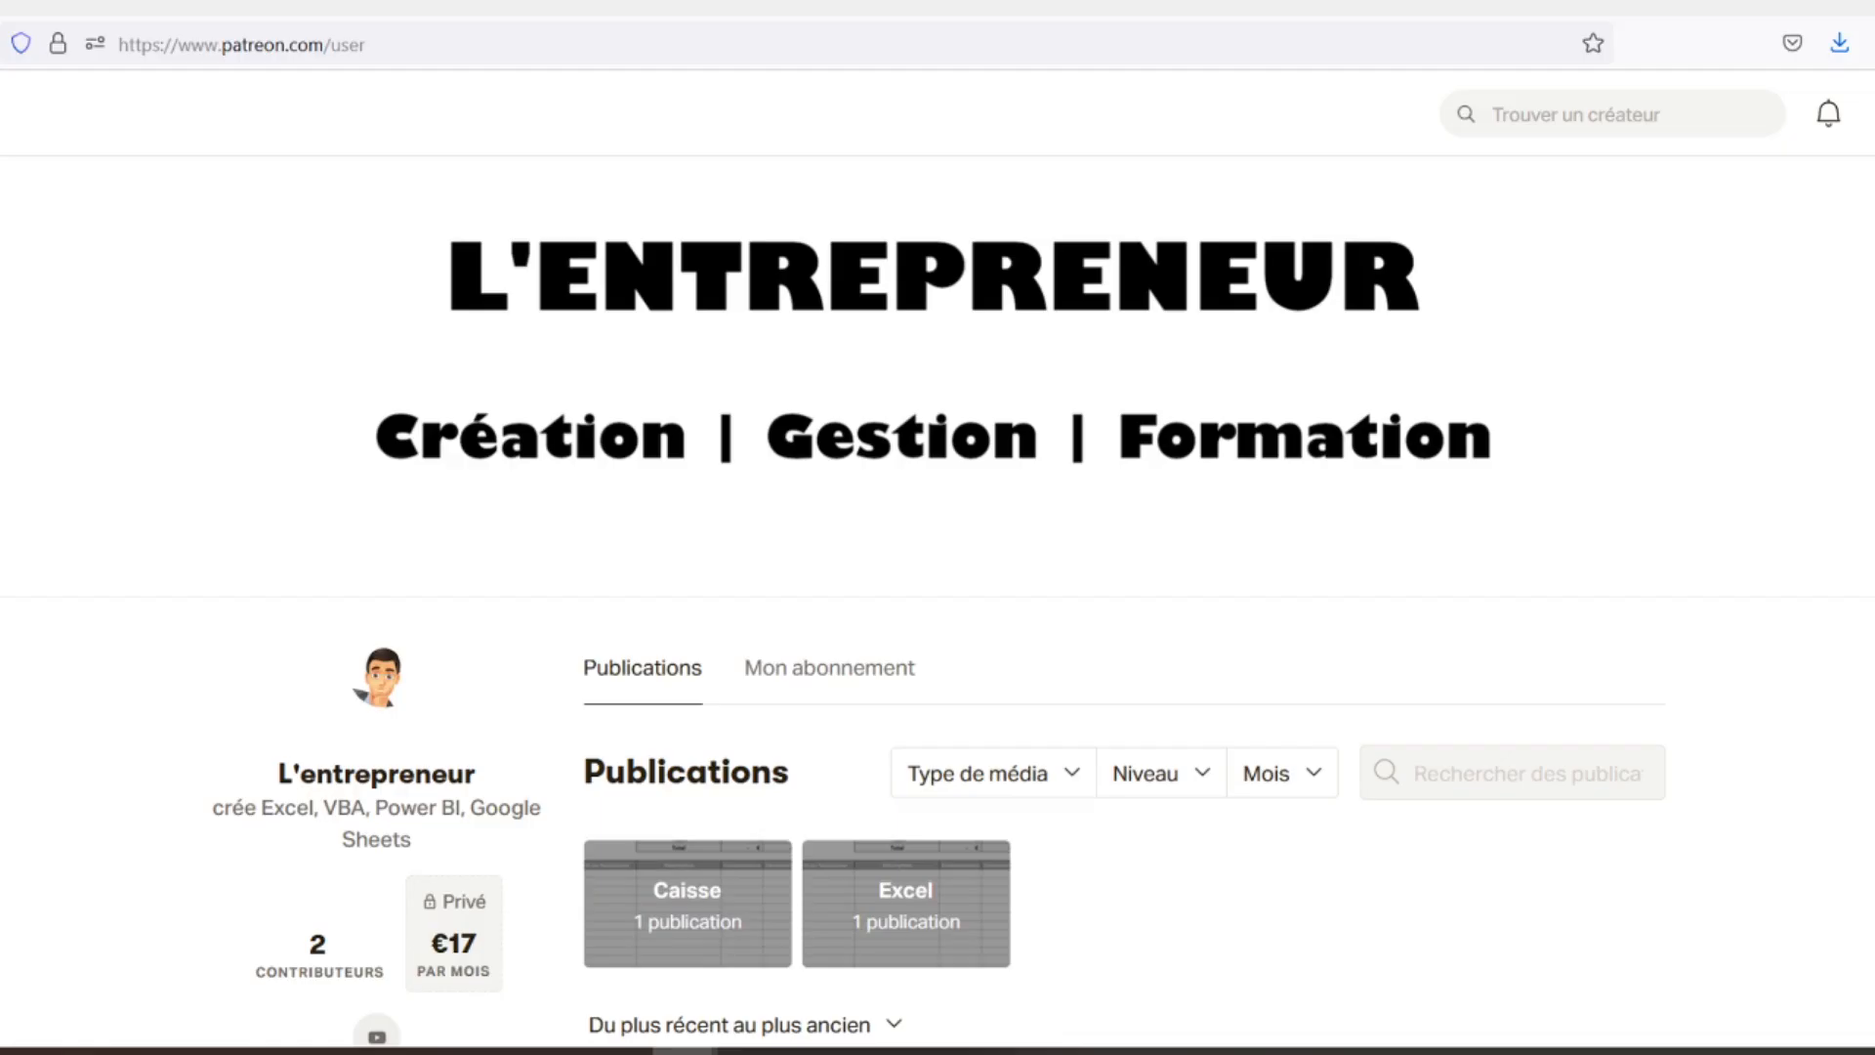
# - Look through the publications on the L'entrepreneur Patreon page, including the Feuilles de caisse post and its attachment
pyautogui.scroll(-3, 934, 602)
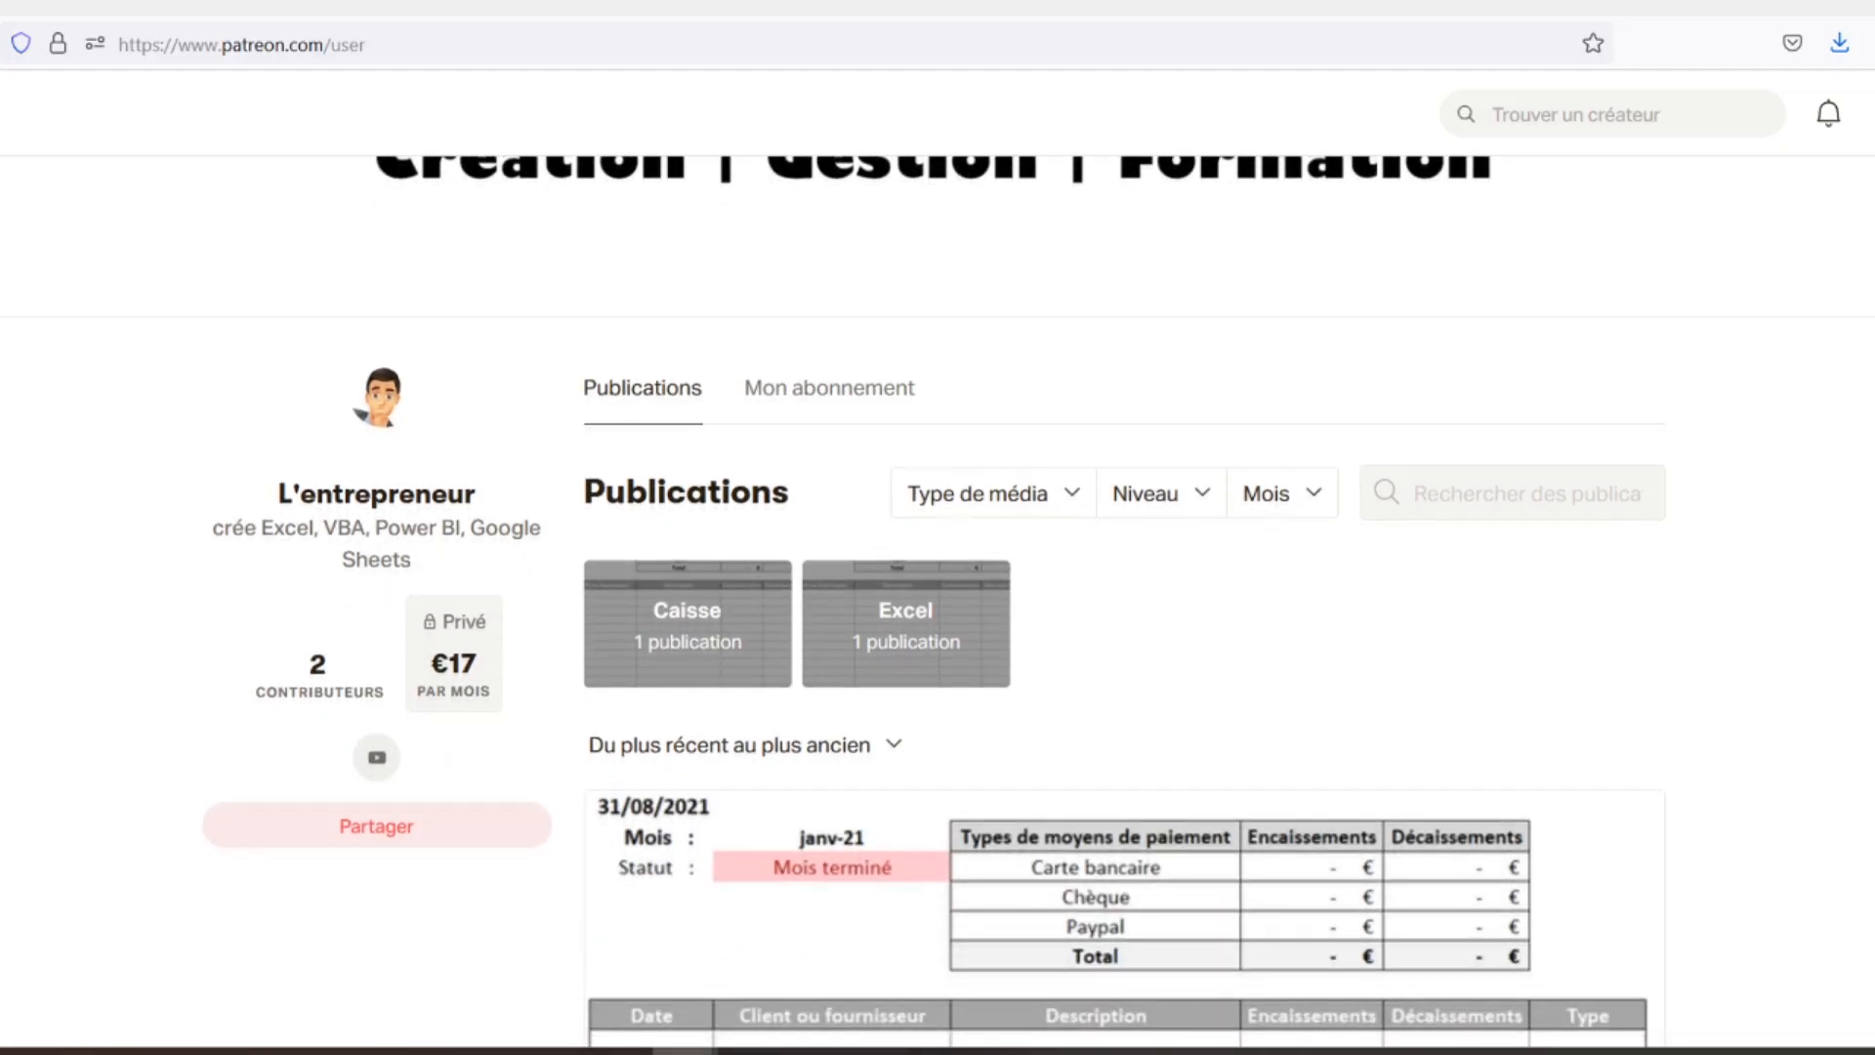
pyautogui.scroll(-3, 935, 602)
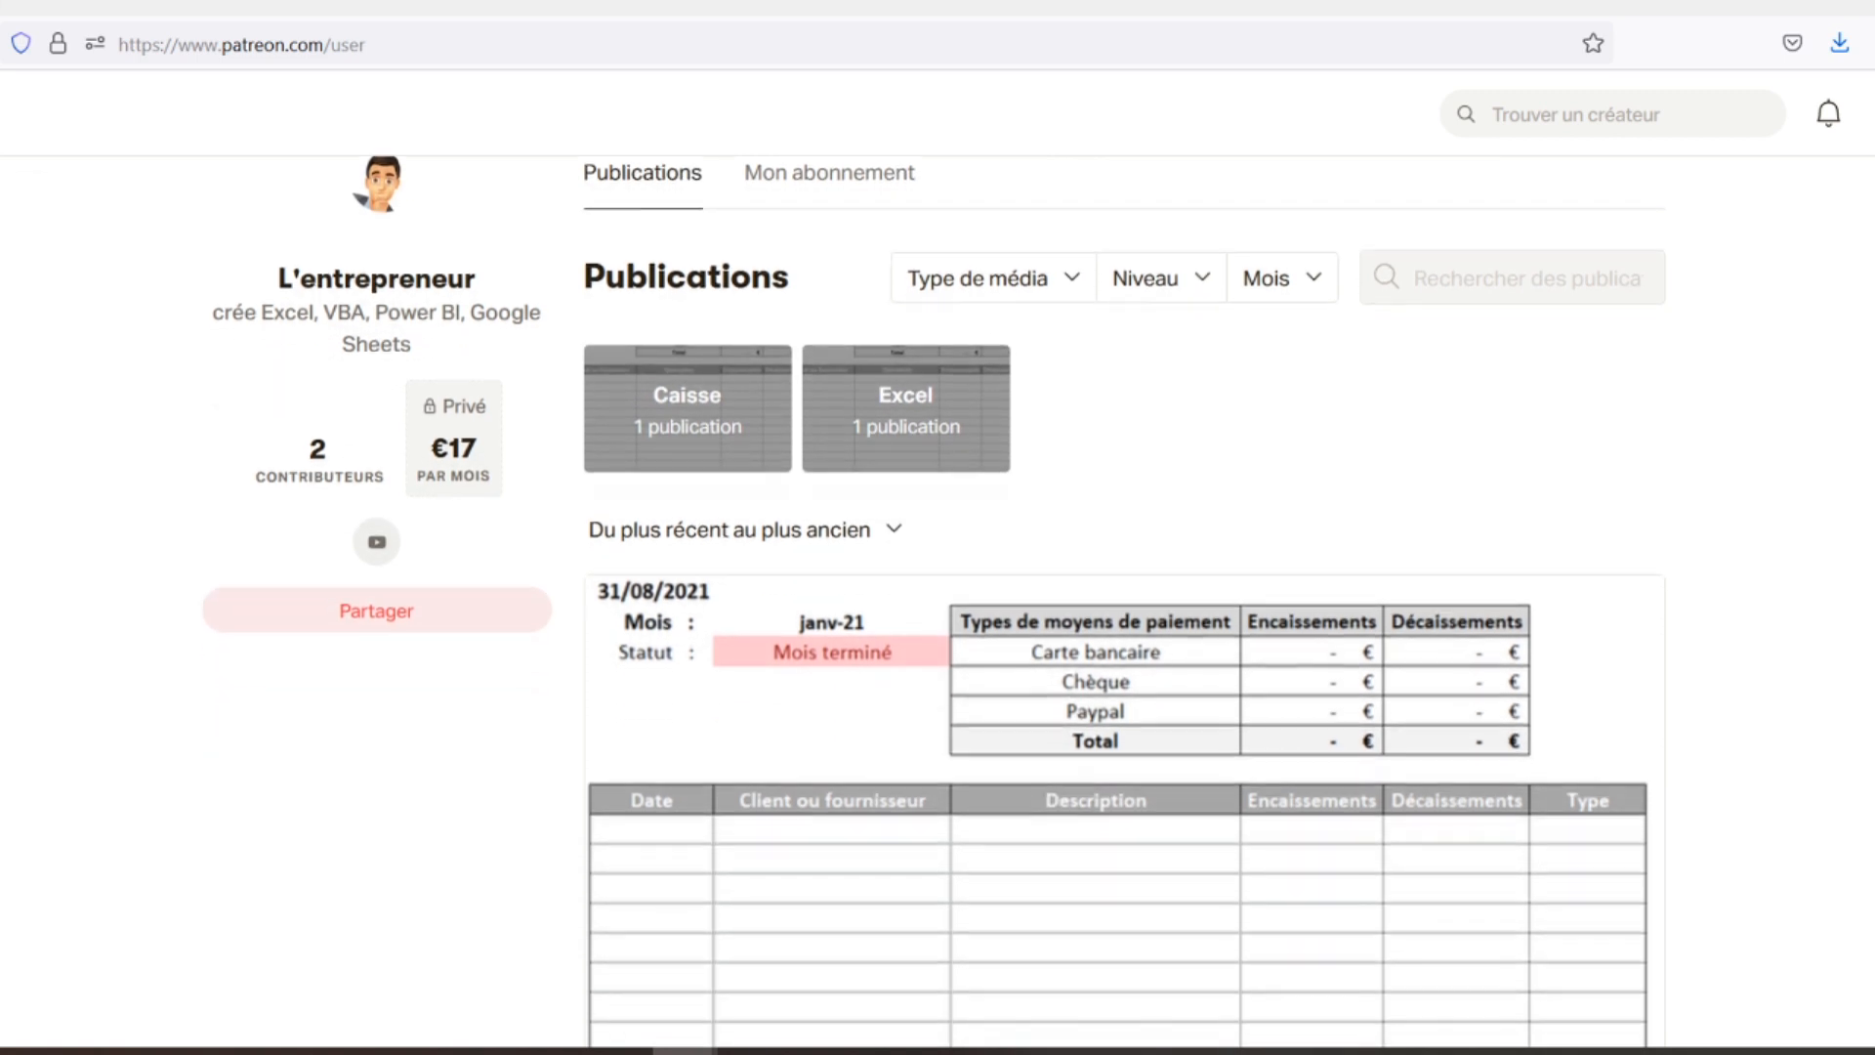
pyautogui.scroll(-2, 935, 601)
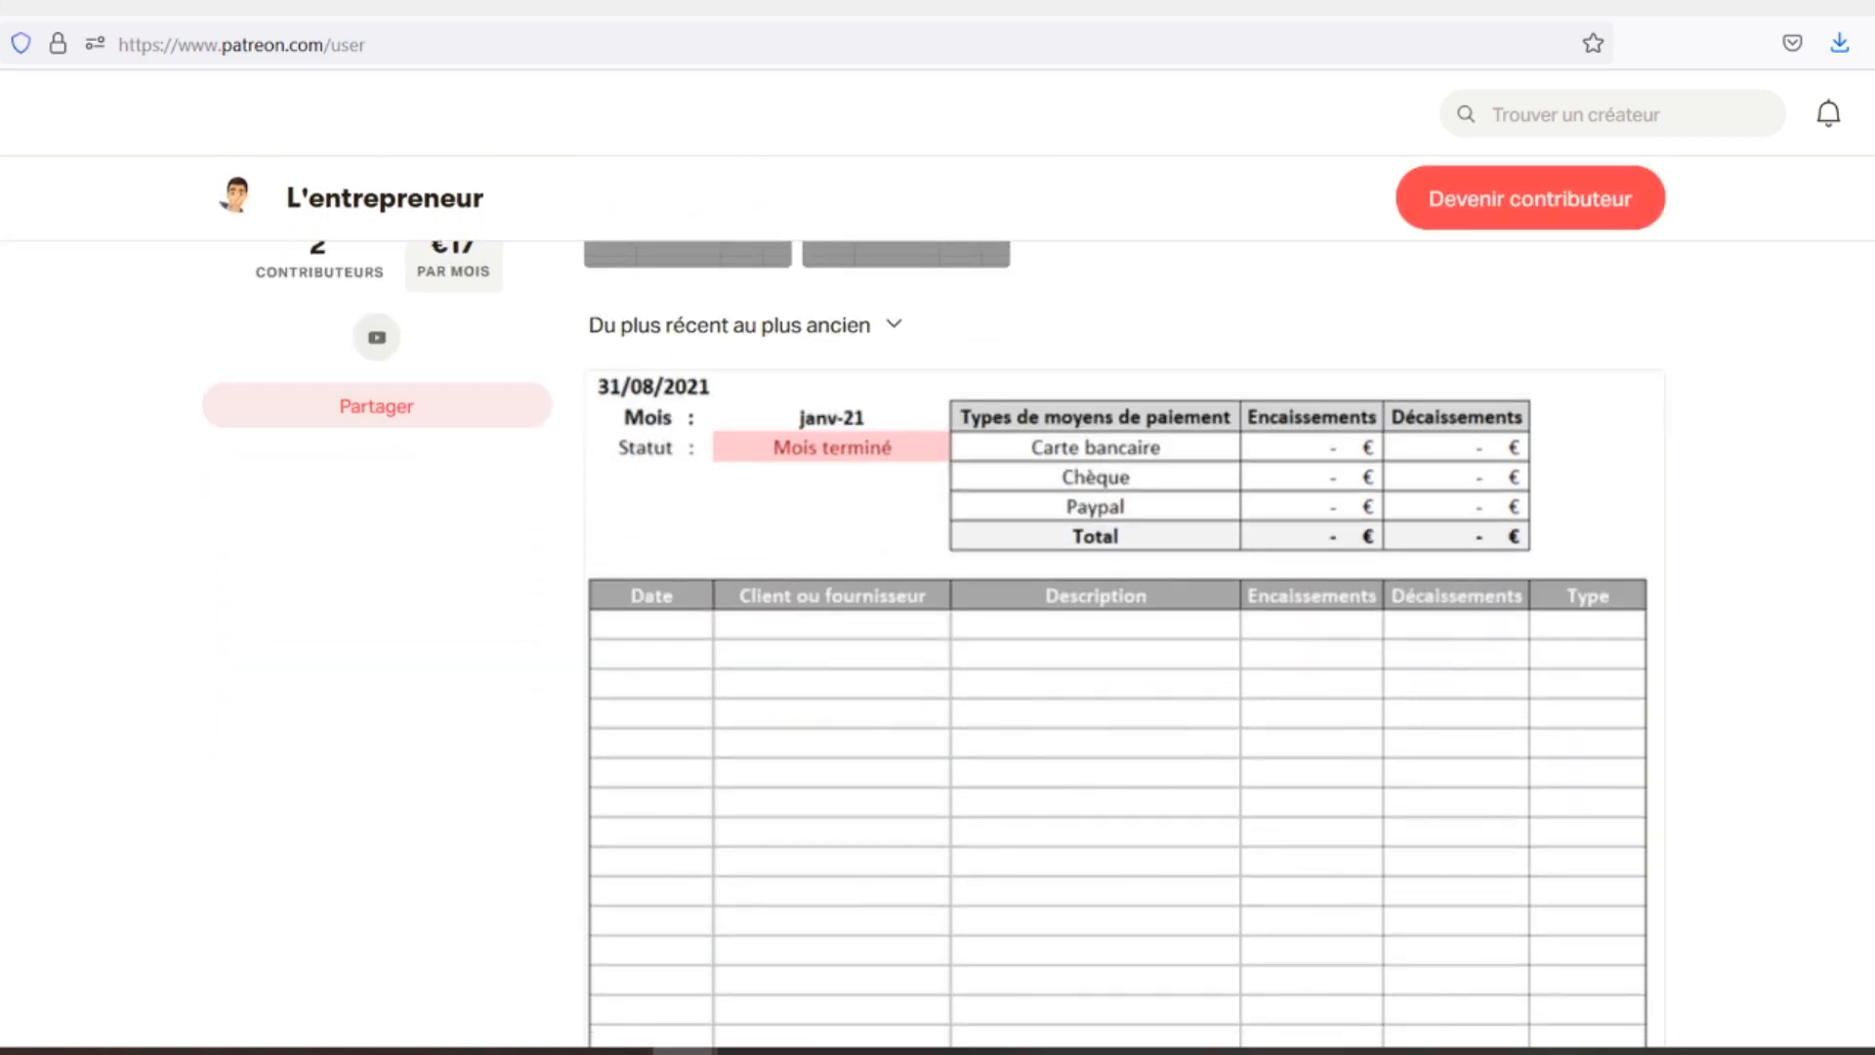
pyautogui.scroll(-2, 1118, 644)
pyautogui.scroll(-2, 1118, 645)
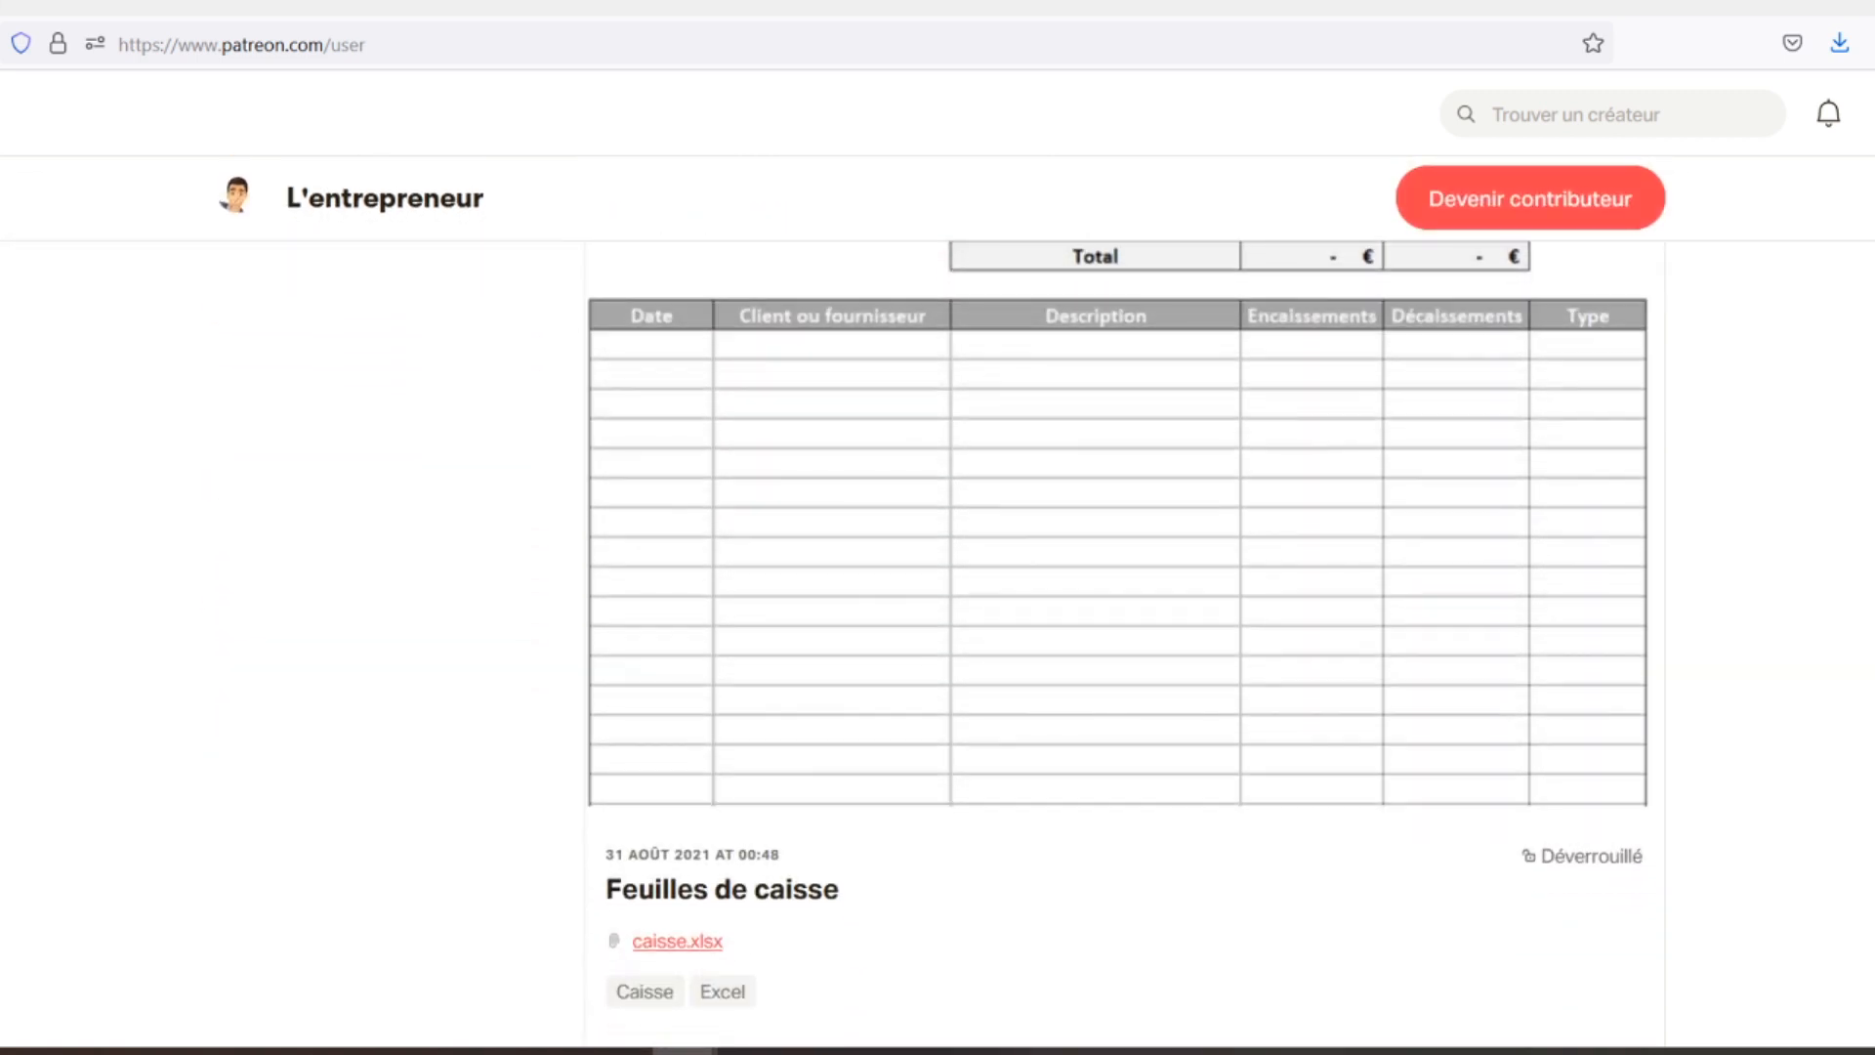
pyautogui.scroll(-2, 1118, 644)
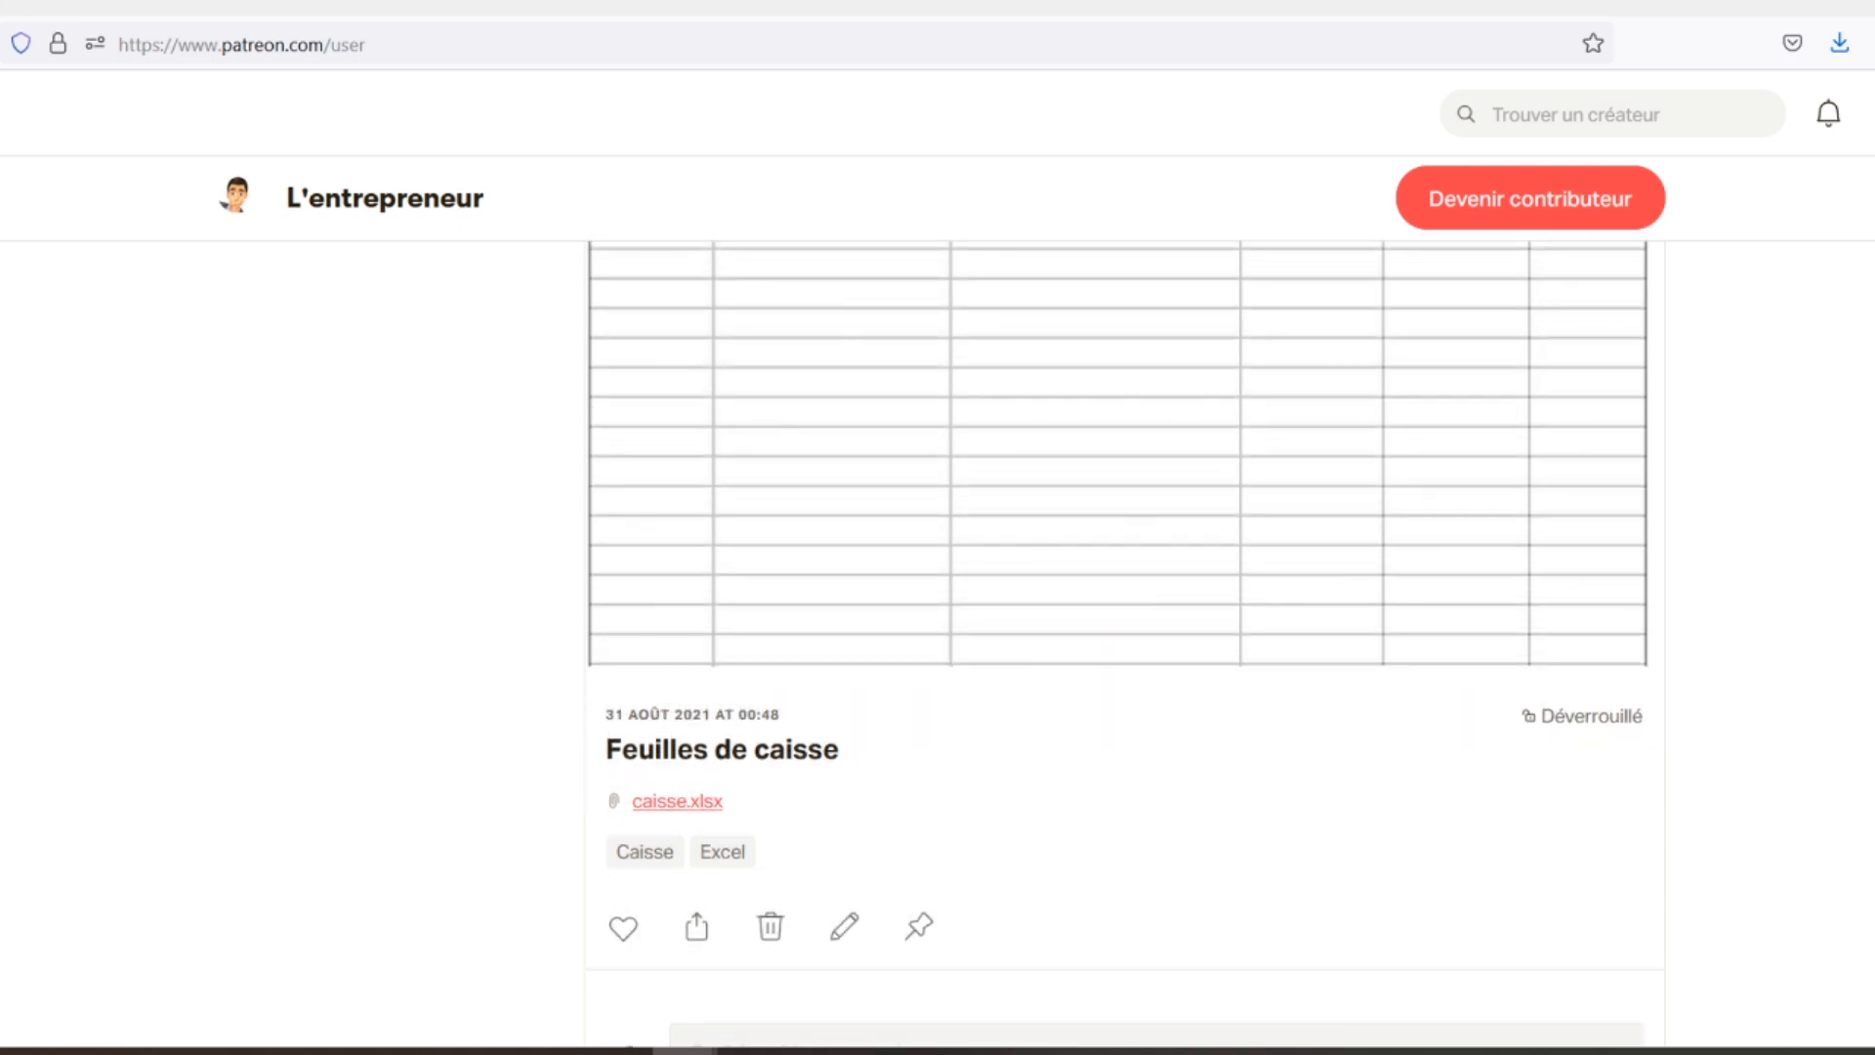
pyautogui.scroll(-2, 1118, 645)
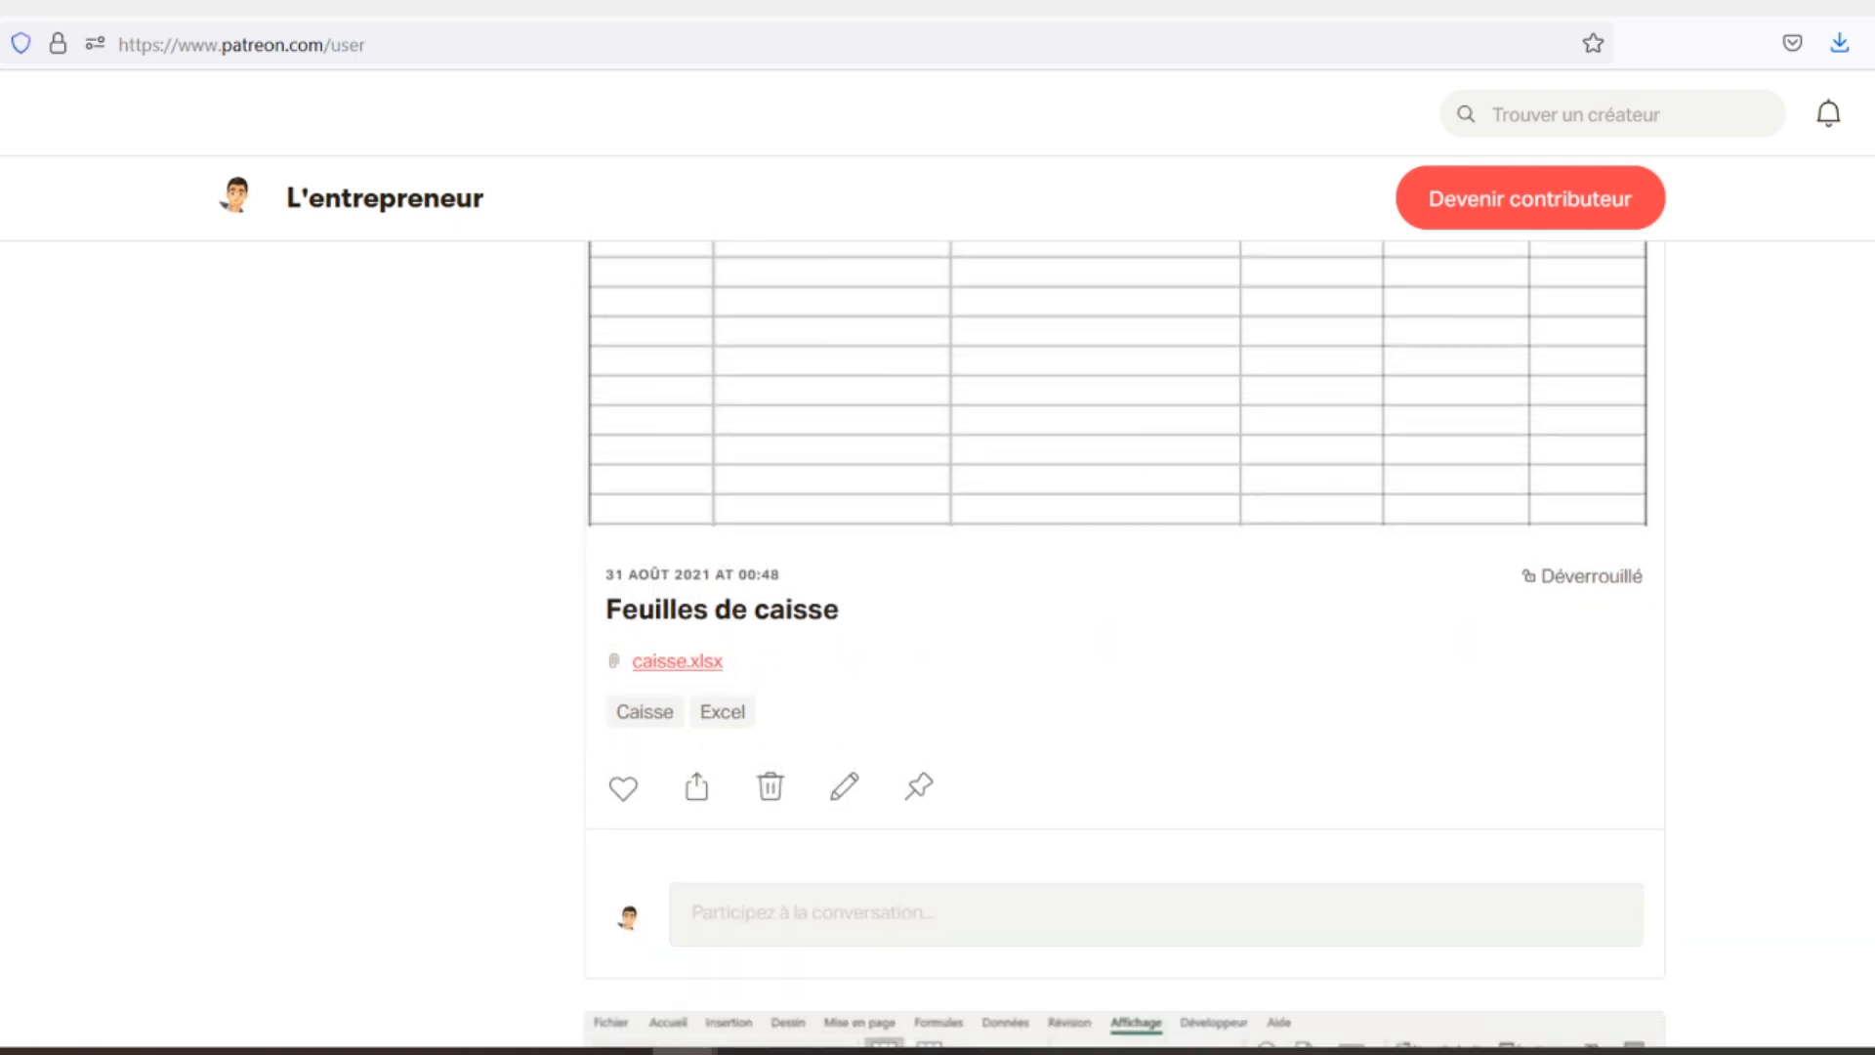
pyautogui.scroll(-2, 1118, 644)
pyautogui.scroll(-2, 1118, 644)
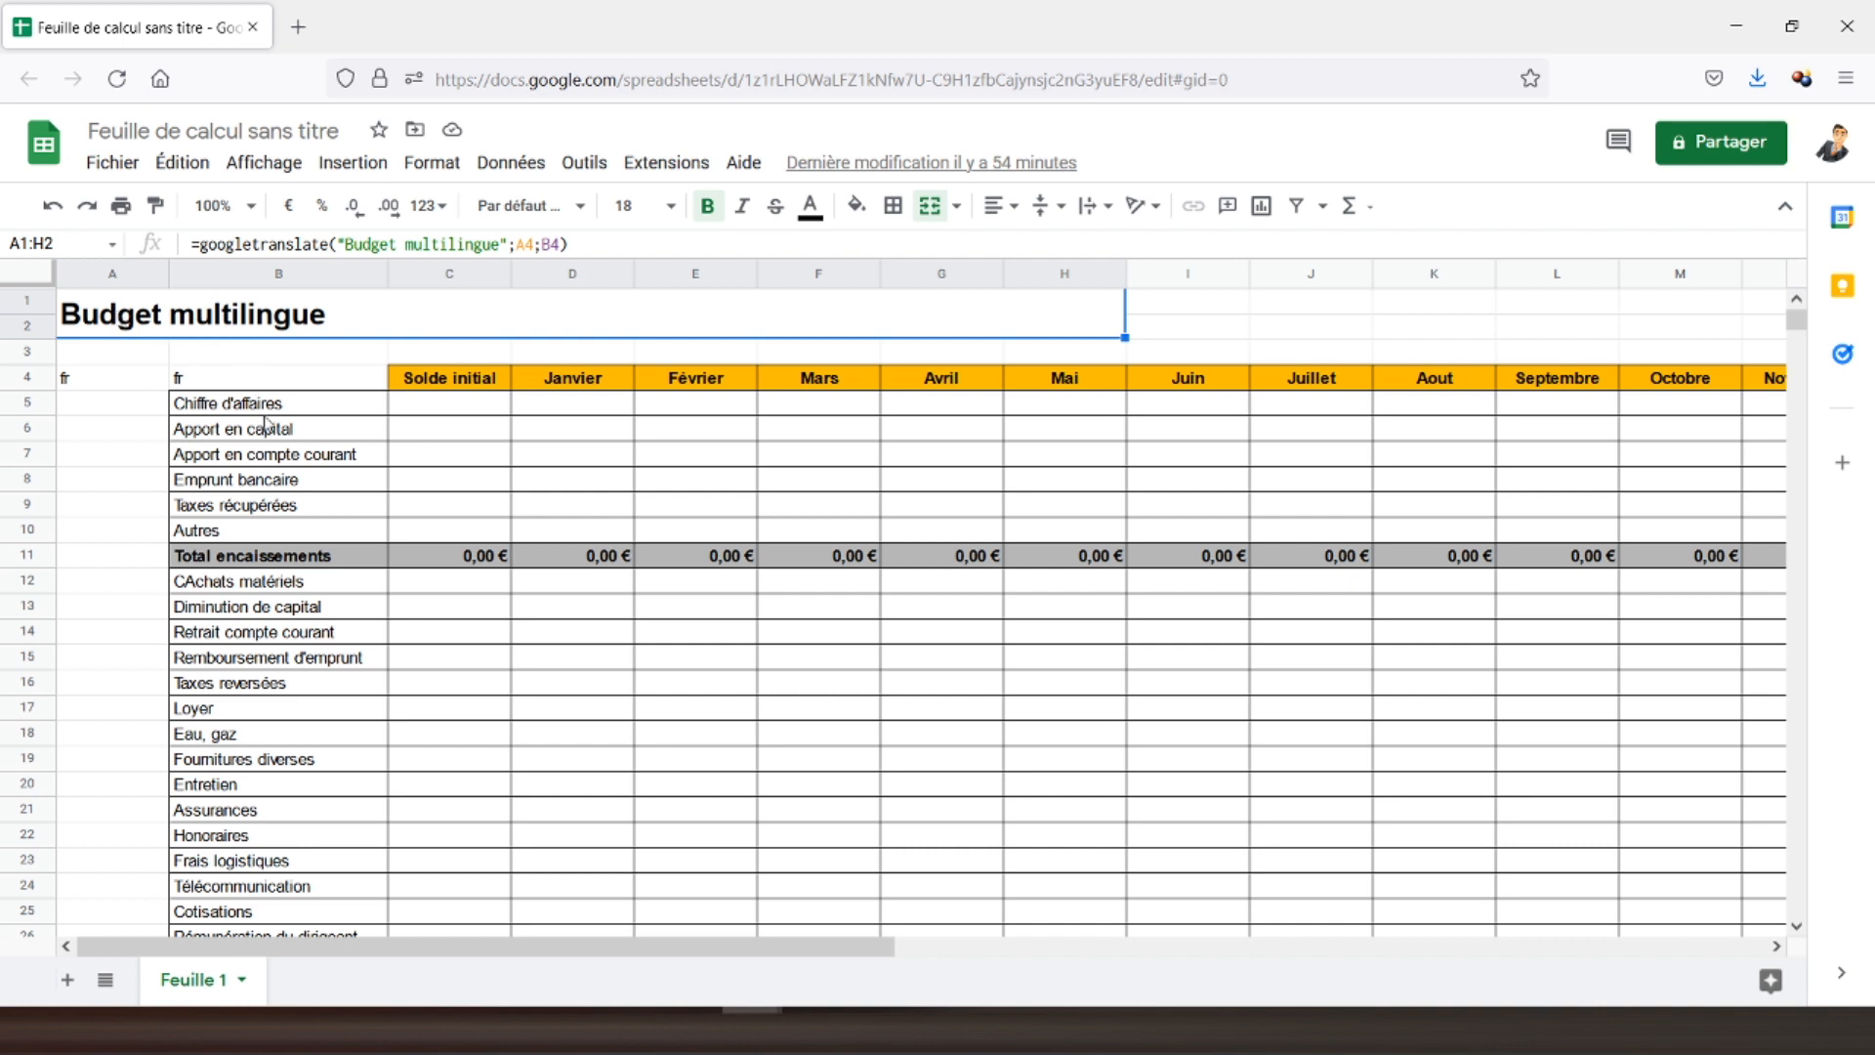
# - In the Google Sheets budget, widen column A and insert a French flag over the cells using a Google image search for "france"
pyautogui.click(124, 413)
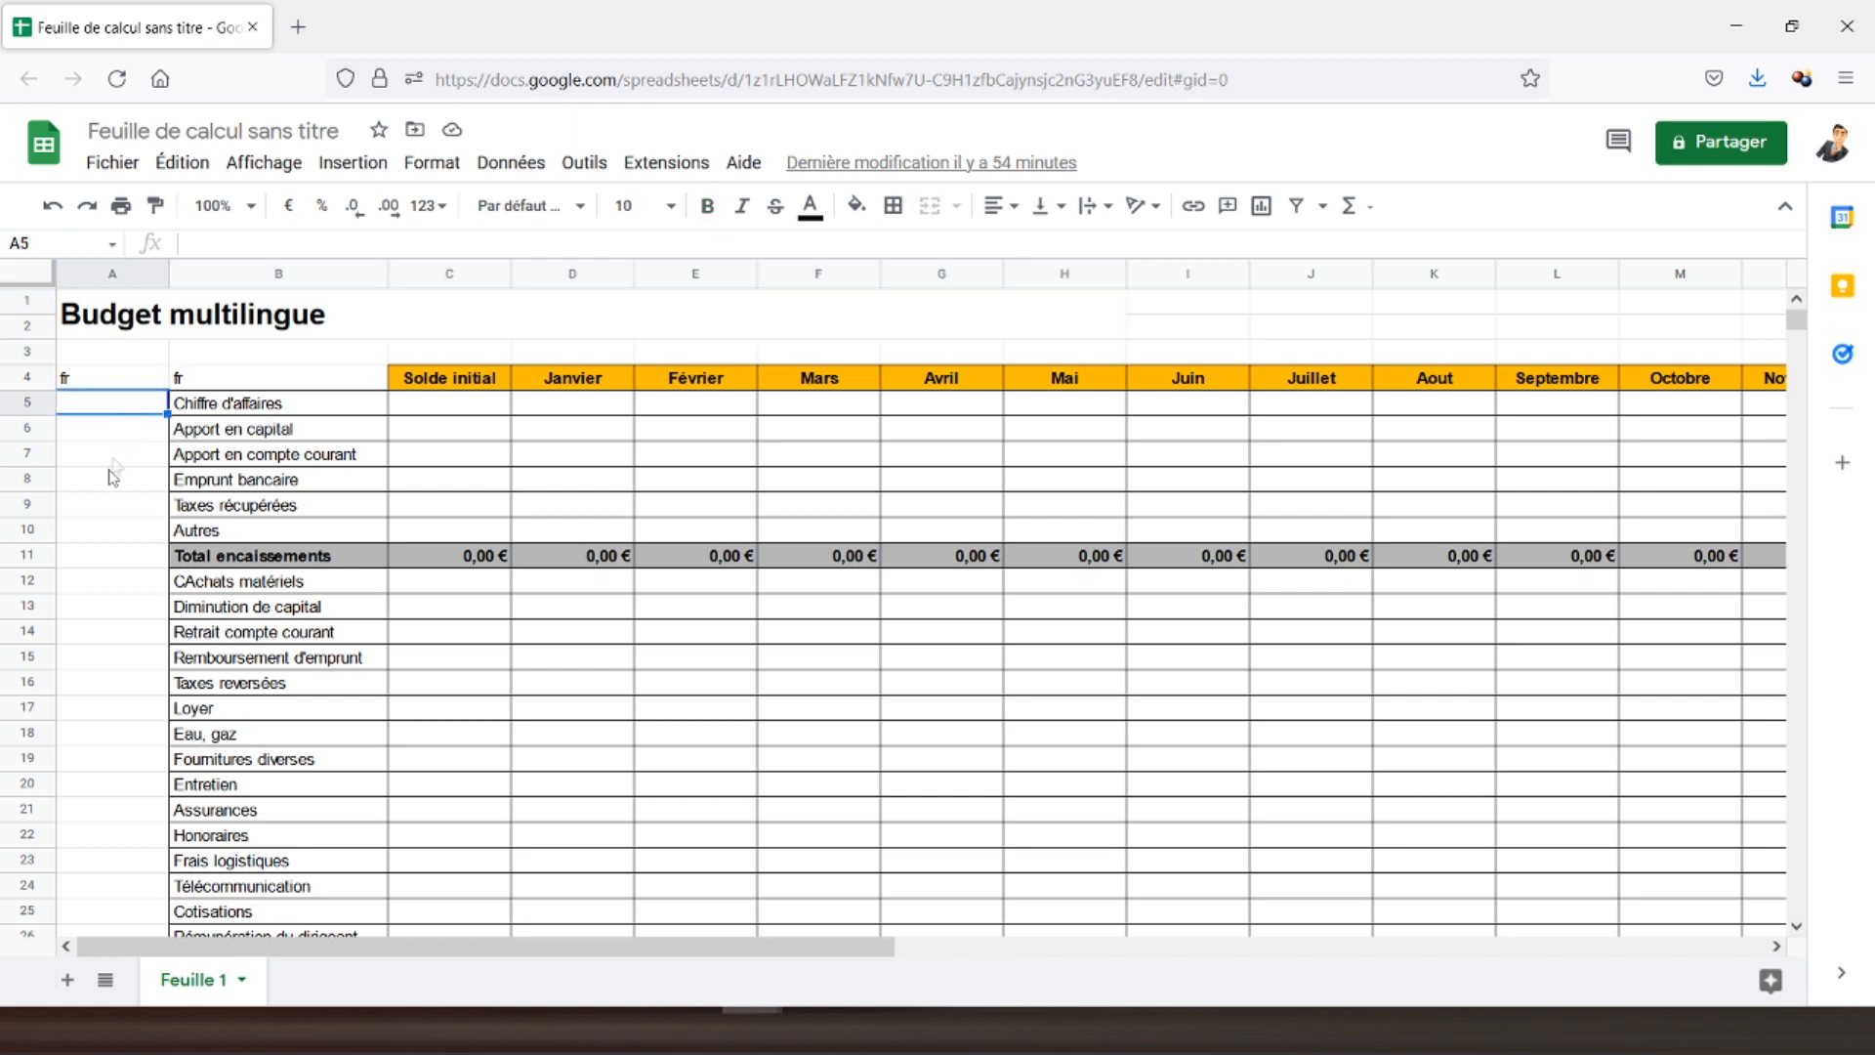
pyautogui.moveTo(169, 276); pyautogui.dragTo(229, 281)
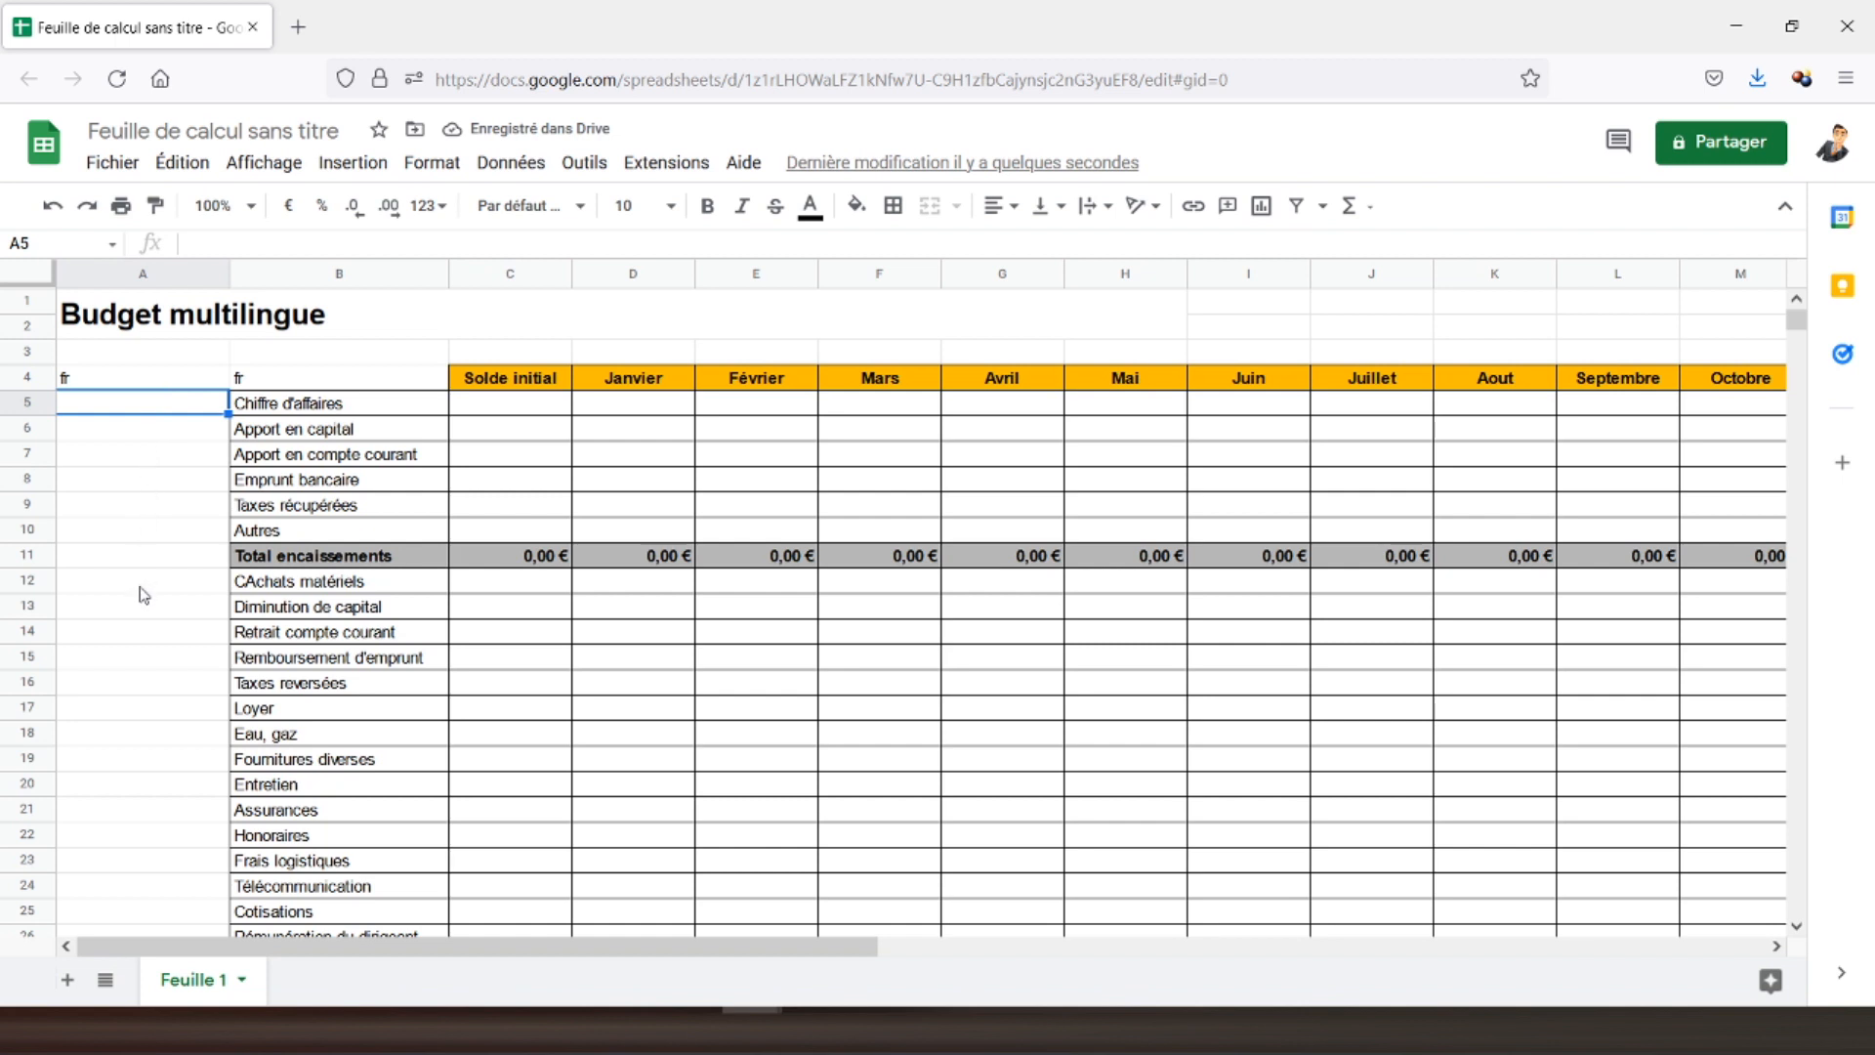
pyautogui.click(353, 163)
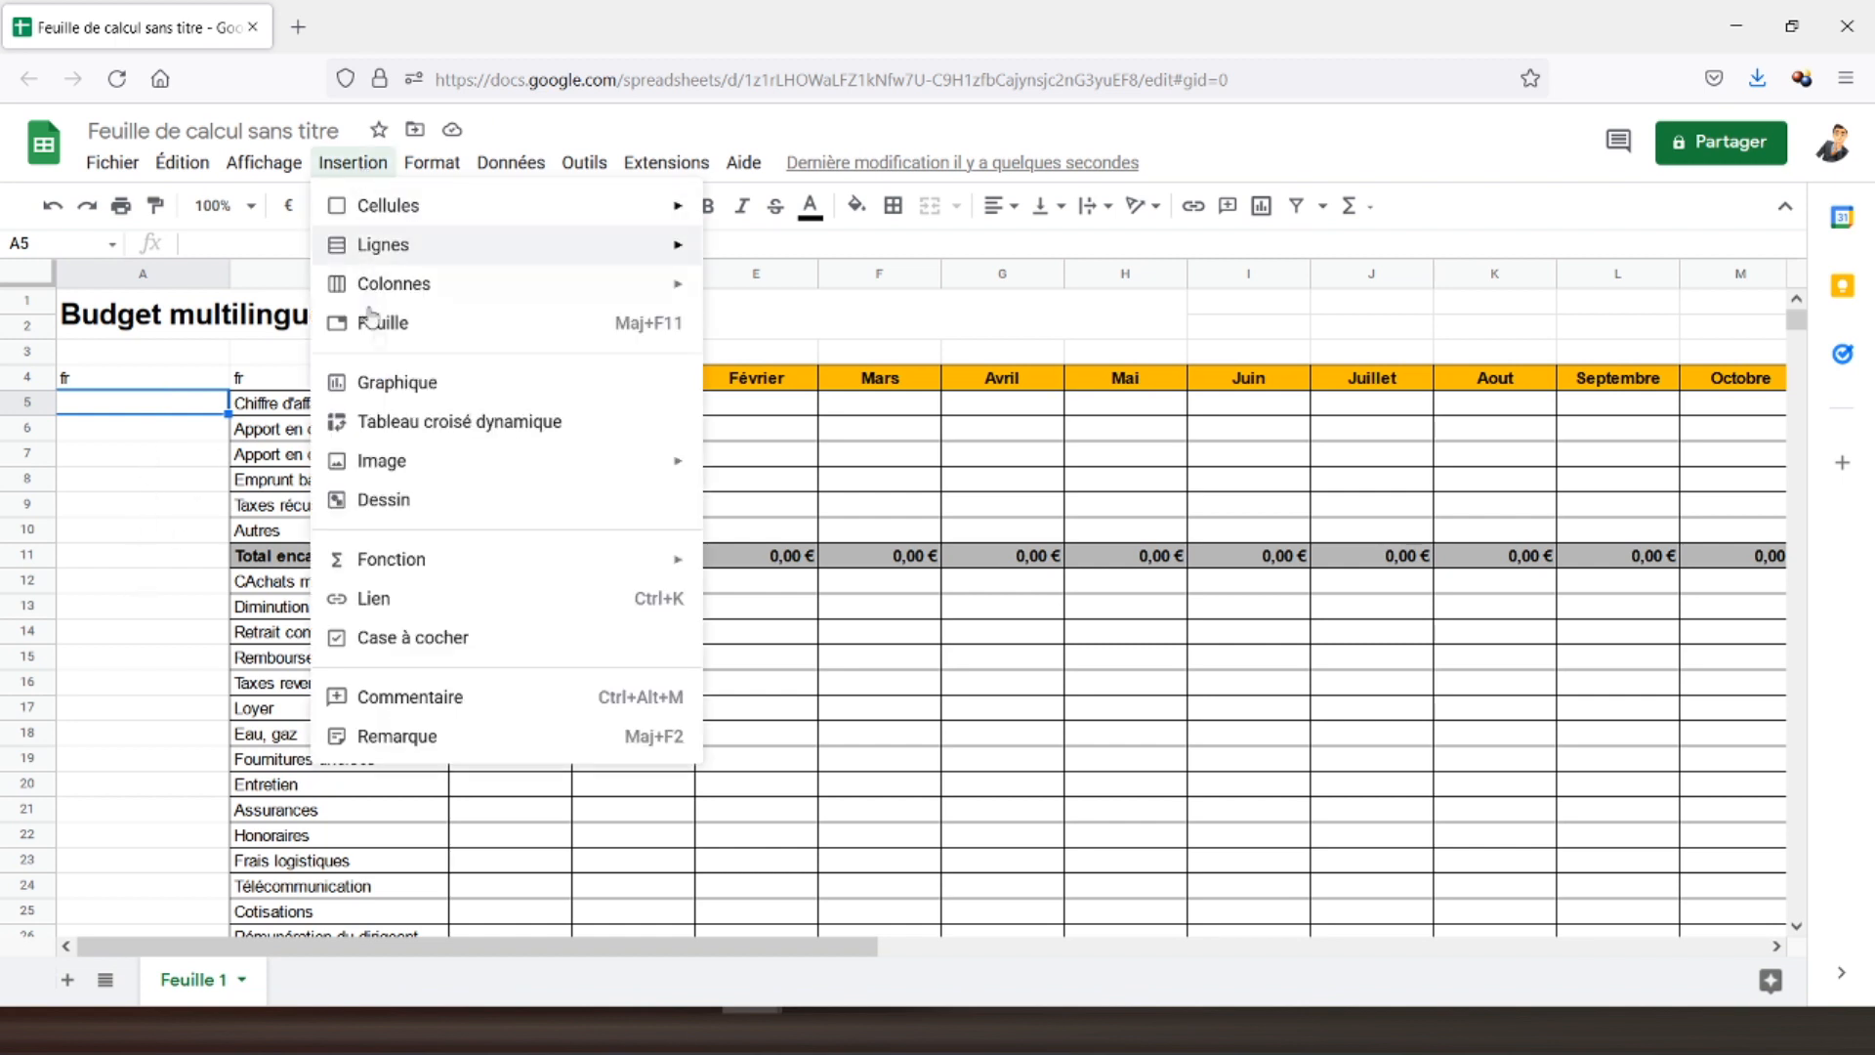
pyautogui.moveTo(583, 477)
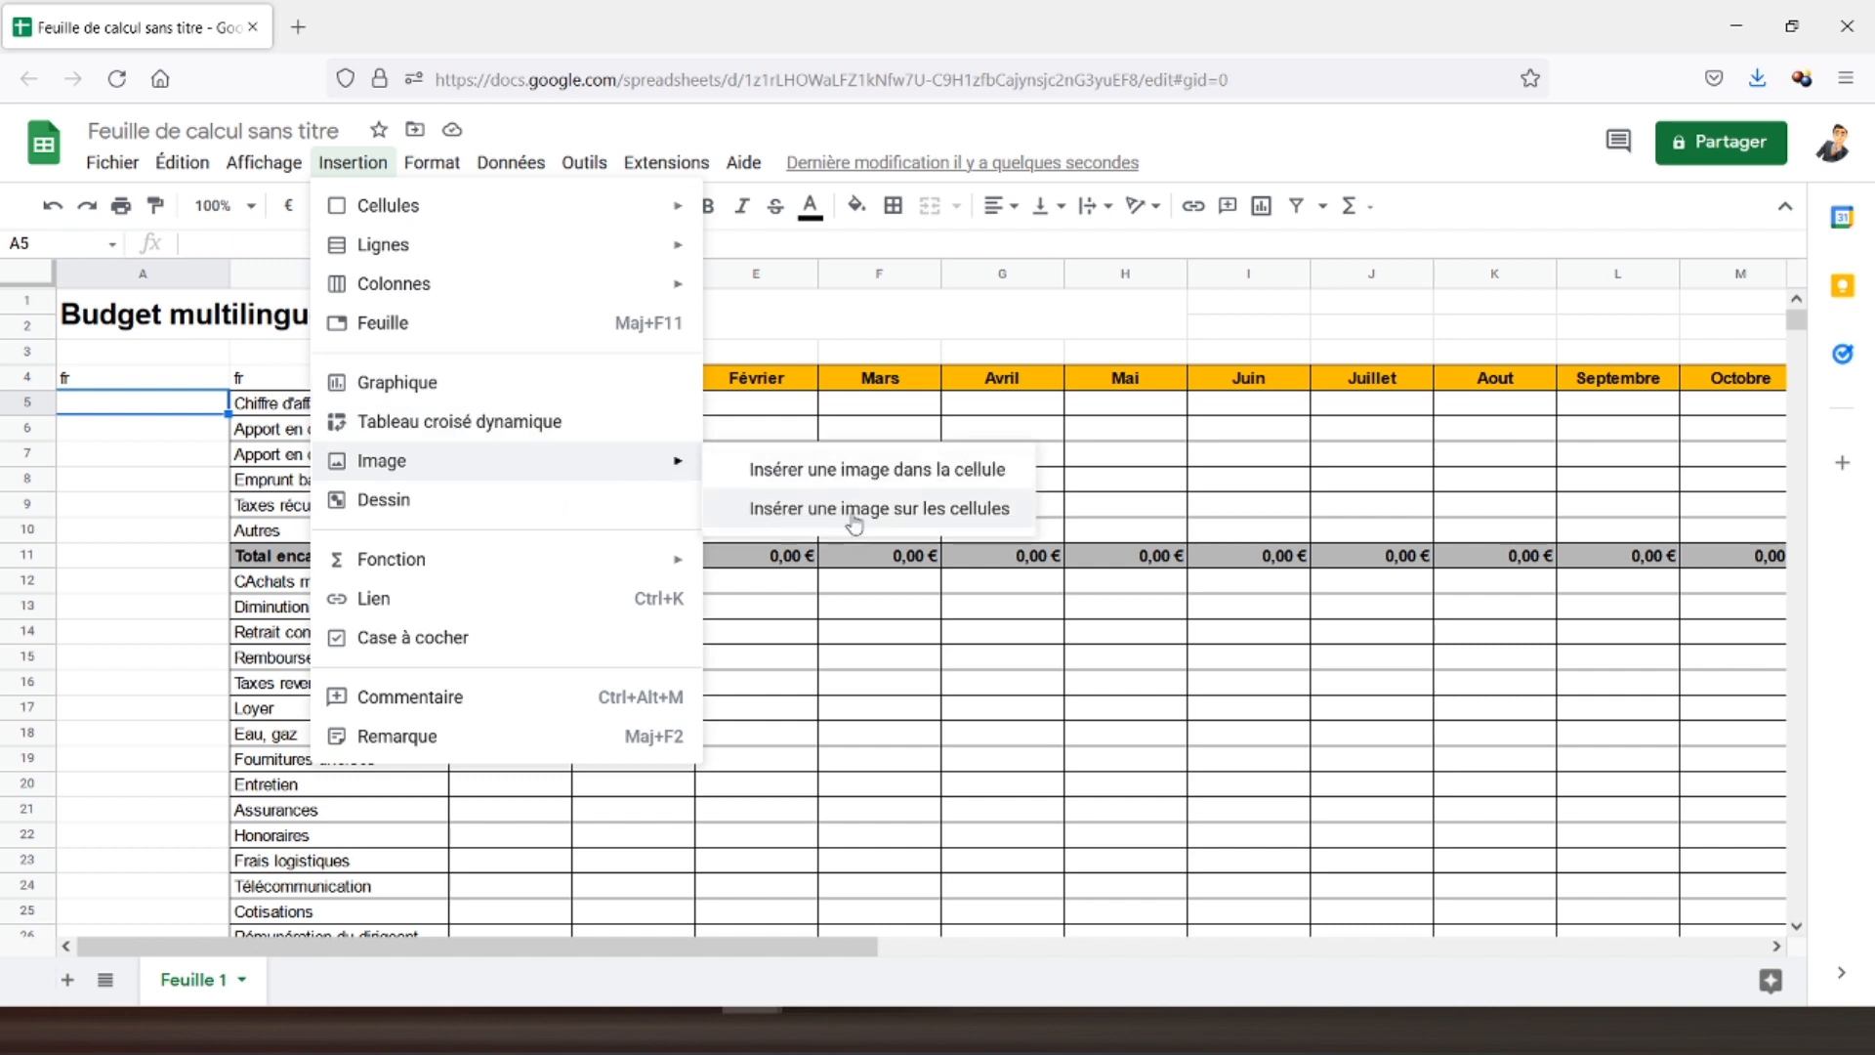
pyautogui.click(907, 509)
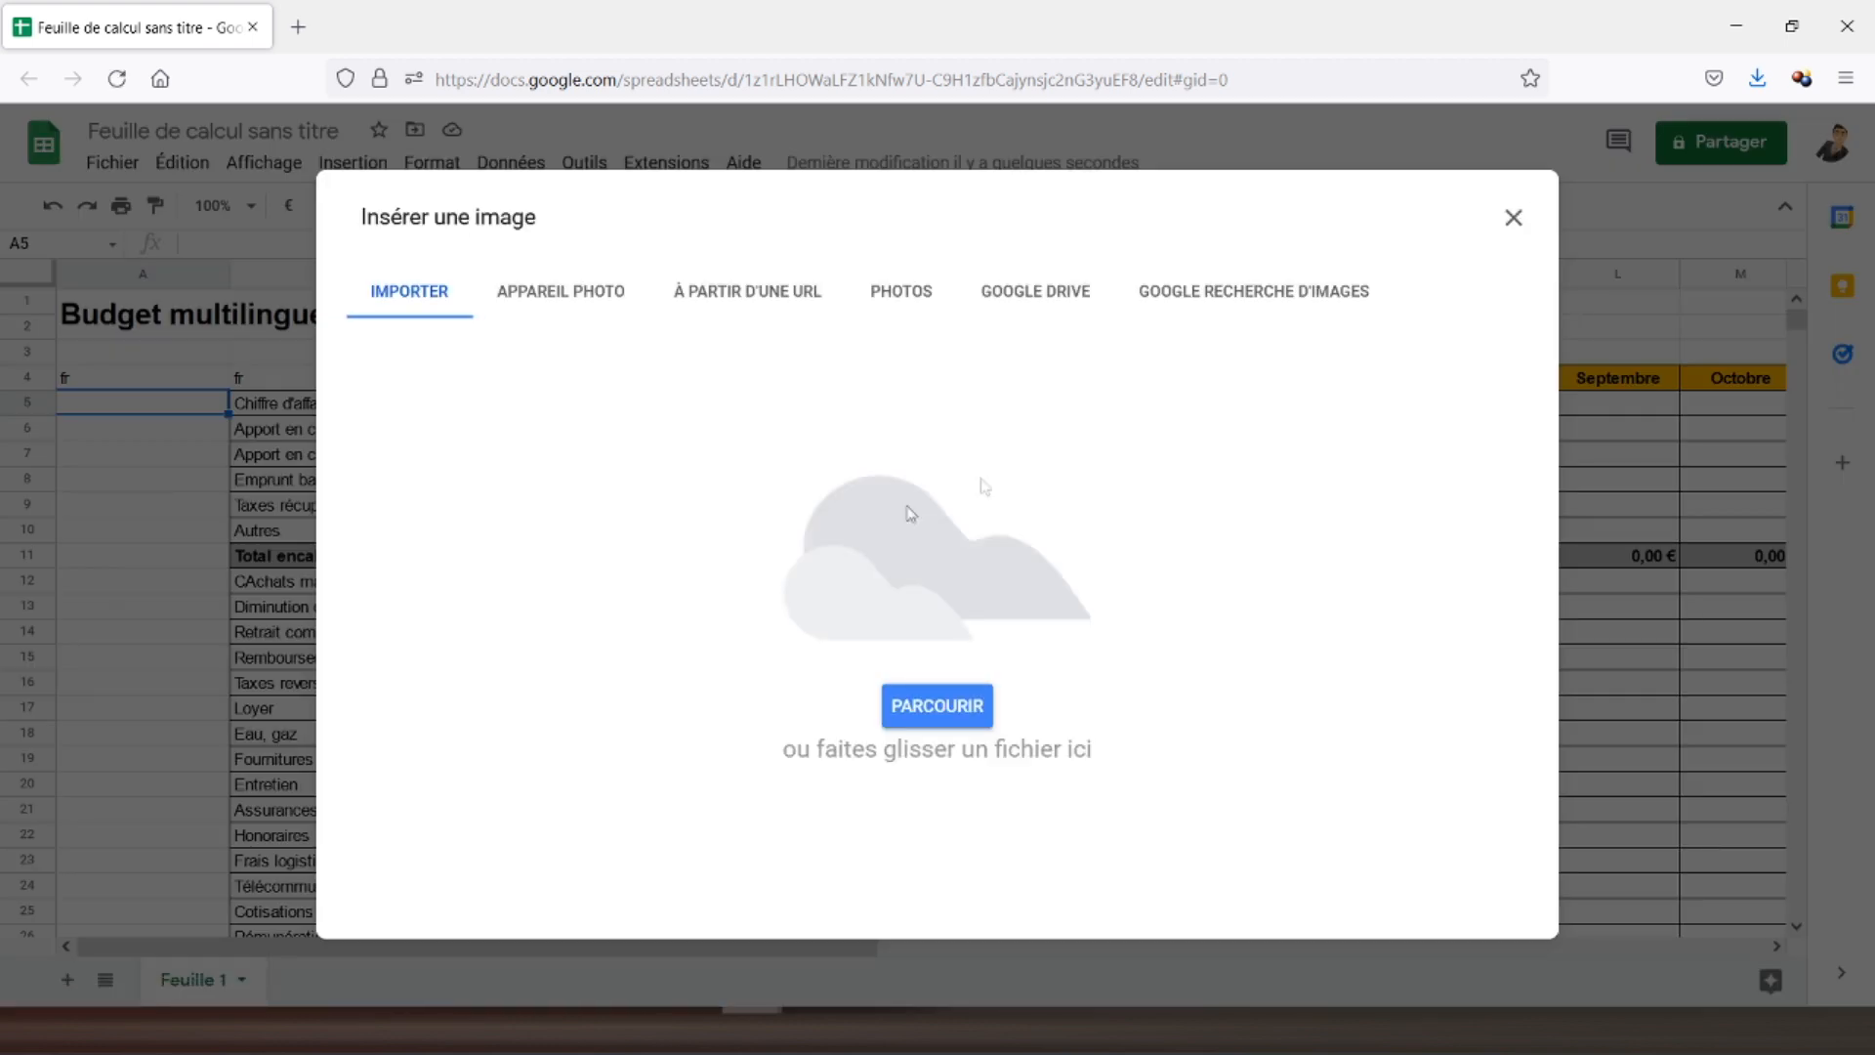
pyautogui.click(1273, 299)
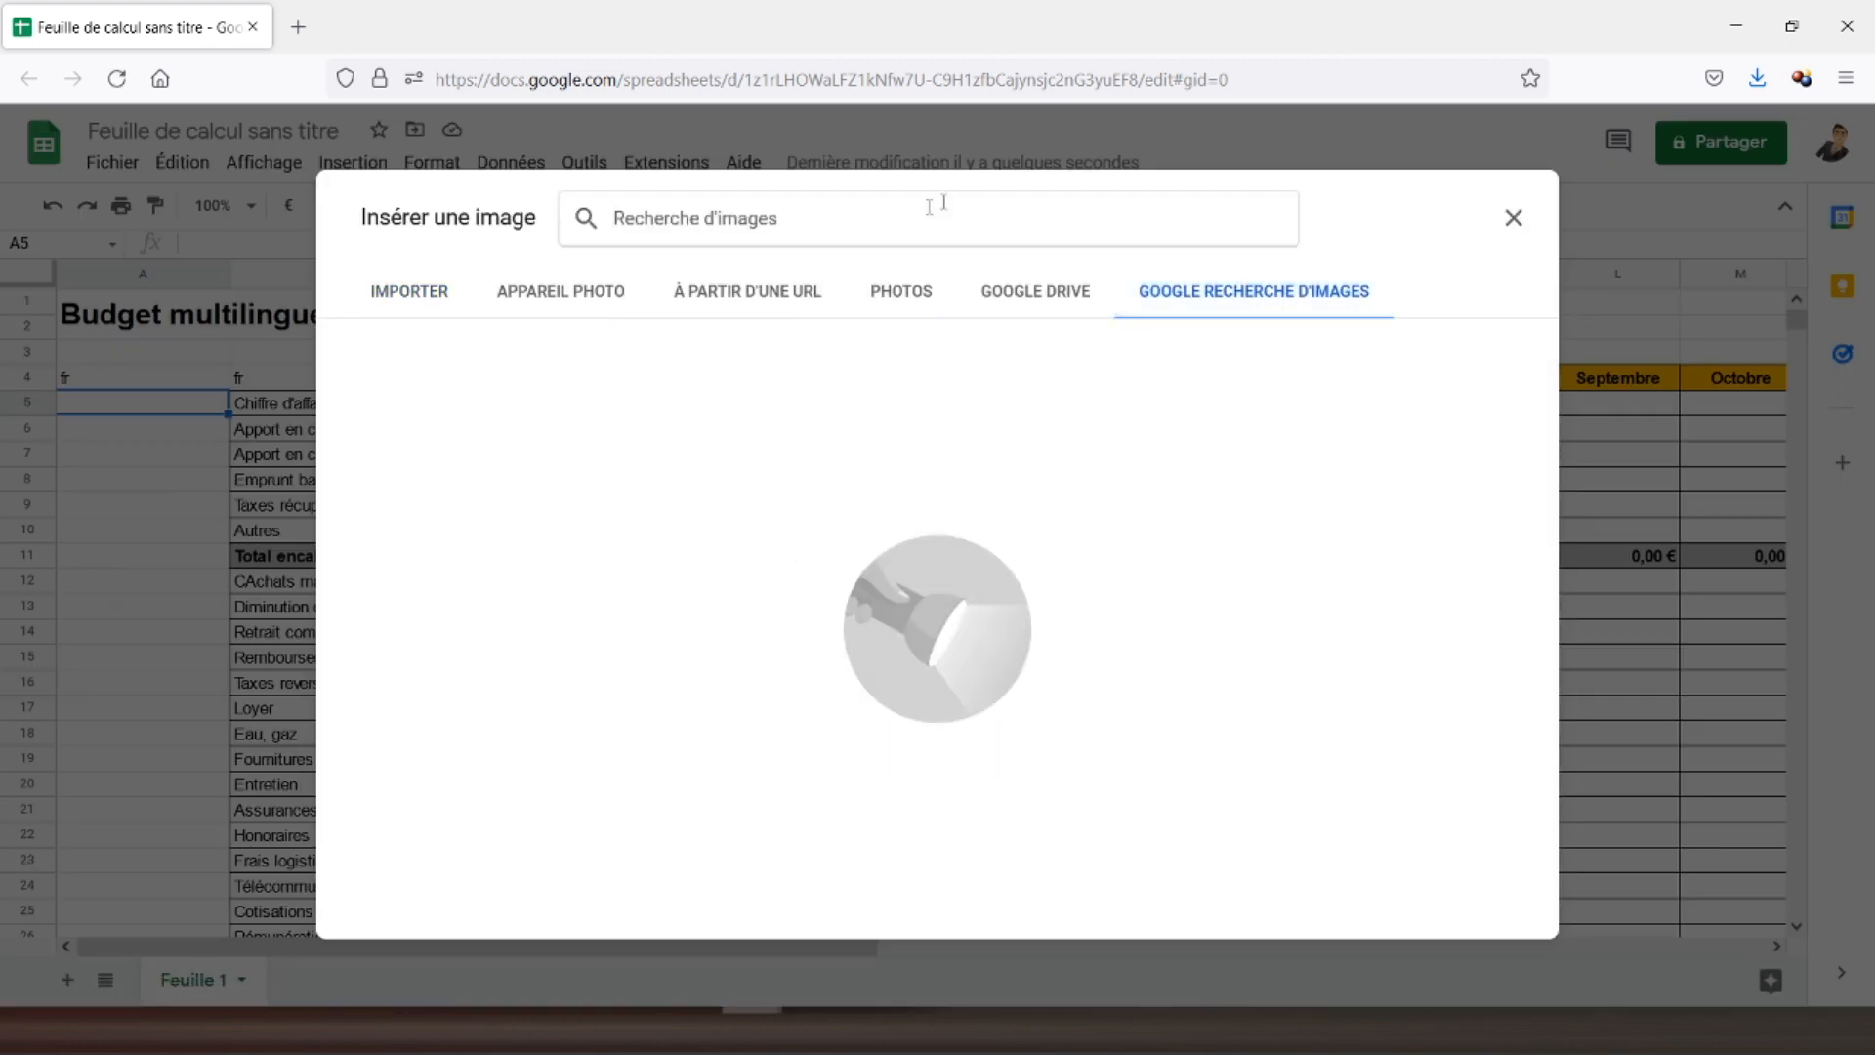
pyautogui.write('france')
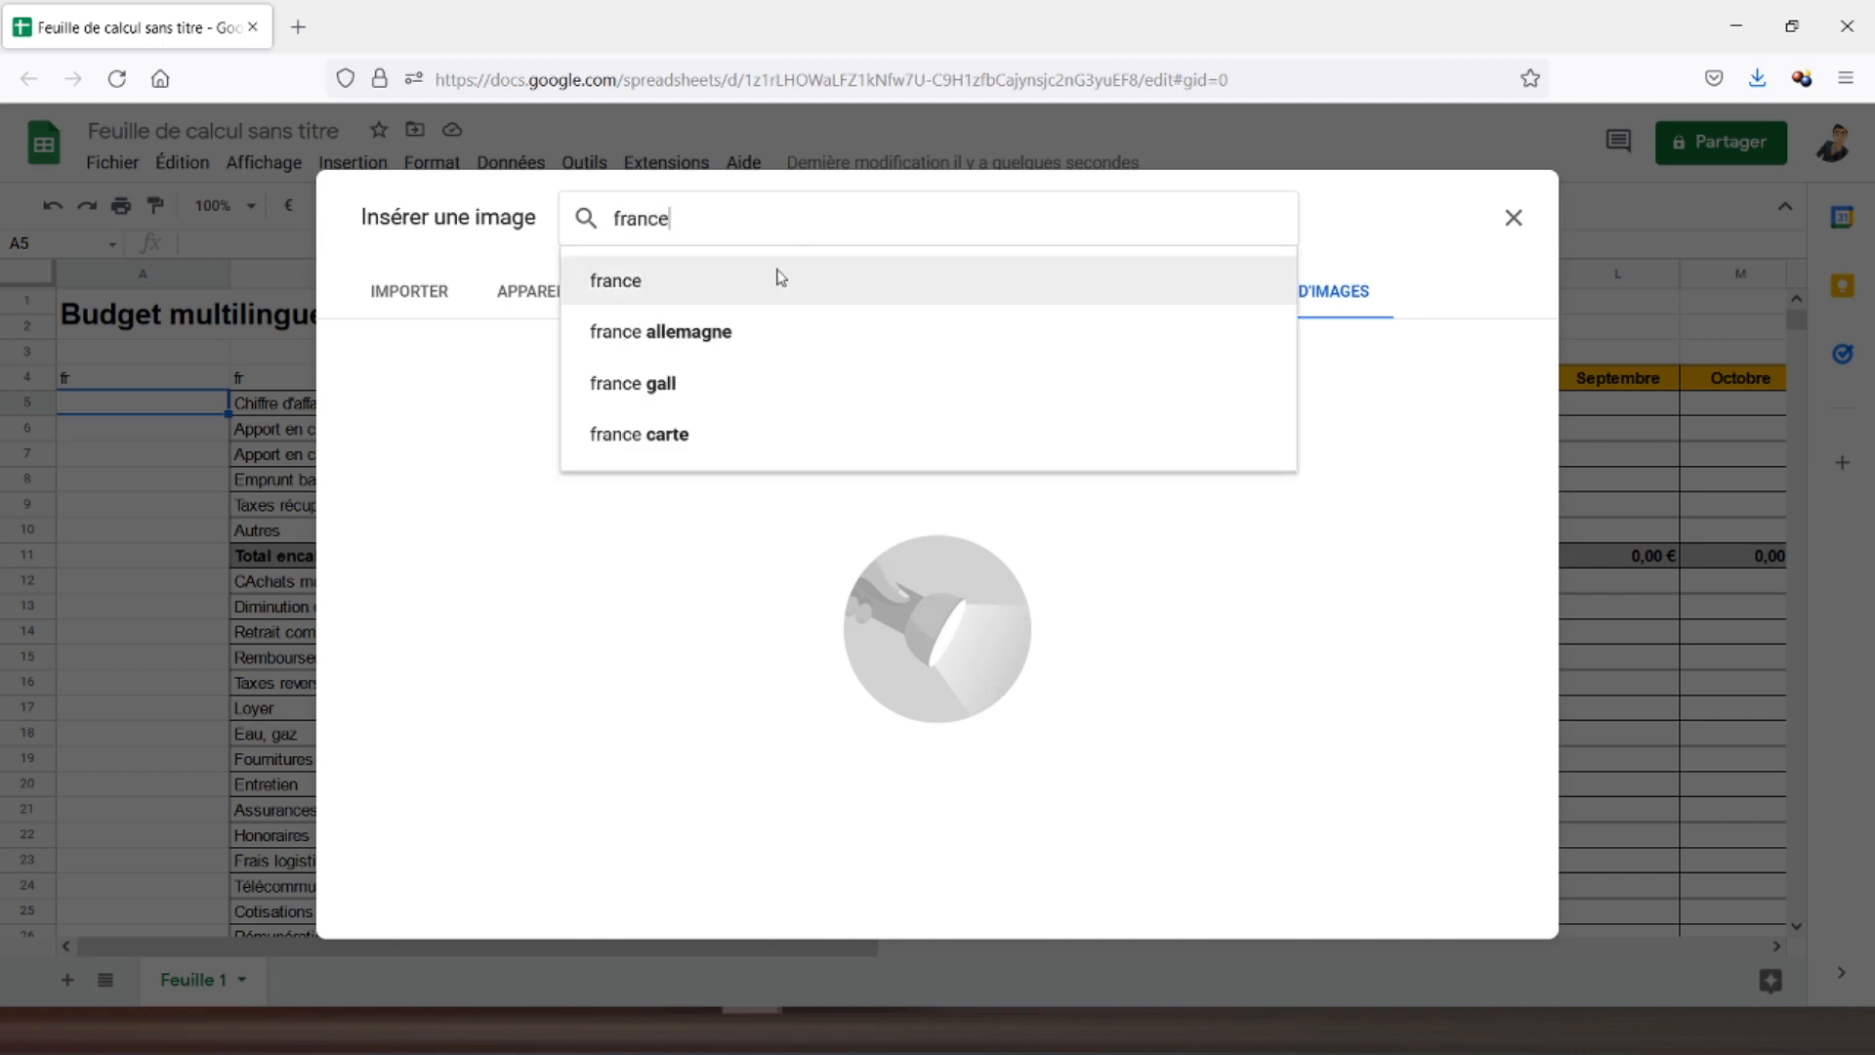
pyautogui.click(778, 278)
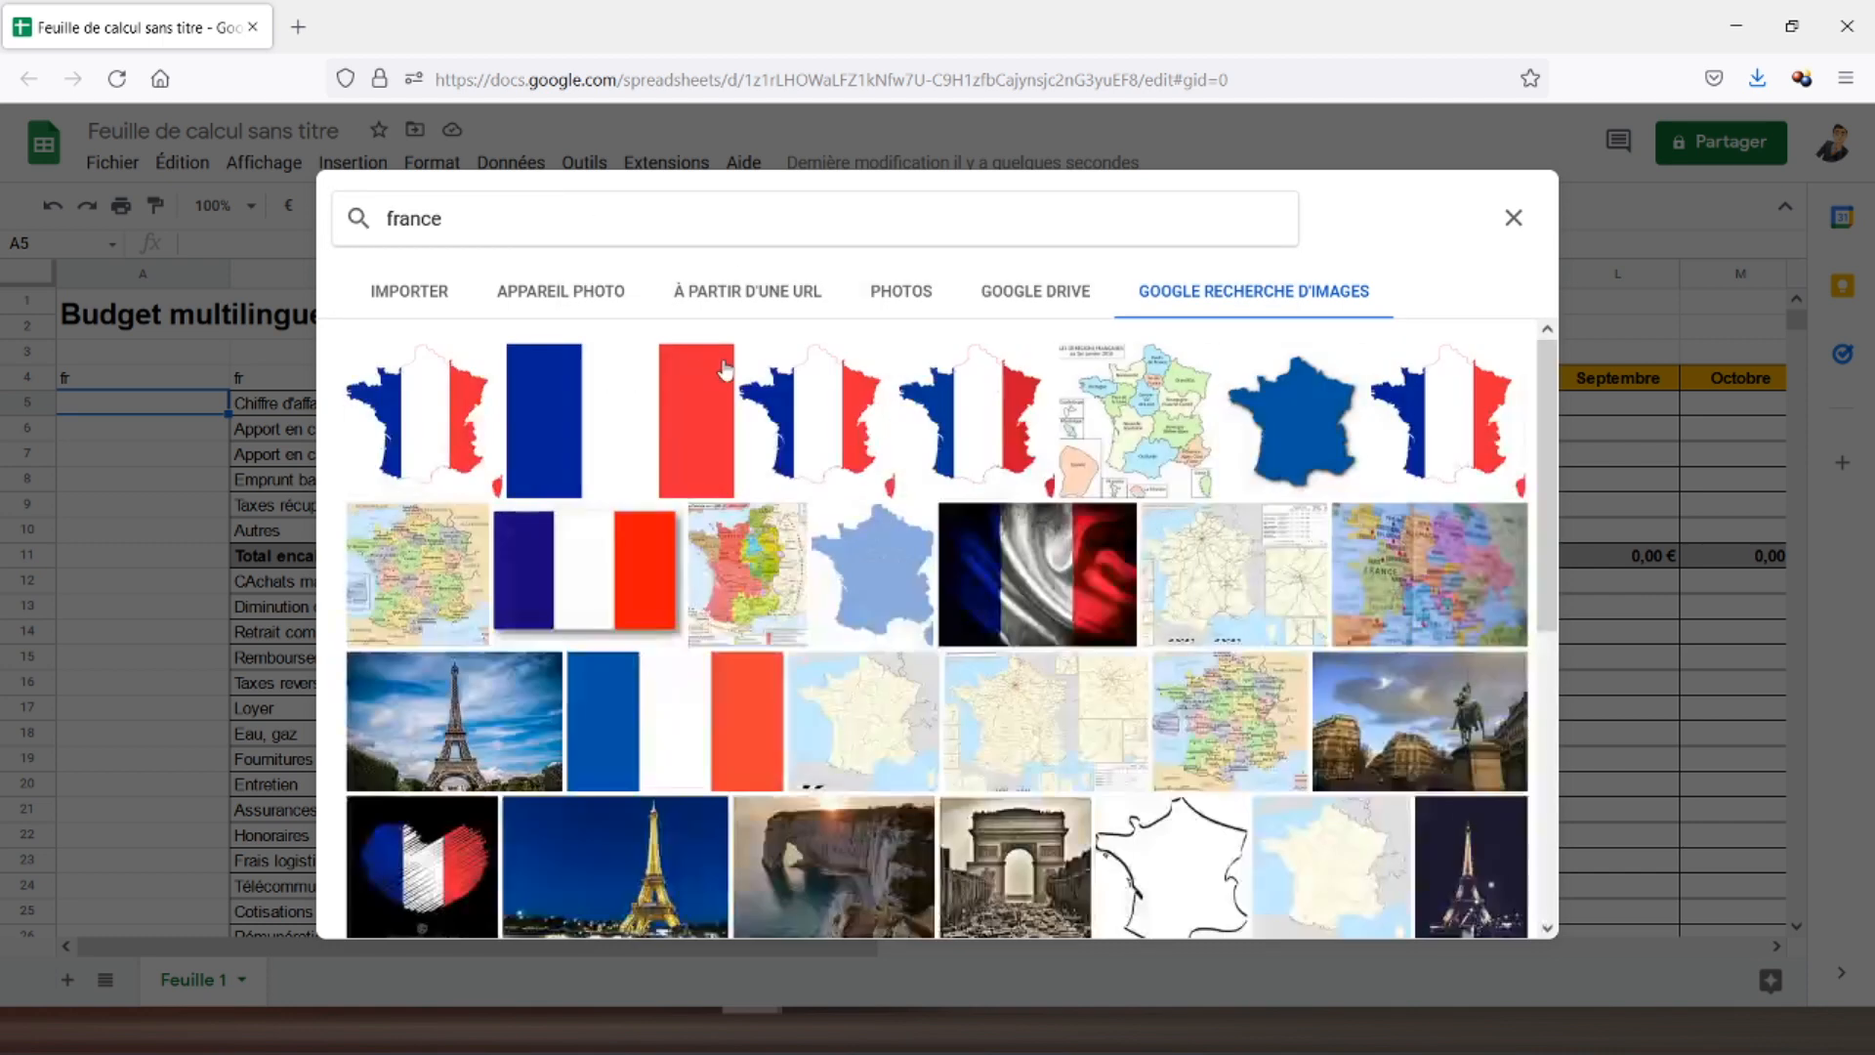
pyautogui.click(651, 420)
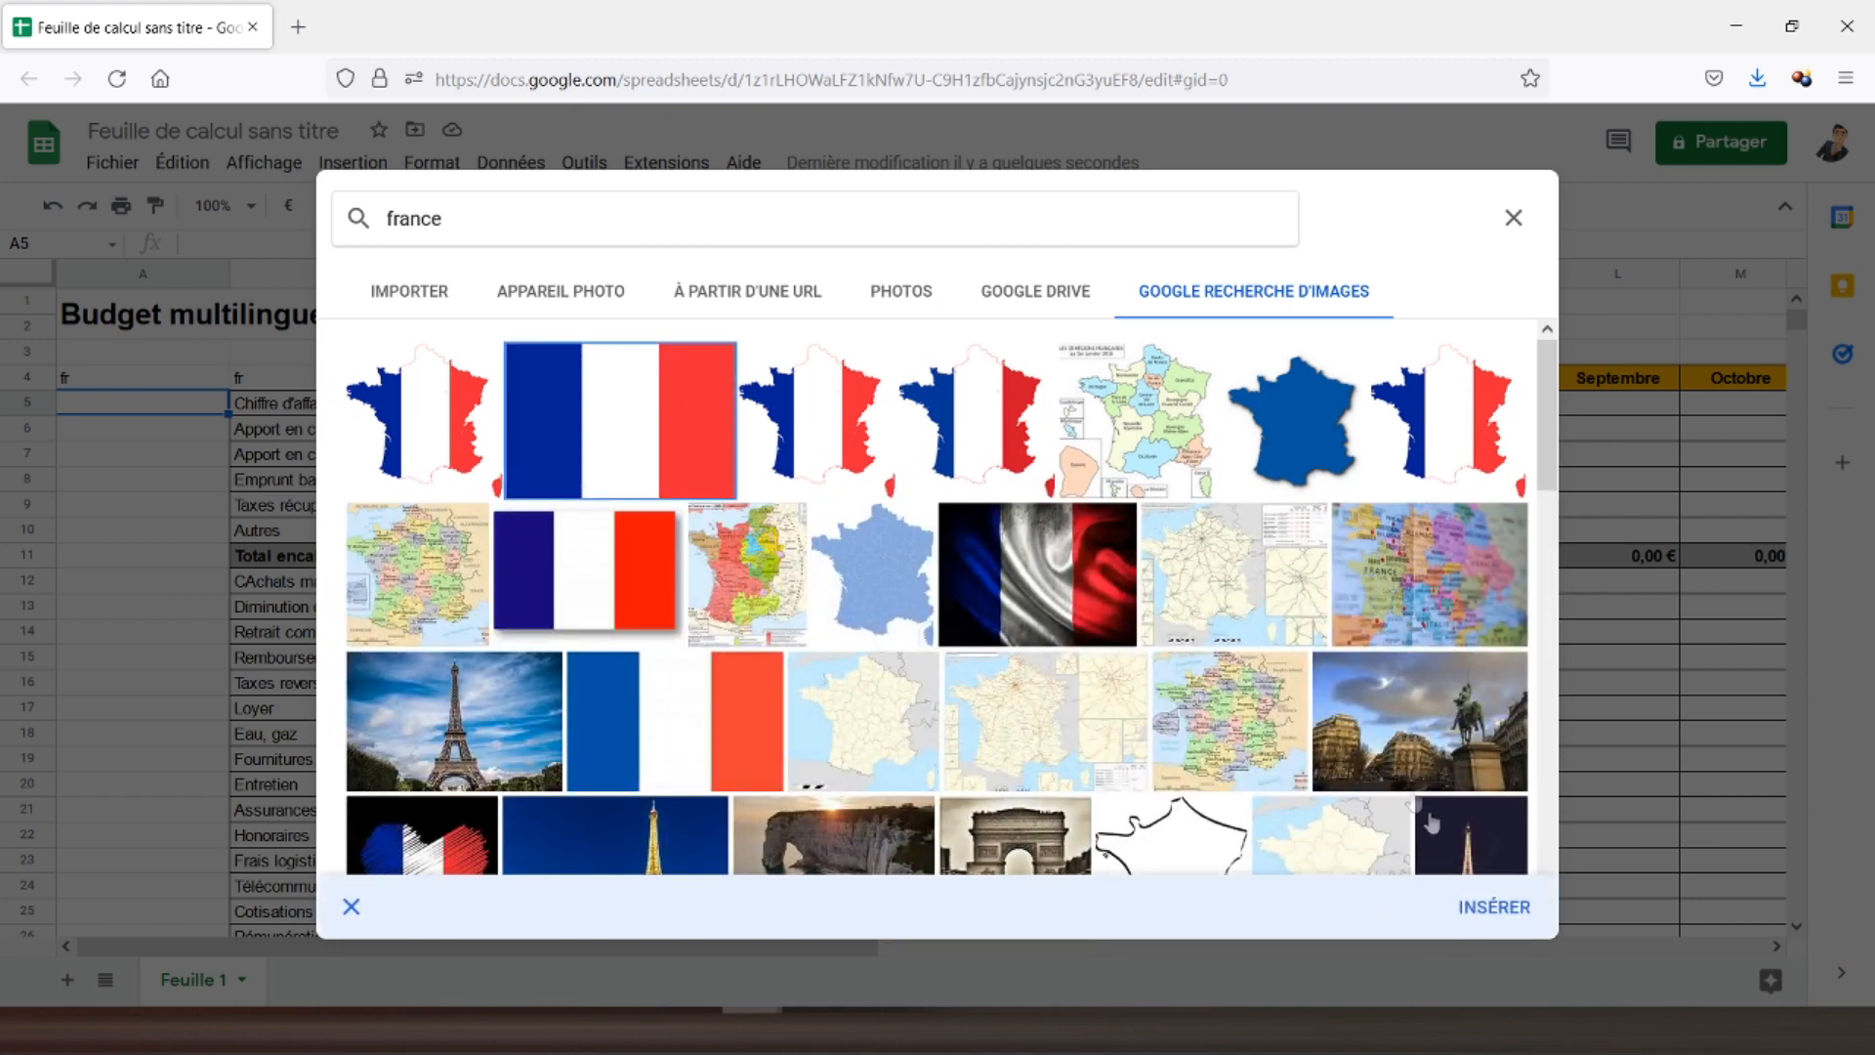
pyautogui.click(1512, 914)
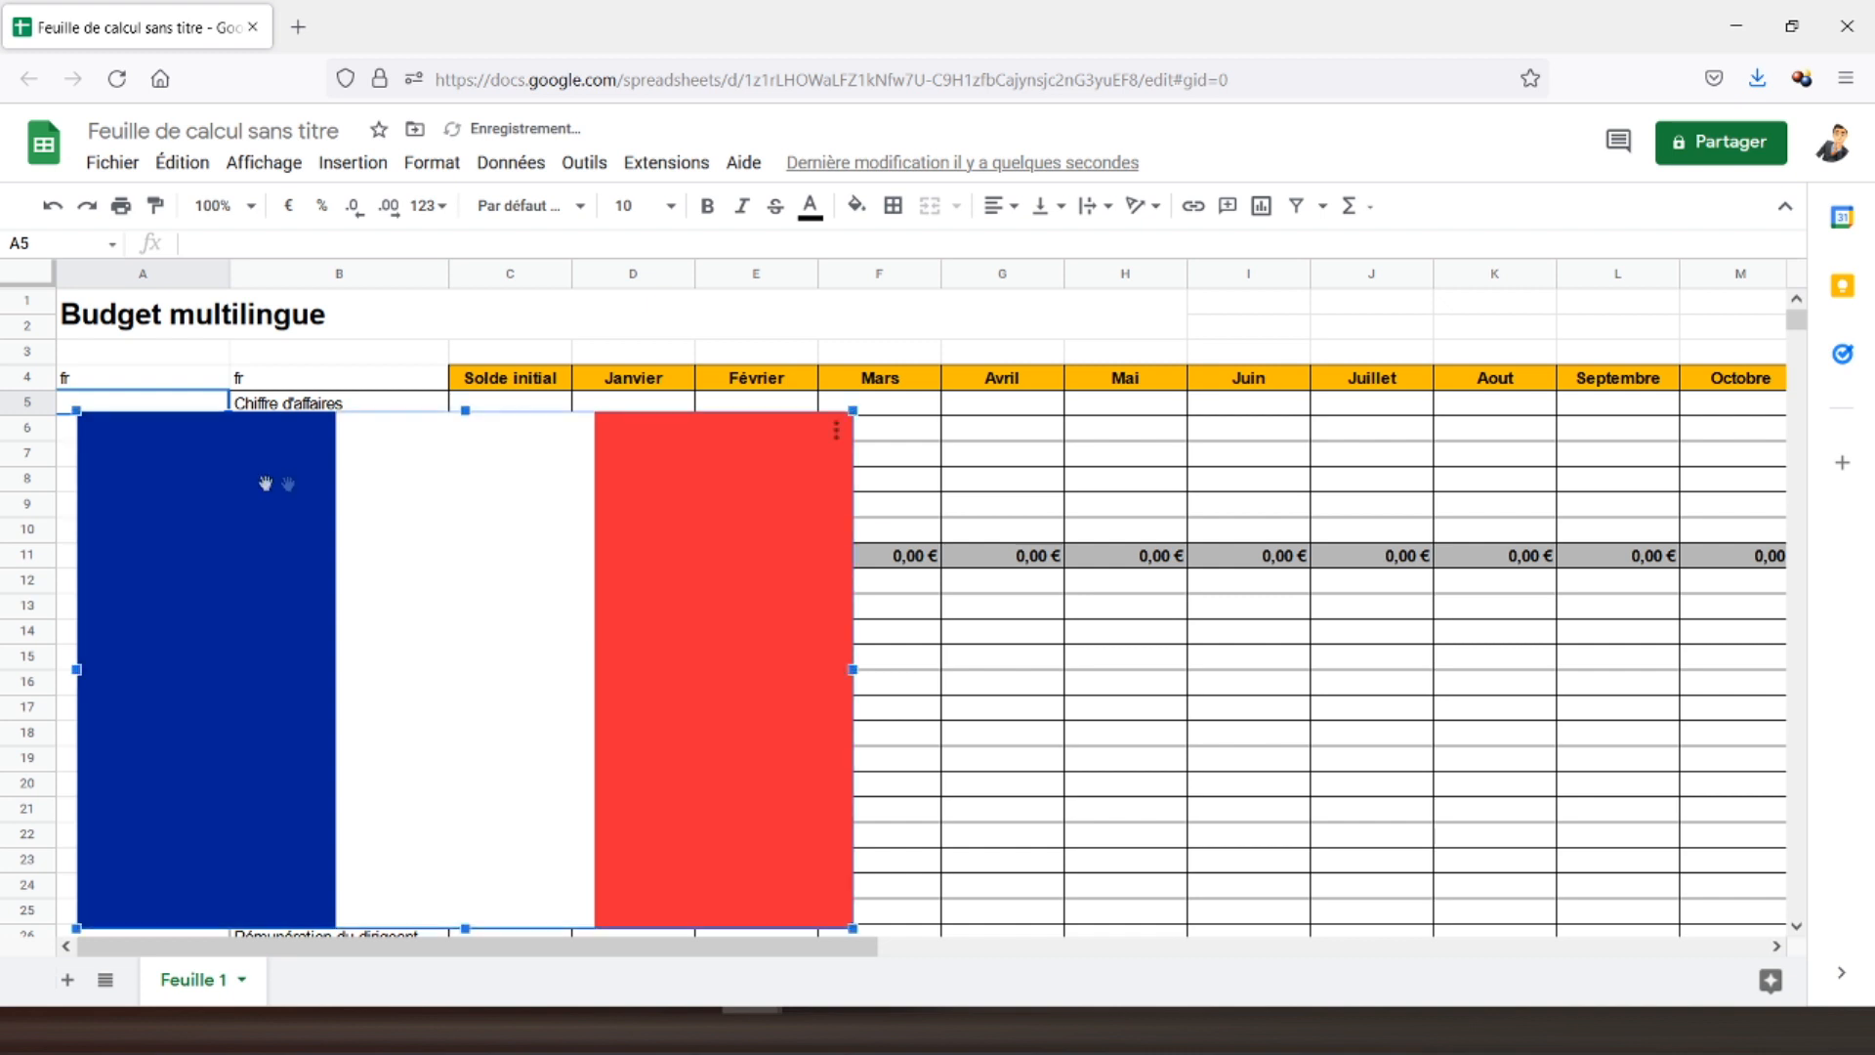
# - Move the French flag to the top of cell A5 and shrink it to column A's width and about four rows high
pyautogui.moveTo(102, 422); pyautogui.dragTo(172, 431)
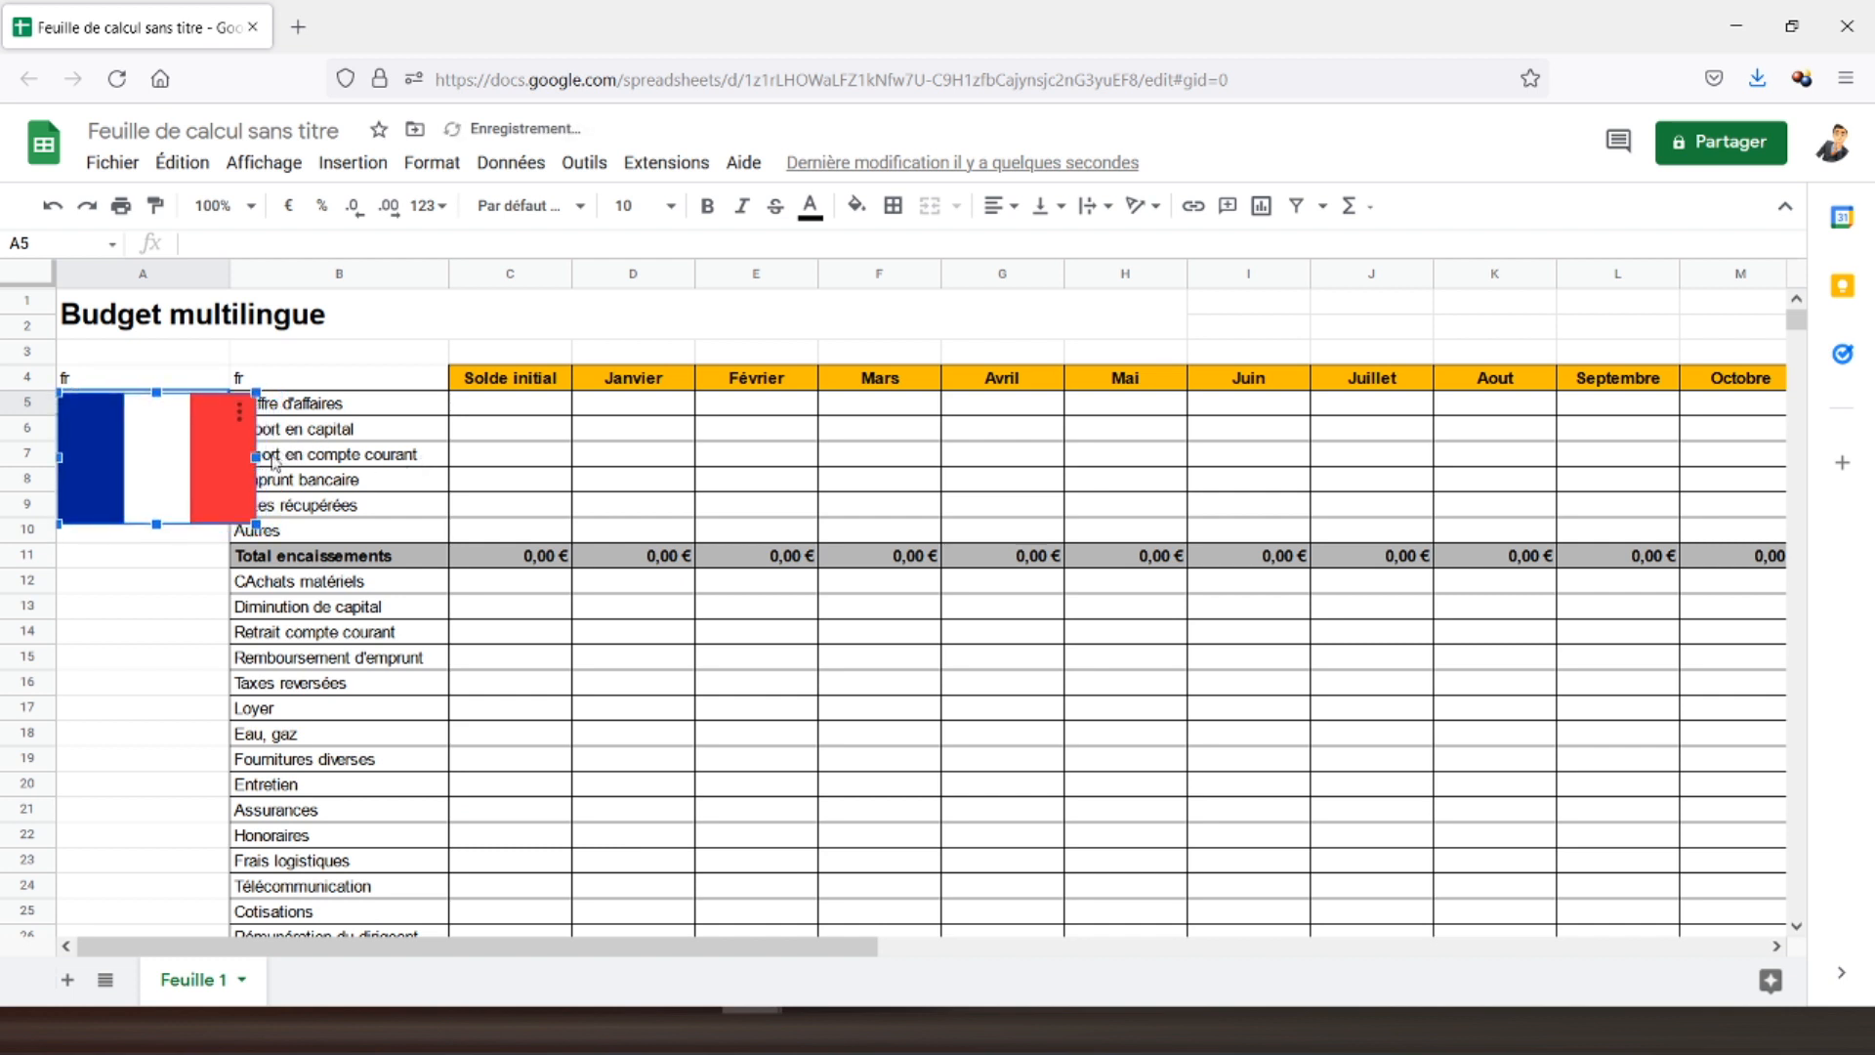
pyautogui.moveTo(257, 456)
pyautogui.mouseDown()
pyautogui.moveTo(176, 455)
pyautogui.moveTo(230, 458)
pyautogui.mouseUp()
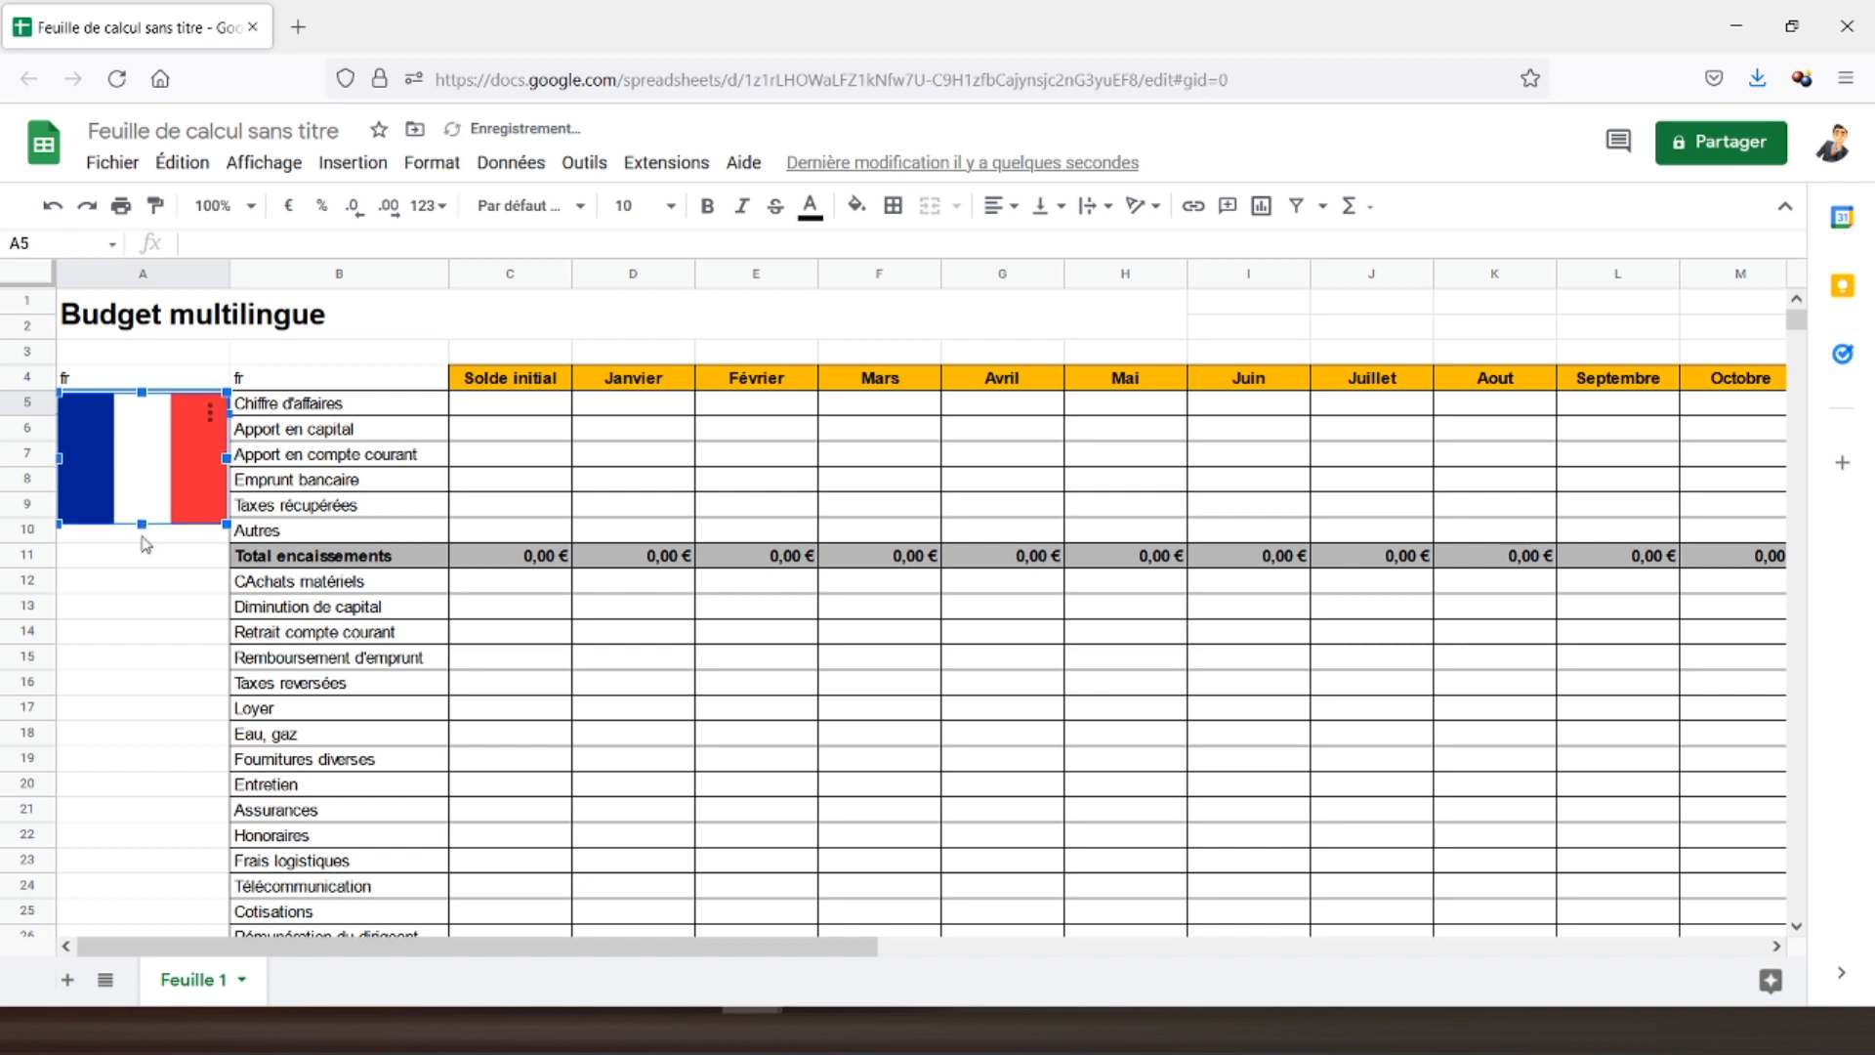
pyautogui.moveTo(141, 527)
pyautogui.mouseDown()
pyautogui.moveTo(141, 473)
pyautogui.moveTo(139, 502)
pyautogui.mouseUp()
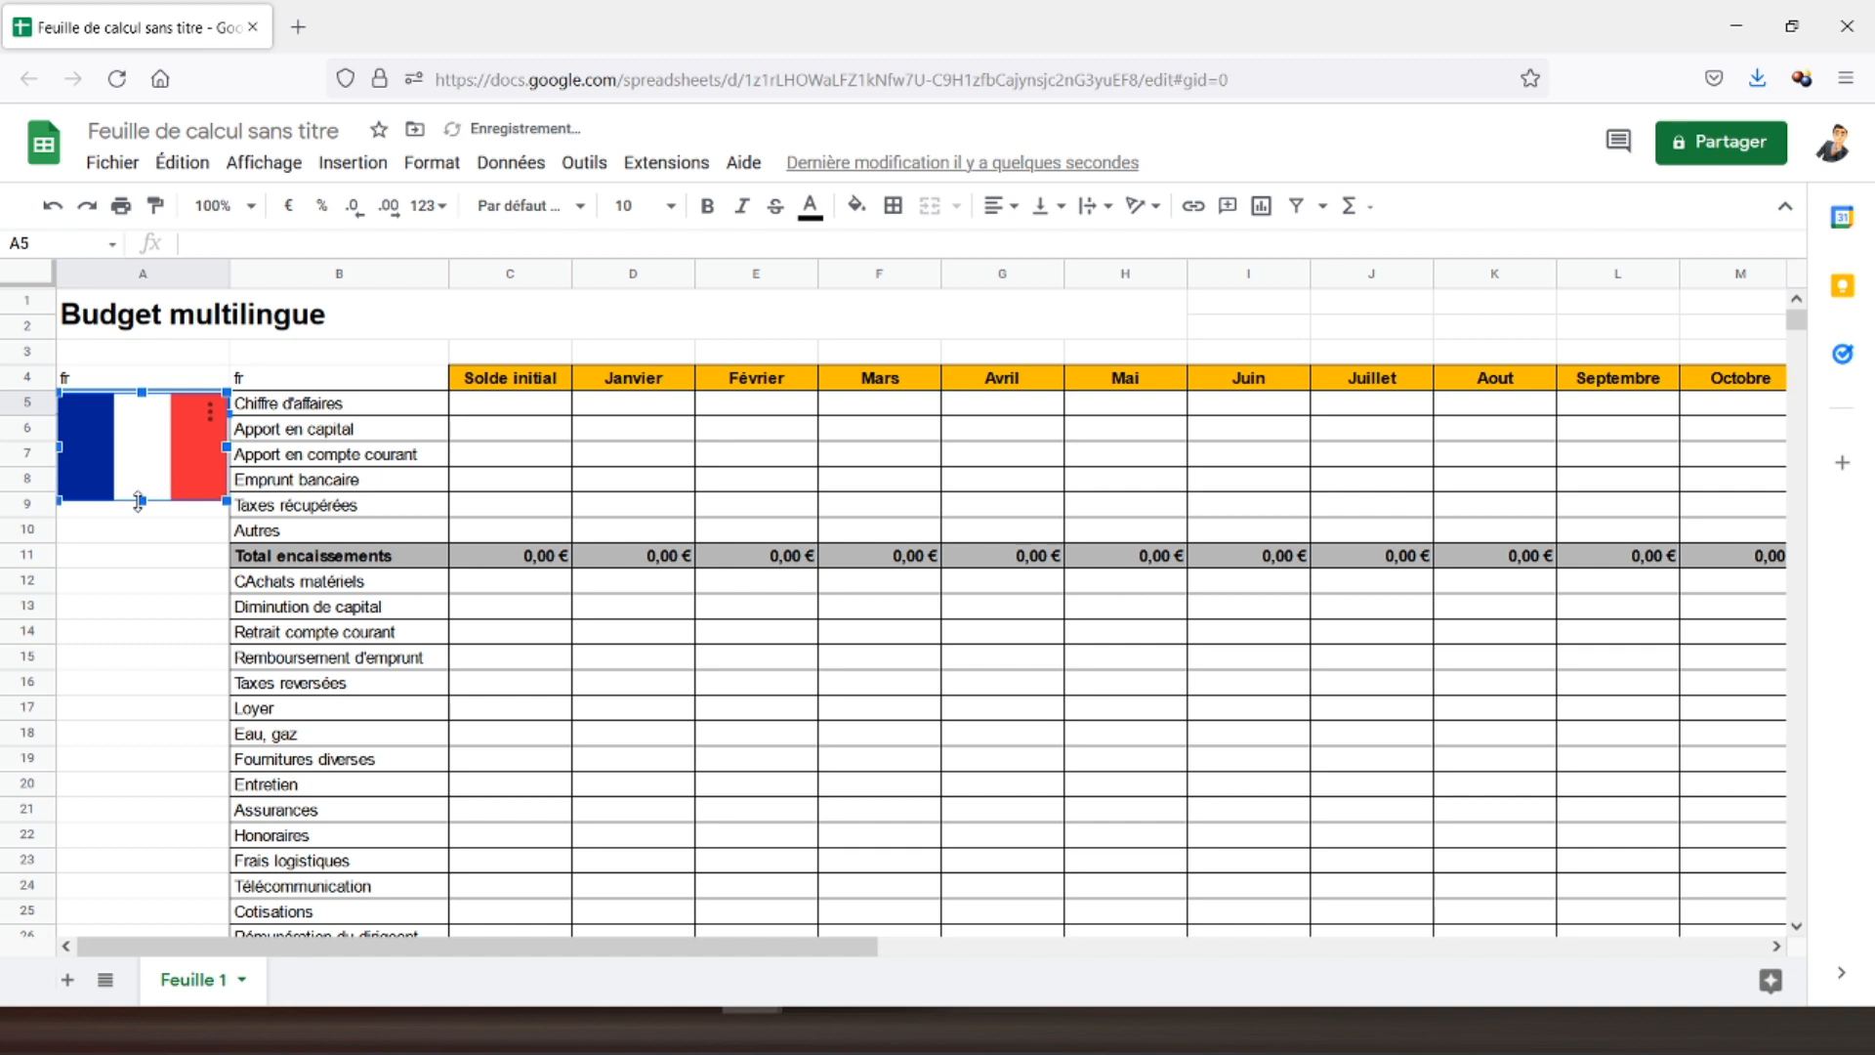
pyautogui.click(364, 481)
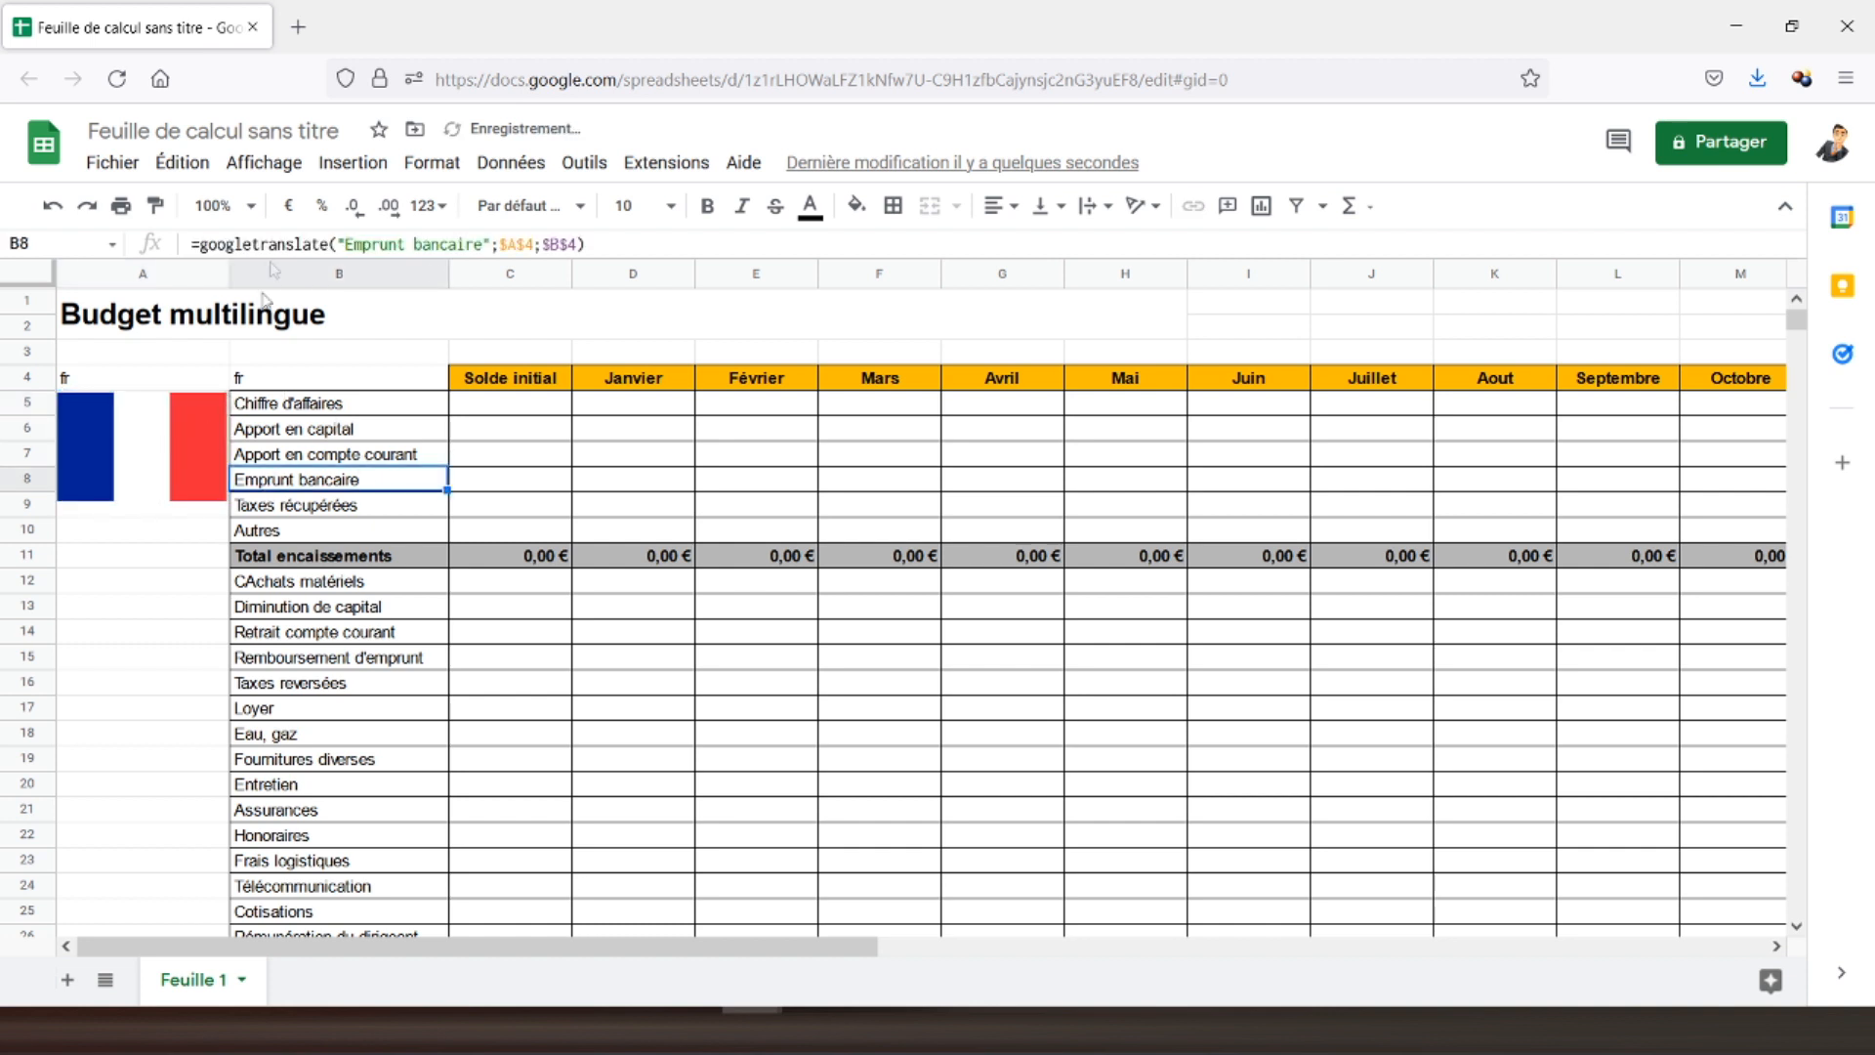
# - Insert the red-cross England flag over the cells using a Google image search for "angleterre"
pyautogui.click(352, 162)
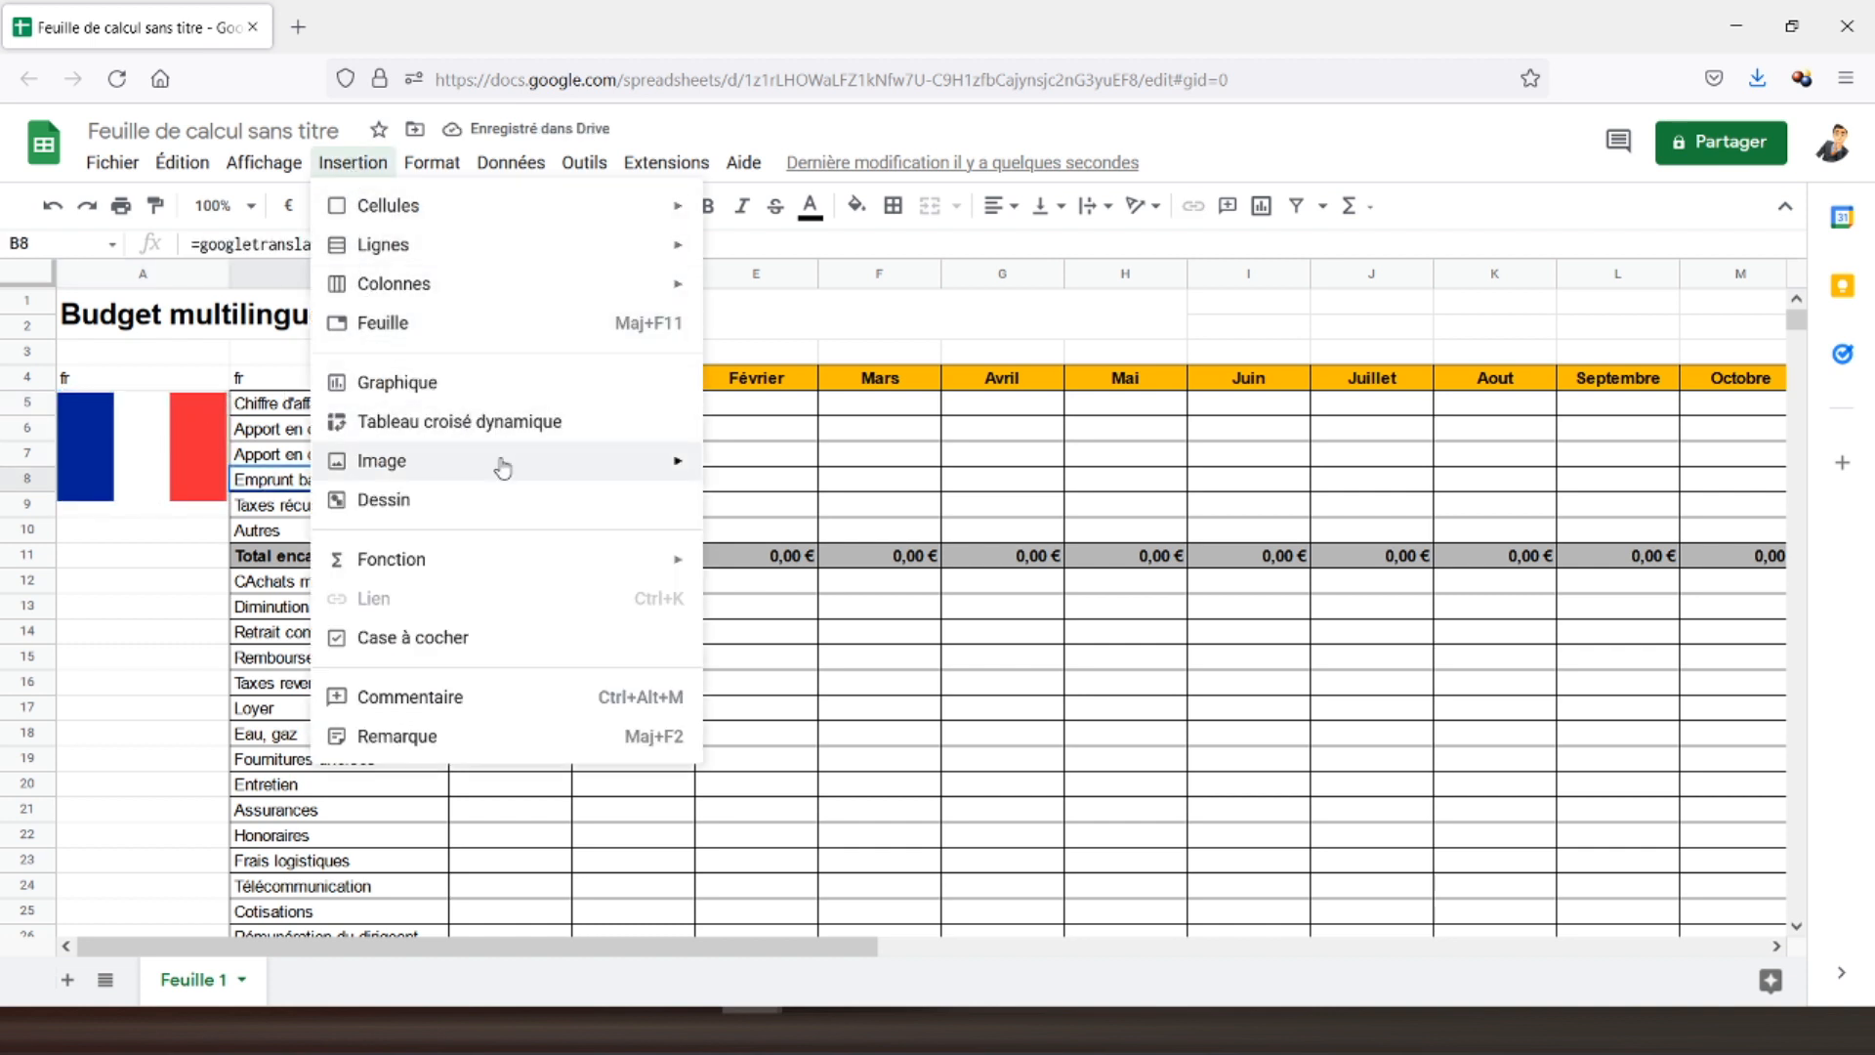
pyautogui.moveTo(648, 465)
pyautogui.click(798, 509)
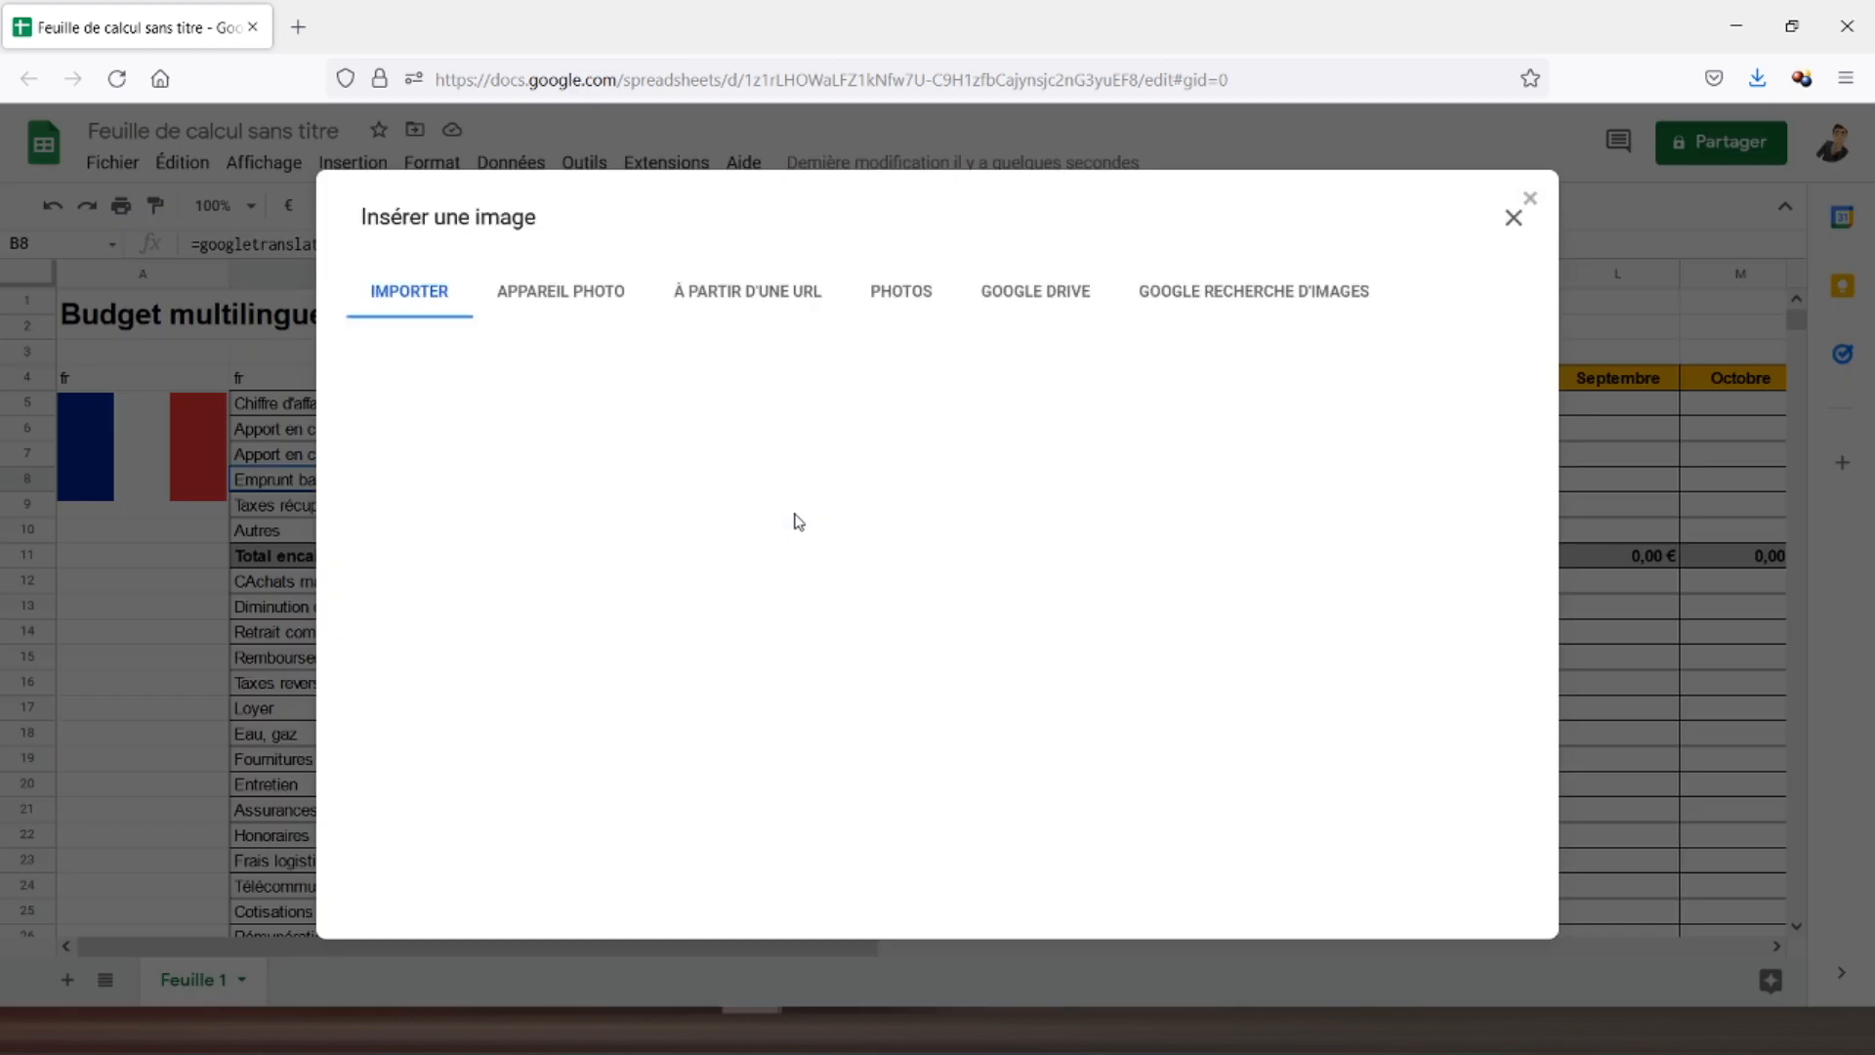
pyautogui.click(1214, 297)
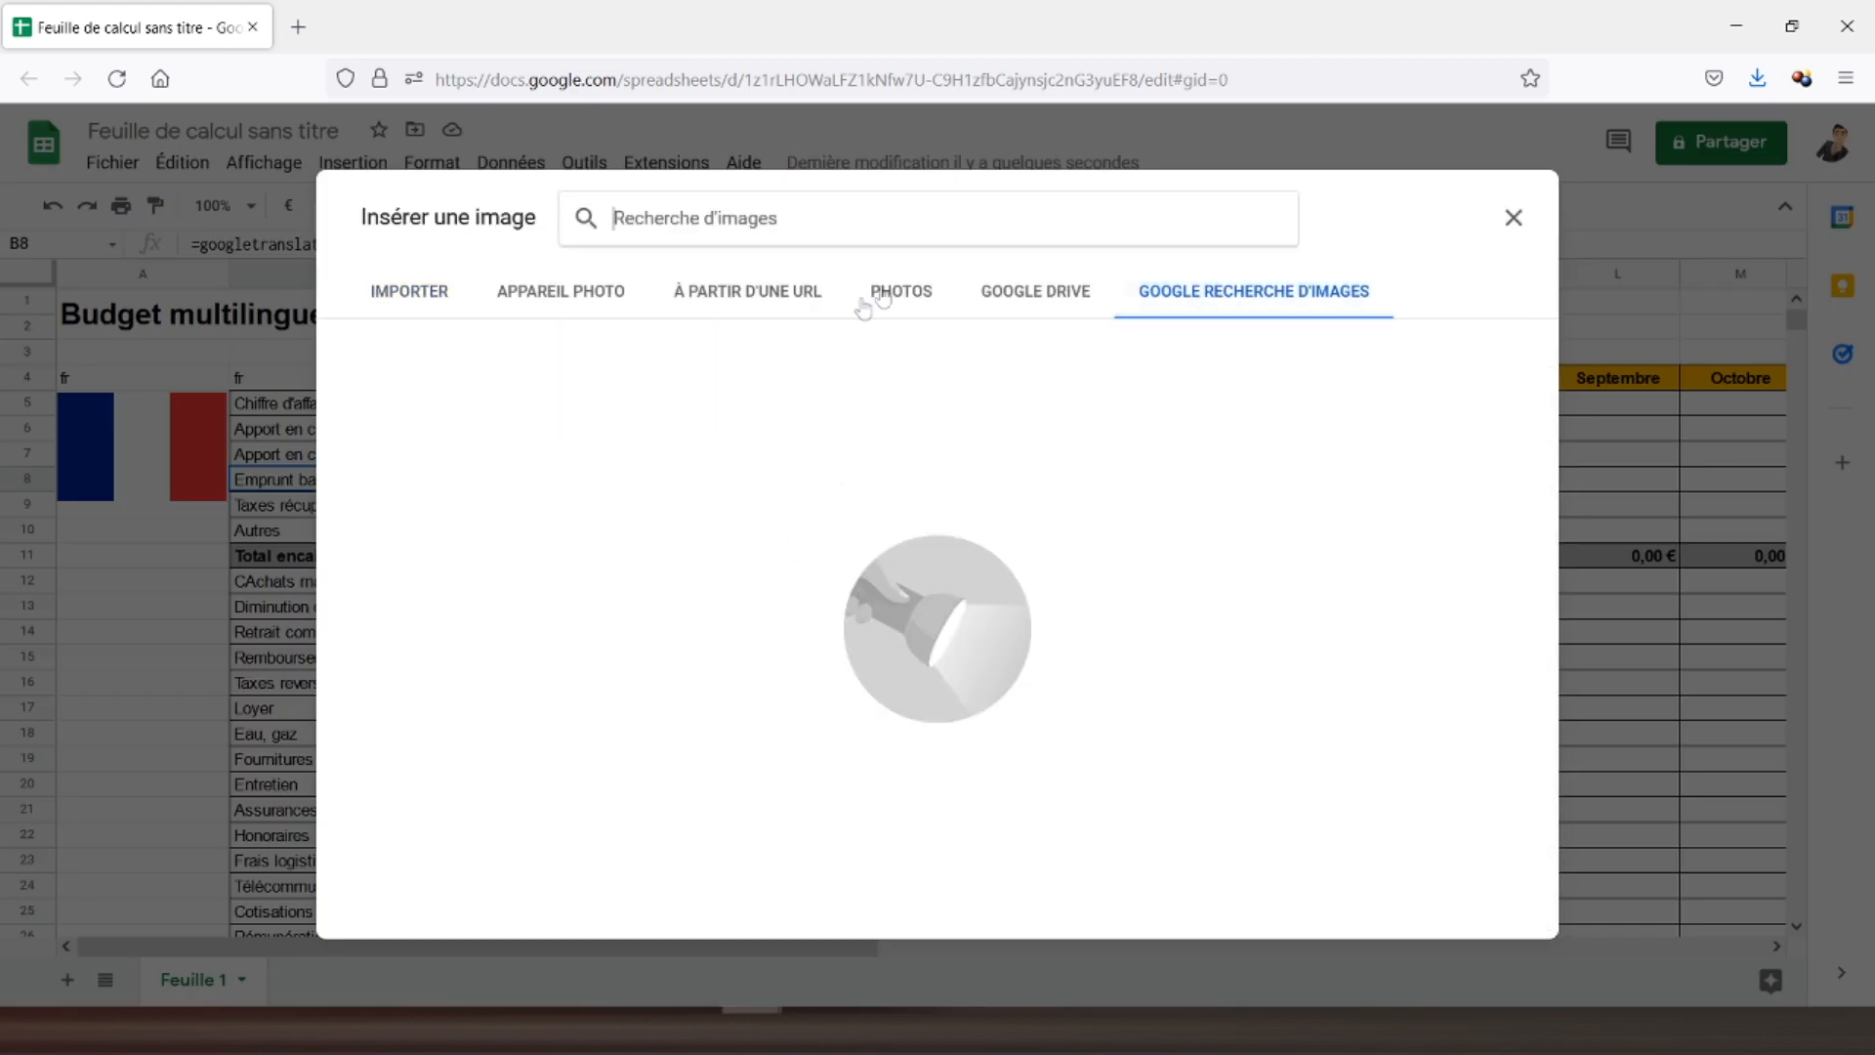
pyautogui.write('angleterre')
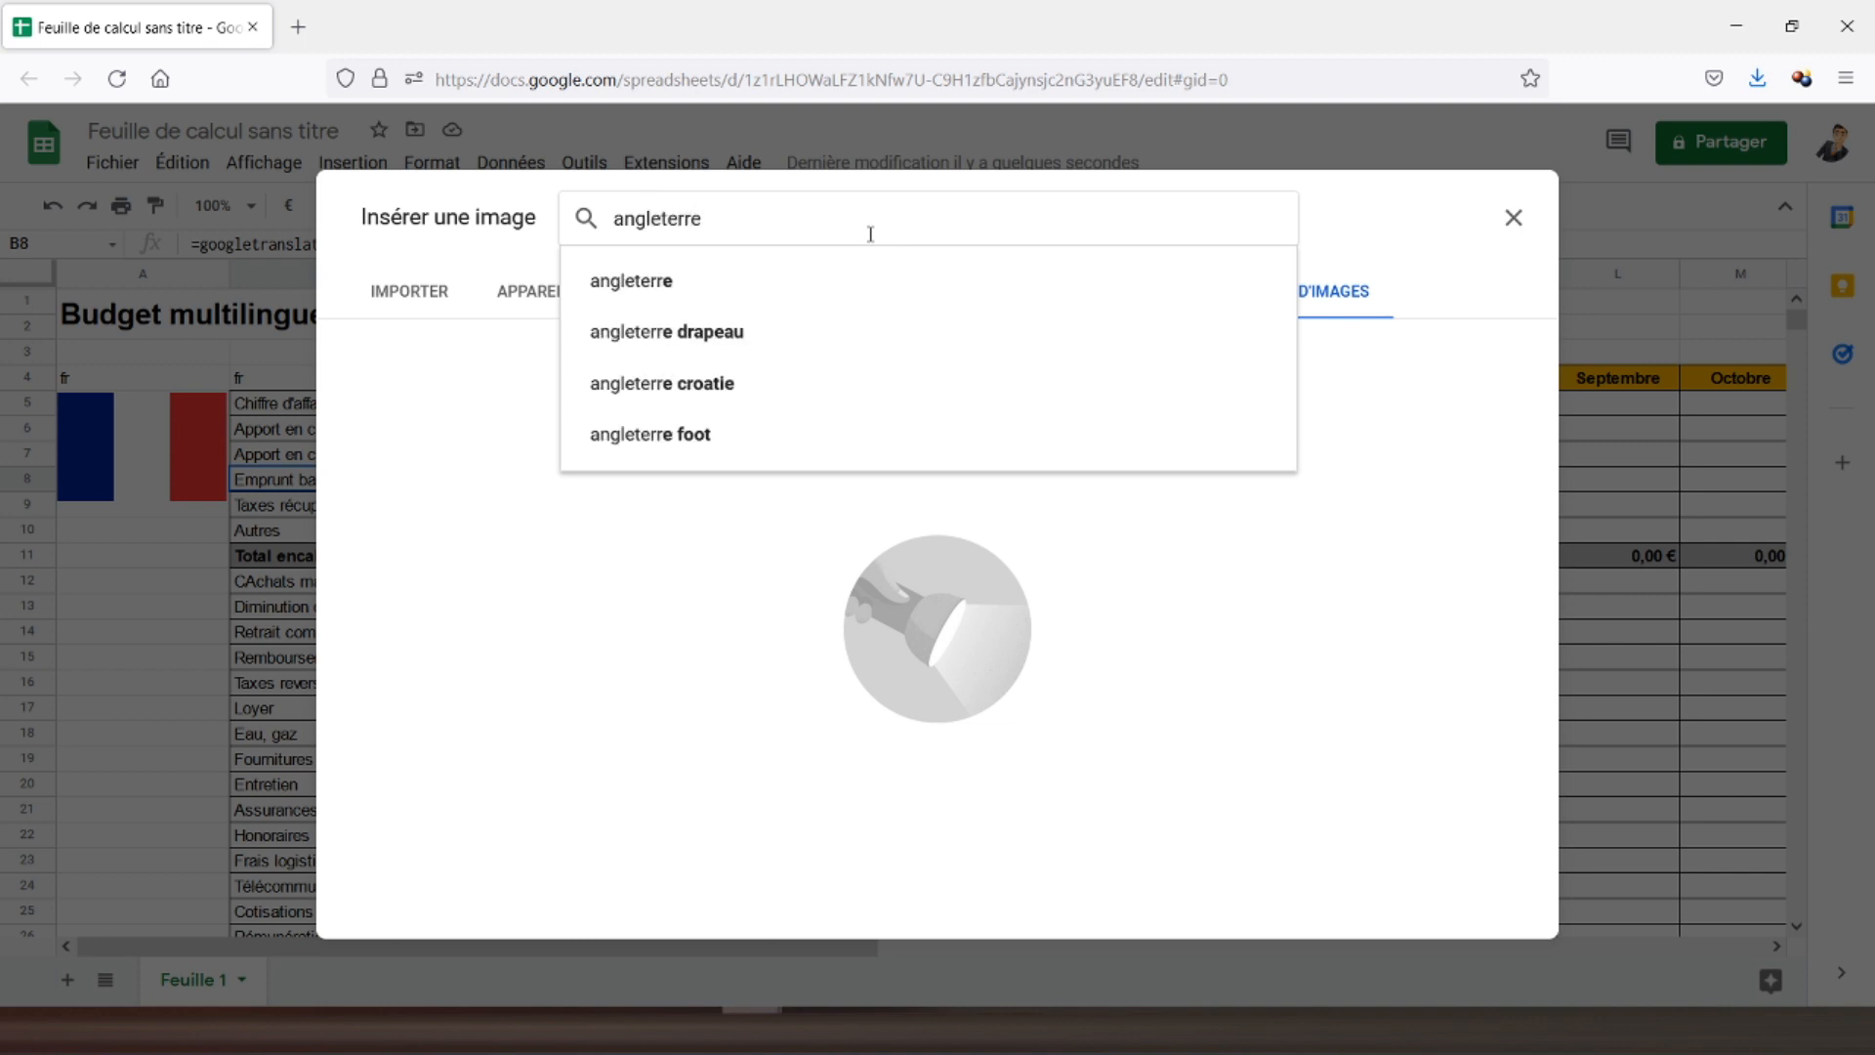
pyautogui.click(740, 291)
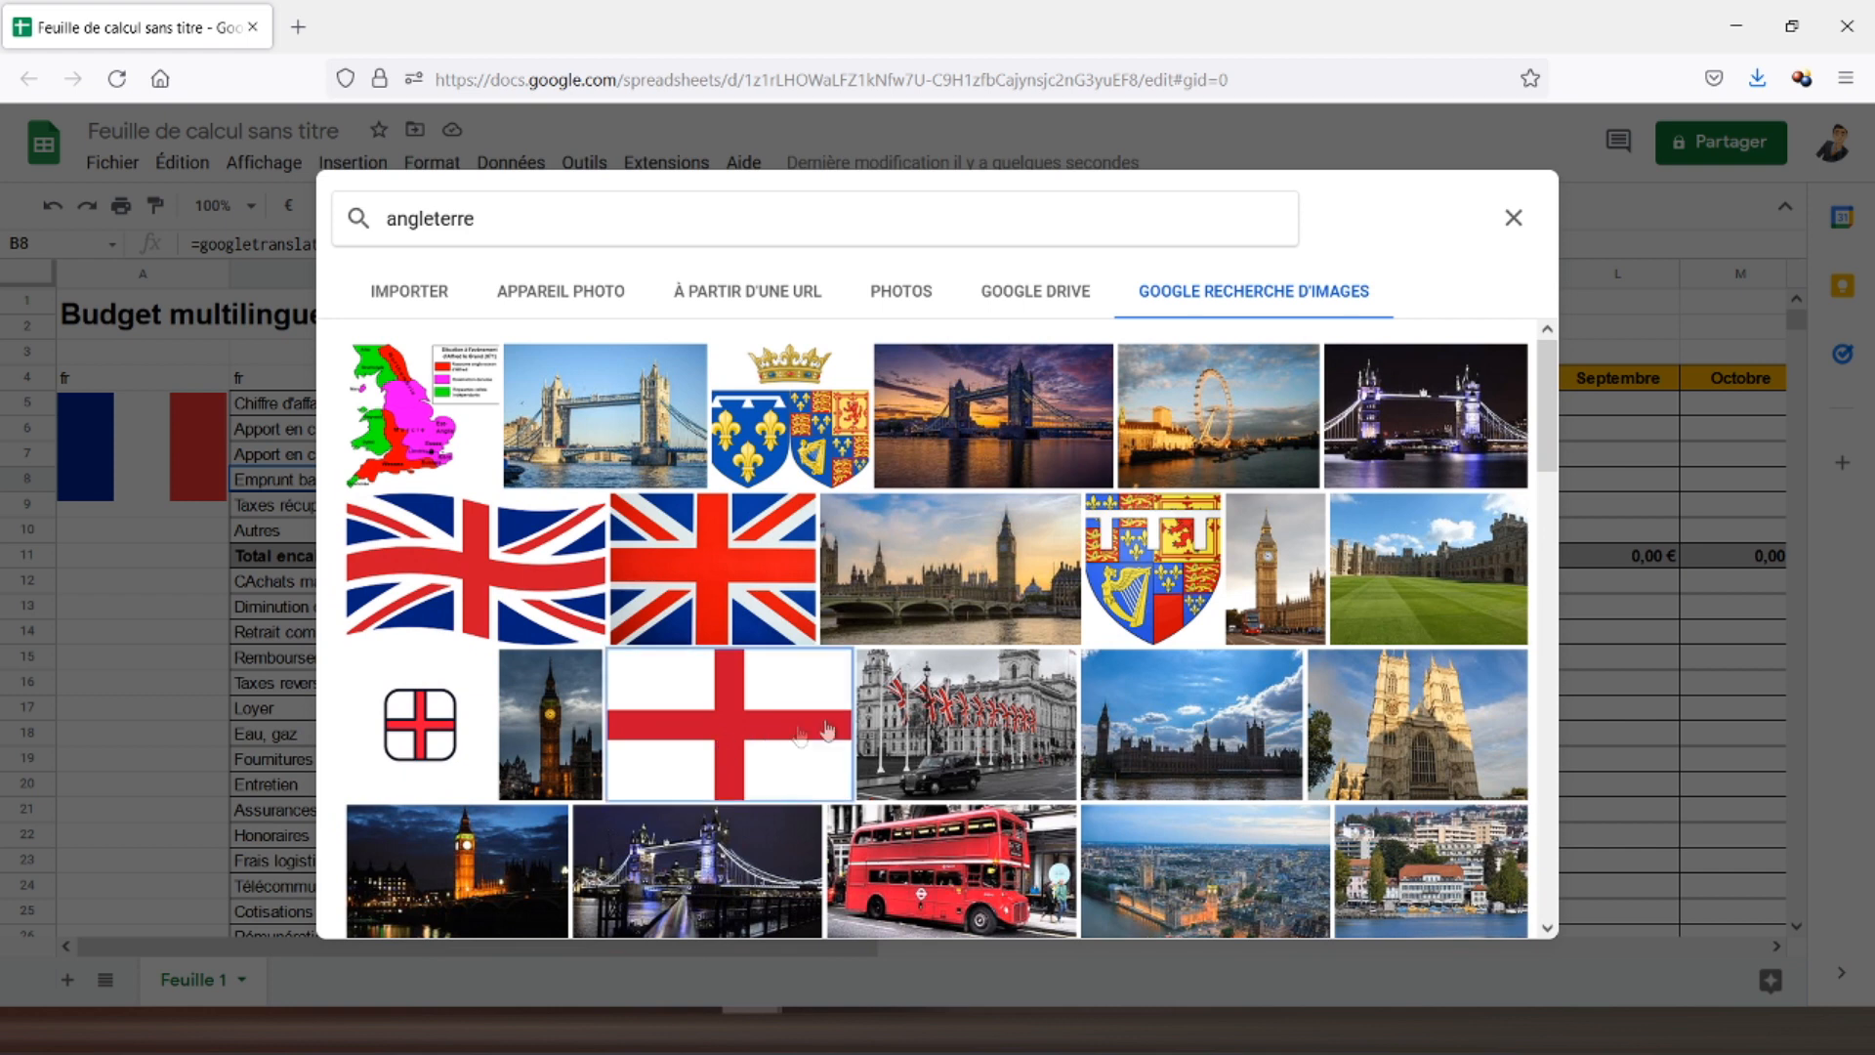
pyautogui.click(717, 749)
pyautogui.click(1485, 908)
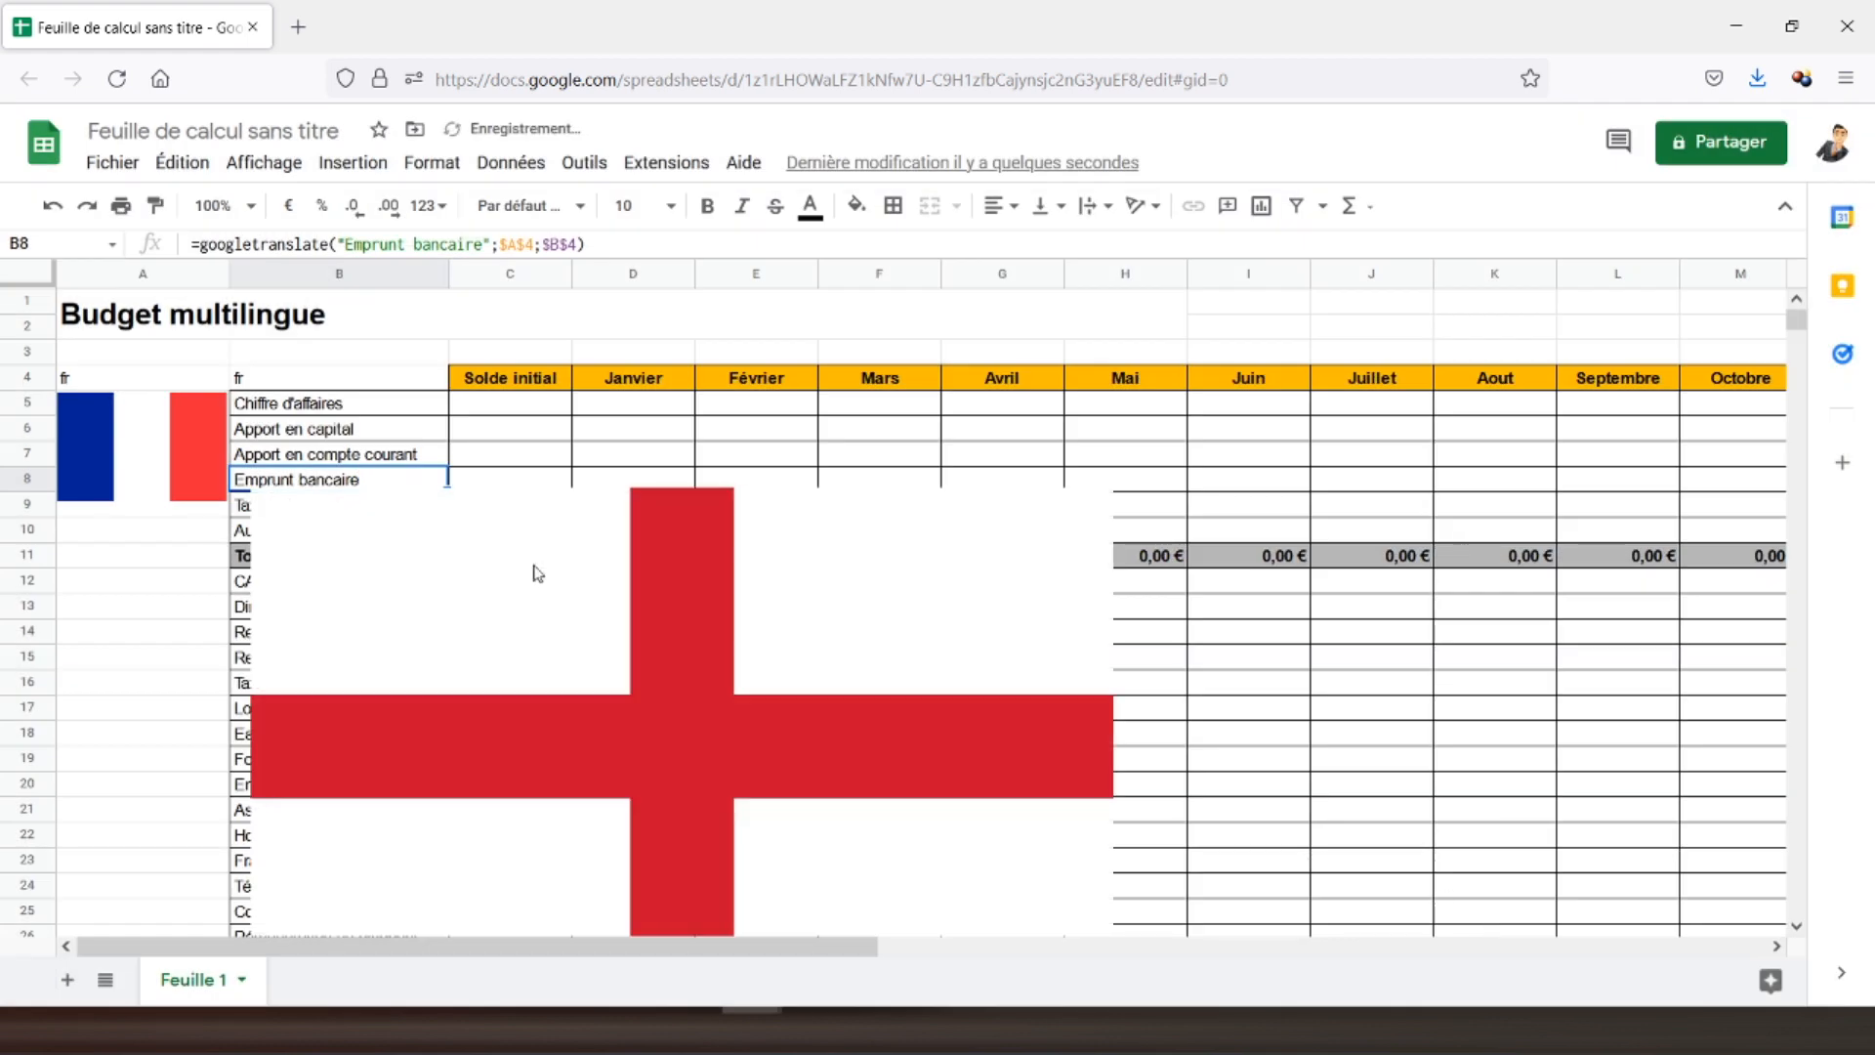
# - Place the England flag directly below the French flag and resize it to column A's width and about four rows high
pyautogui.click(268, 531)
pyautogui.moveTo(268, 509); pyautogui.dragTo(156, 578)
pyautogui.moveTo(461, 744); pyautogui.dragTo(262, 627)
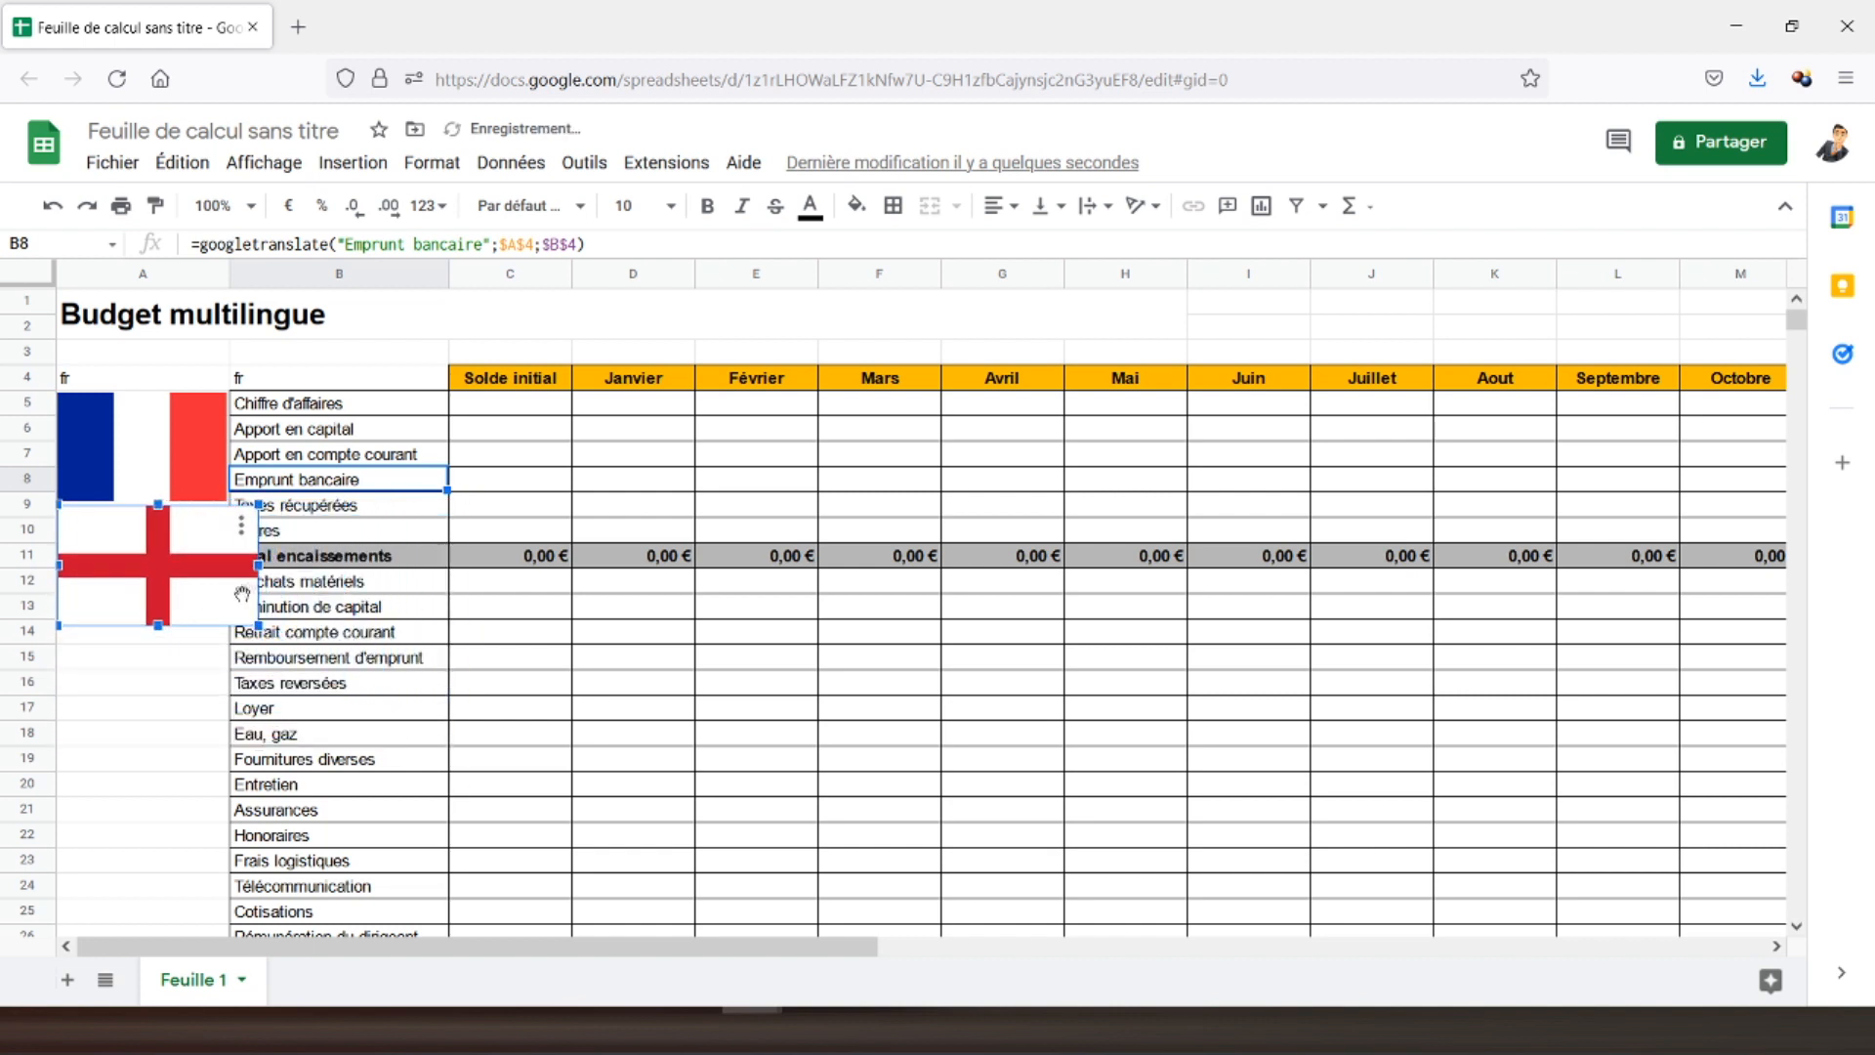
pyautogui.moveTo(257, 564); pyautogui.dragTo(235, 578)
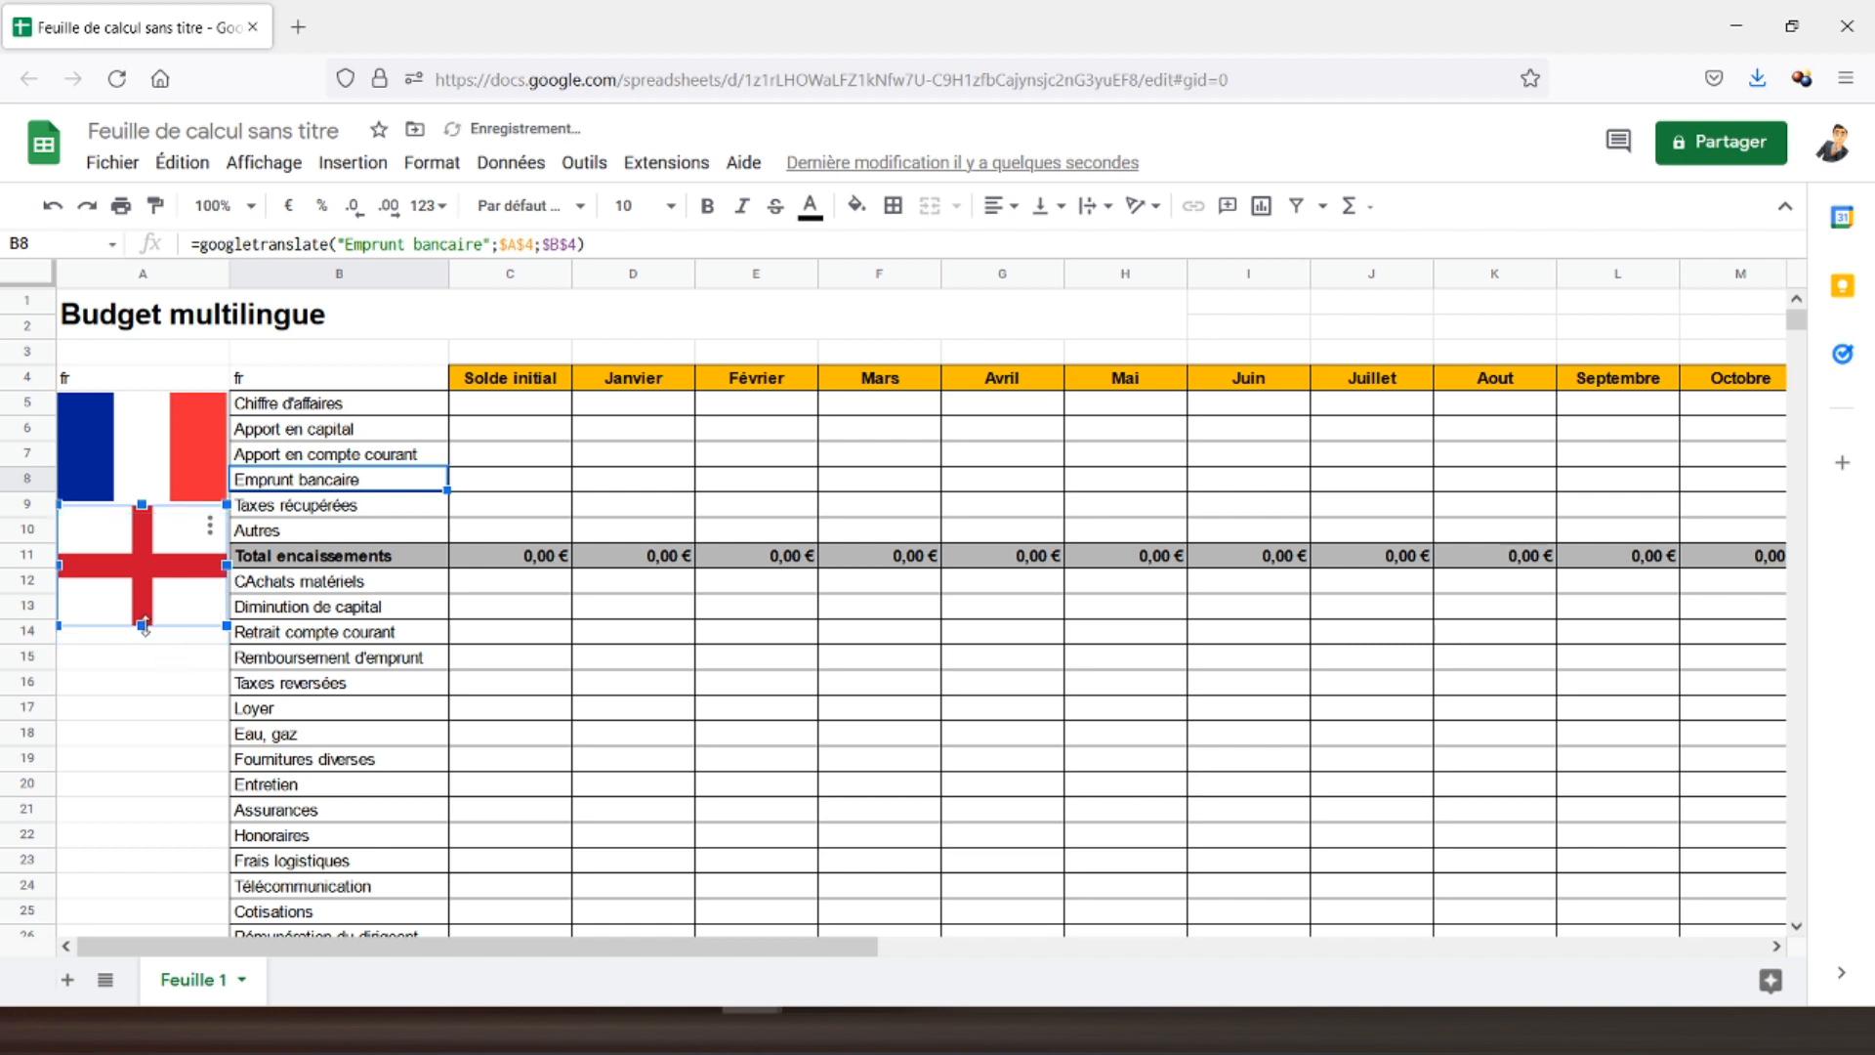
pyautogui.moveTo(143, 625)
pyautogui.mouseDown()
pyautogui.moveTo(144, 648)
pyautogui.moveTo(144, 617)
pyautogui.mouseUp()
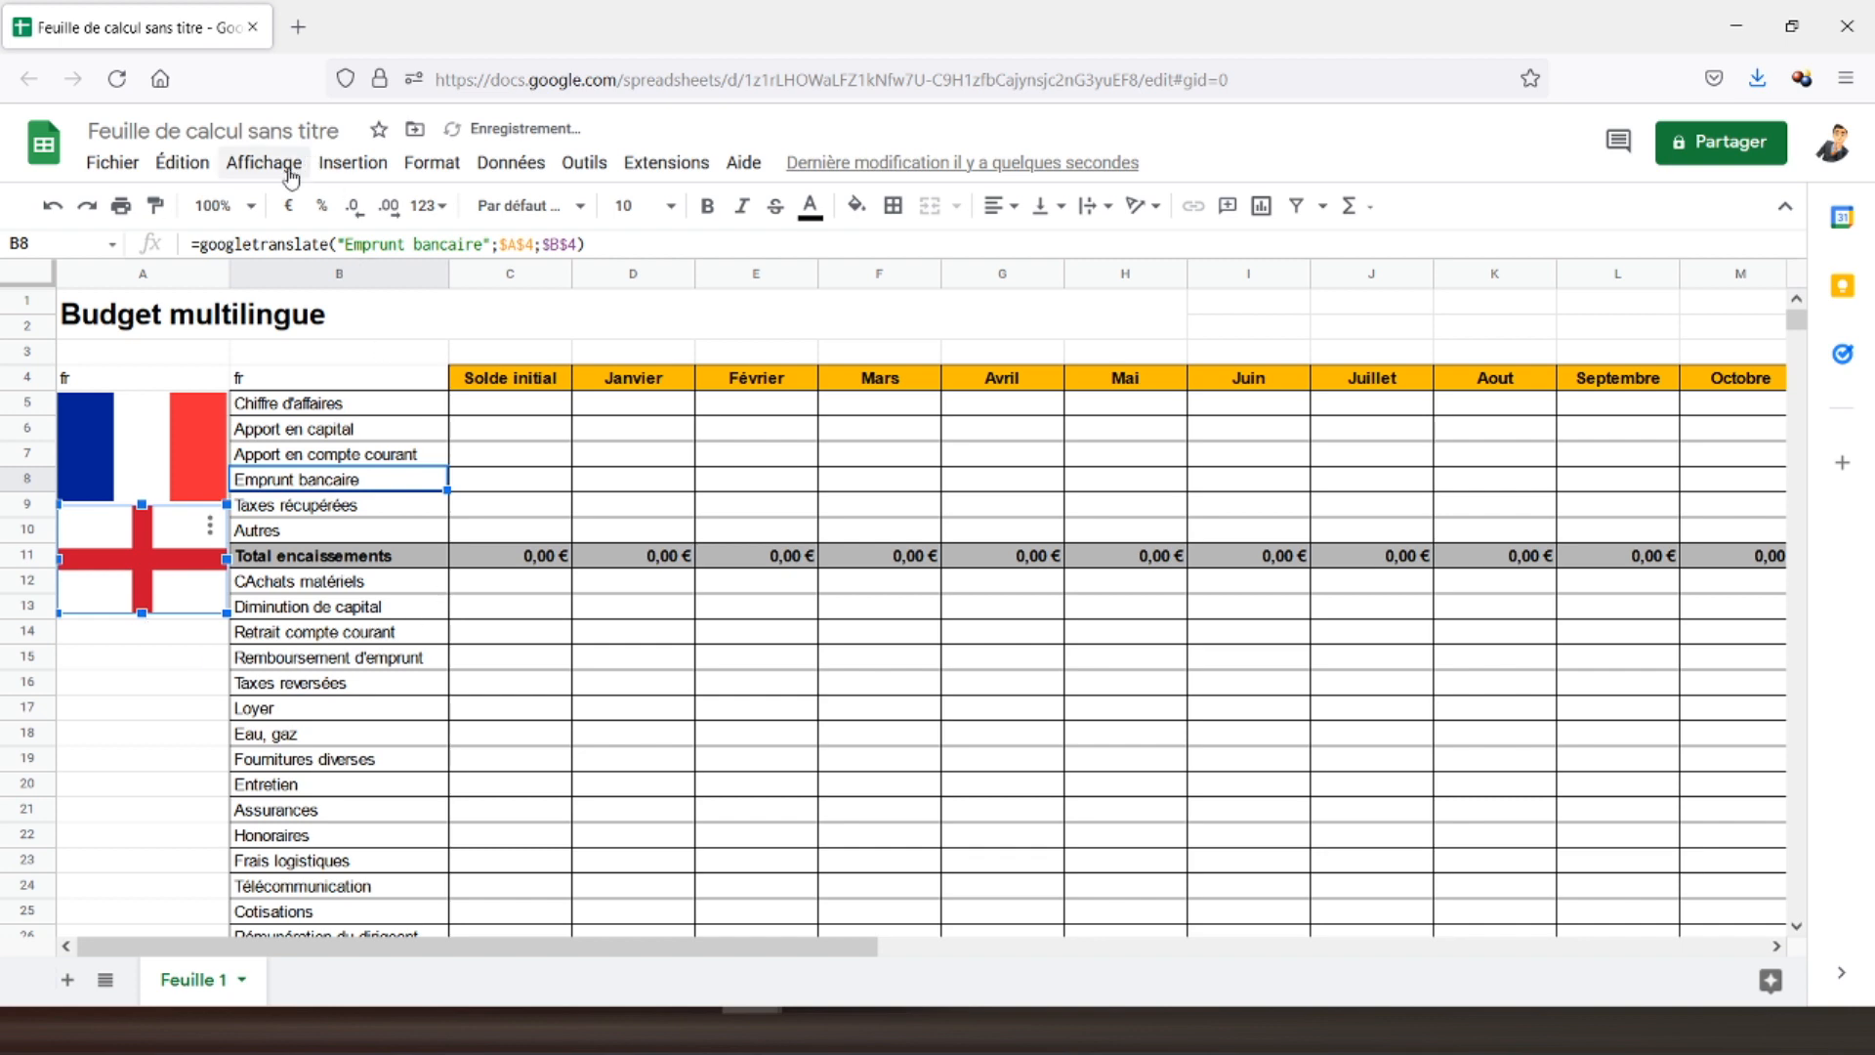
# - Insert a Spanish flag over the cells using a Google image search for "espagne"
pyautogui.click(353, 162)
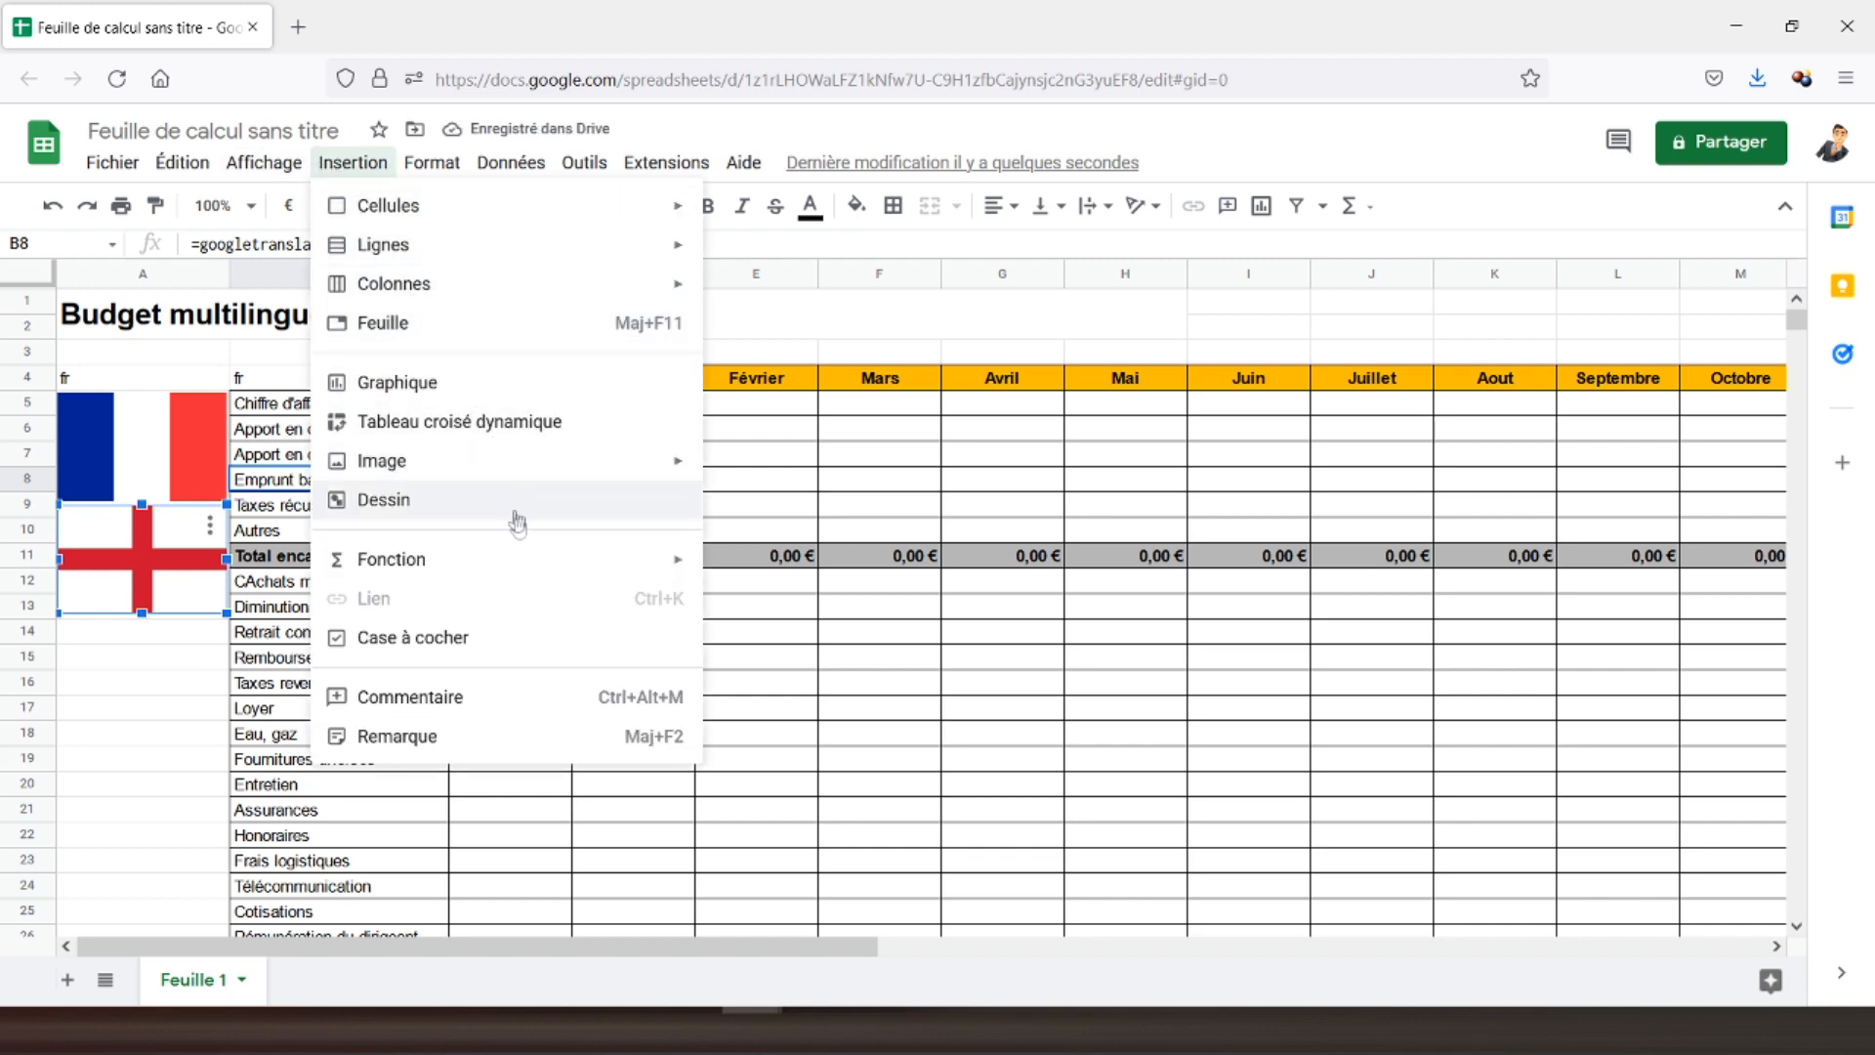
pyautogui.moveTo(556, 472)
pyautogui.click(781, 509)
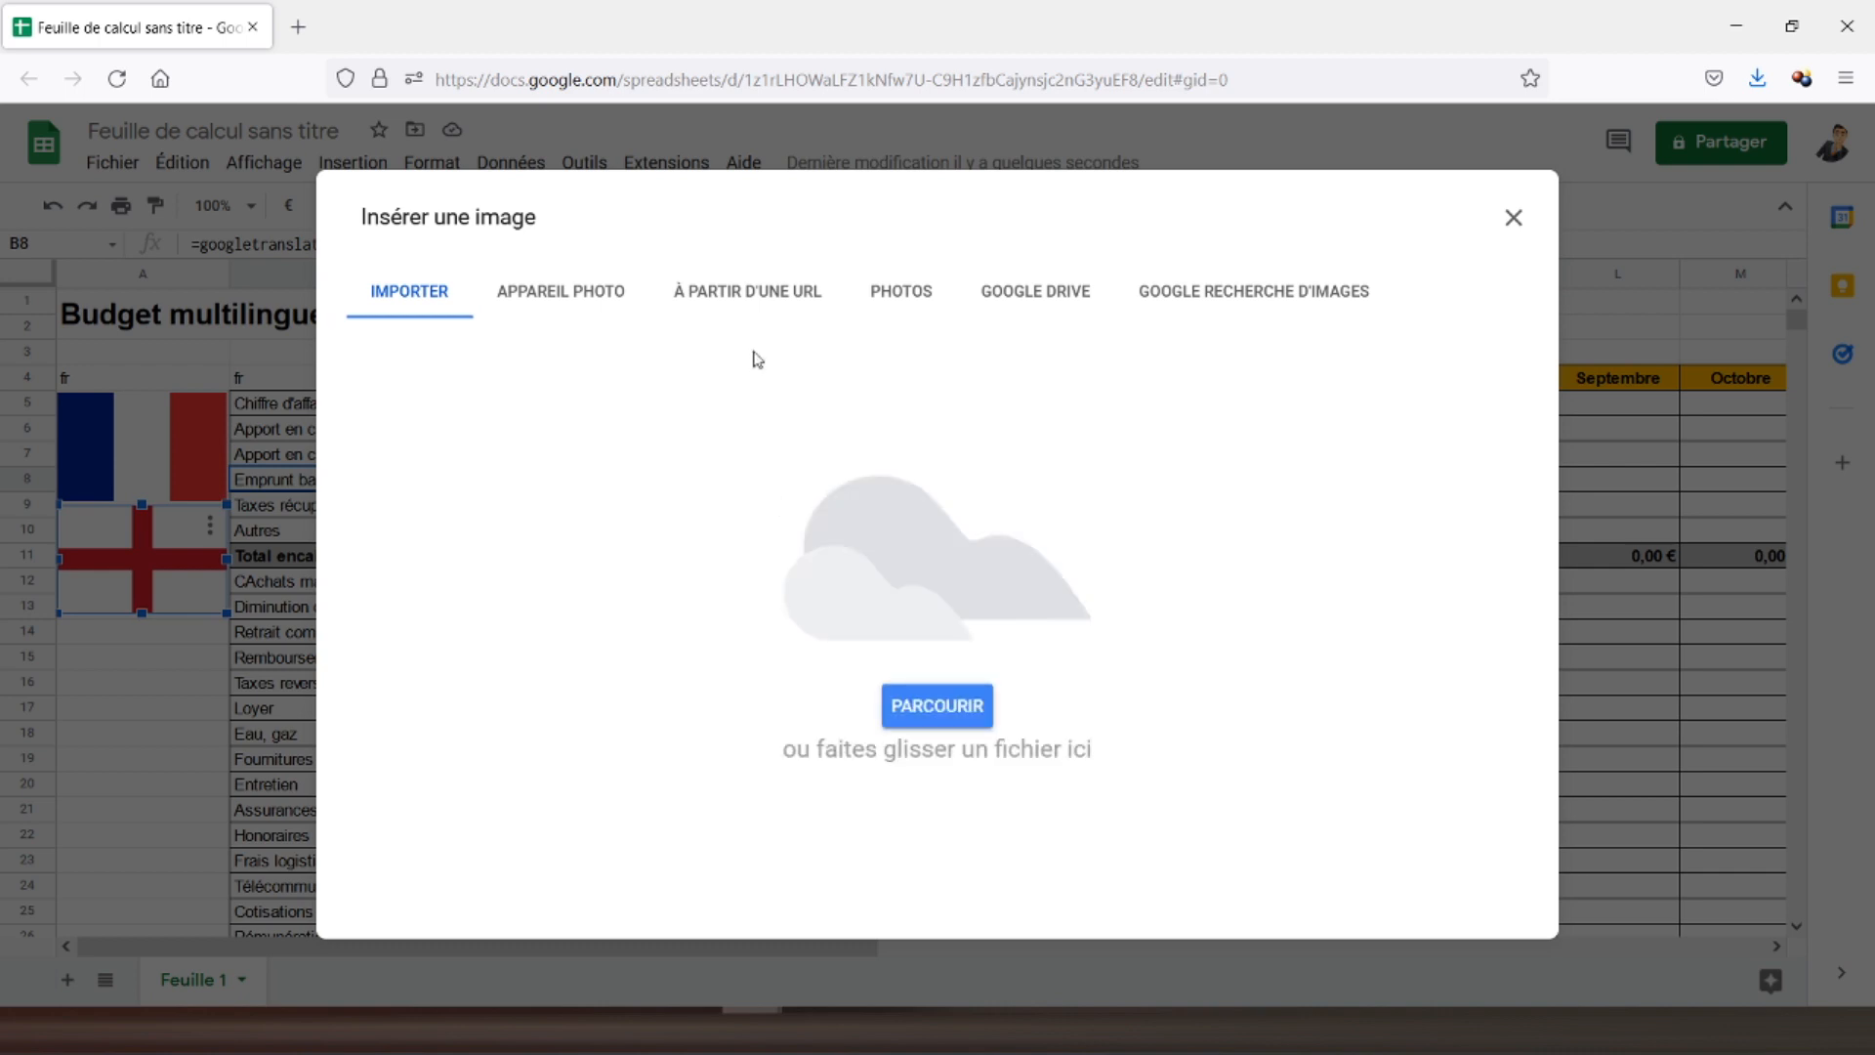
pyautogui.click(1258, 301)
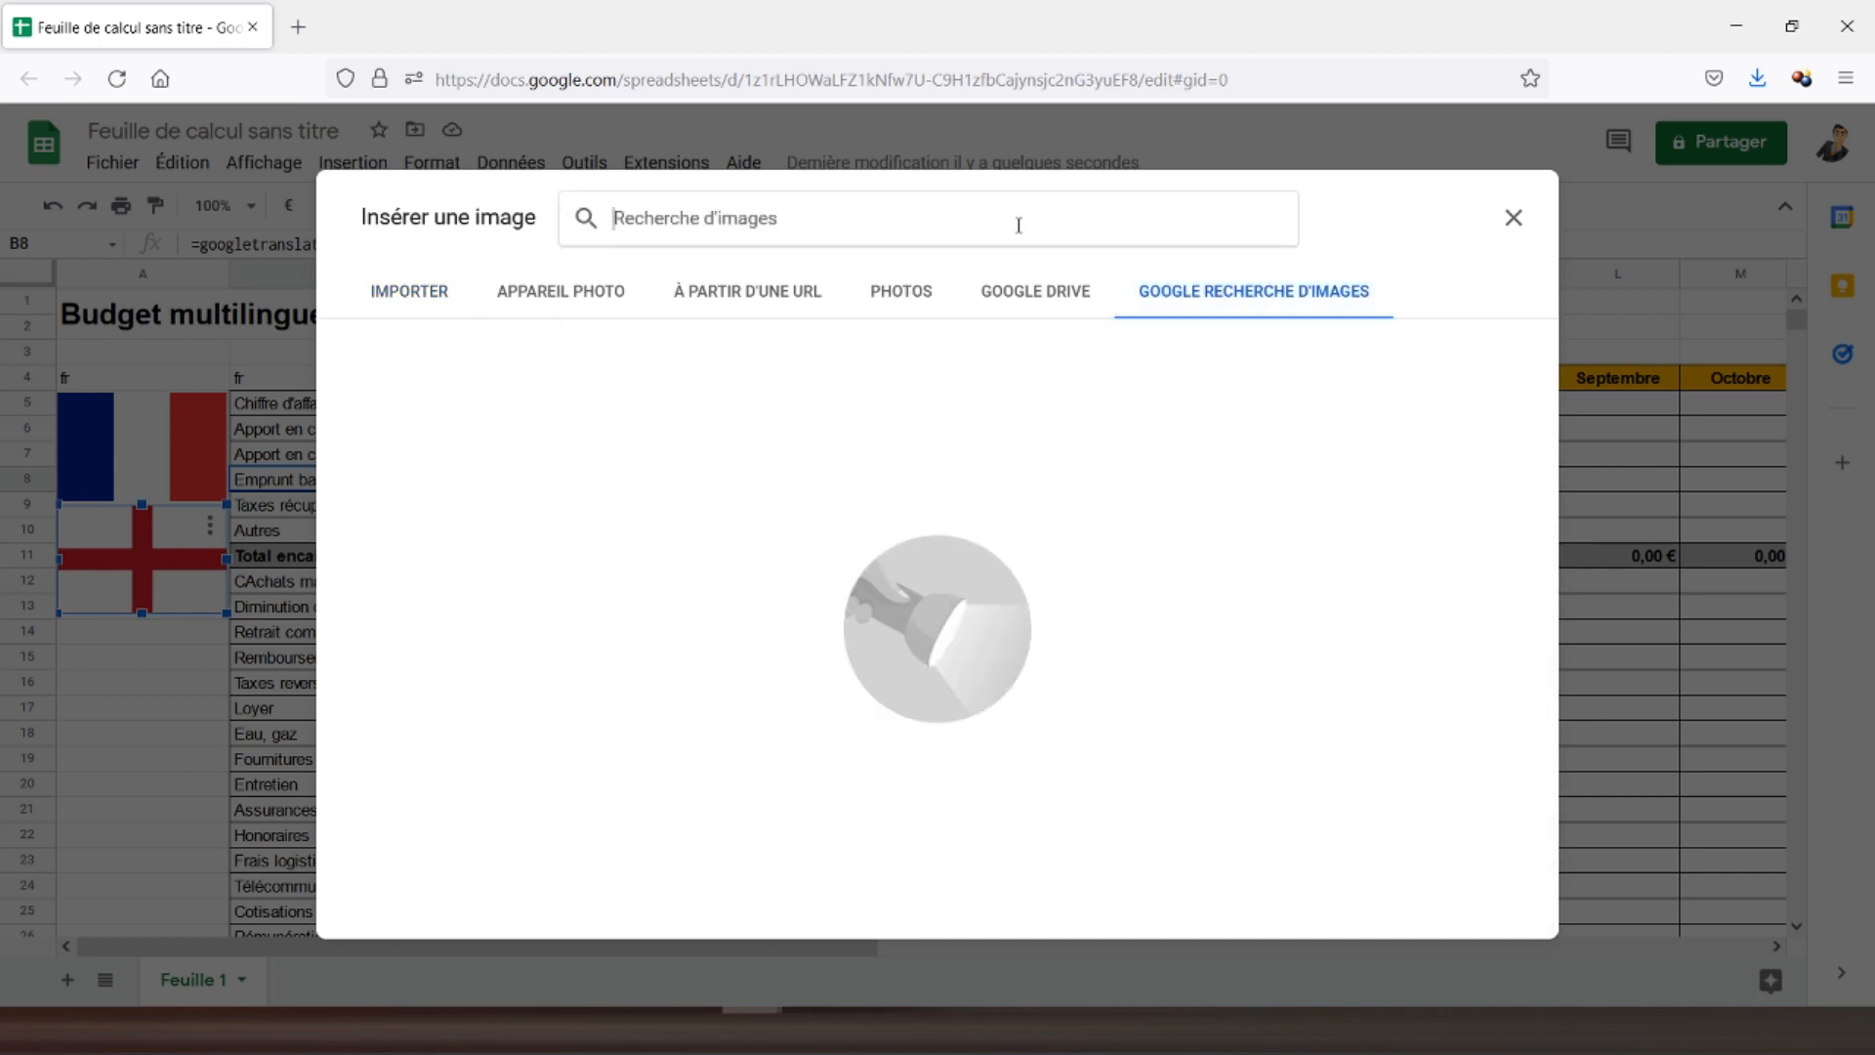
pyautogui.write('espagnol')
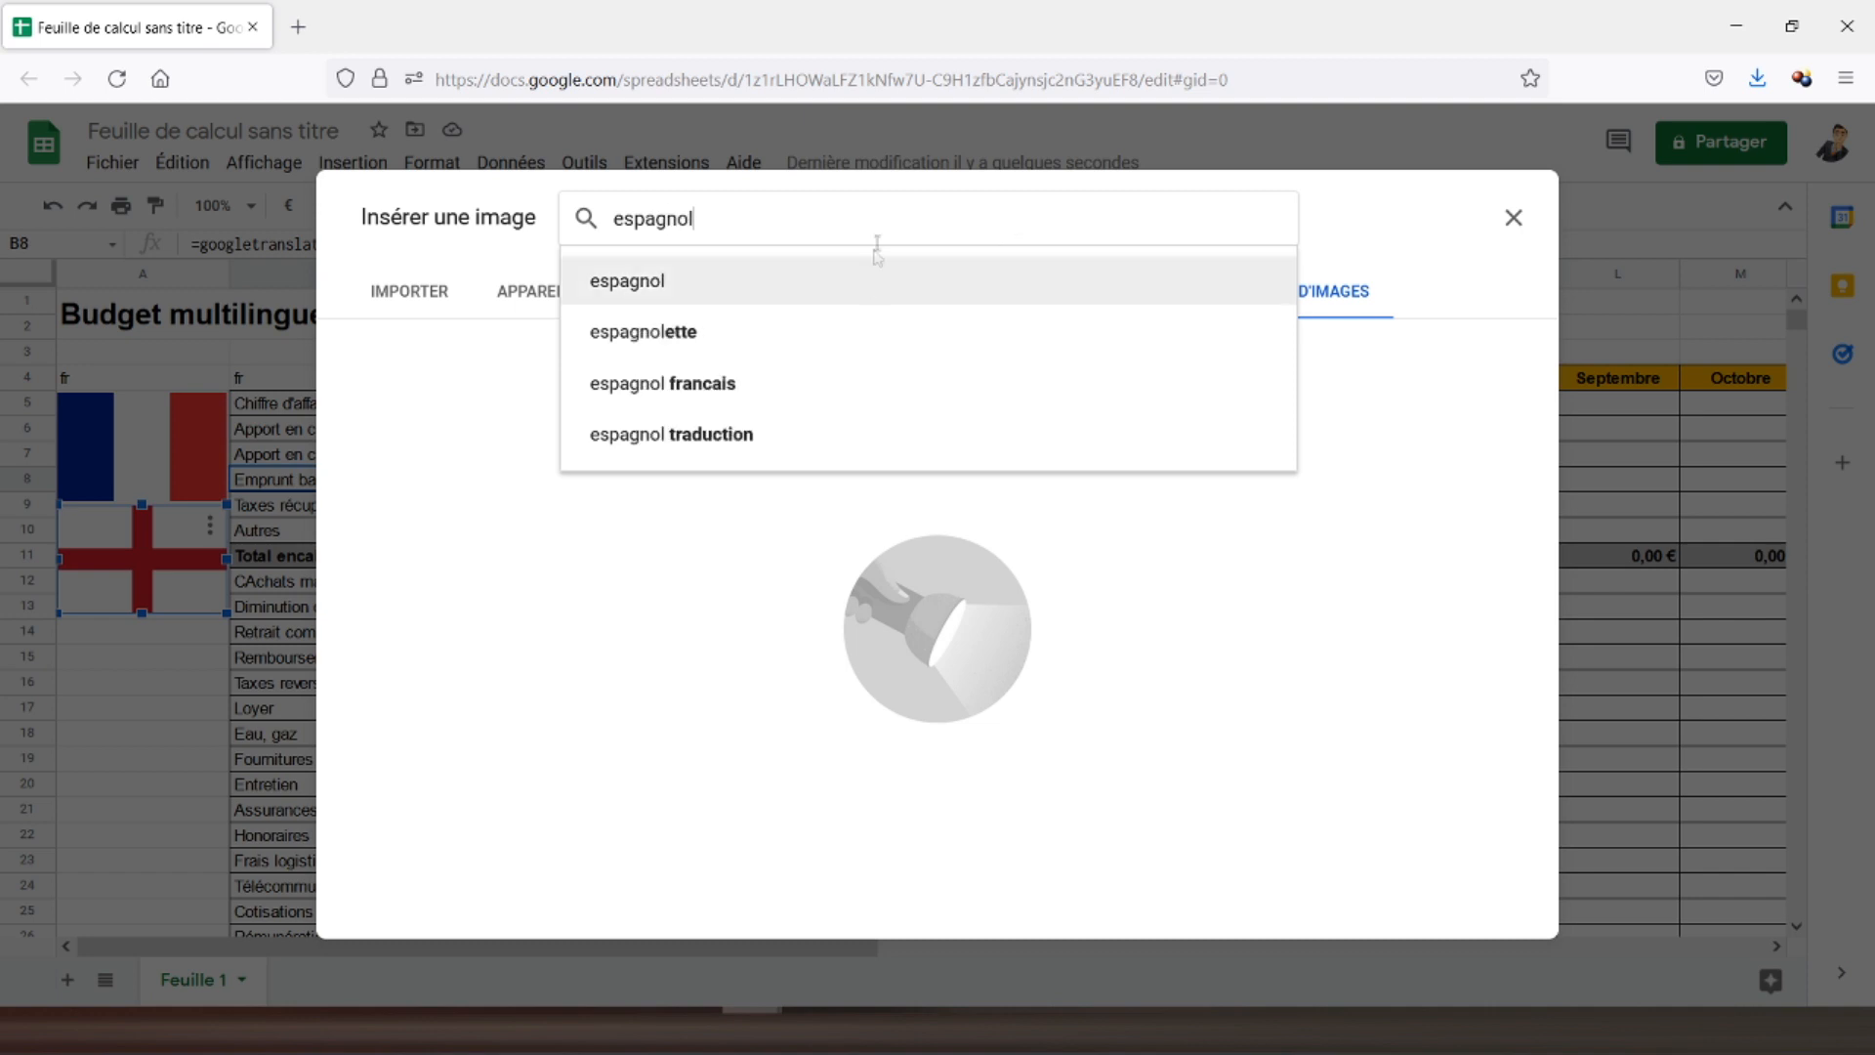
pyautogui.press('BackSpace')
pyautogui.press('BackSpace')
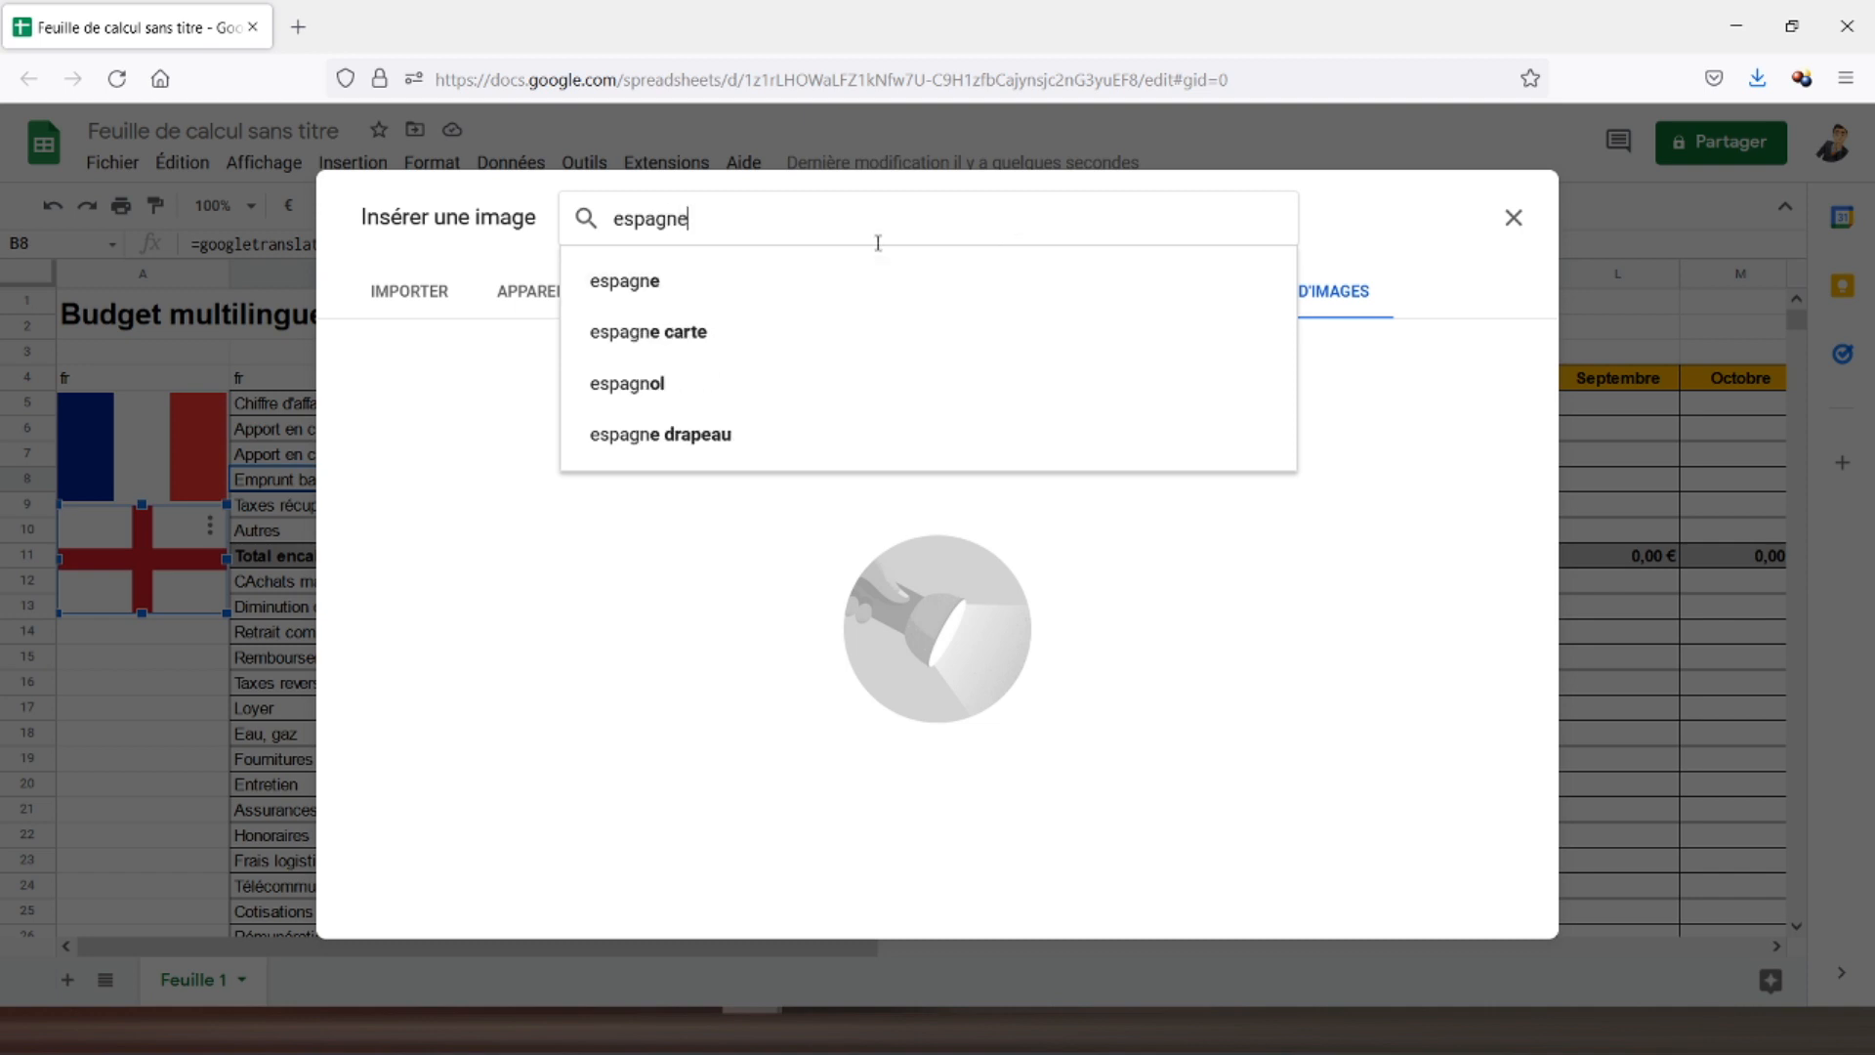
pyautogui.write('e')
pyautogui.press('Return')
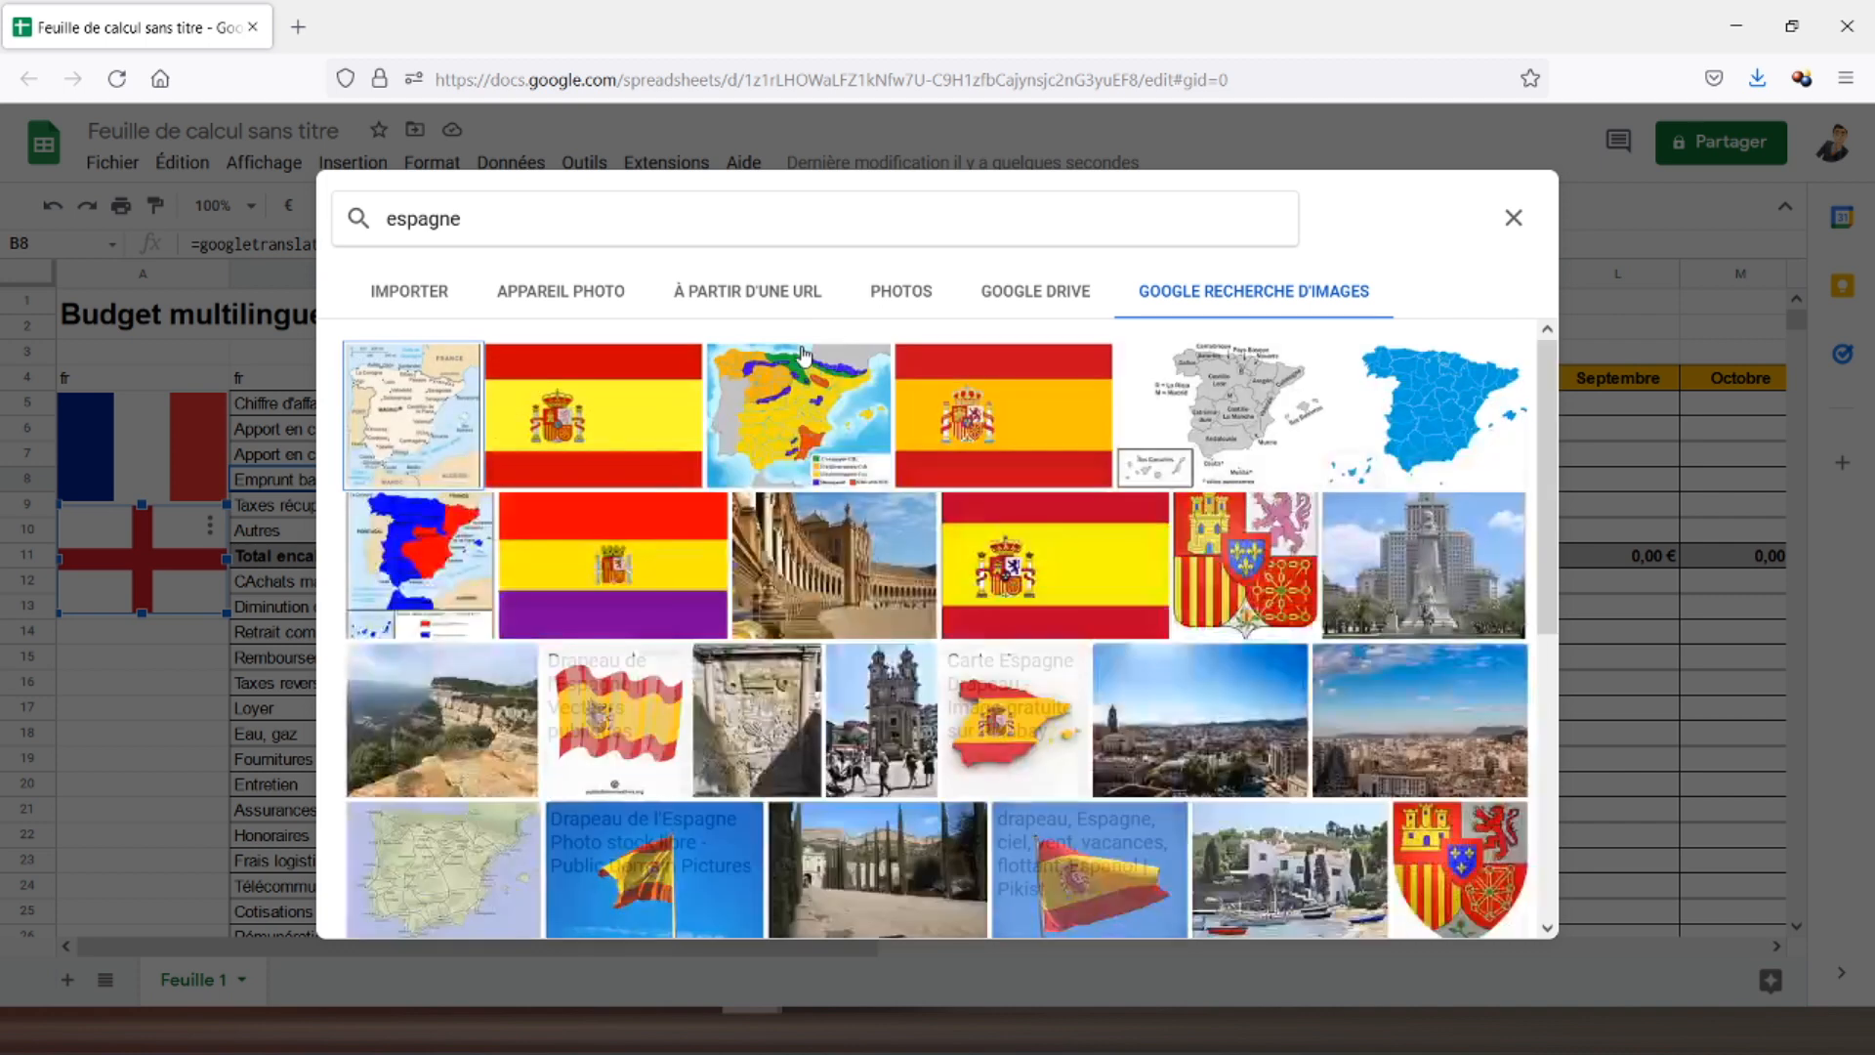
pyautogui.click(626, 422)
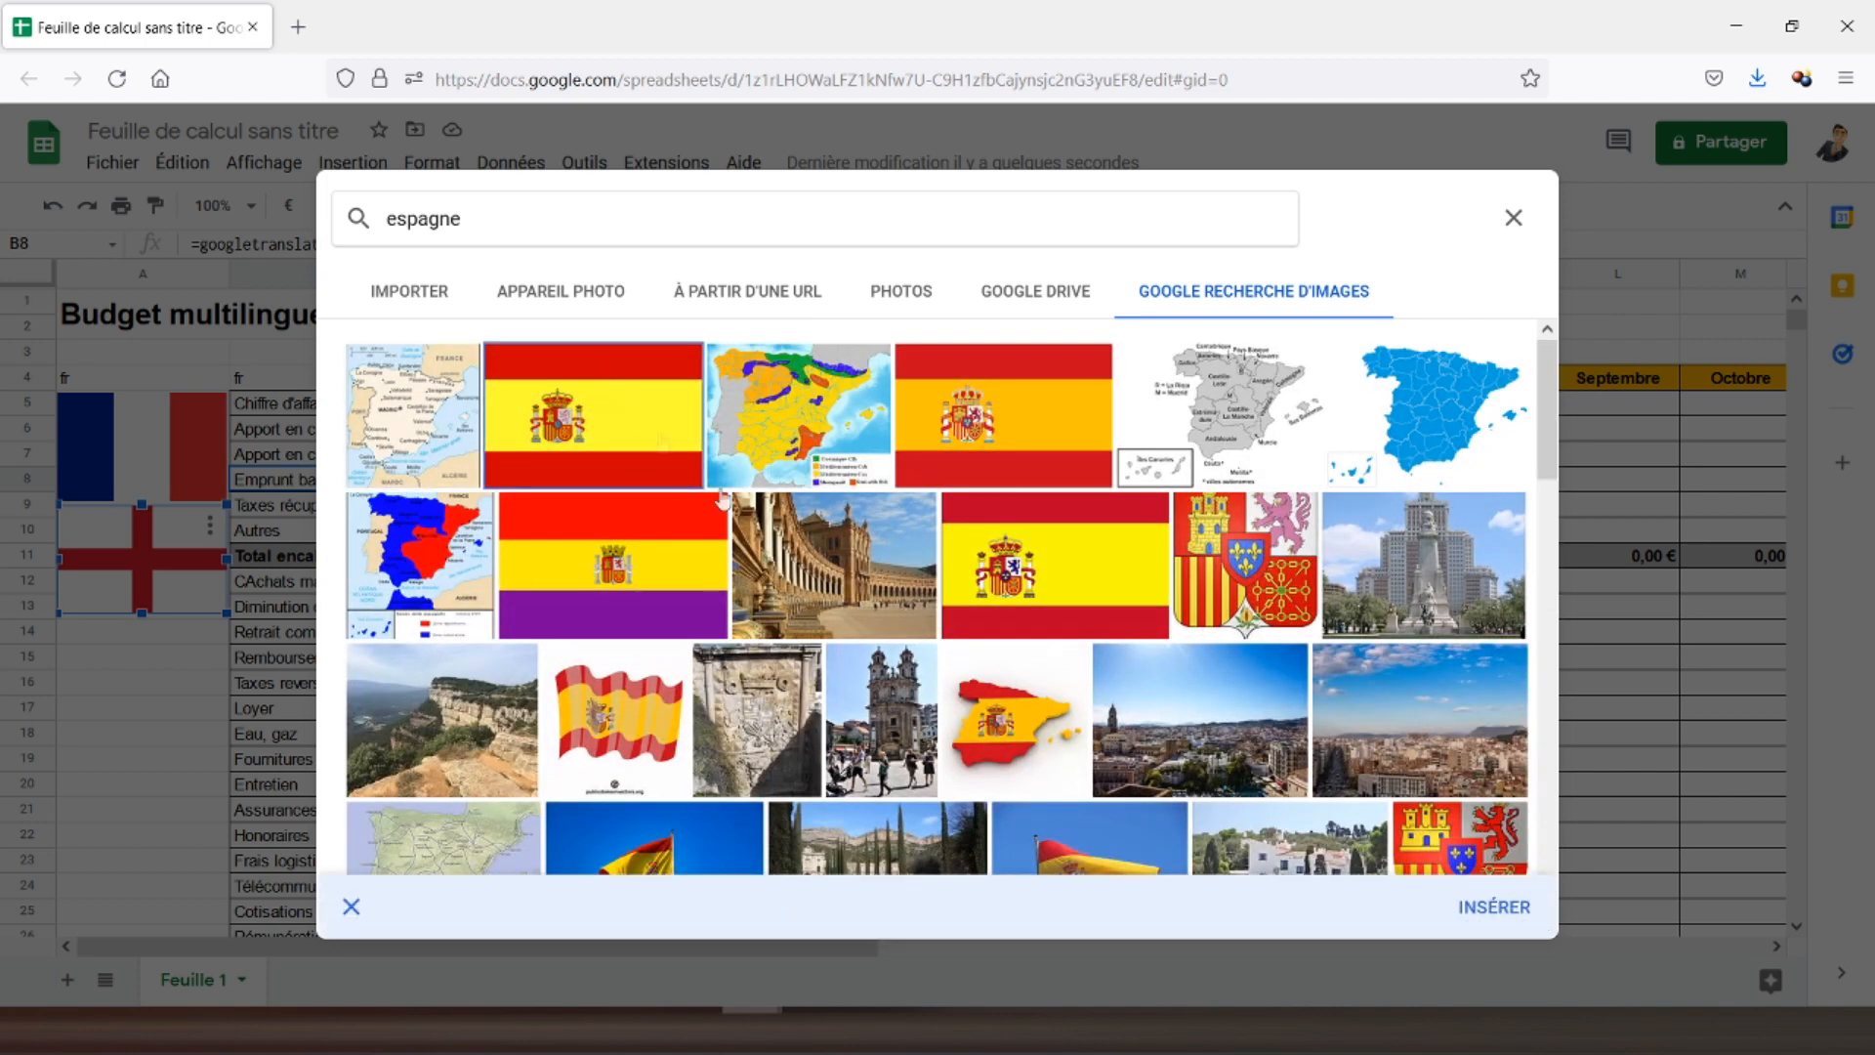
pyautogui.click(1474, 907)
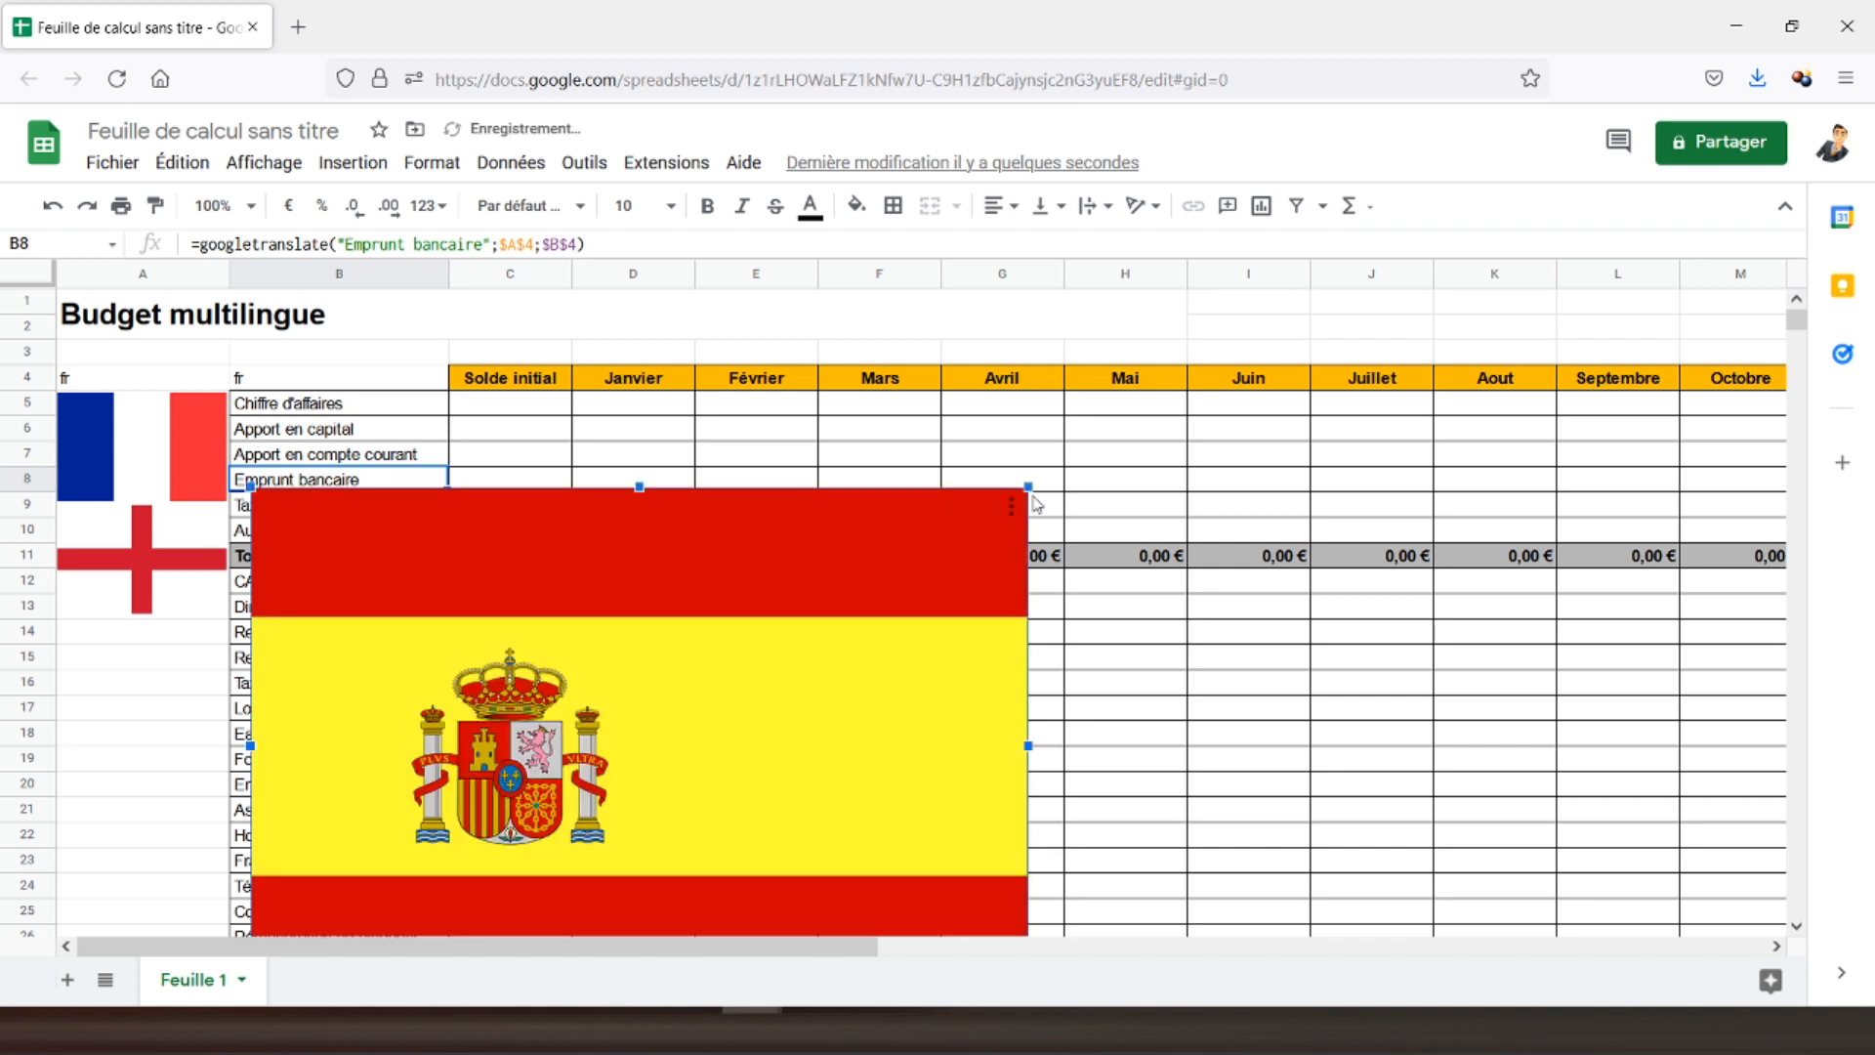
# - Place the Spanish flag directly below the England flag and resize it to column A's width and about four rows high
pyautogui.moveTo(1028, 482); pyautogui.dragTo(510, 825)
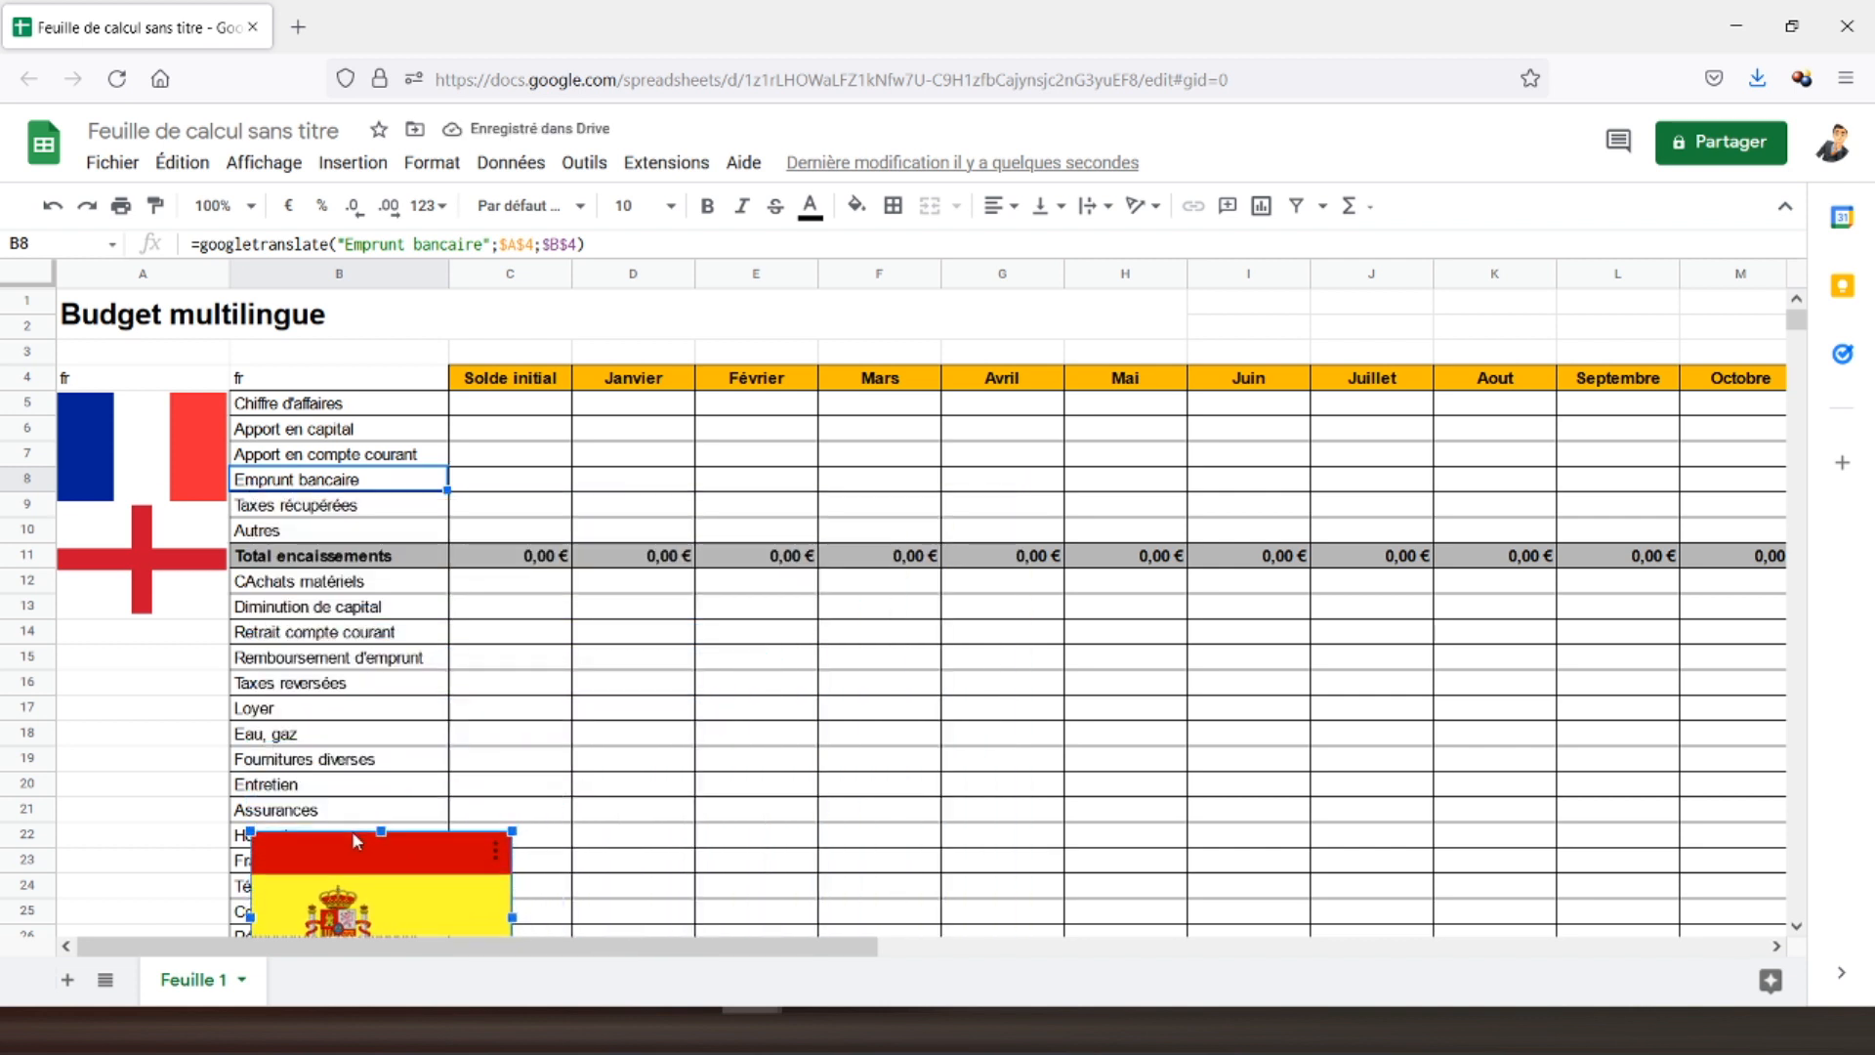
pyautogui.moveTo(348, 842); pyautogui.dragTo(154, 647)
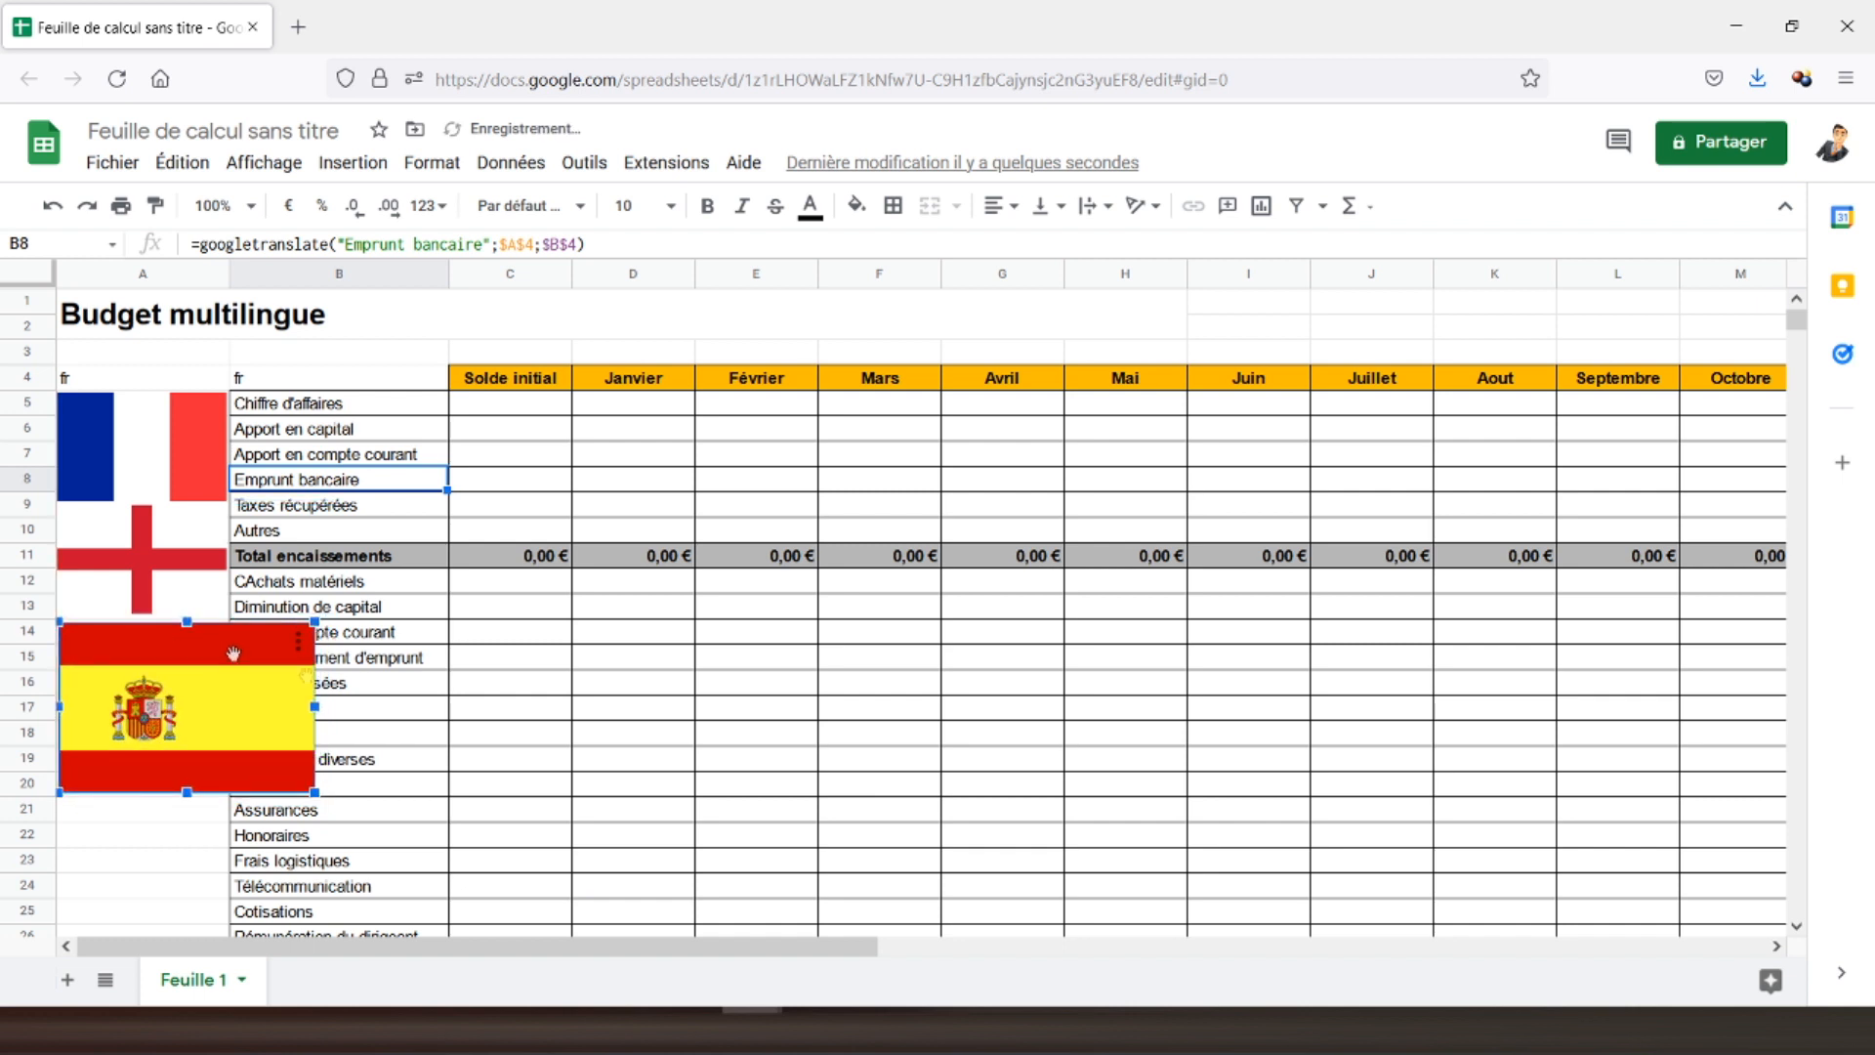
pyautogui.moveTo(314, 706); pyautogui.dragTo(233, 732)
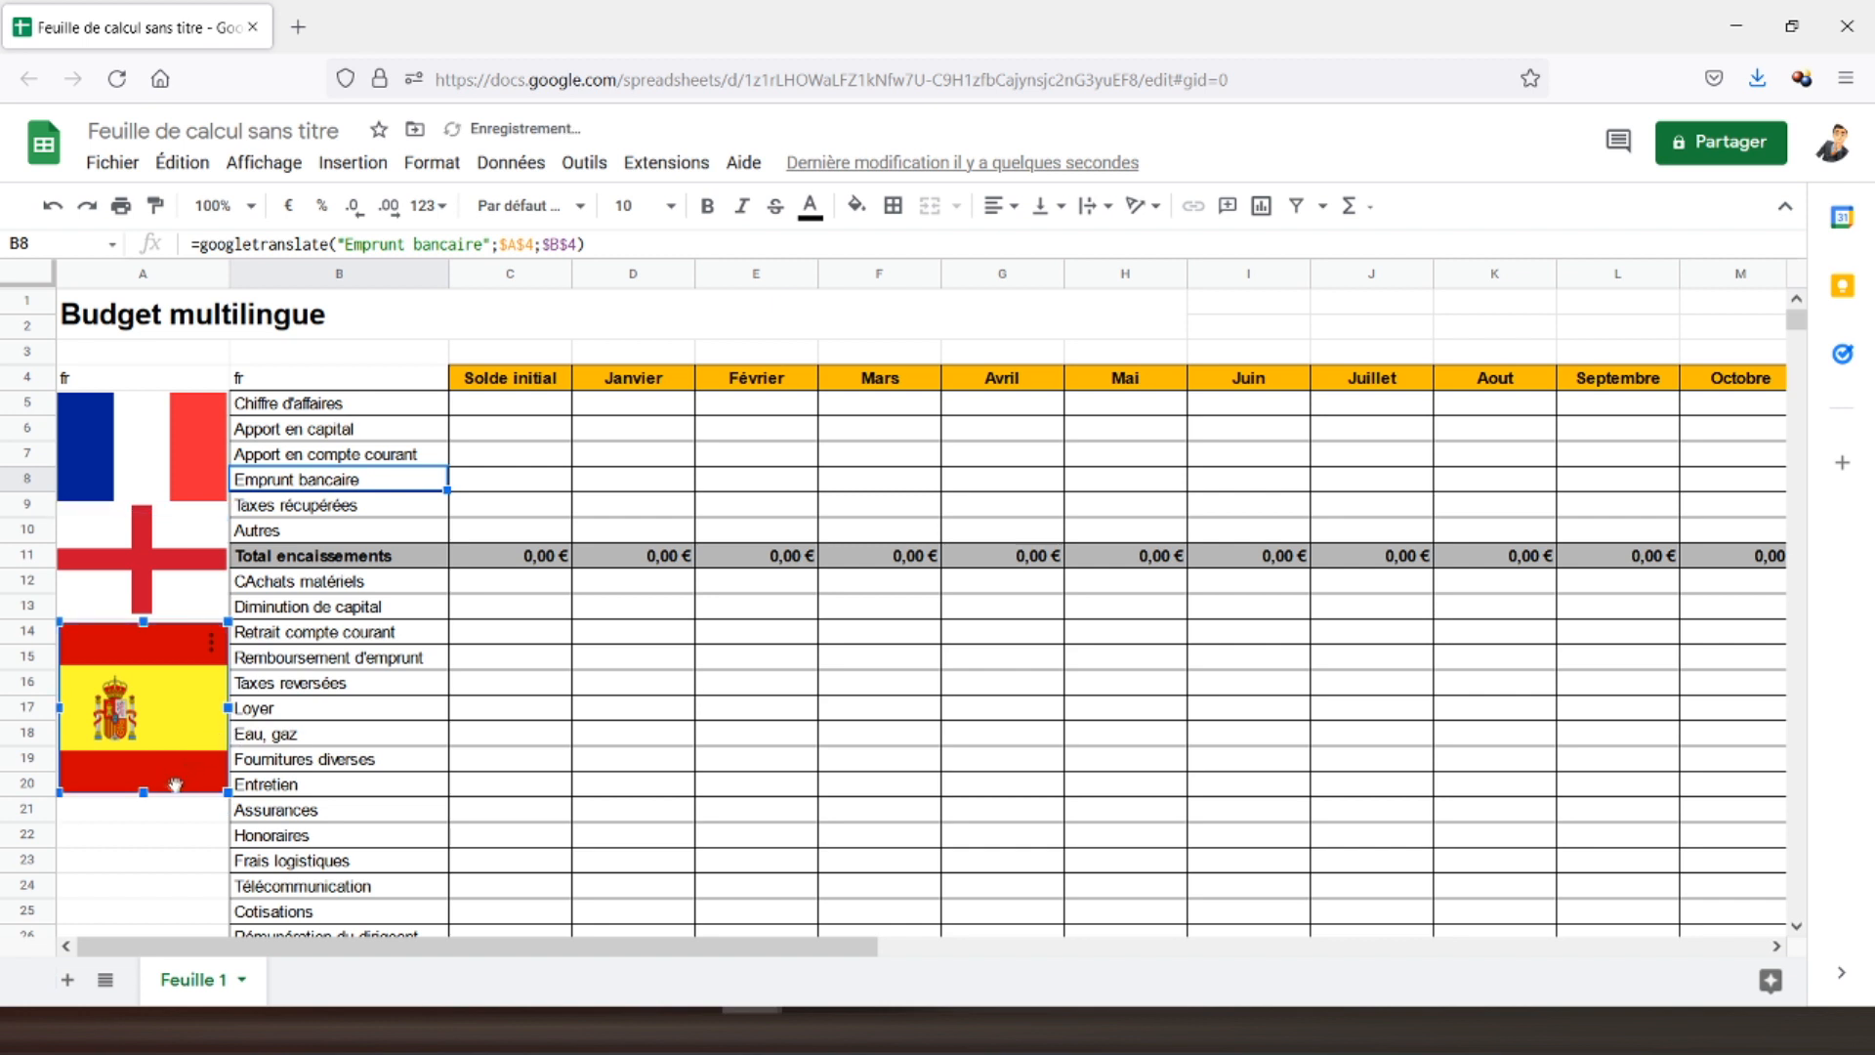
pyautogui.moveTo(147, 796); pyautogui.dragTo(164, 742)
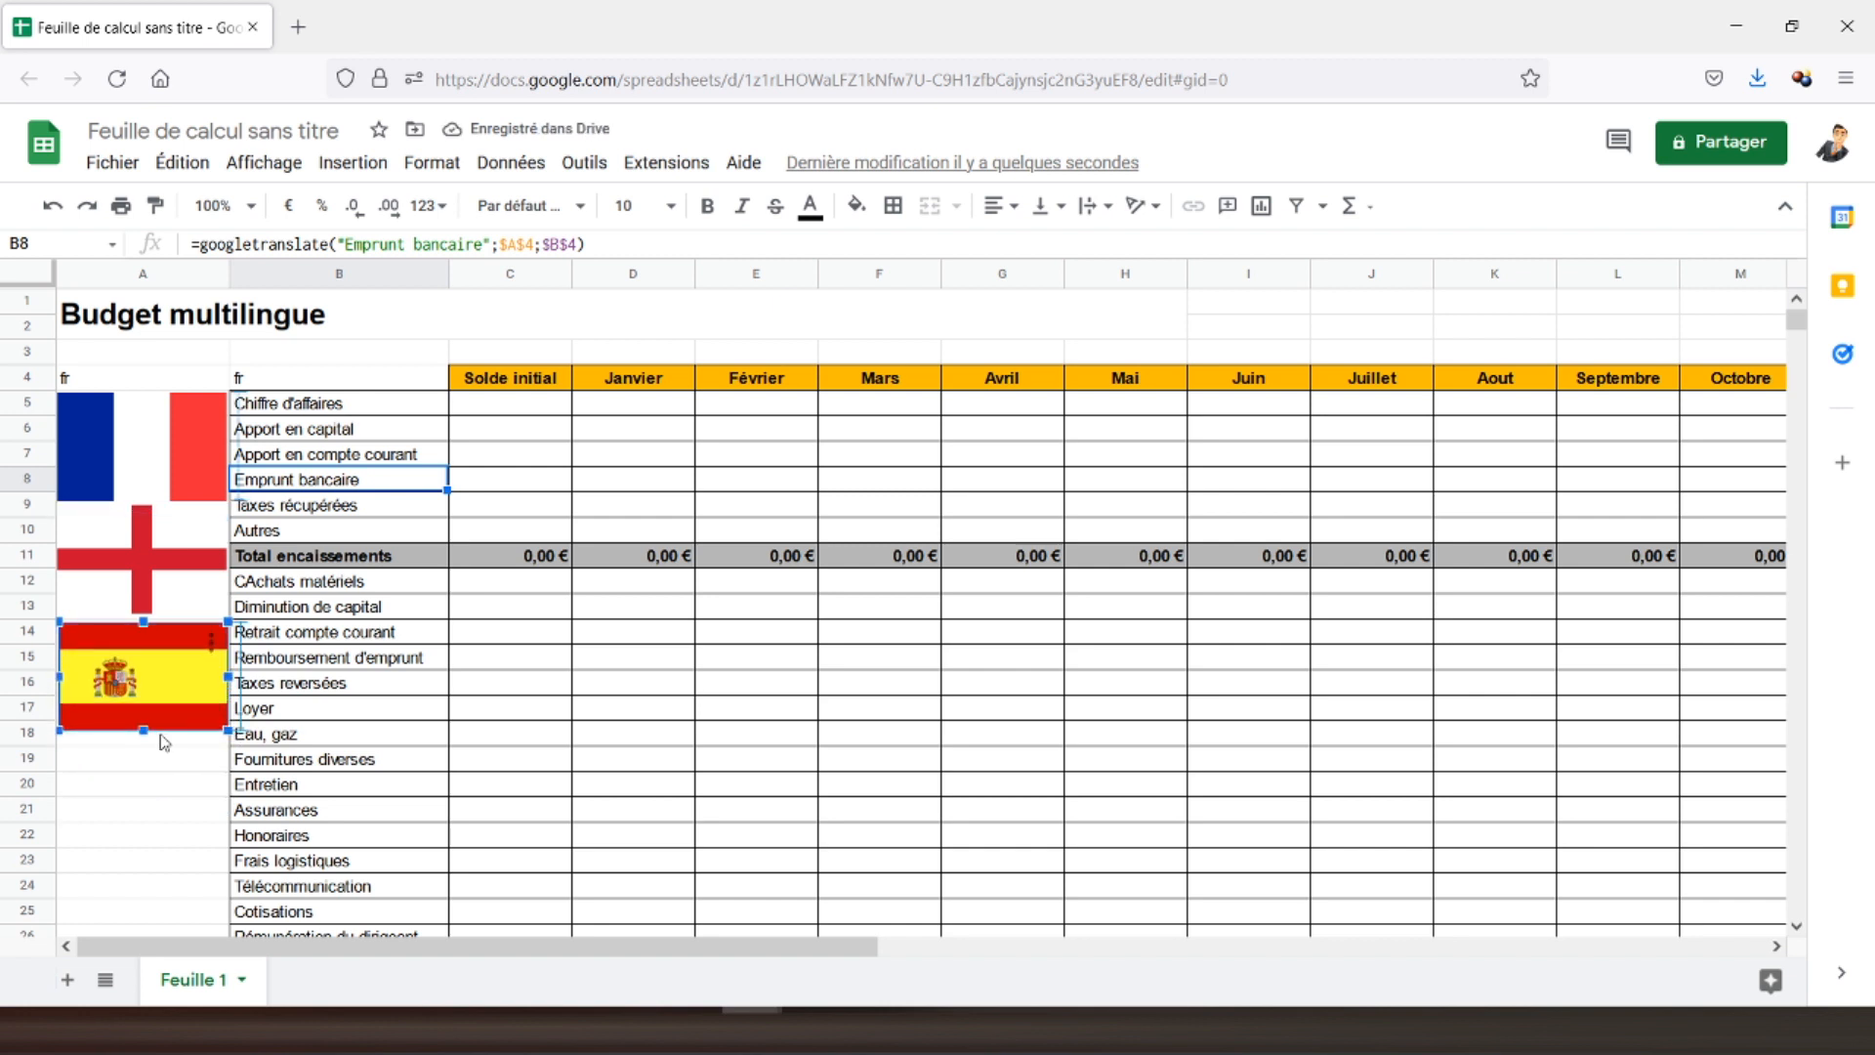
# - Insert a Portuguese flag over the cells using a Google image search for "portugal"
pyautogui.click(331, 168)
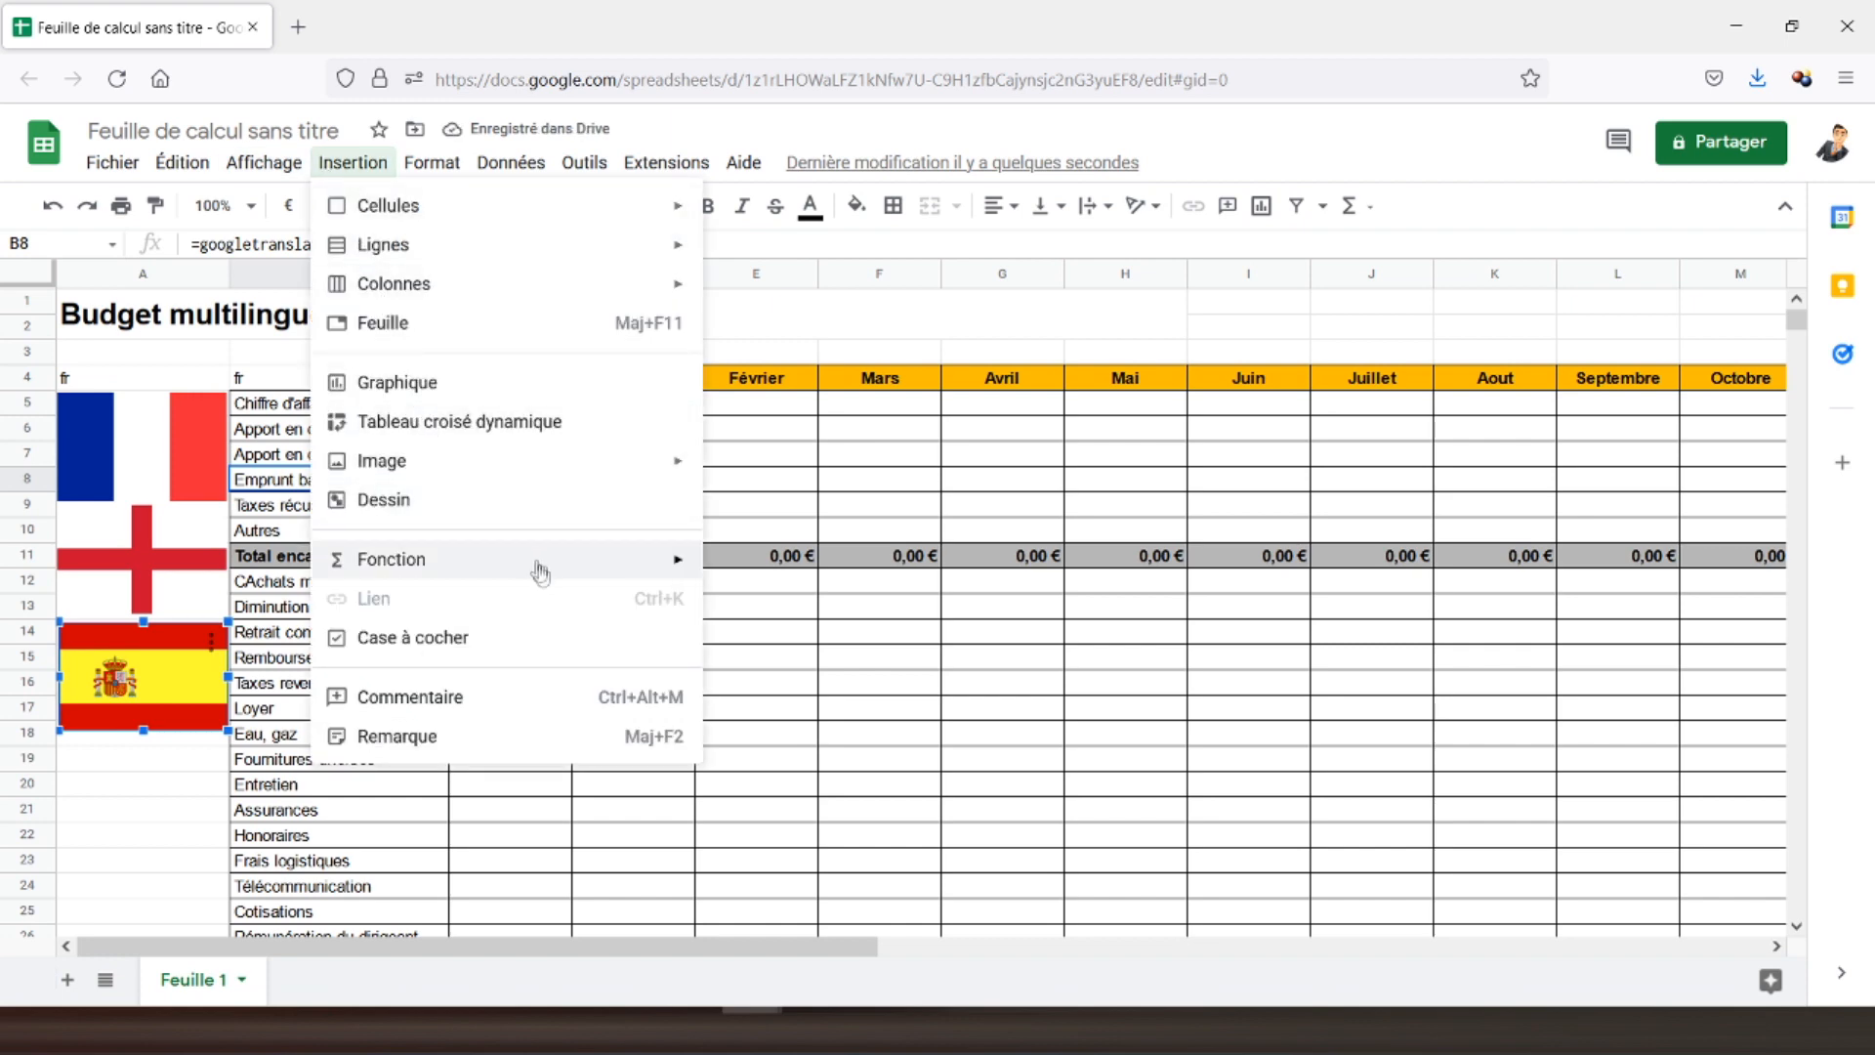
pyautogui.moveTo(629, 462)
pyautogui.click(791, 509)
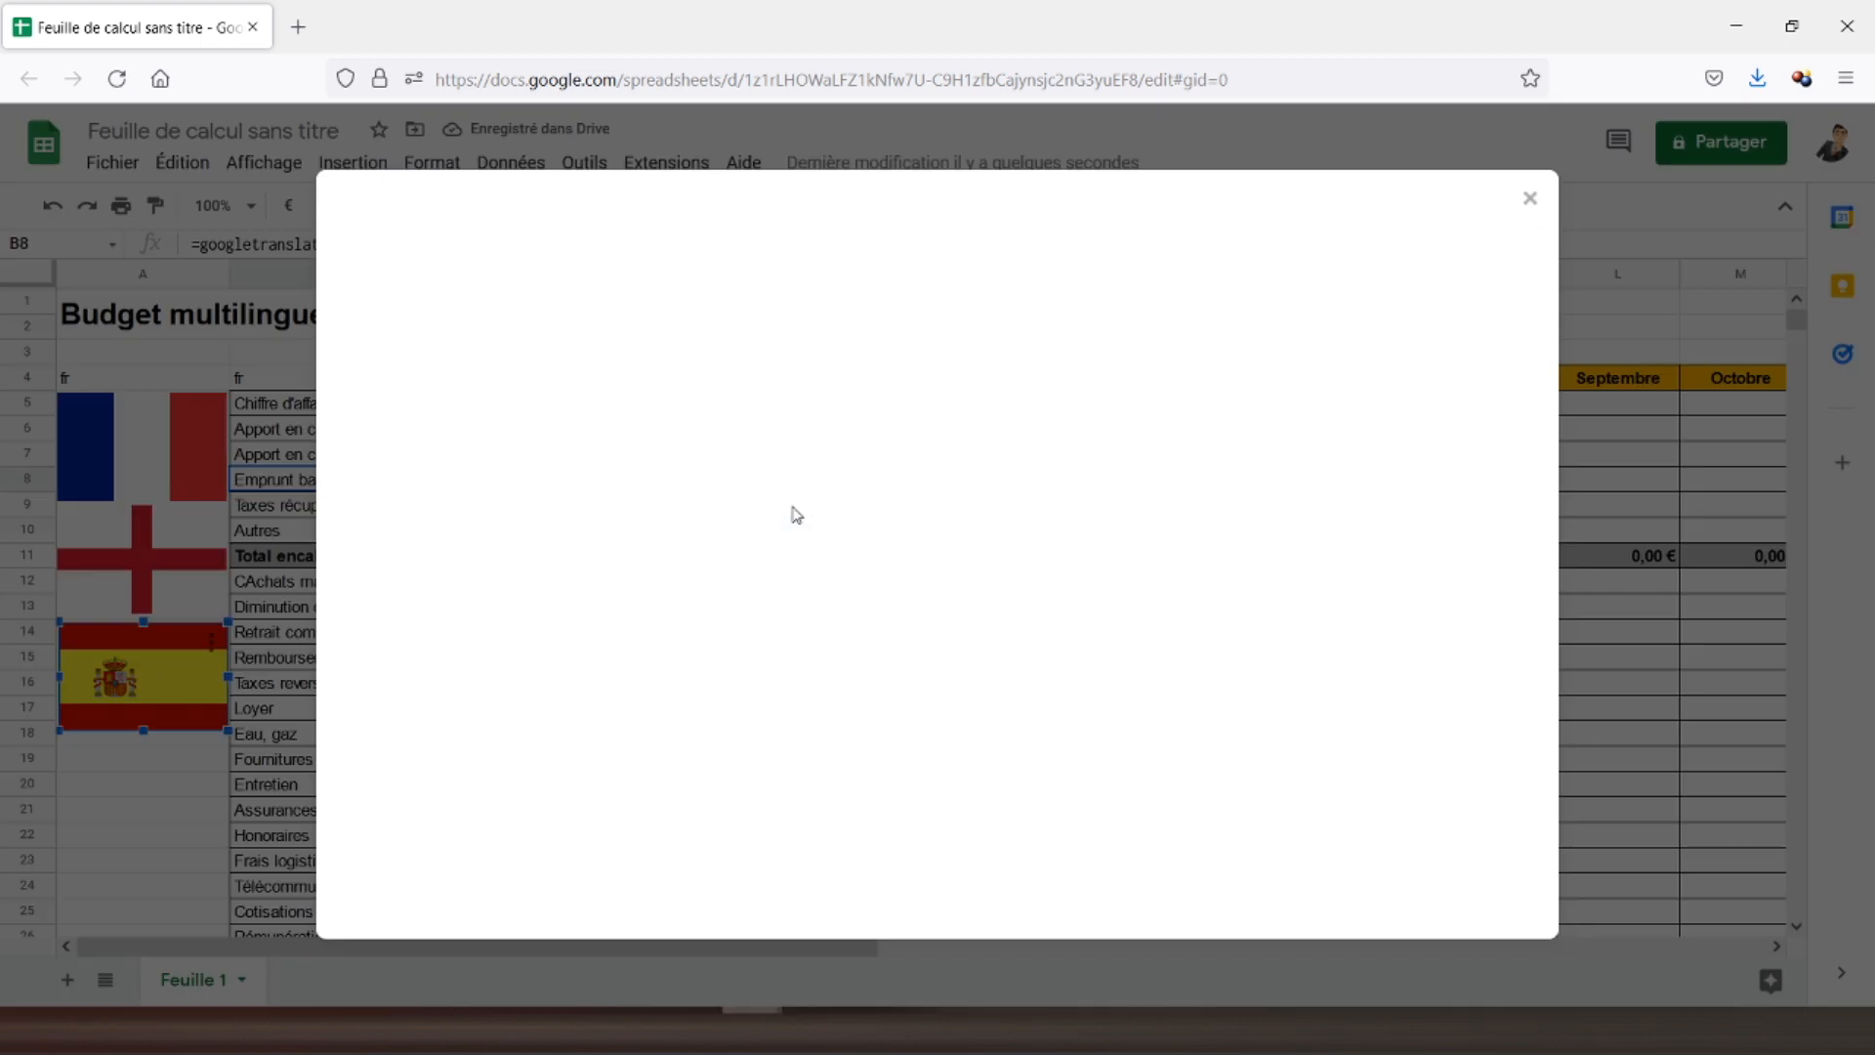
pyautogui.click(1316, 289)
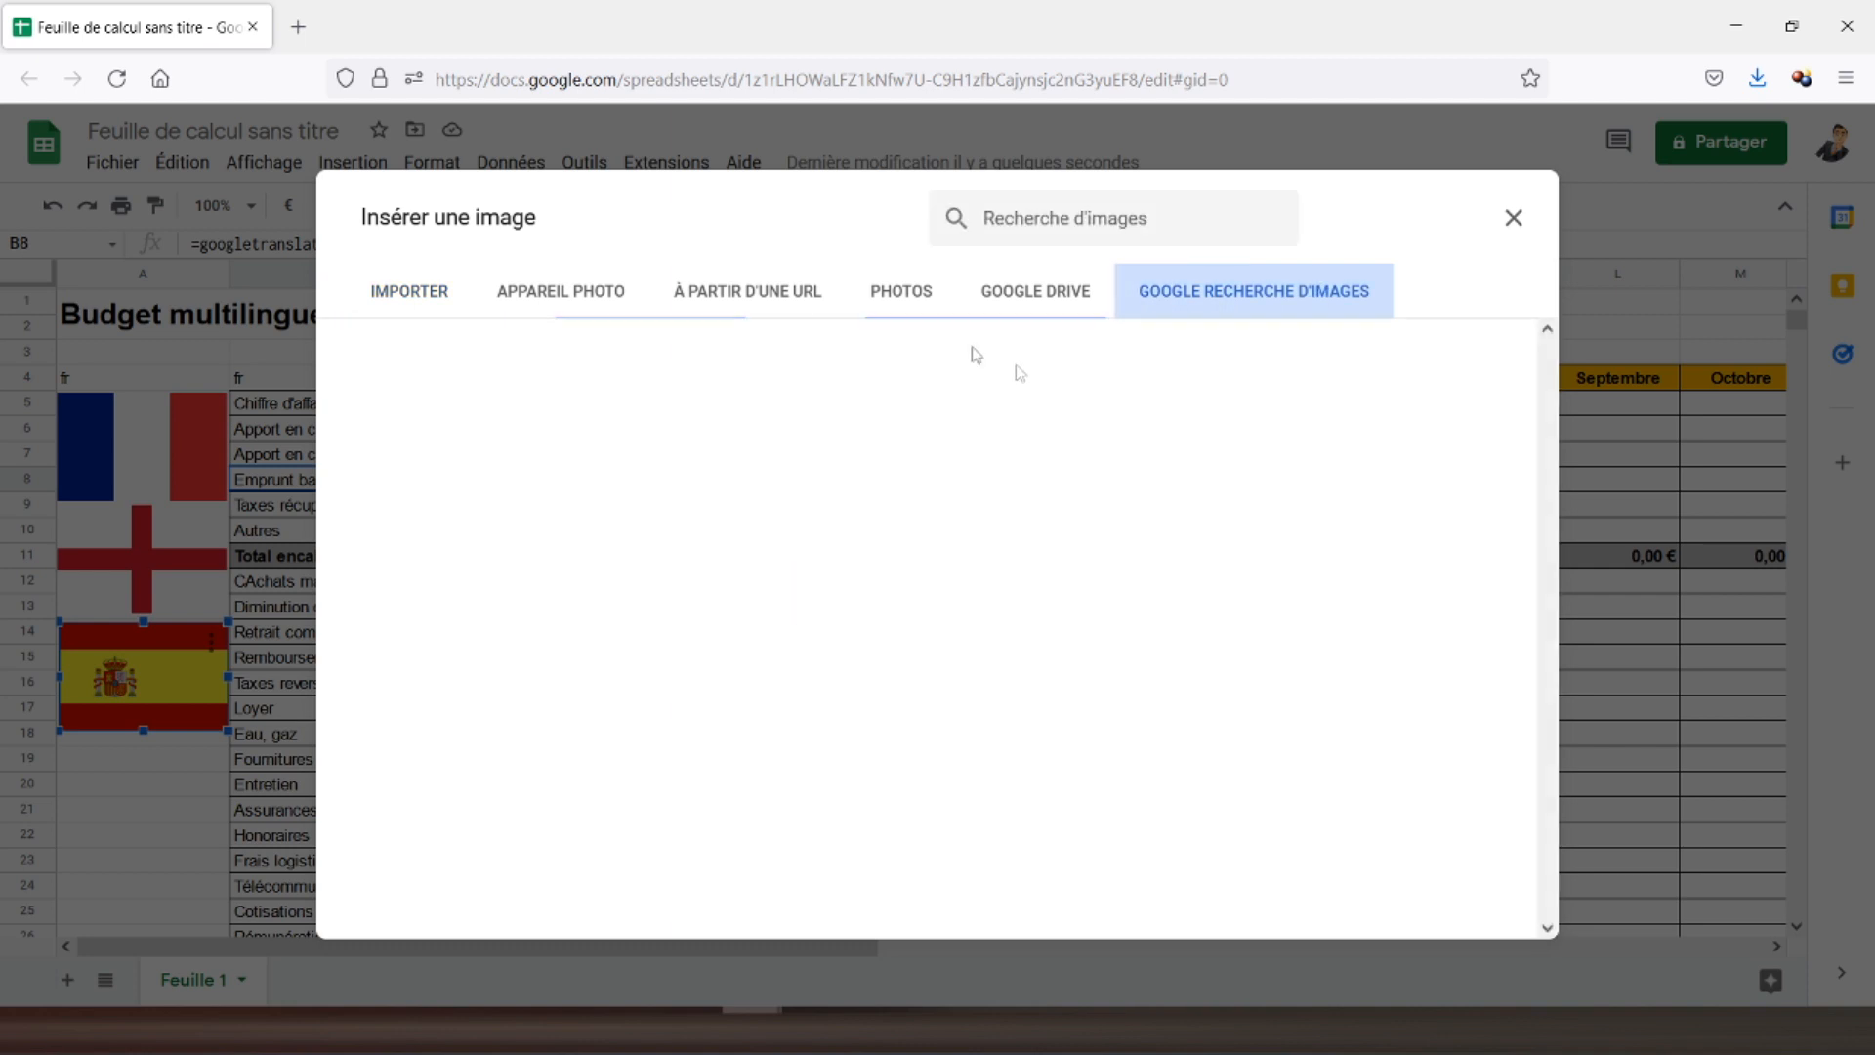
pyautogui.write('p')
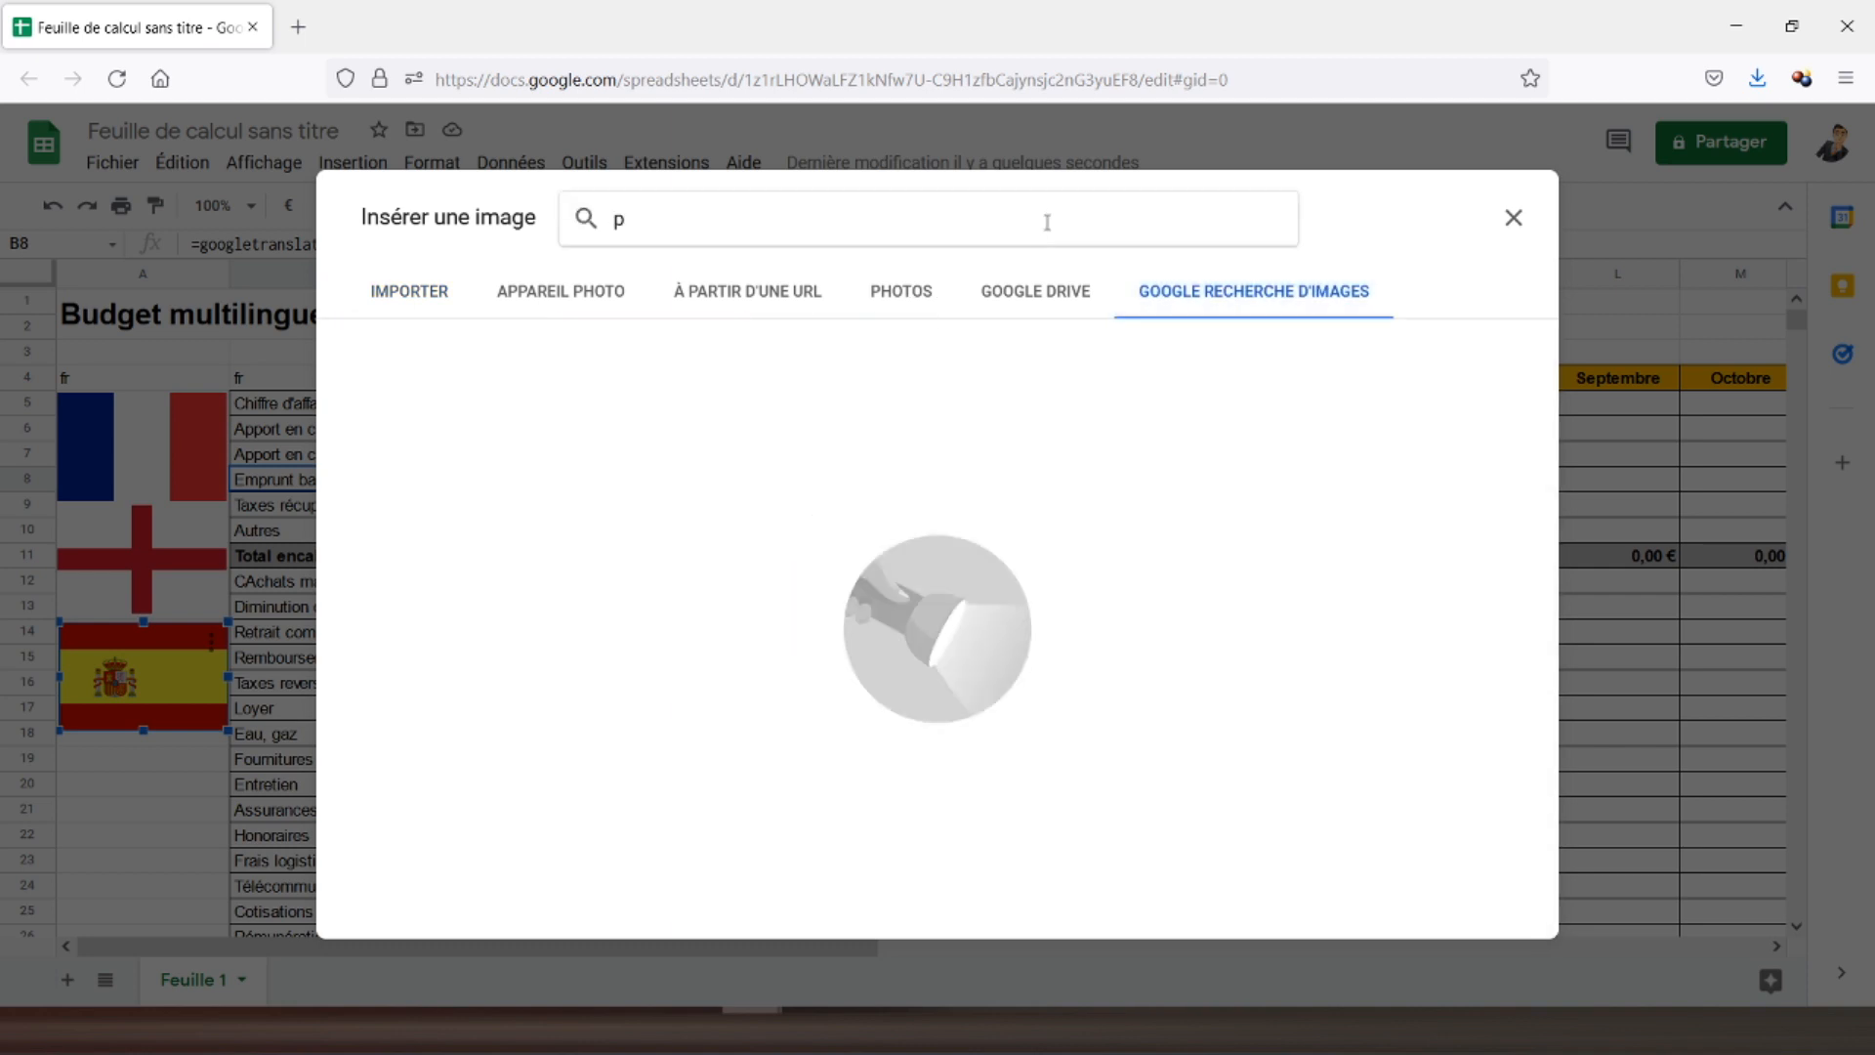
pyautogui.write('ortugal')
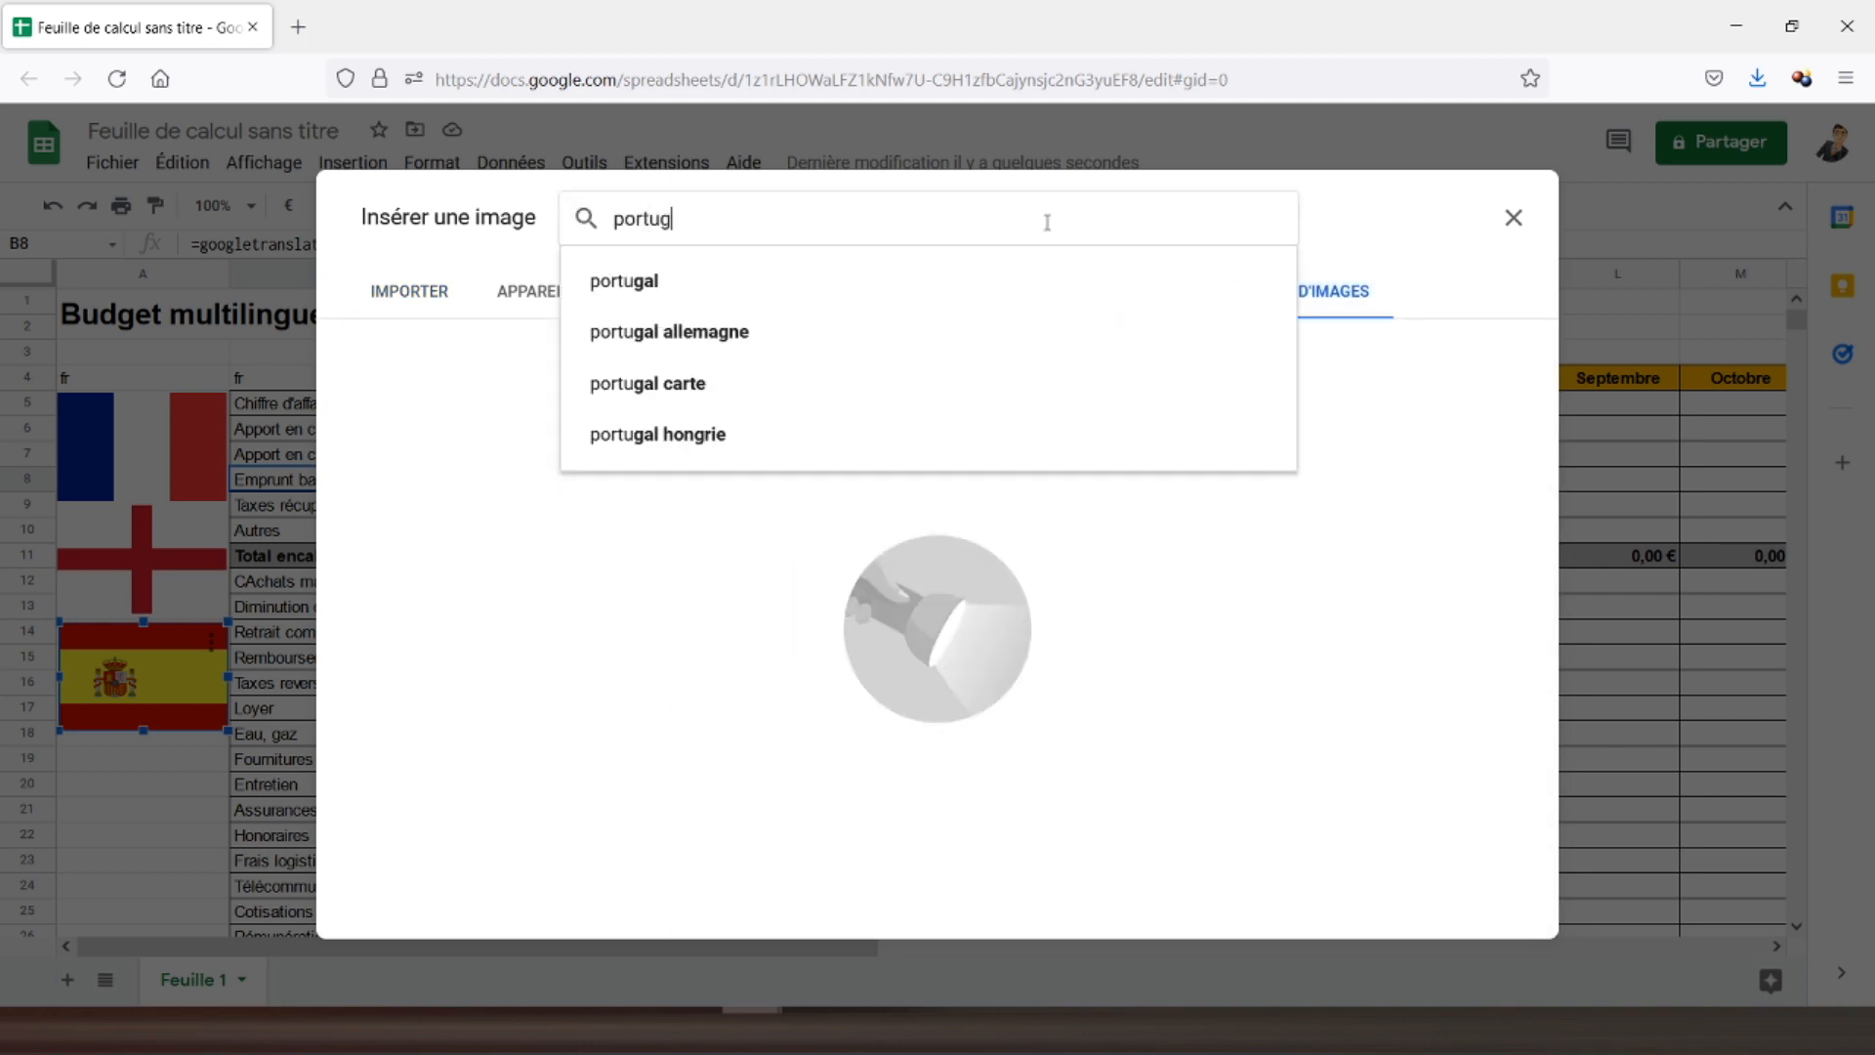
pyautogui.press('Return')
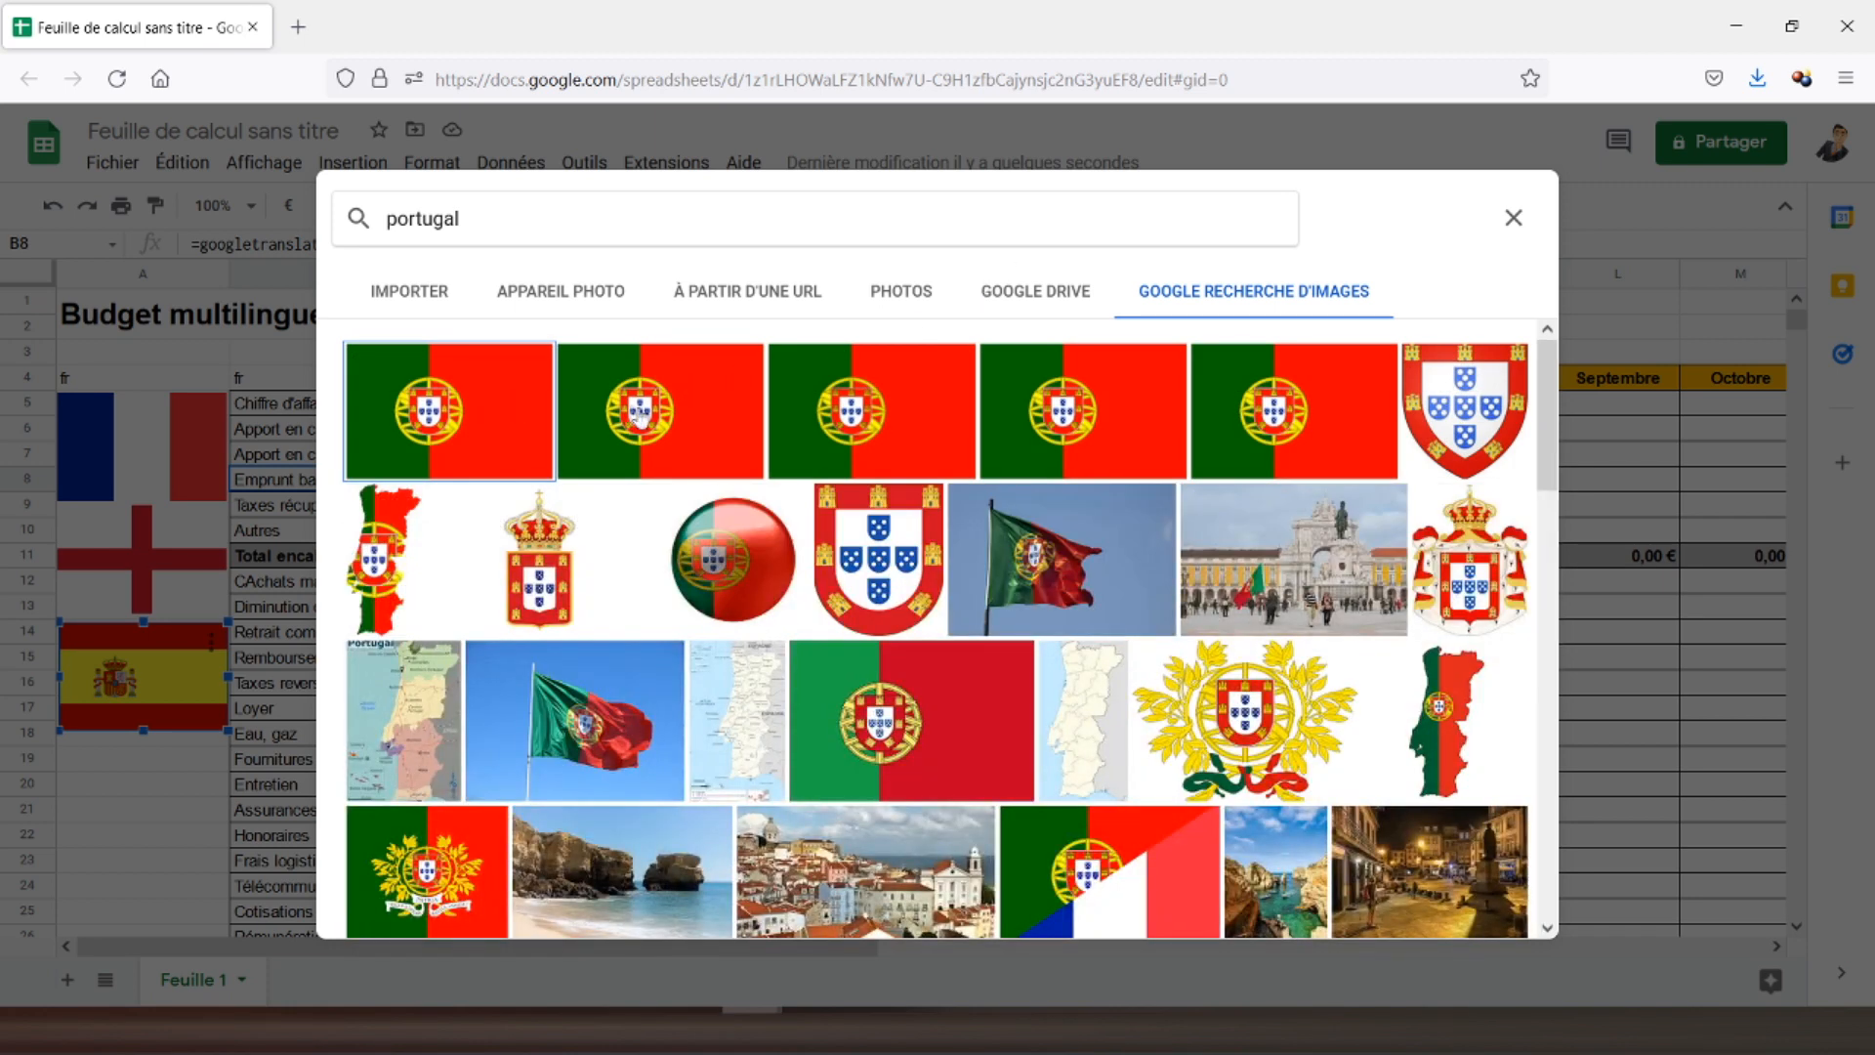
pyautogui.click(645, 424)
pyautogui.click(1484, 918)
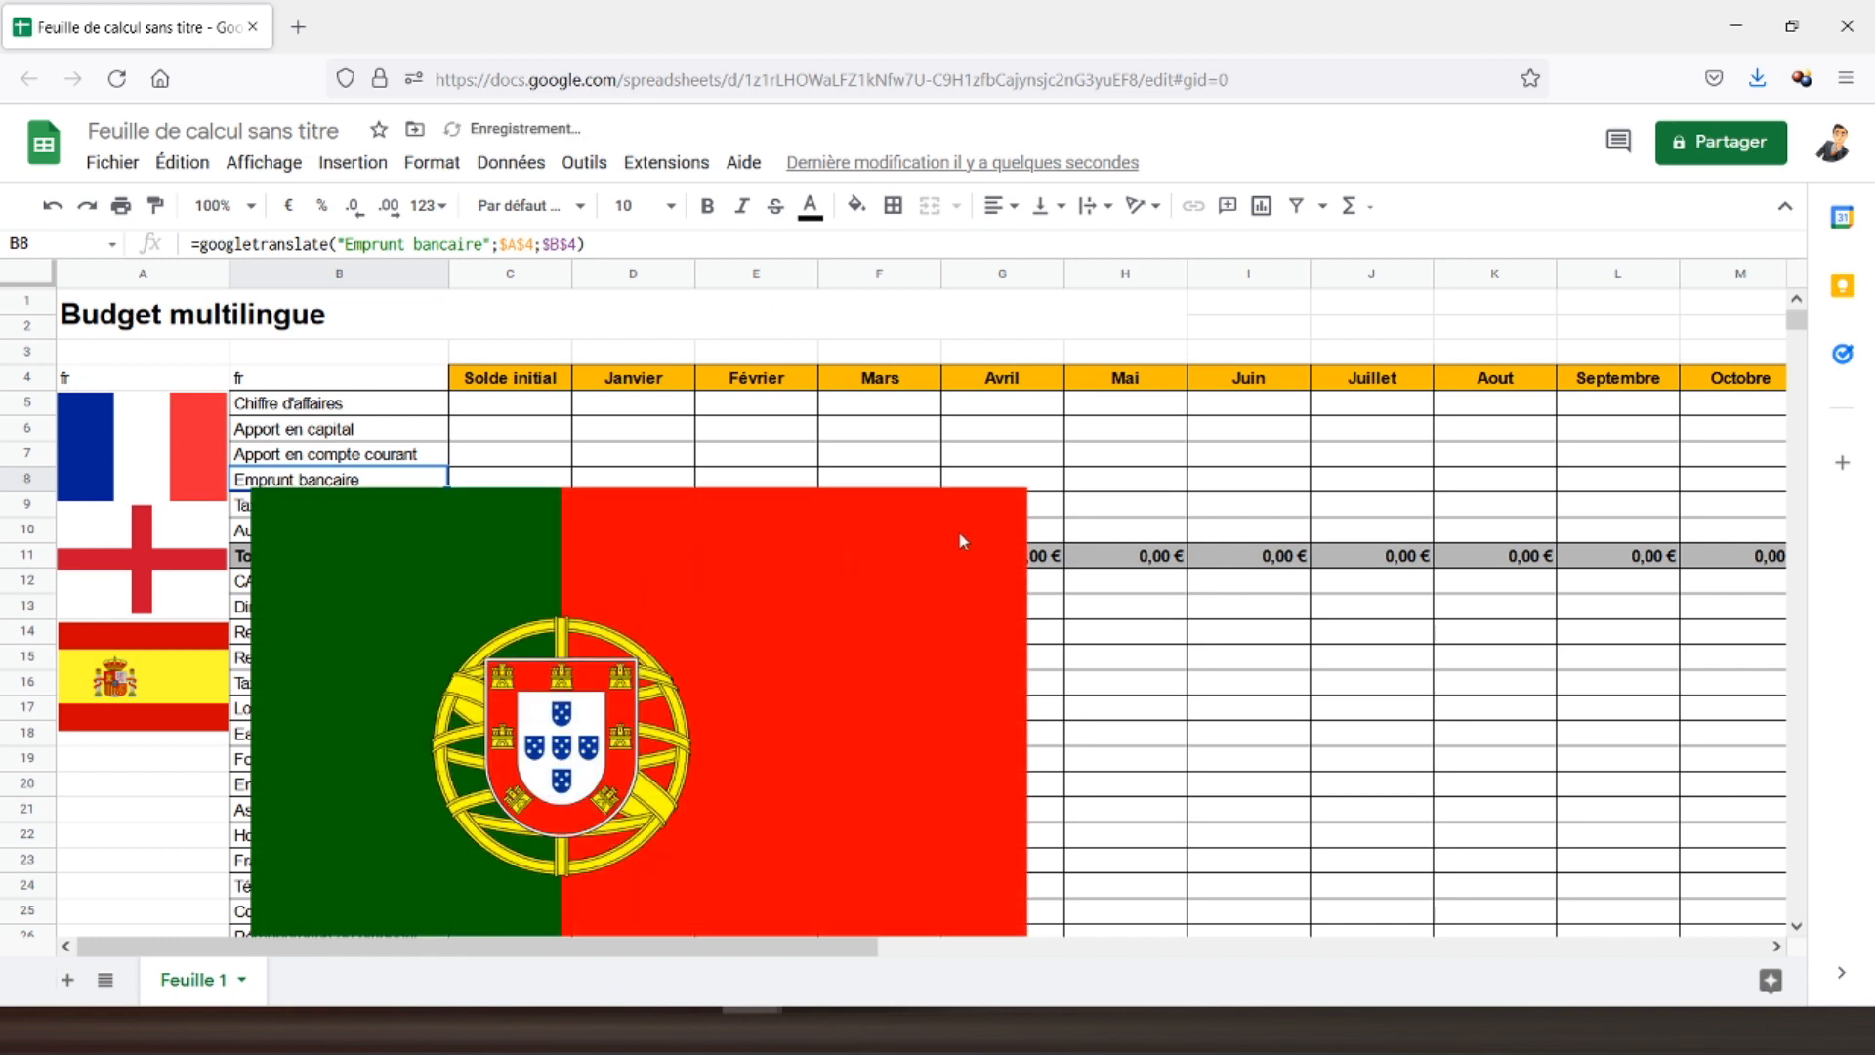
# - Place the Portuguese flag directly below the Spanish flag and resize it to column A's width and about four rows high
pyautogui.moveTo(1026, 487); pyautogui.dragTo(450, 870)
pyautogui.moveTo(322, 886); pyautogui.dragTo(130, 747)
pyautogui.moveTo(269, 797); pyautogui.dragTo(239, 801)
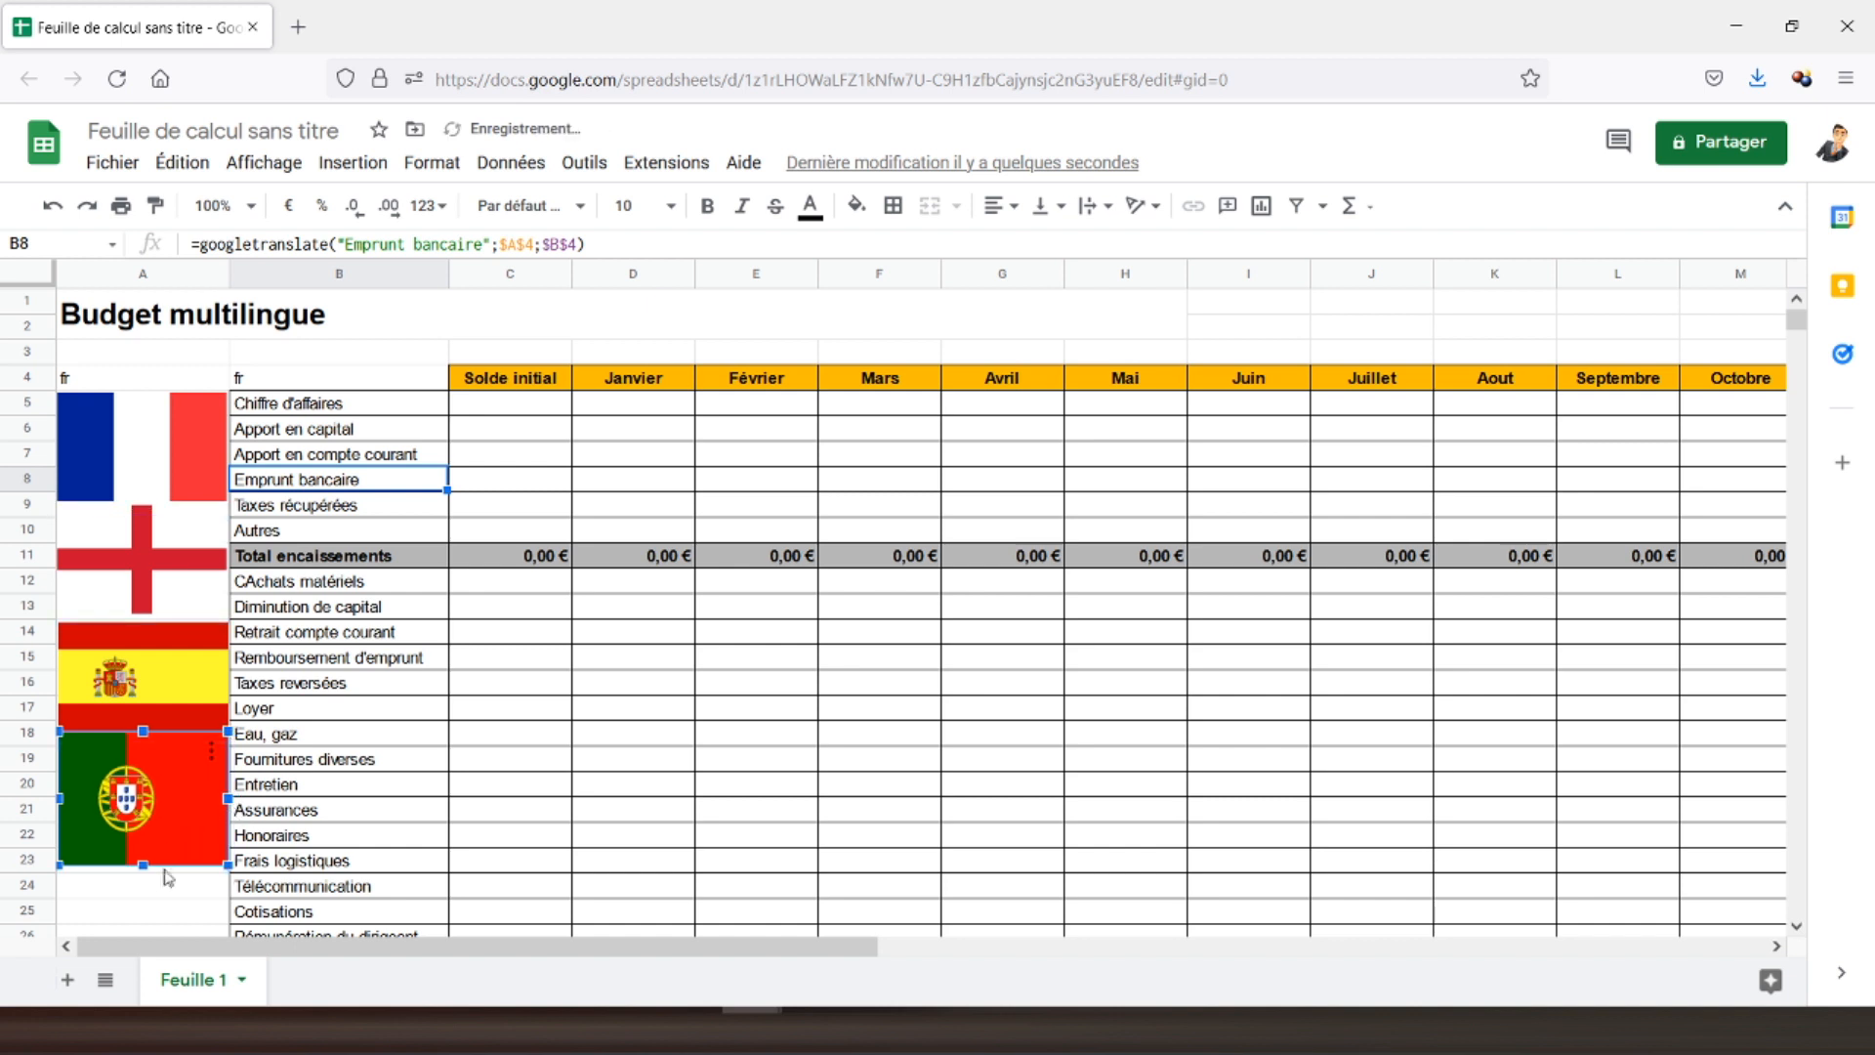
pyautogui.moveTo(141, 868); pyautogui.dragTo(142, 839)
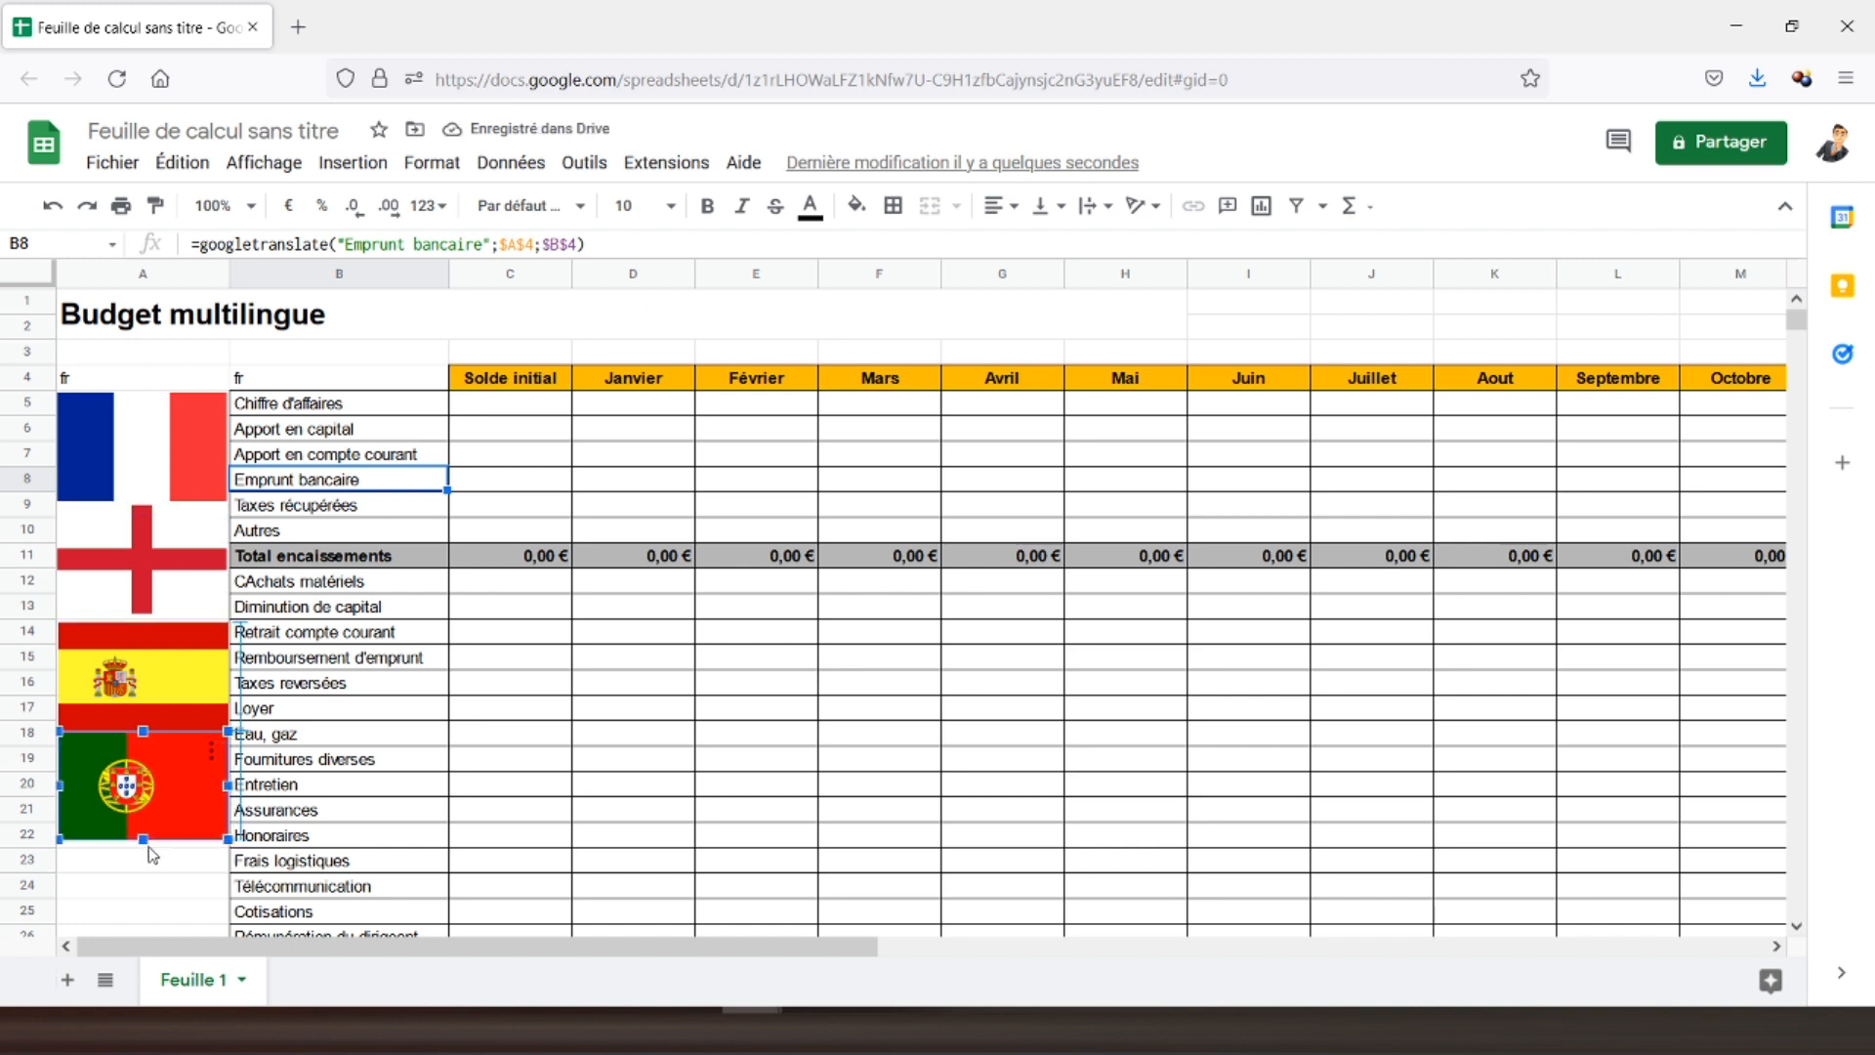
# - Insert the green, white and red Italian flag over the cells using a Google image search for "italie"
pyautogui.click(347, 165)
pyautogui.moveTo(591, 461)
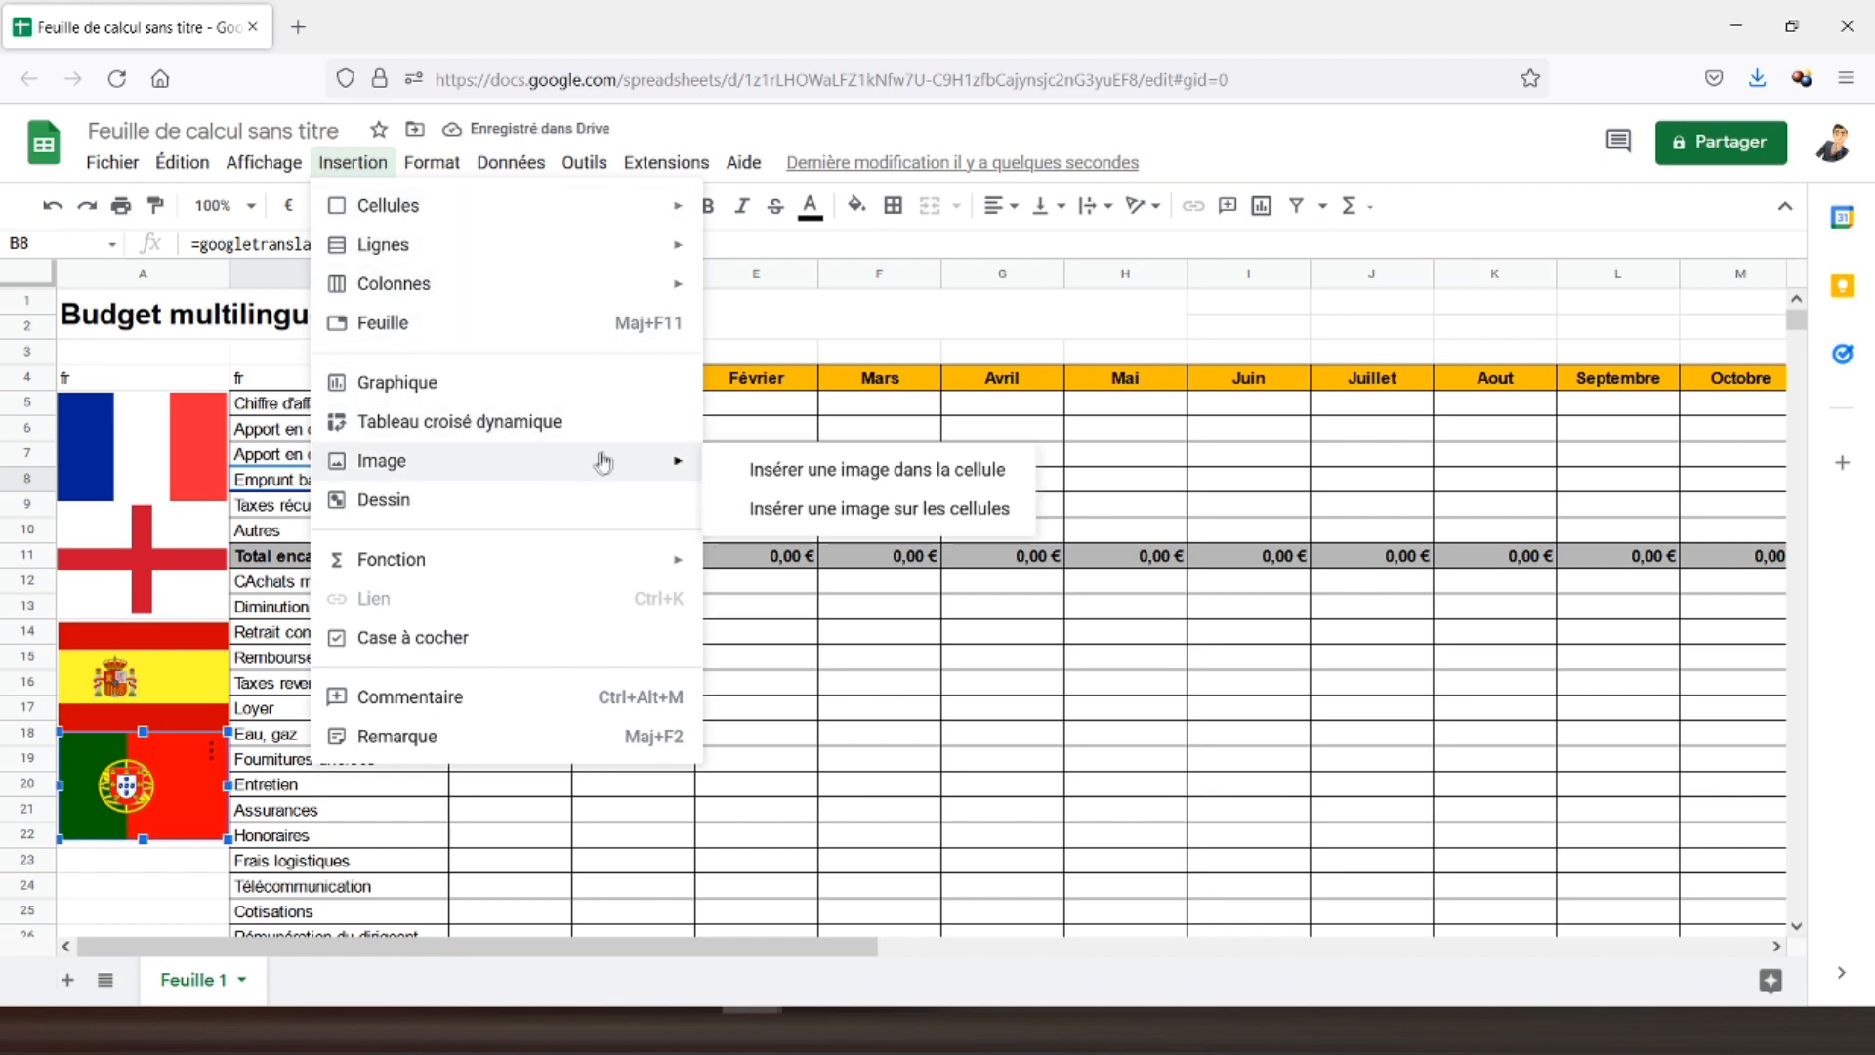
pyautogui.click(796, 512)
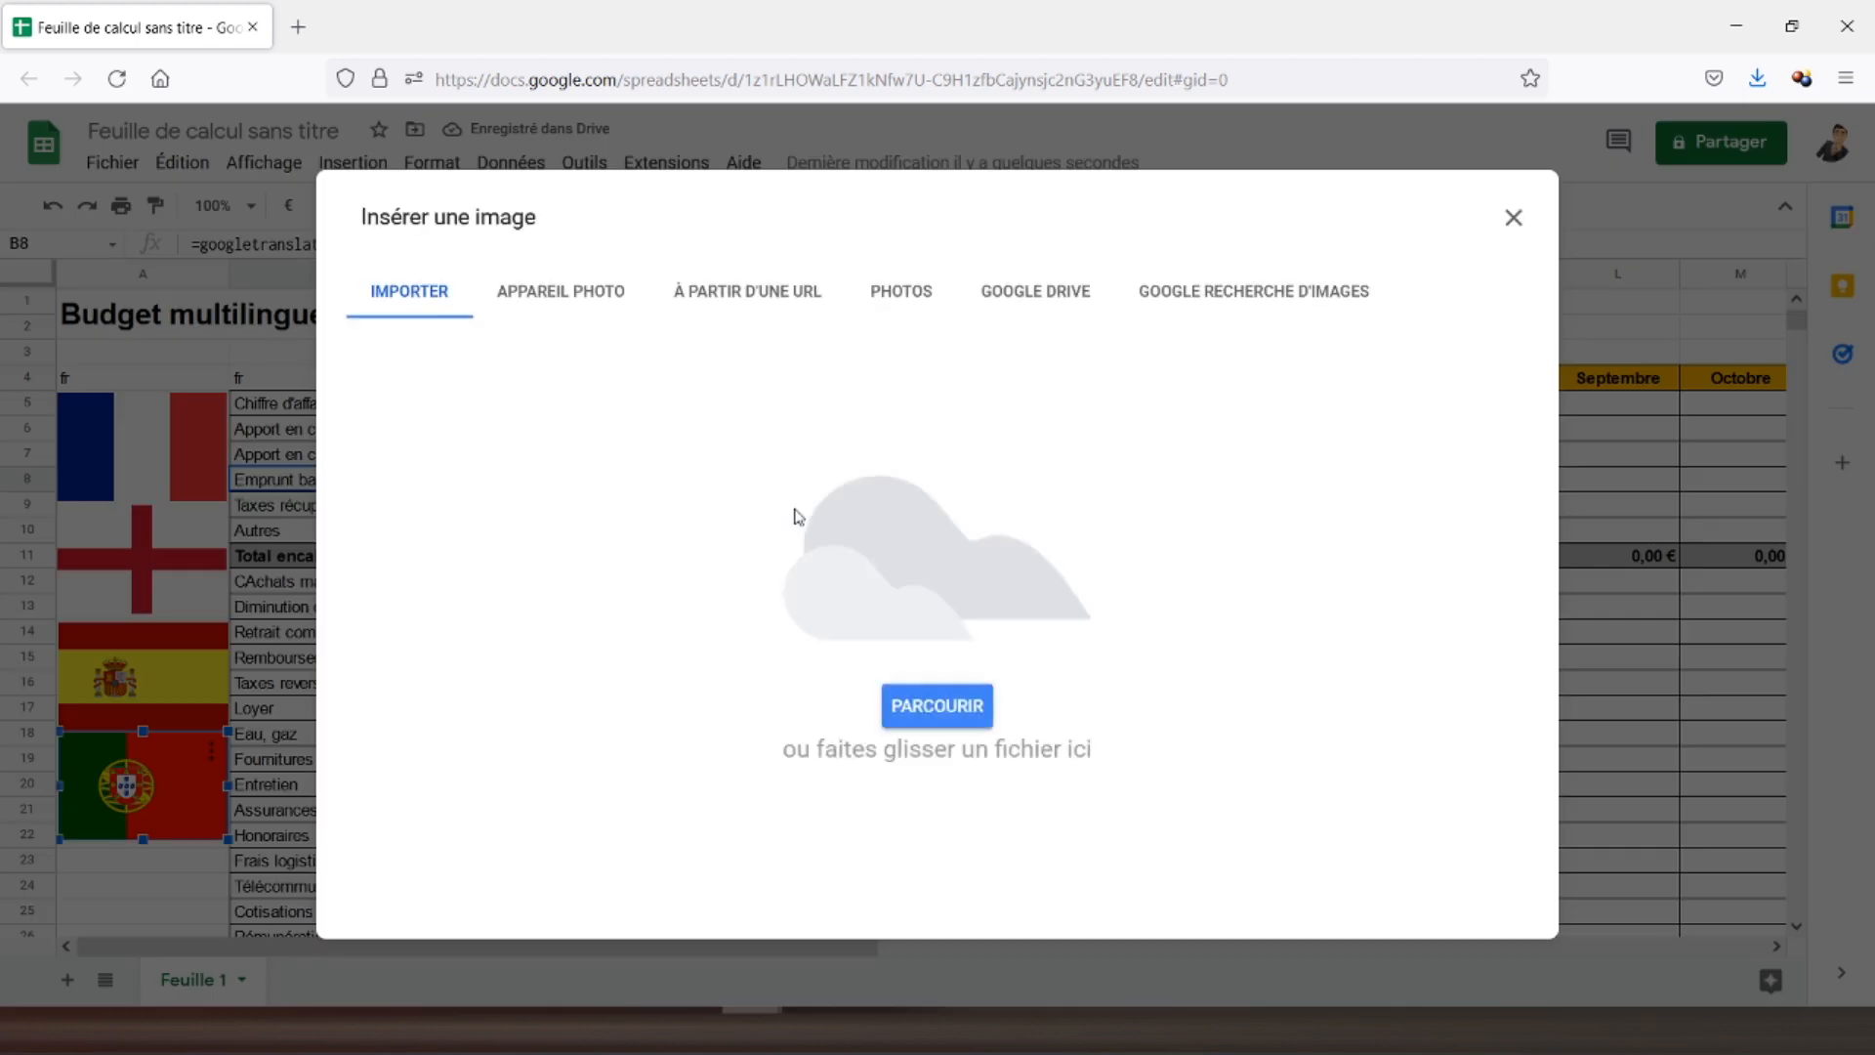
pyautogui.click(1221, 311)
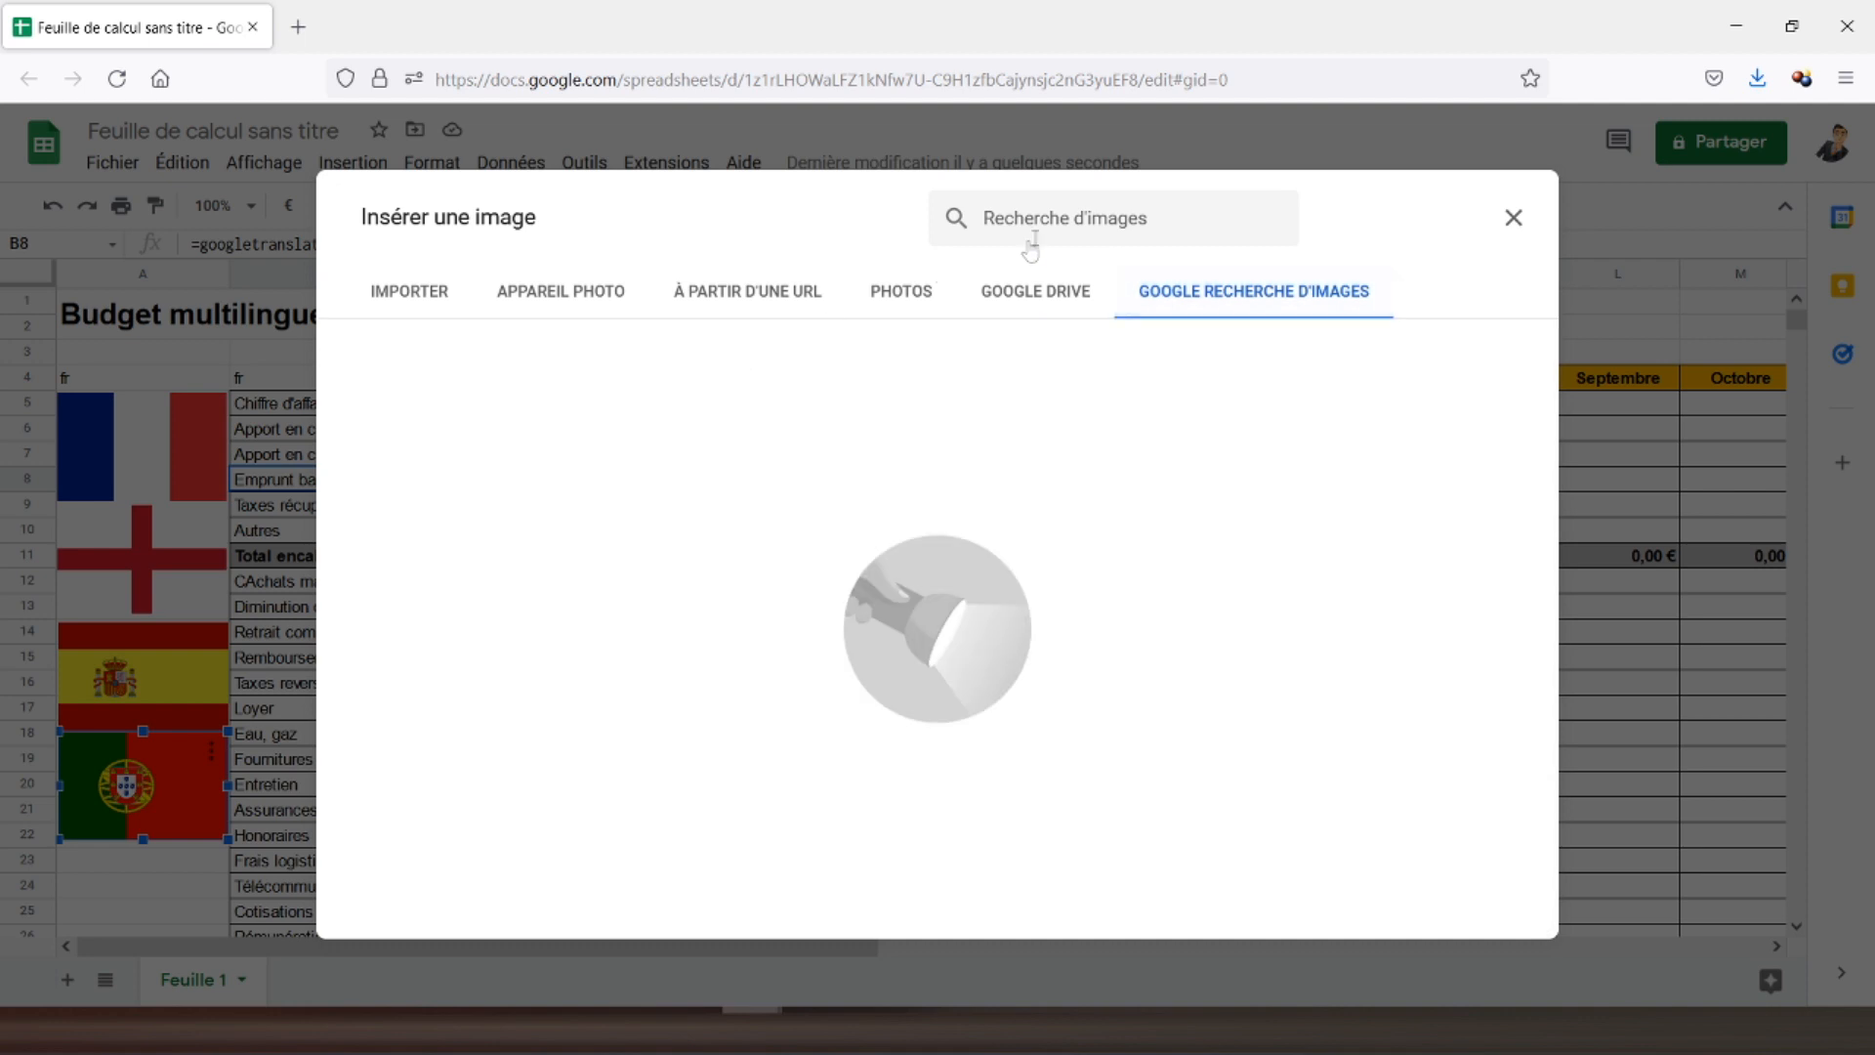
pyautogui.click(1060, 216)
pyautogui.write('italie')
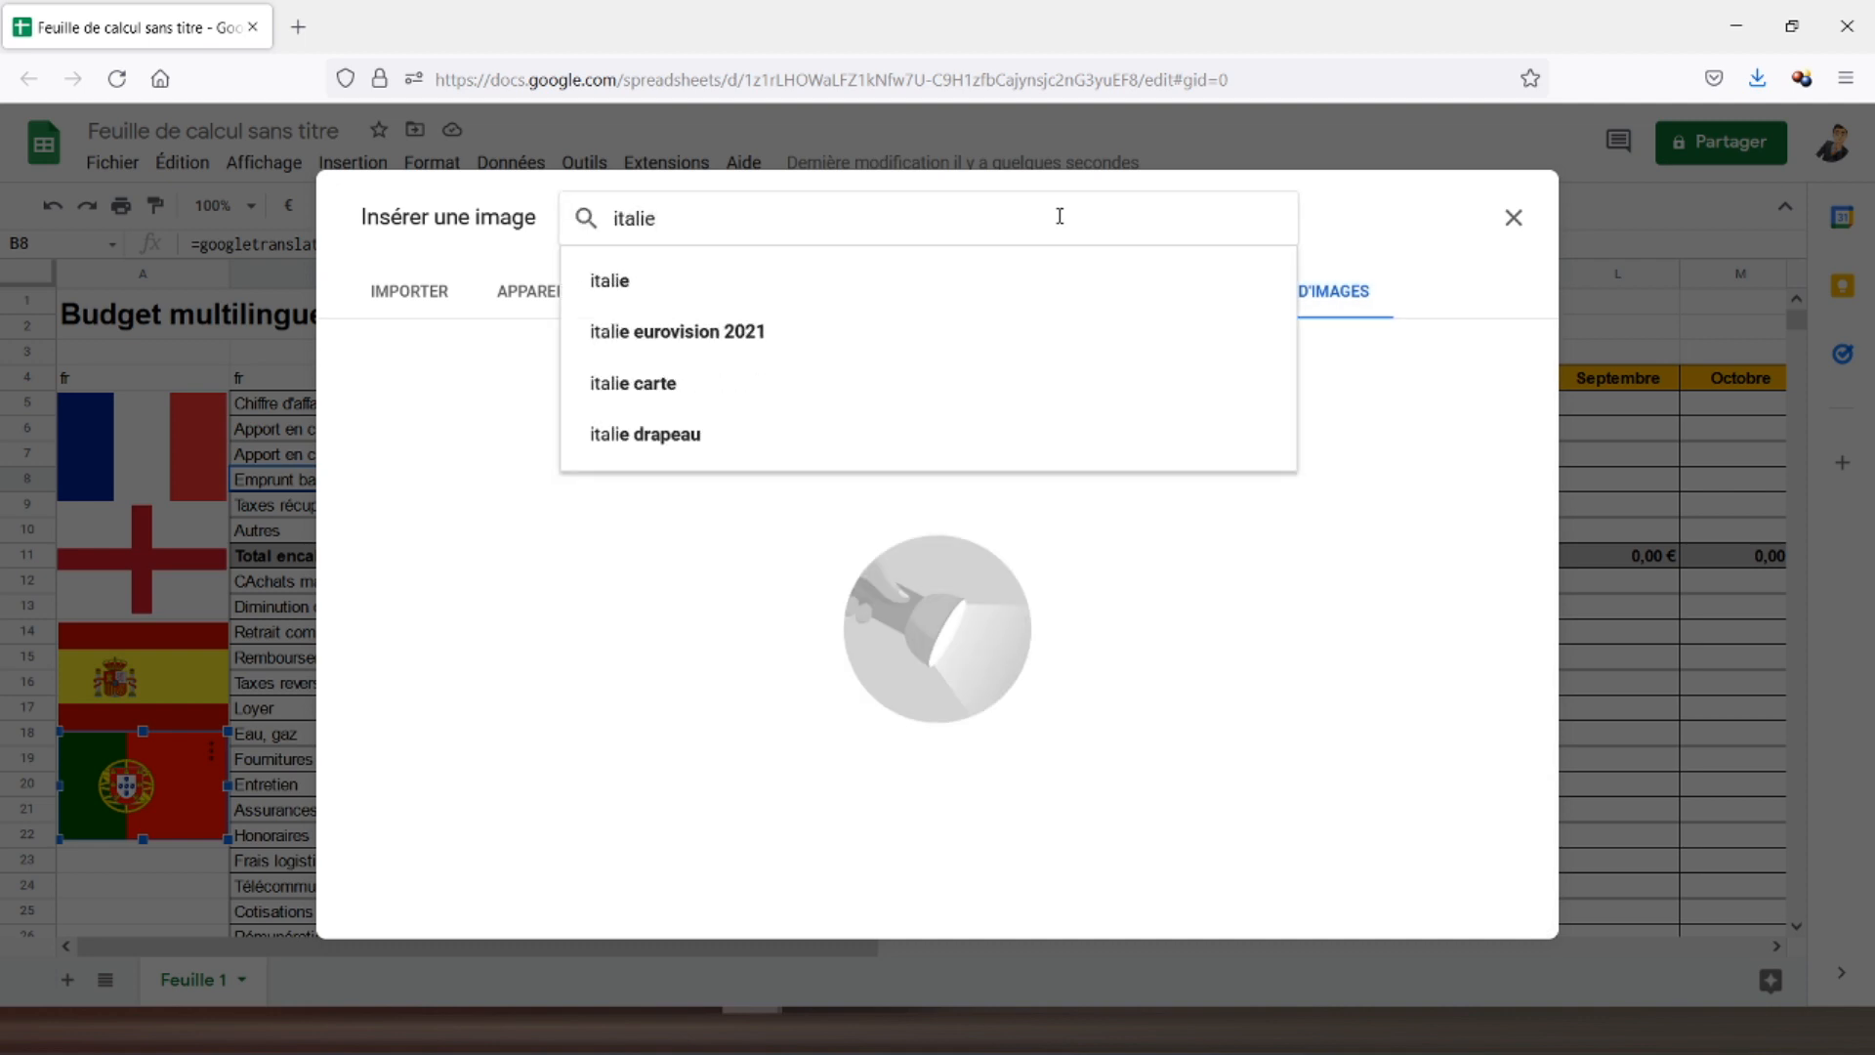
pyautogui.press('Down')
pyautogui.click(948, 280)
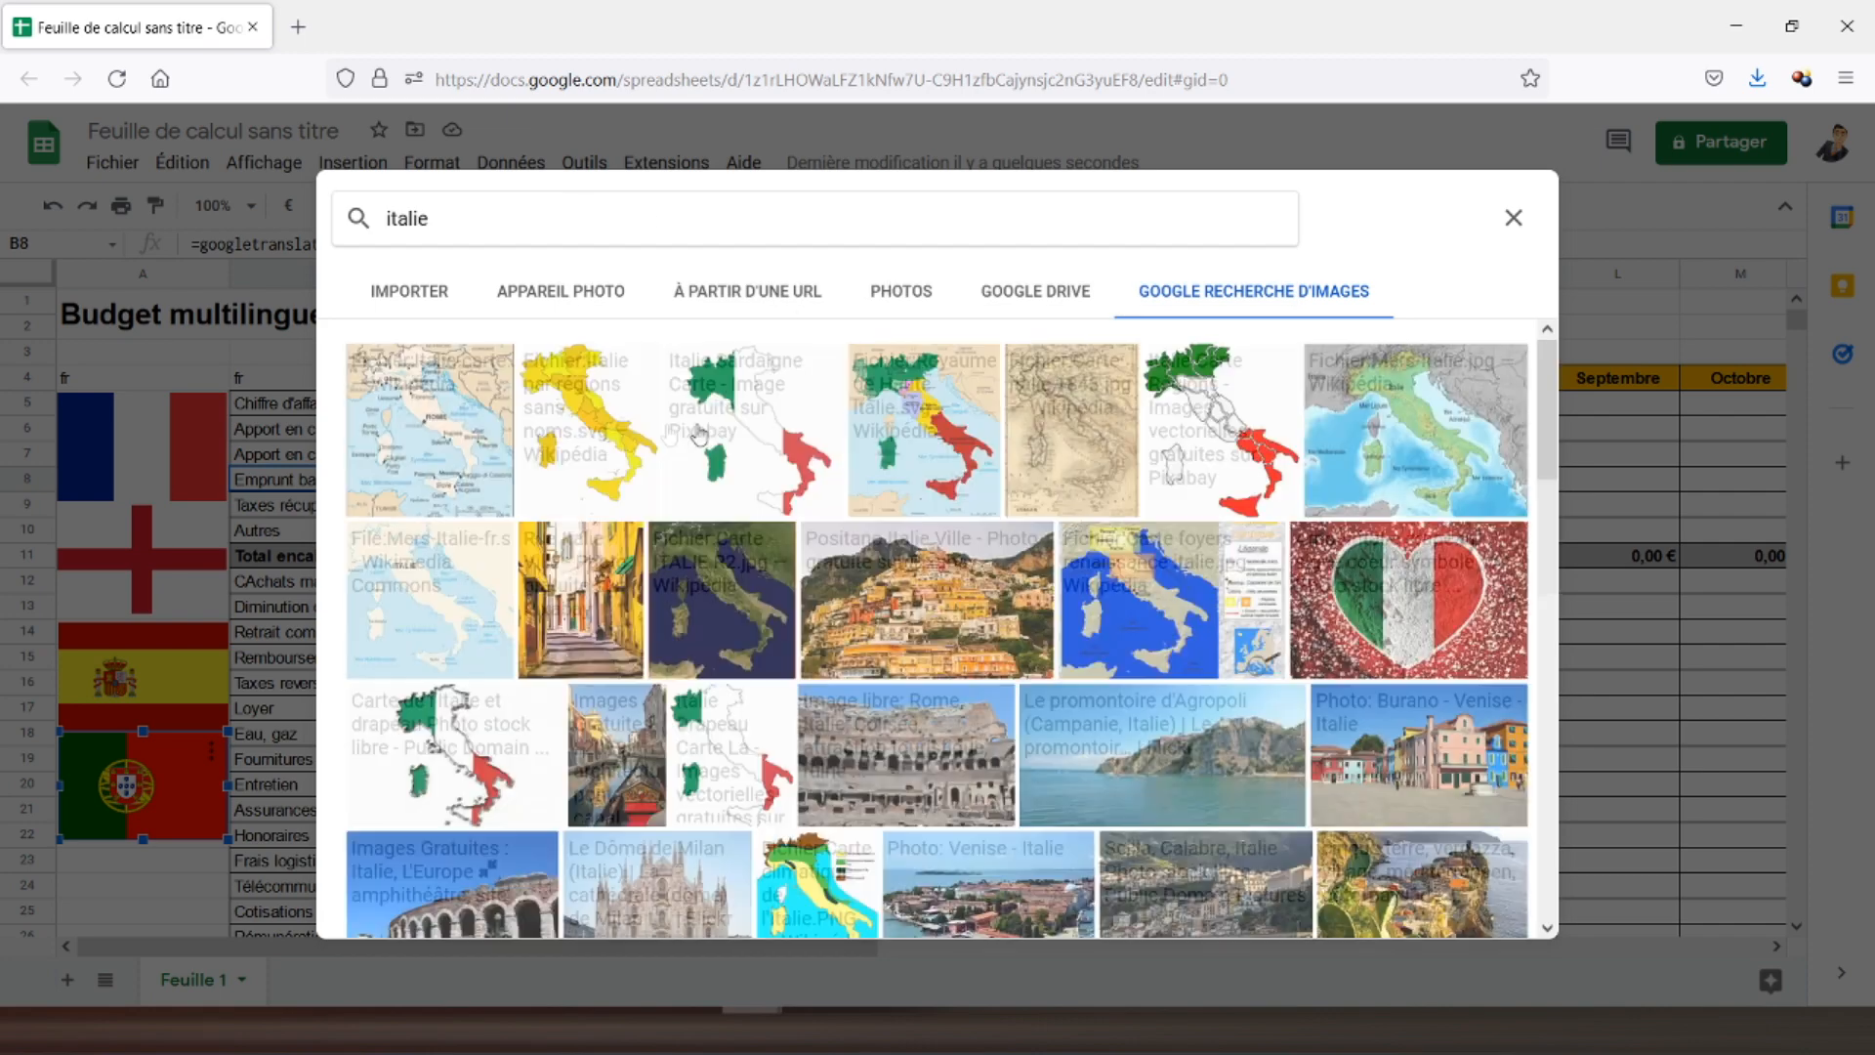
pyautogui.scroll(-5, 1193, 618)
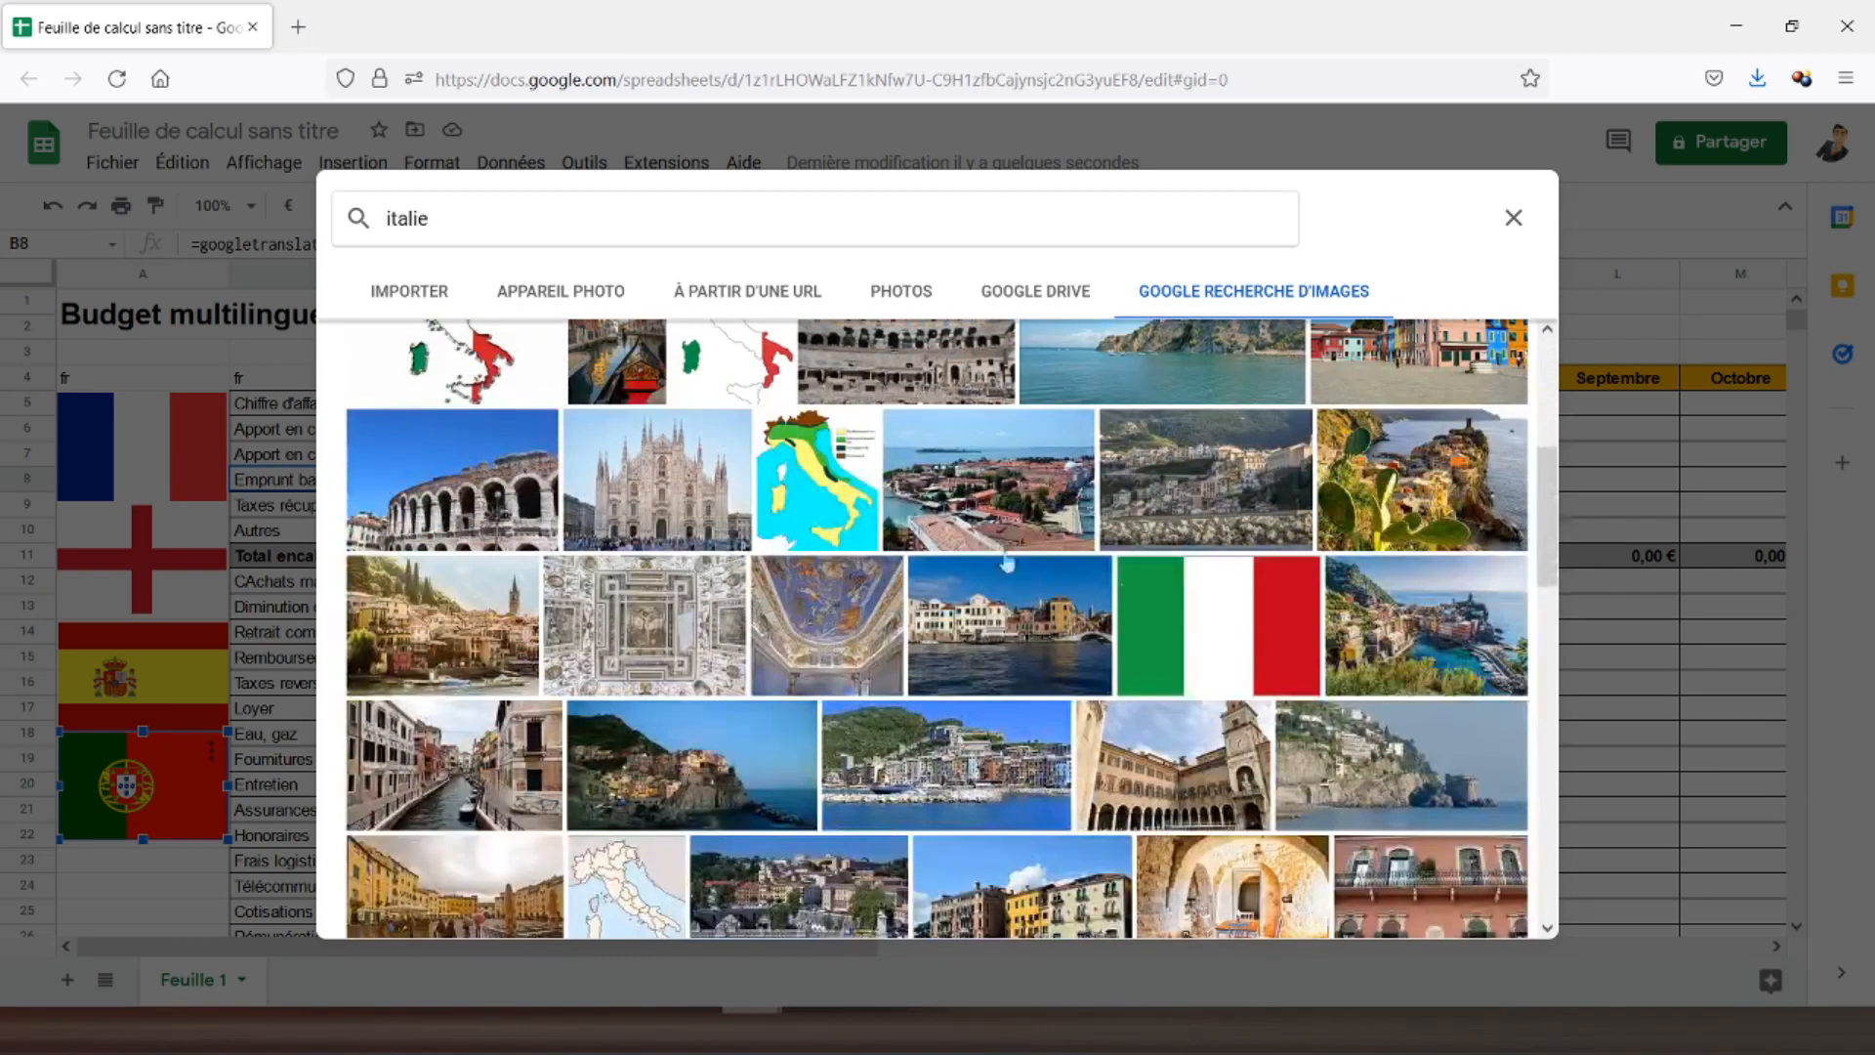
pyautogui.click(1193, 618)
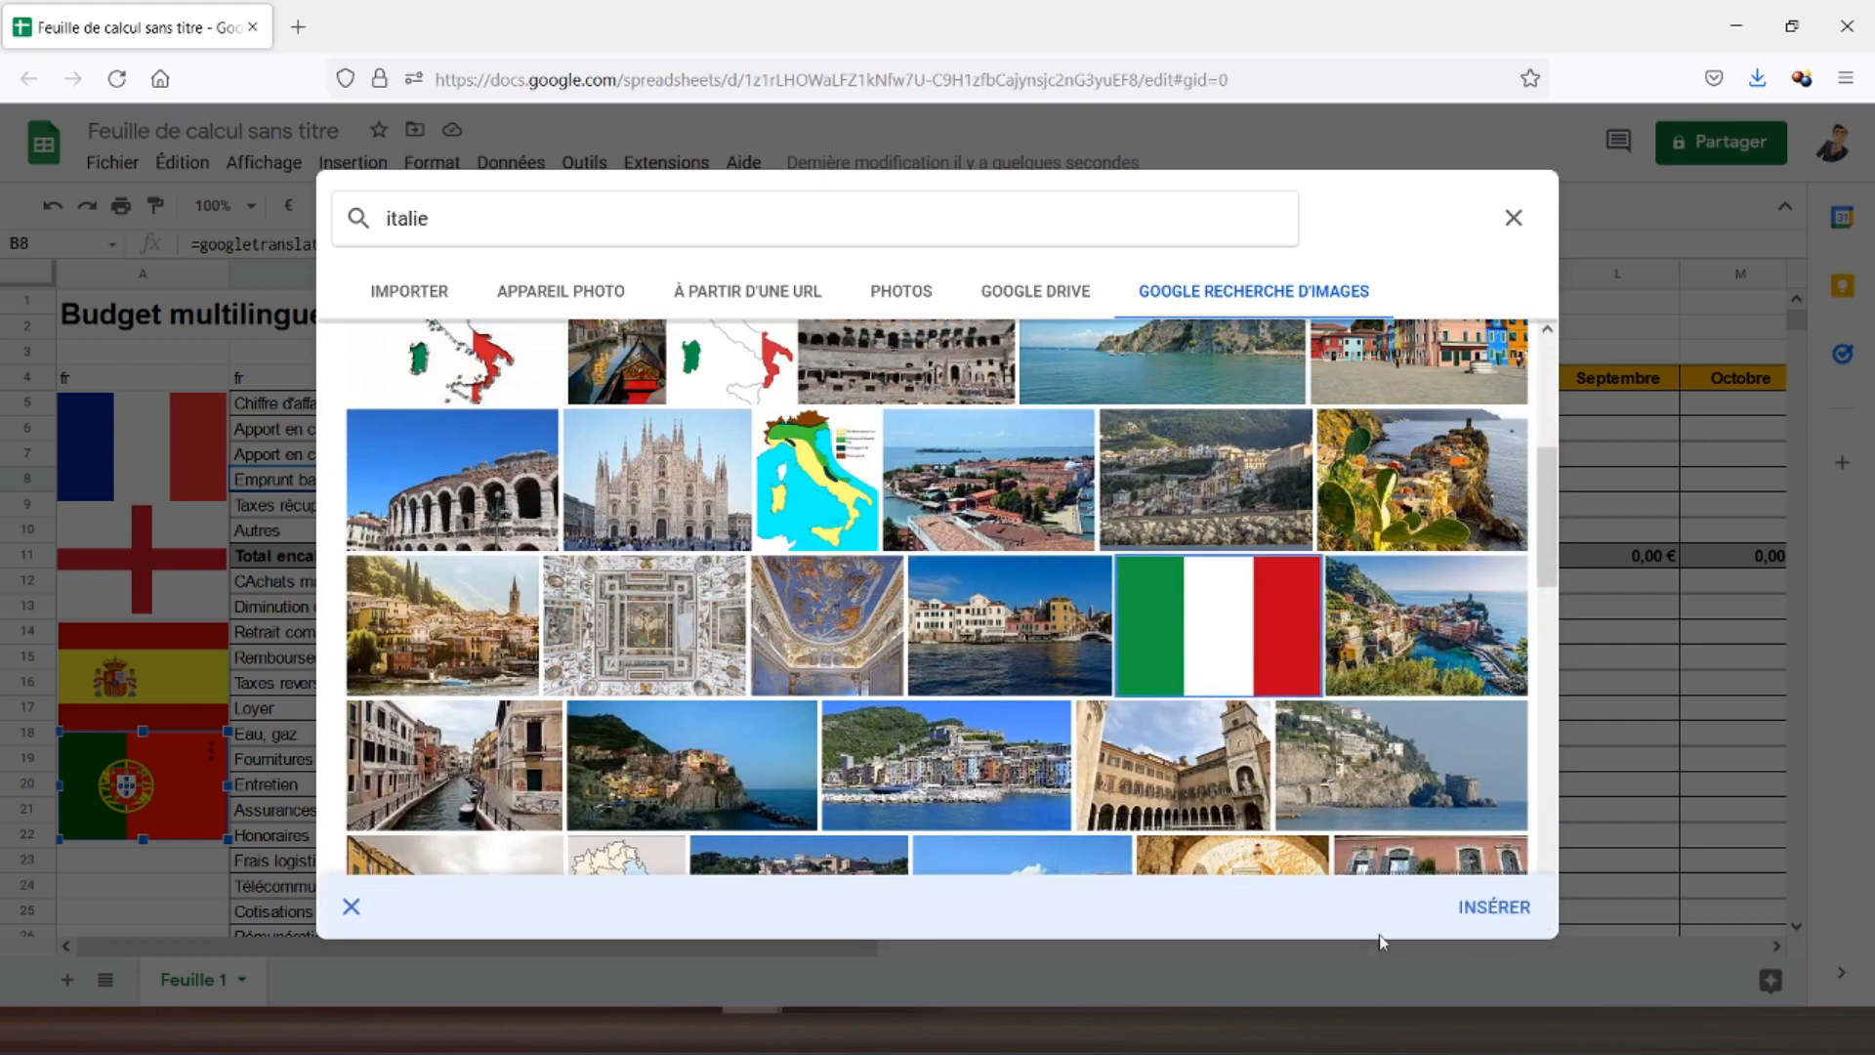
pyautogui.click(1492, 910)
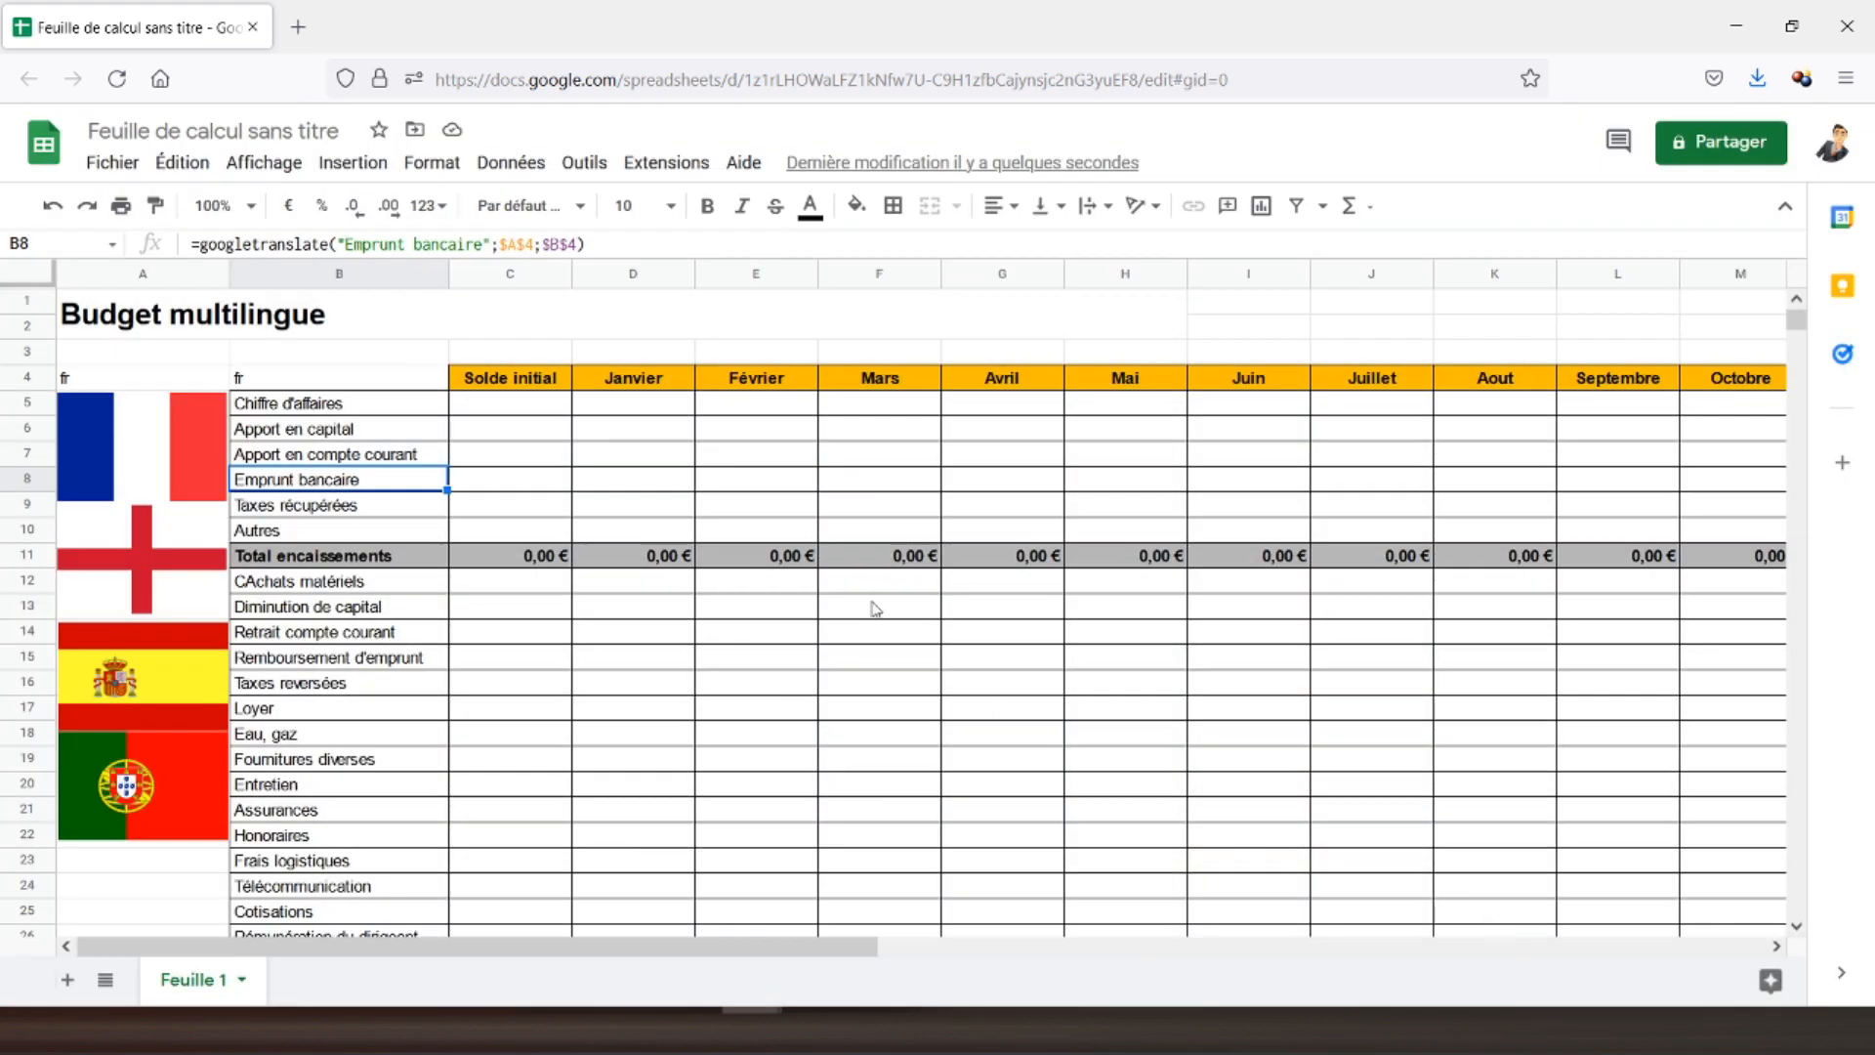
# - Place the Italian flag directly below the Portuguese flag and resize it to column A's width and about four rows high
pyautogui.click(751, 598)
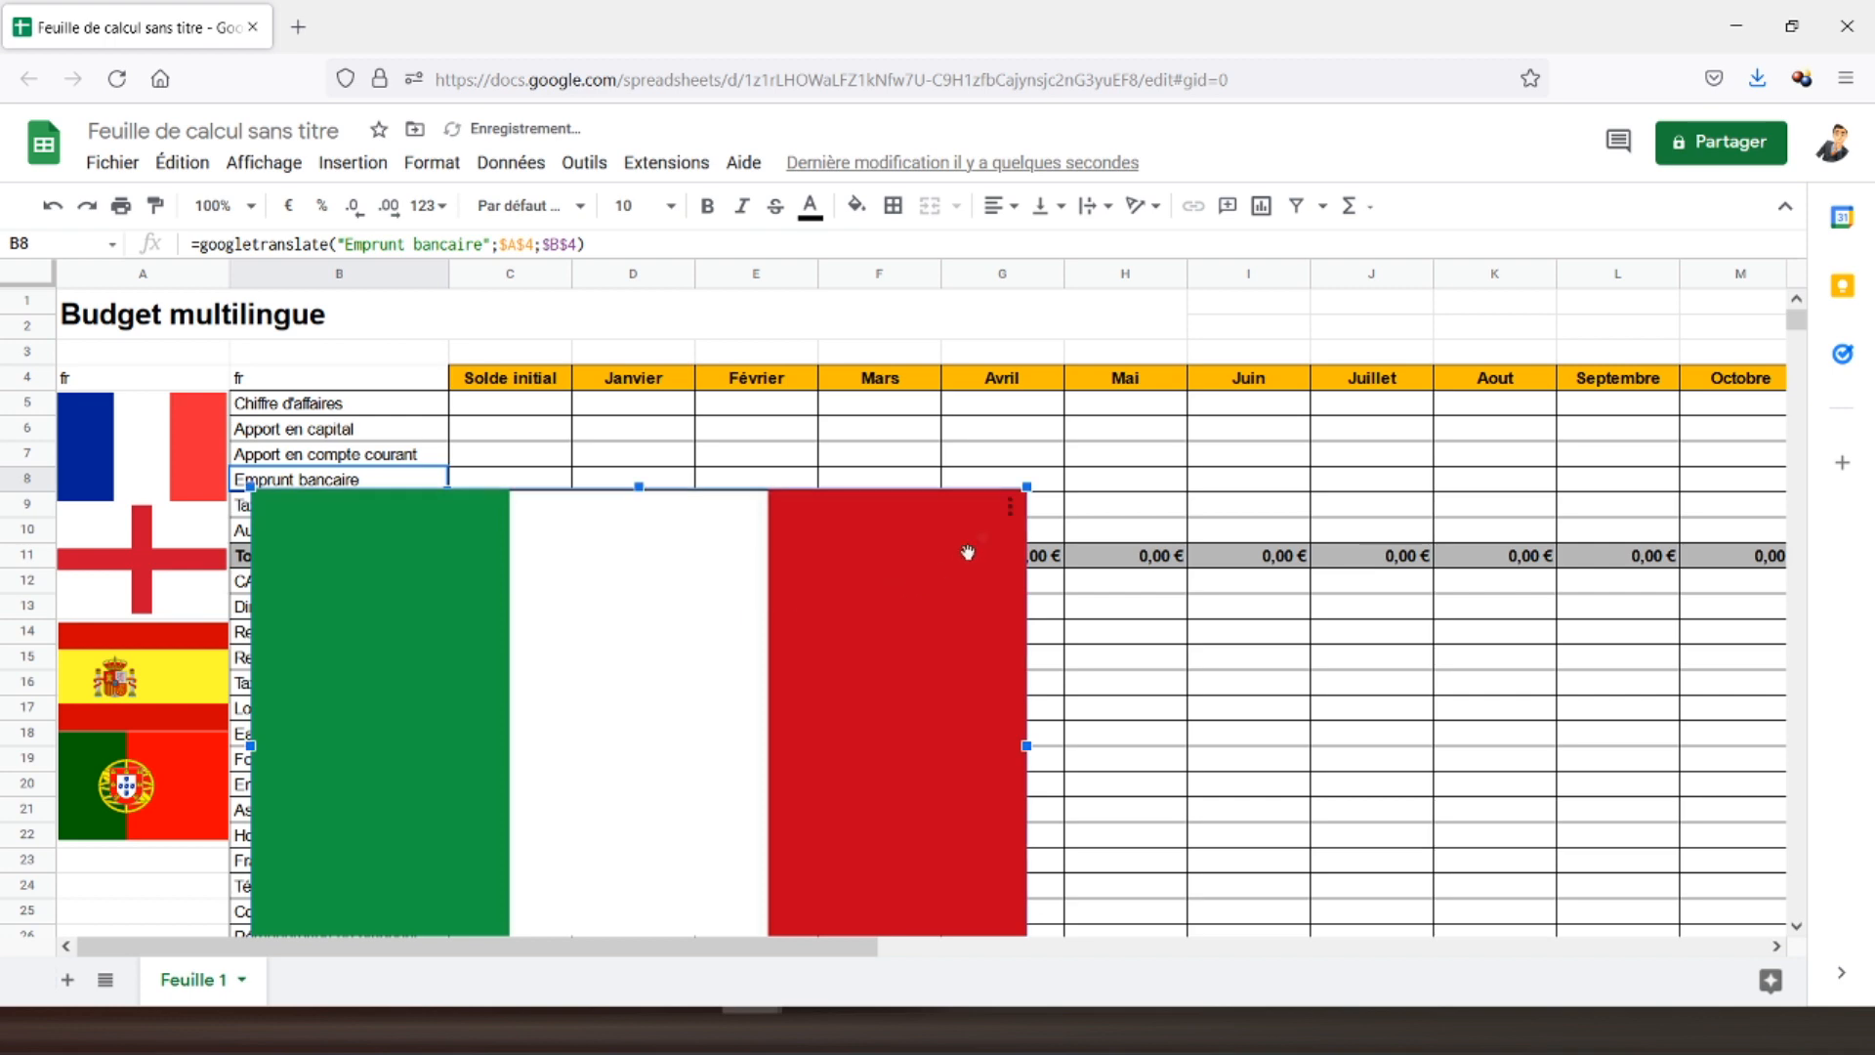
pyautogui.moveTo(1023, 488); pyautogui.dragTo(347, 848)
pyautogui.scroll(-5, 352, 840)
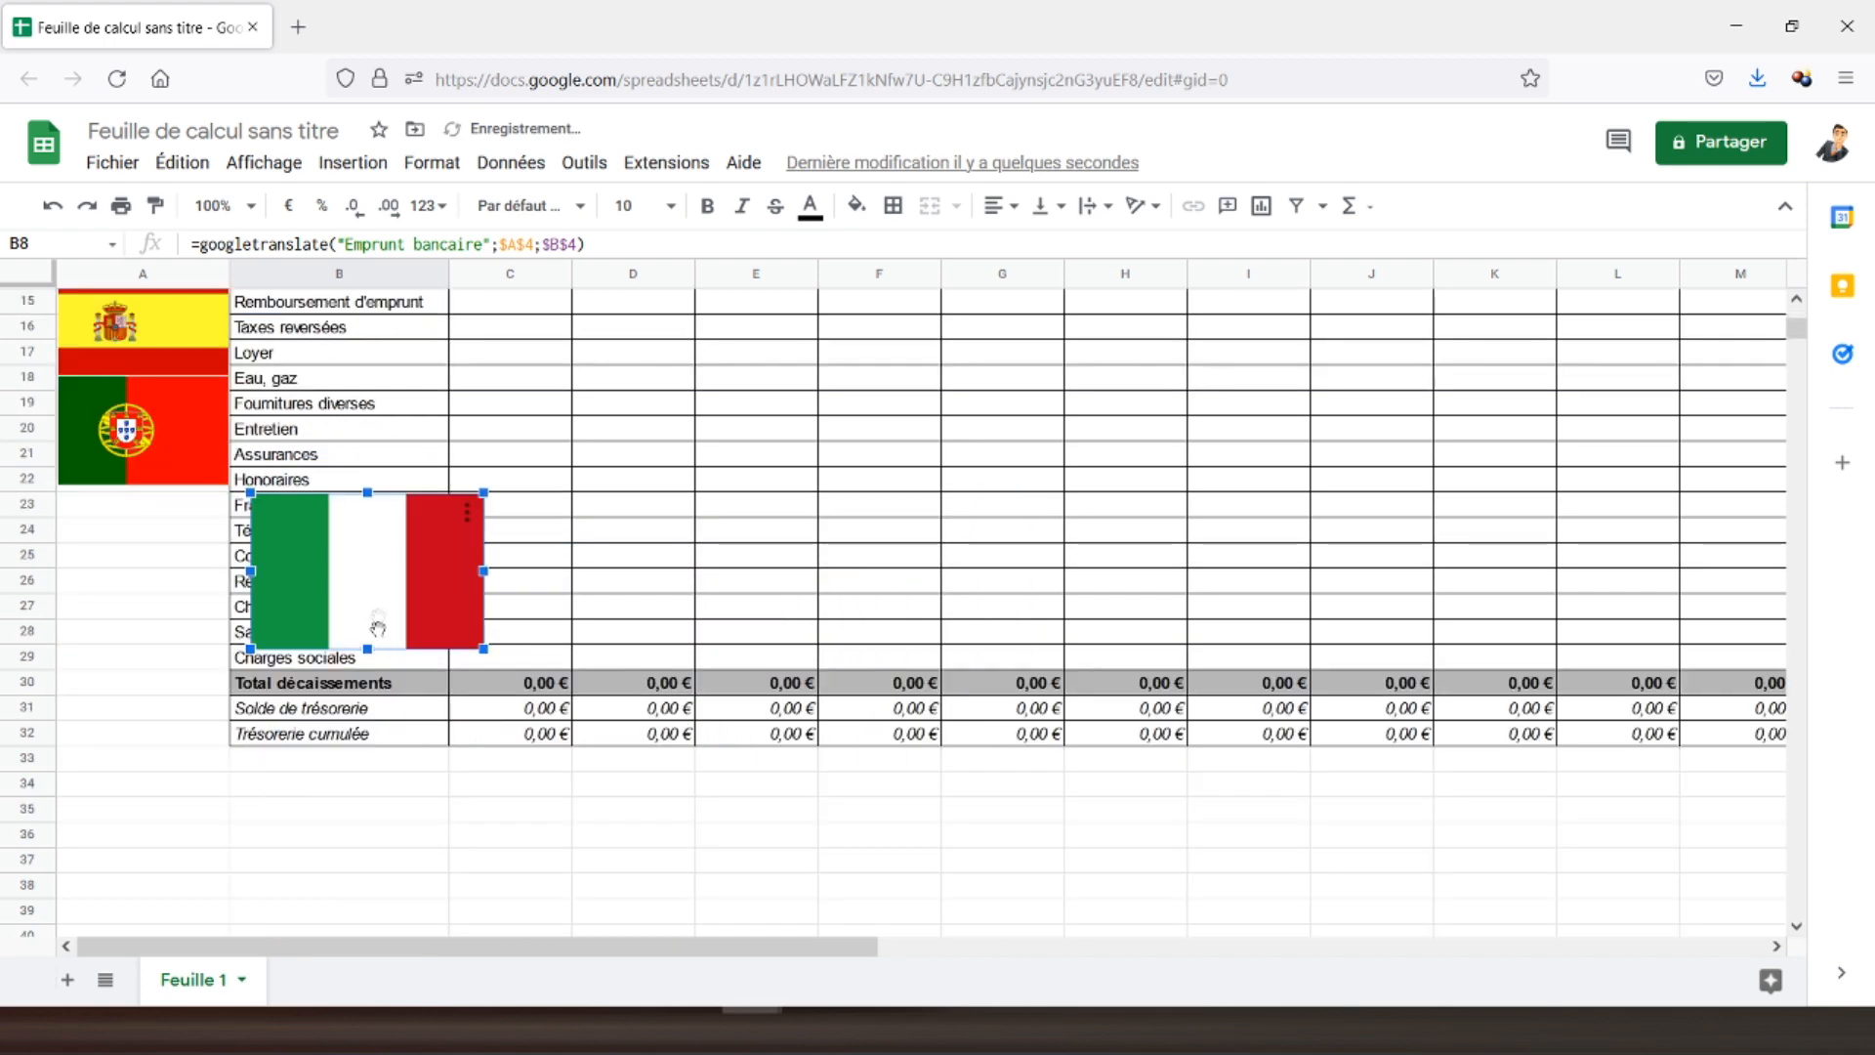
pyautogui.moveTo(484, 494); pyautogui.dragTo(225, 538)
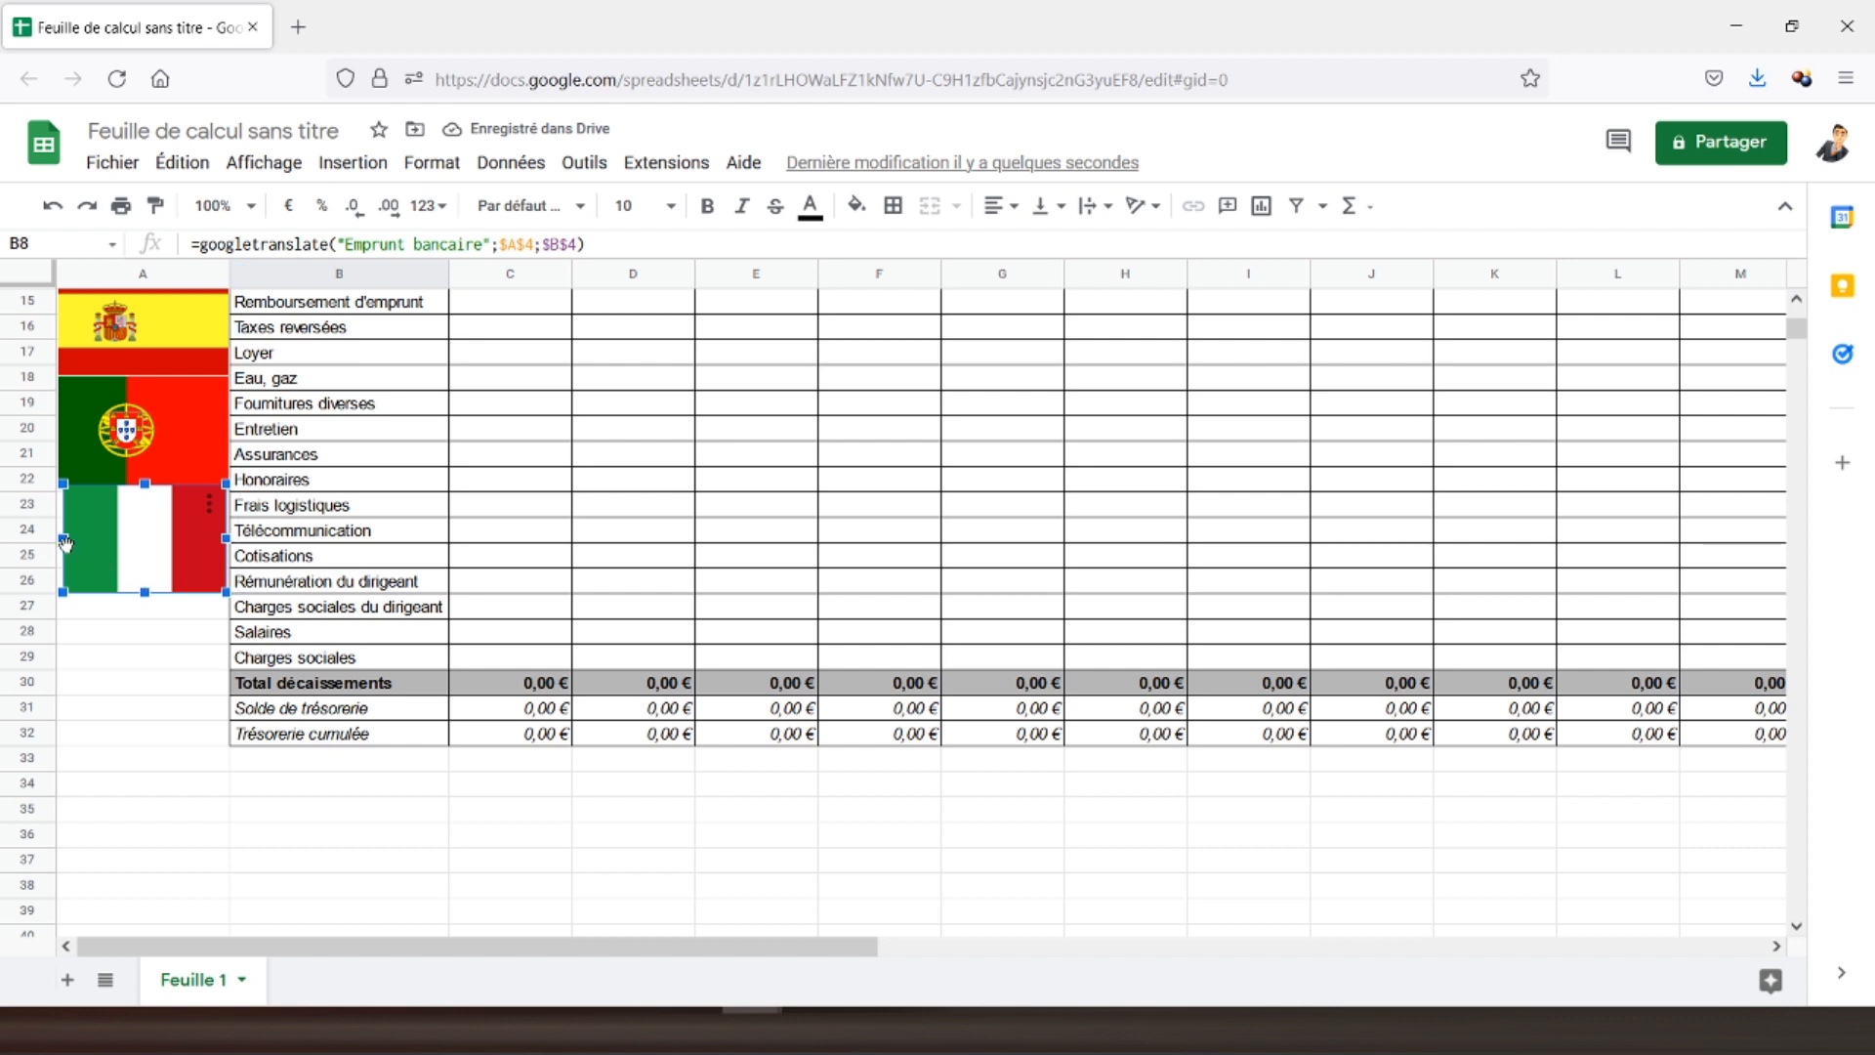
pyautogui.moveTo(62, 538); pyautogui.dragTo(59, 540)
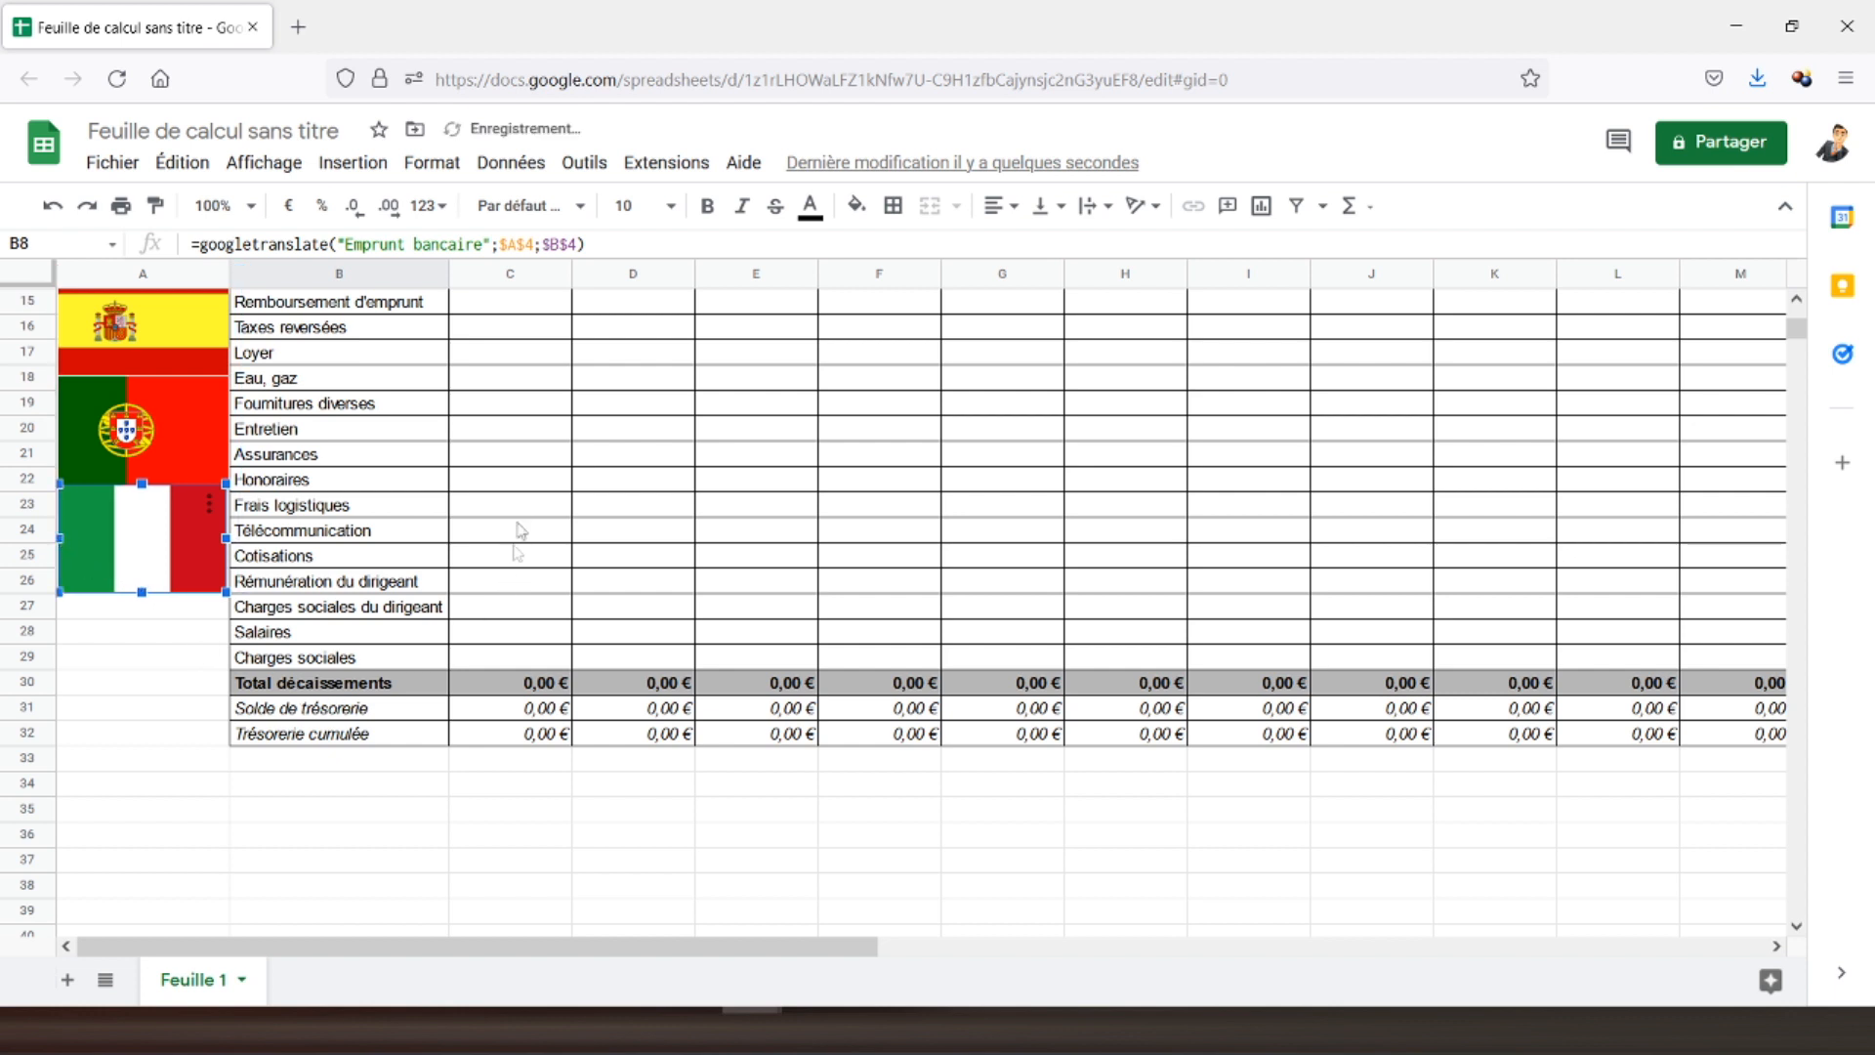
# - Adjust the widths of the Portuguese and Spanish flags slightly so their edges fit column A
pyautogui.scroll(3, 330, 545)
pyautogui.click(328, 537)
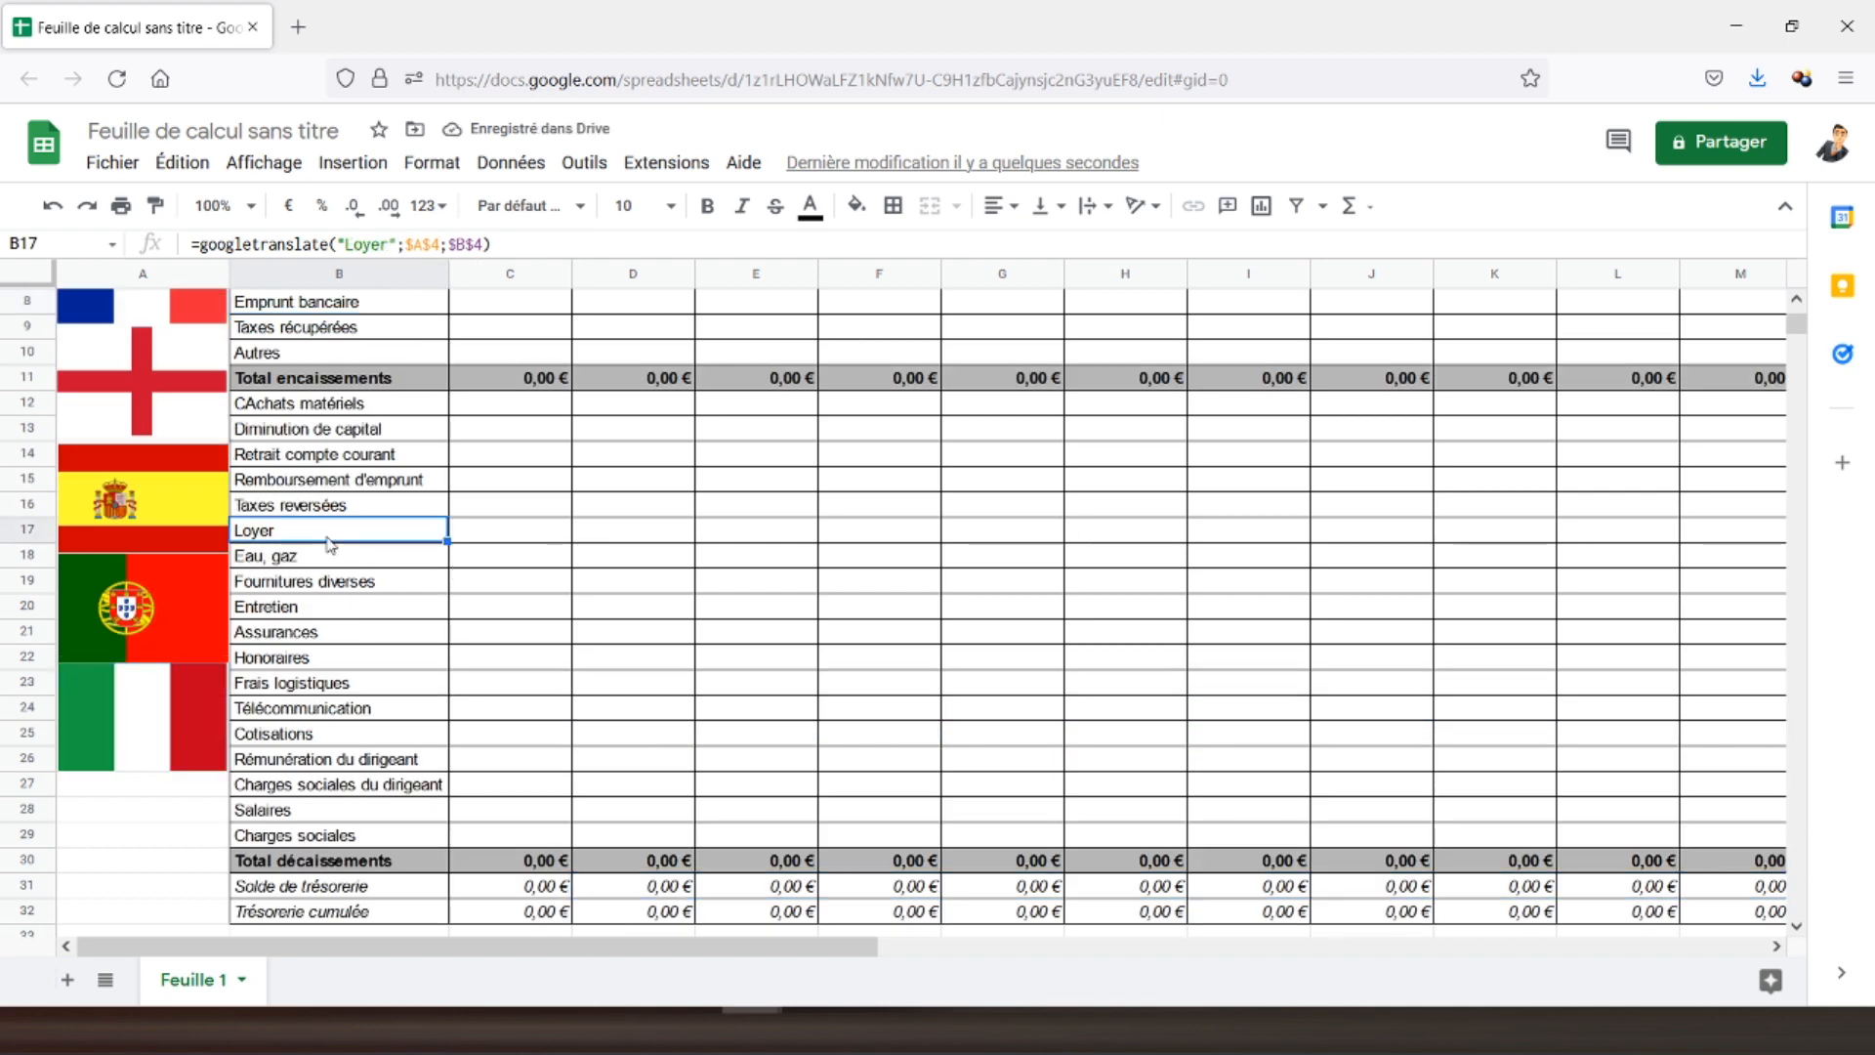
pyautogui.click(191, 600)
pyautogui.click(207, 521)
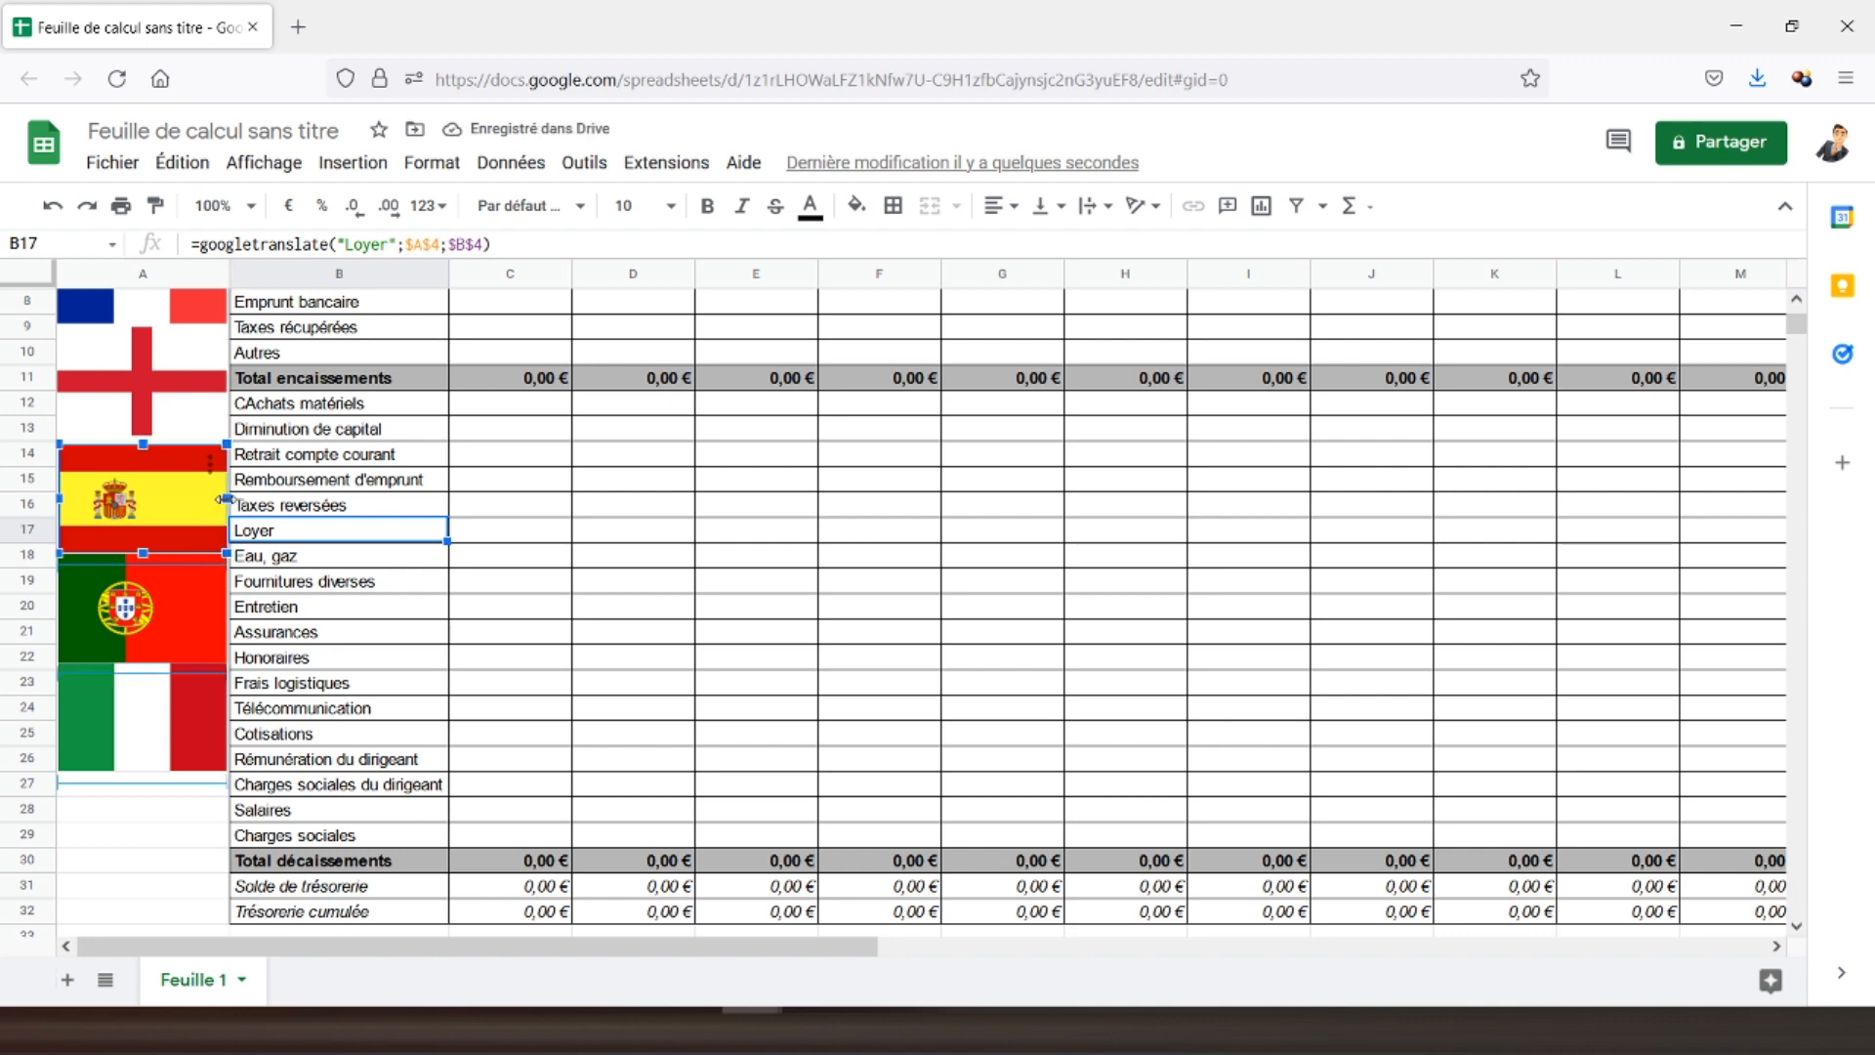
pyautogui.click(310, 710)
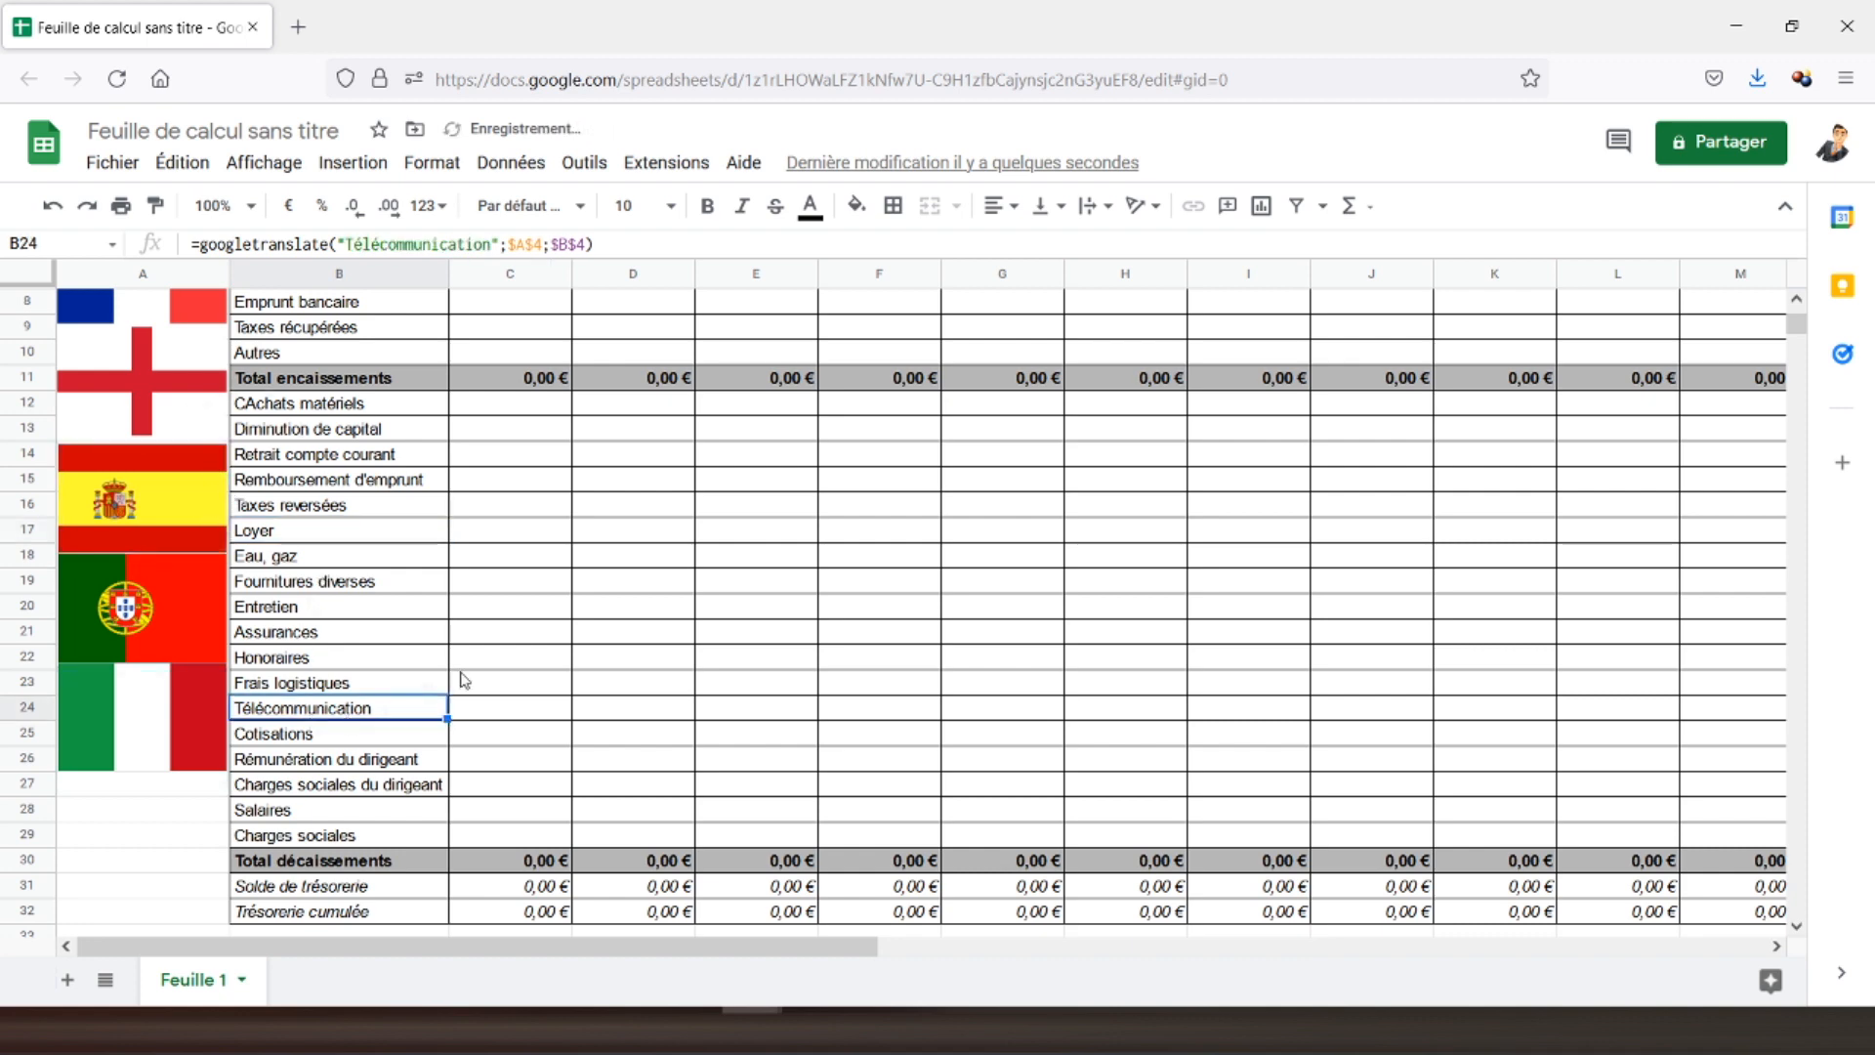
pyautogui.scroll(-2, 393, 604)
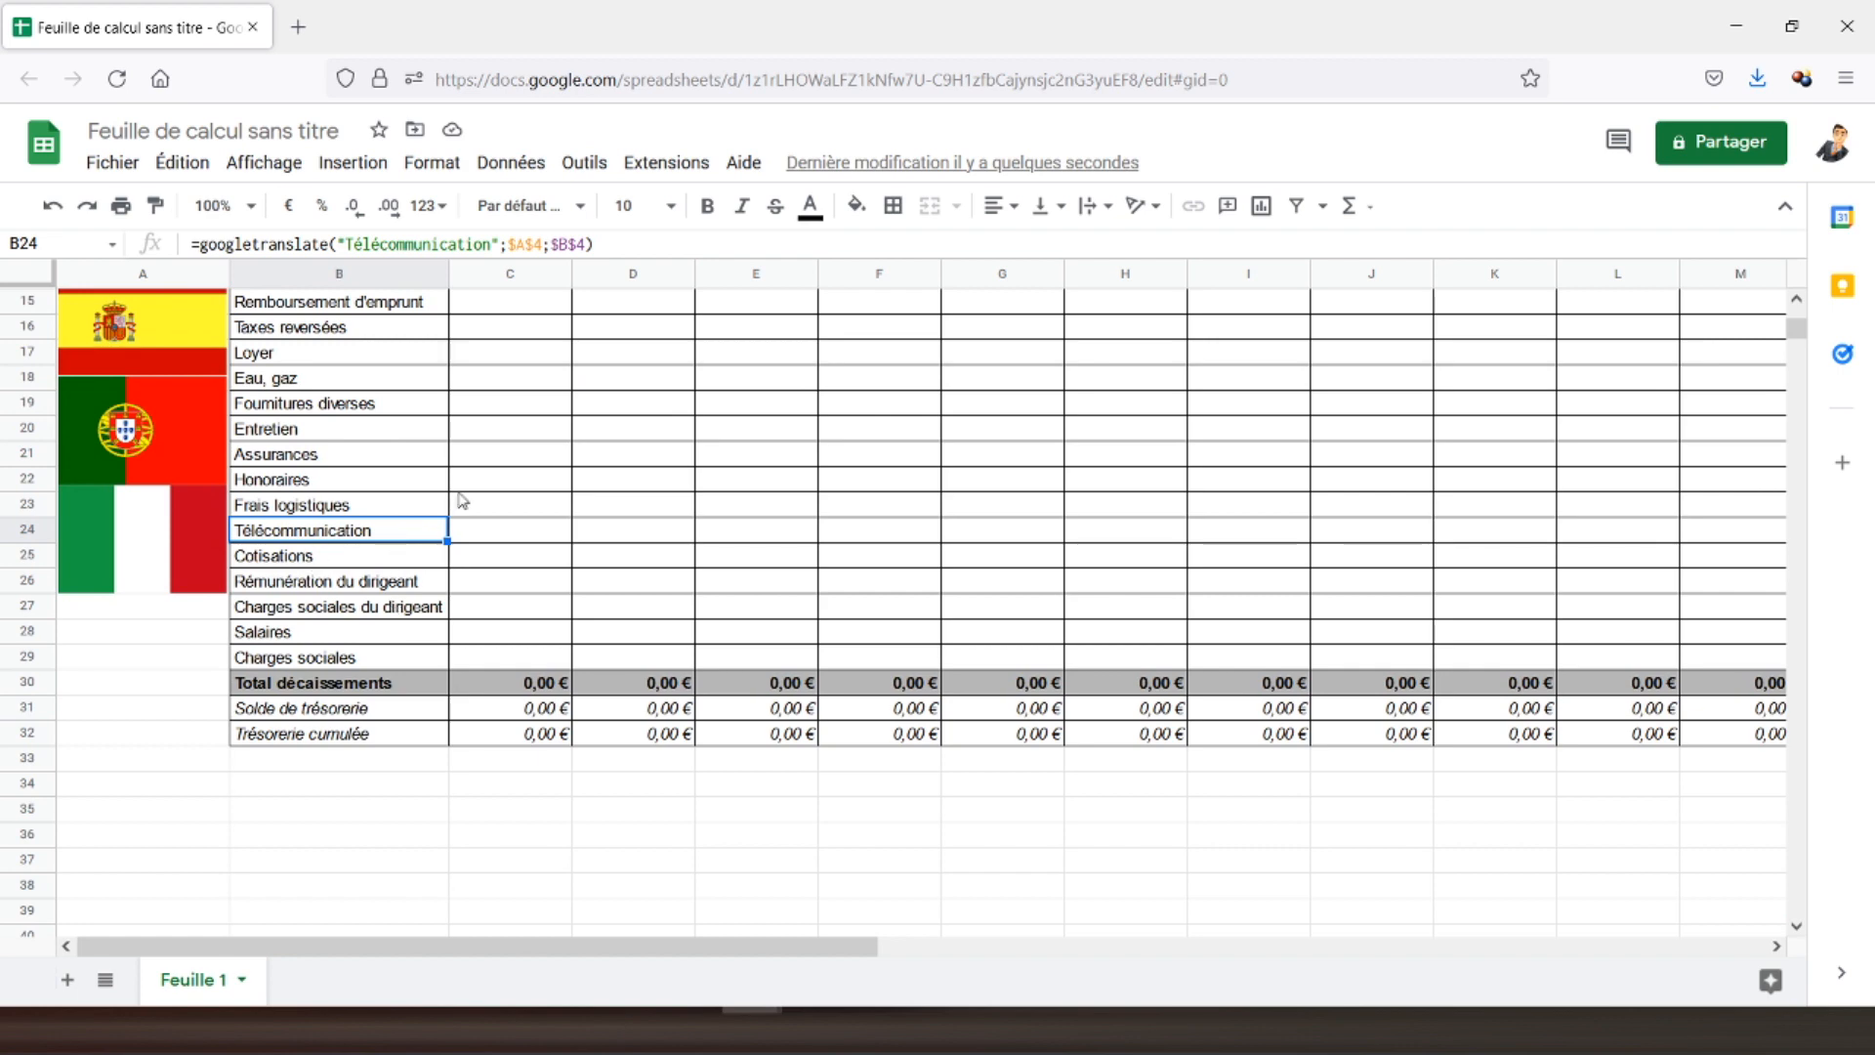
pyautogui.scroll(4, 462, 501)
pyautogui.scroll(-8, 463, 501)
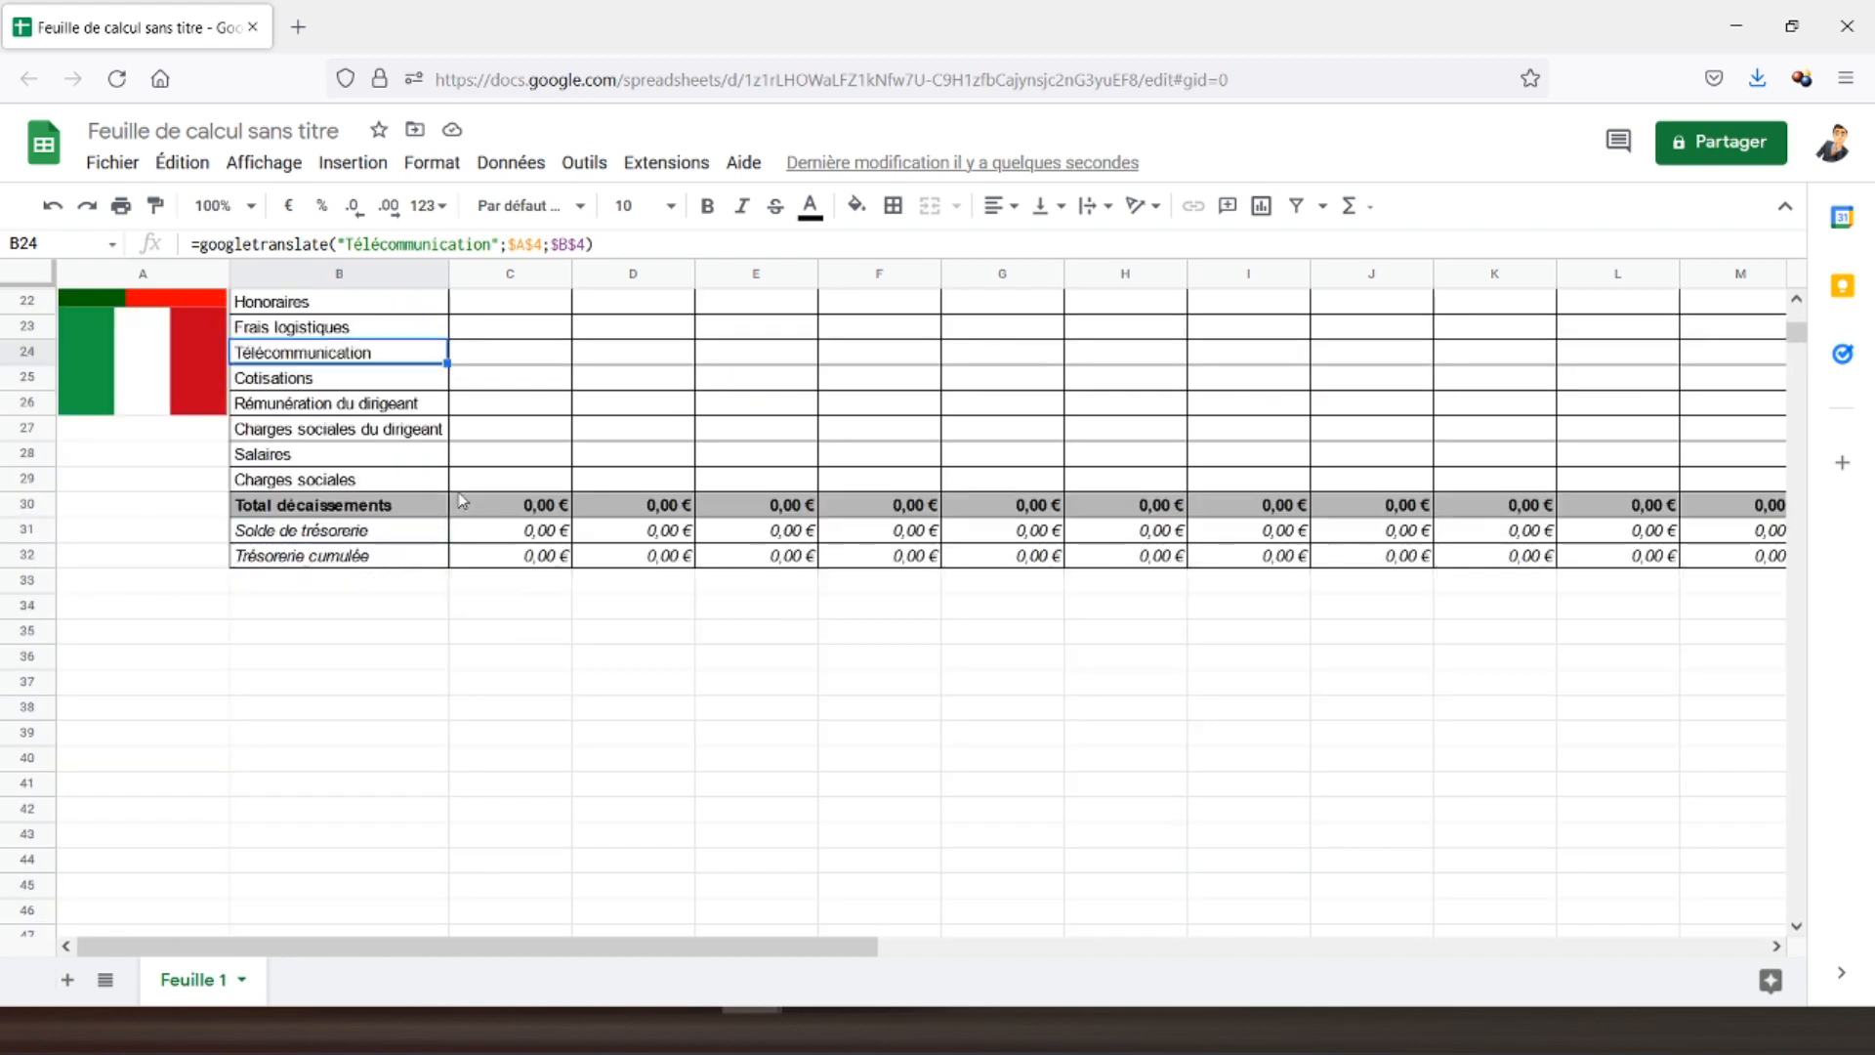
pyautogui.scroll(6, 462, 501)
# - Insert the black, red and gold German flag over the cells using a Google image search for "allemagne"
pyautogui.click(353, 162)
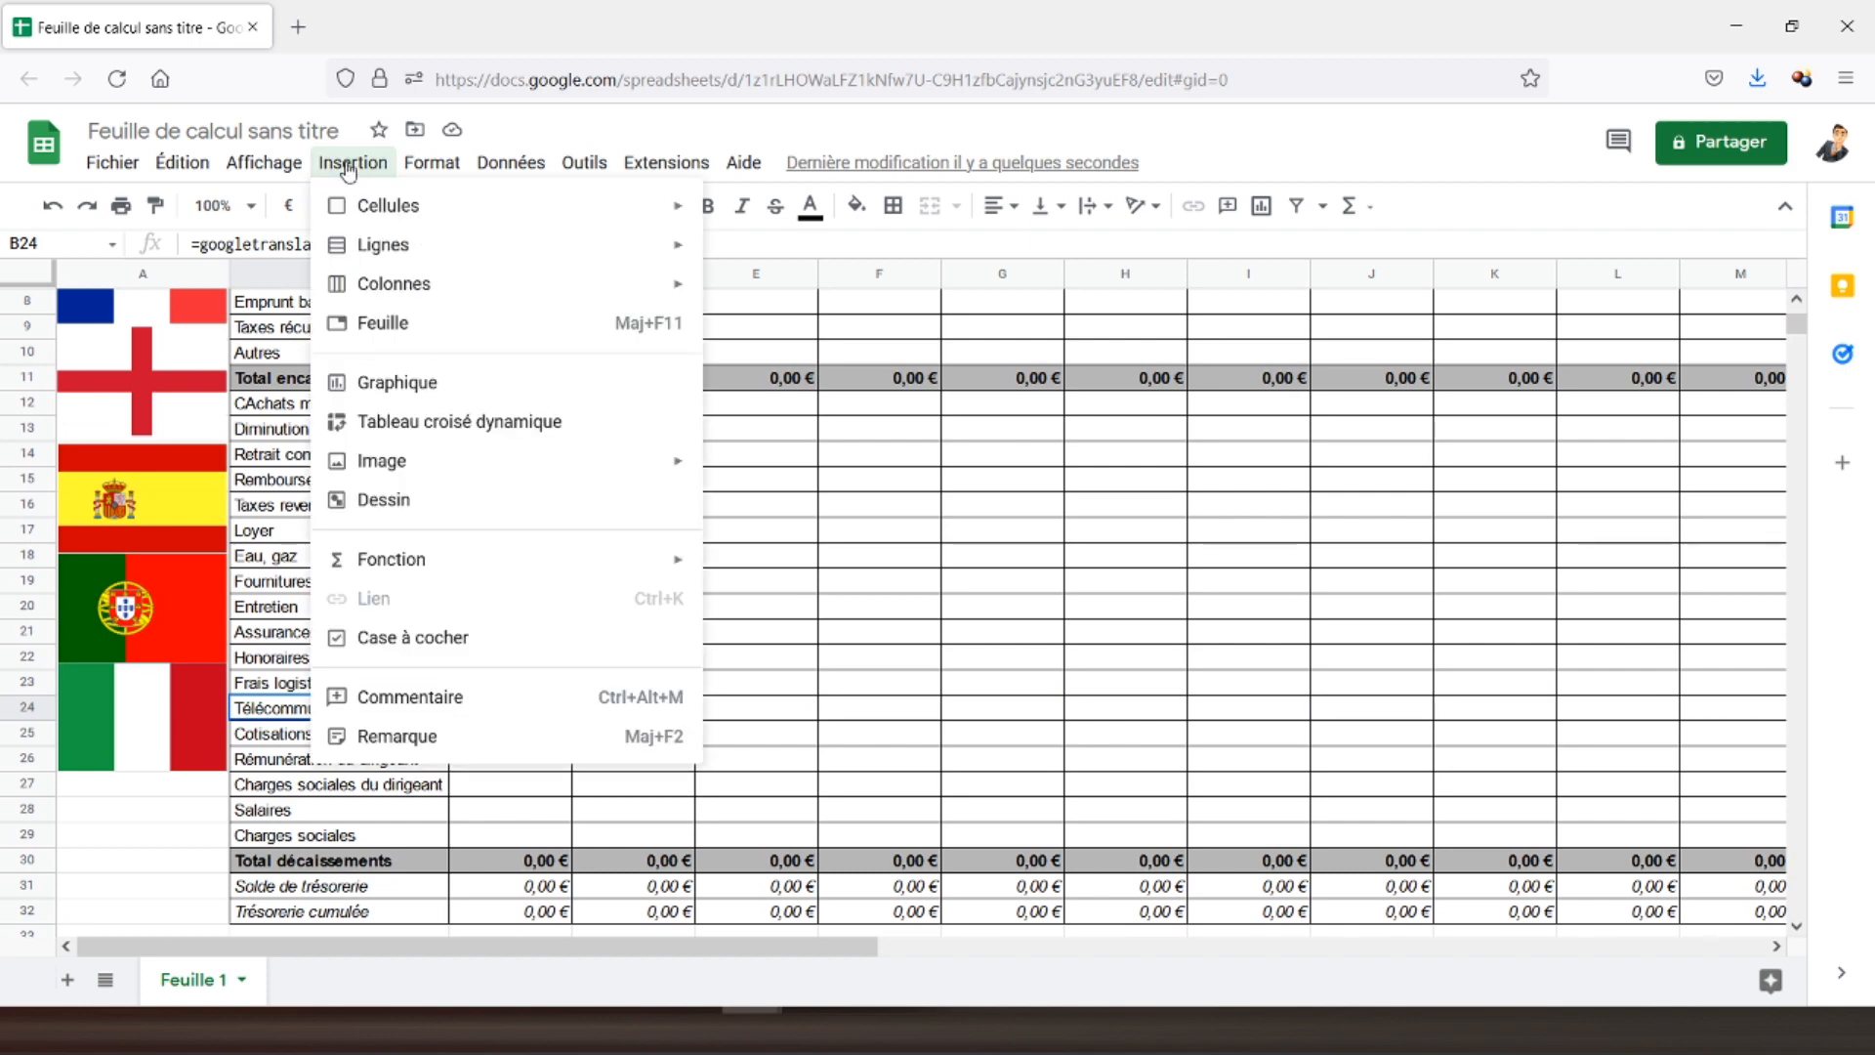
pyautogui.moveTo(695, 477)
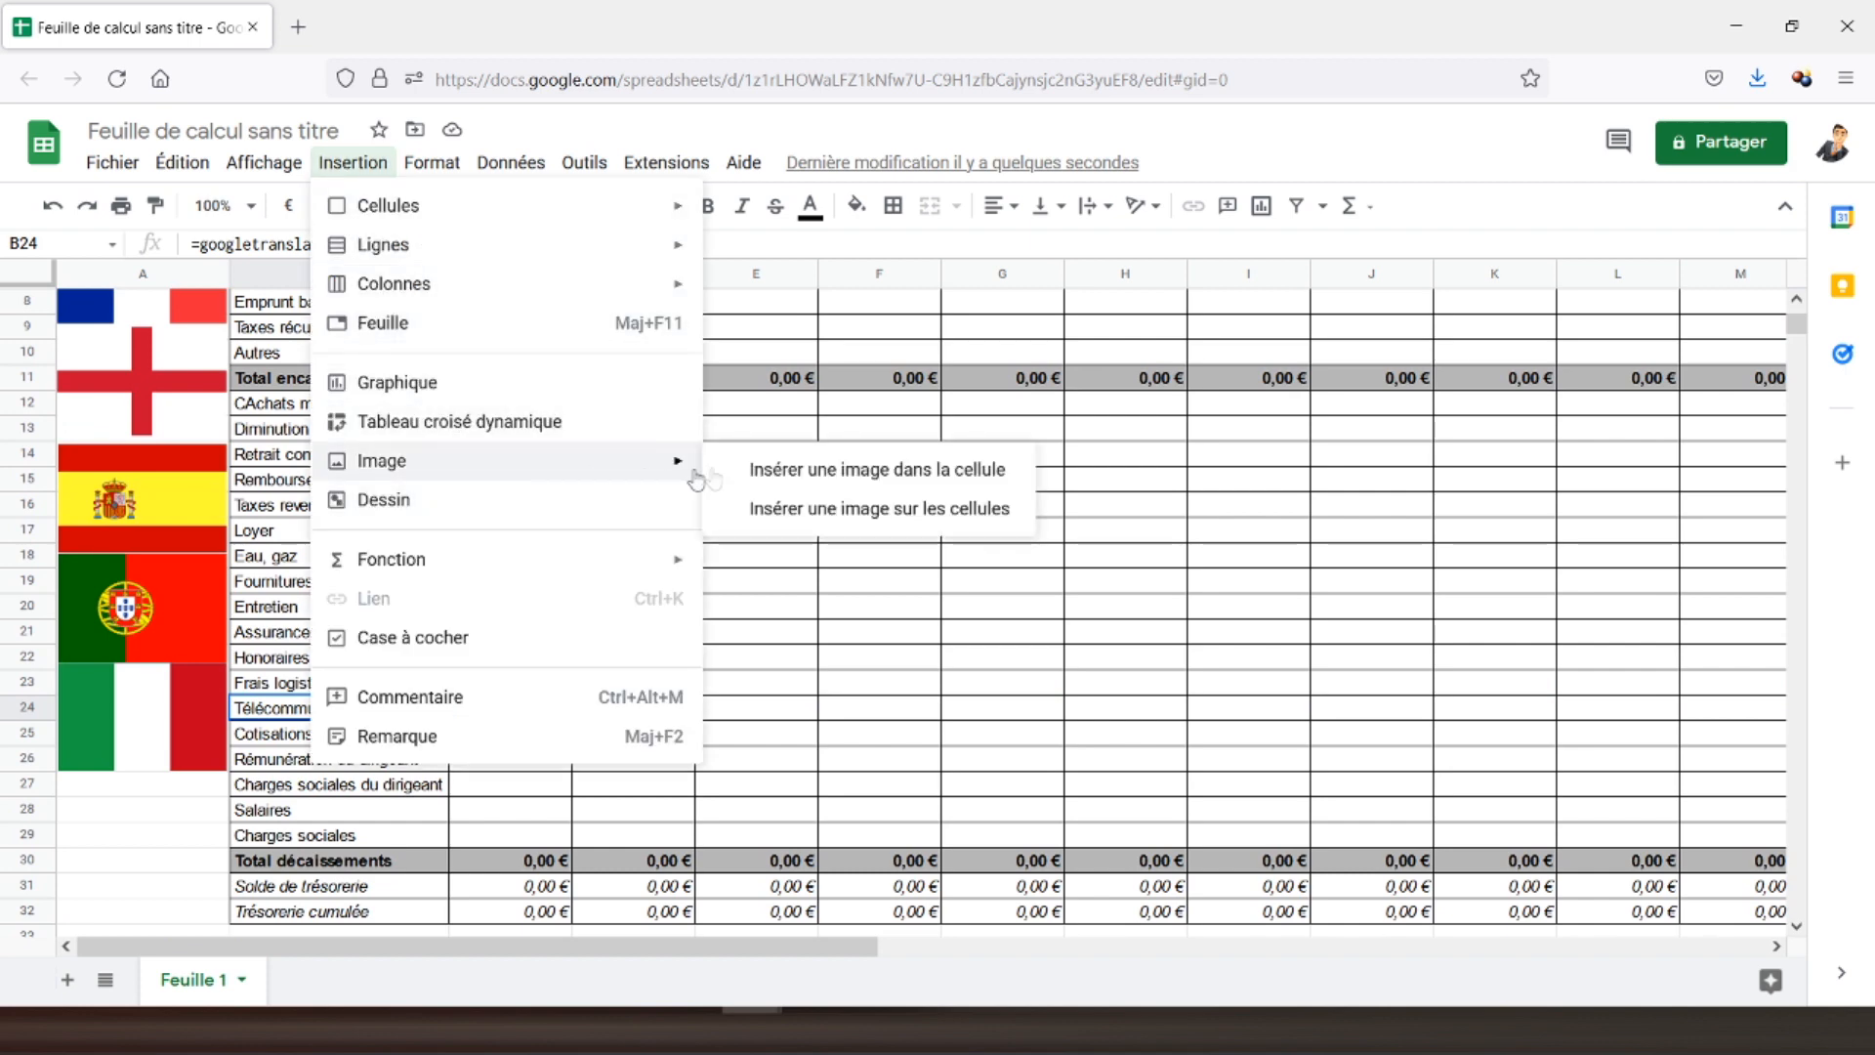
pyautogui.click(816, 514)
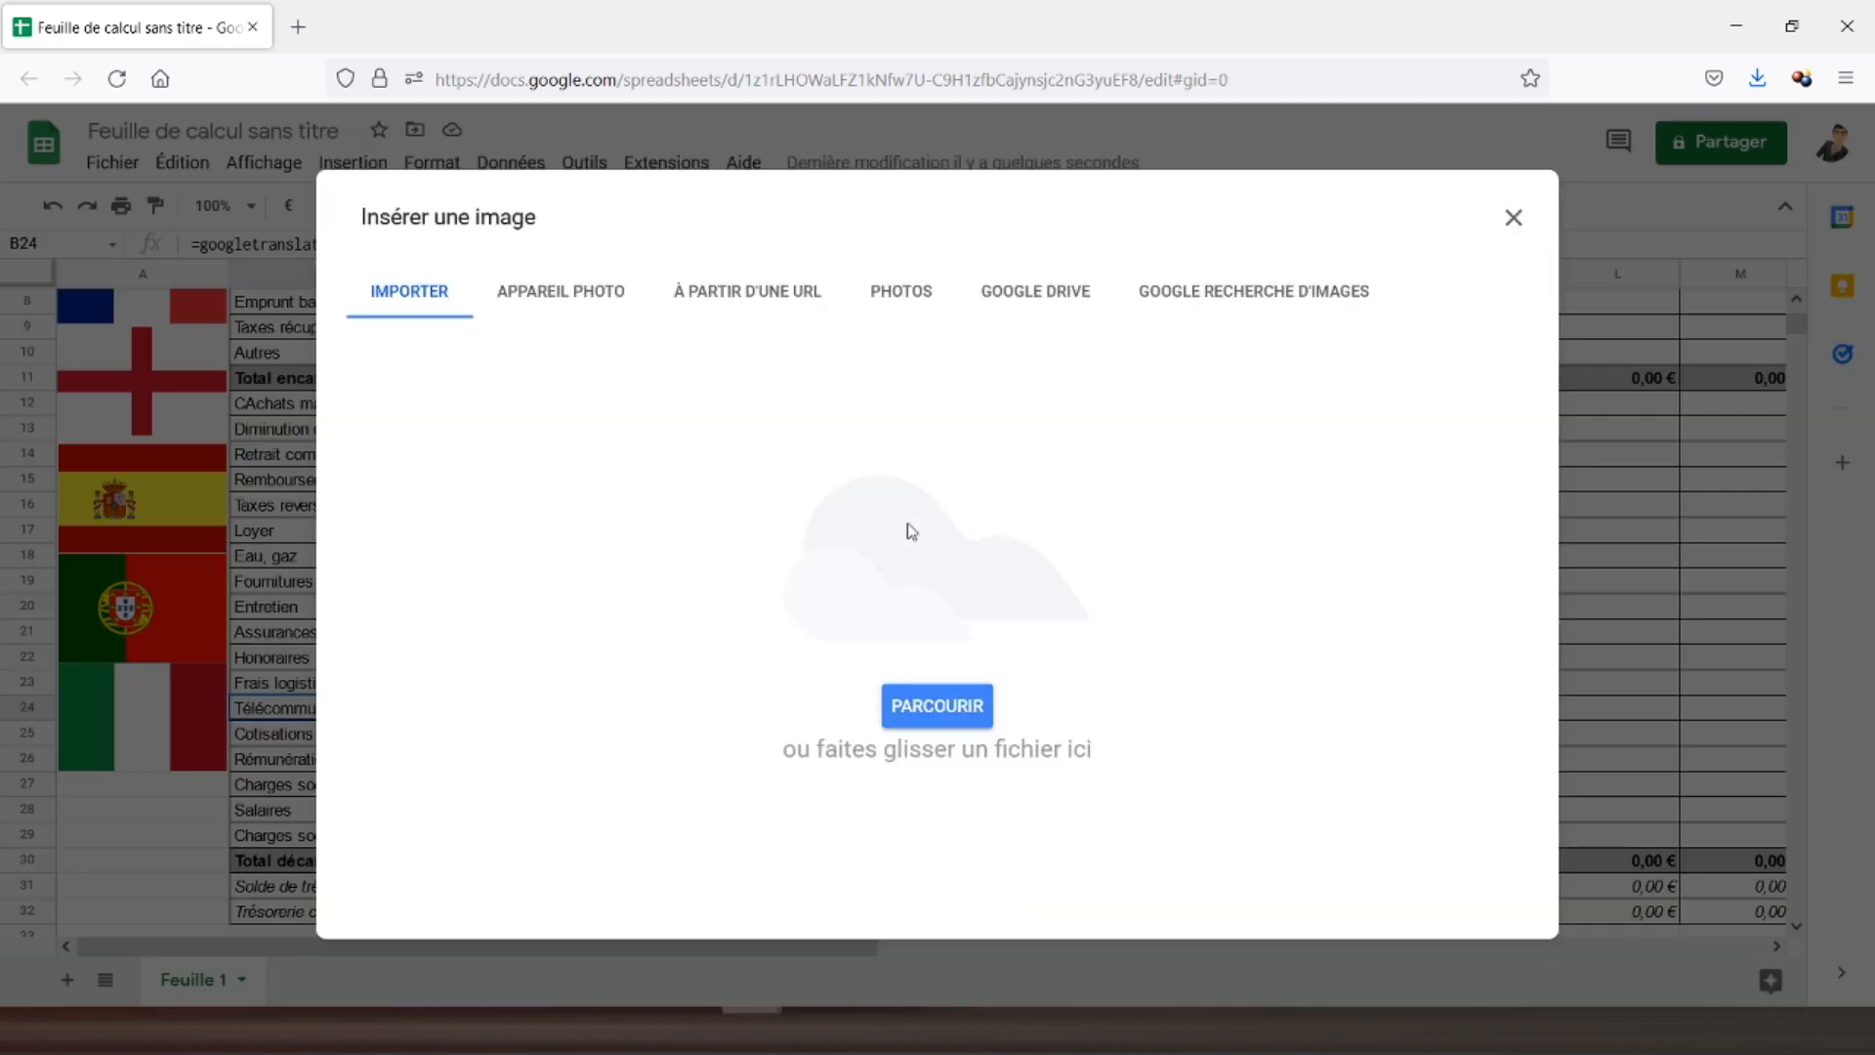
pyautogui.click(1213, 290)
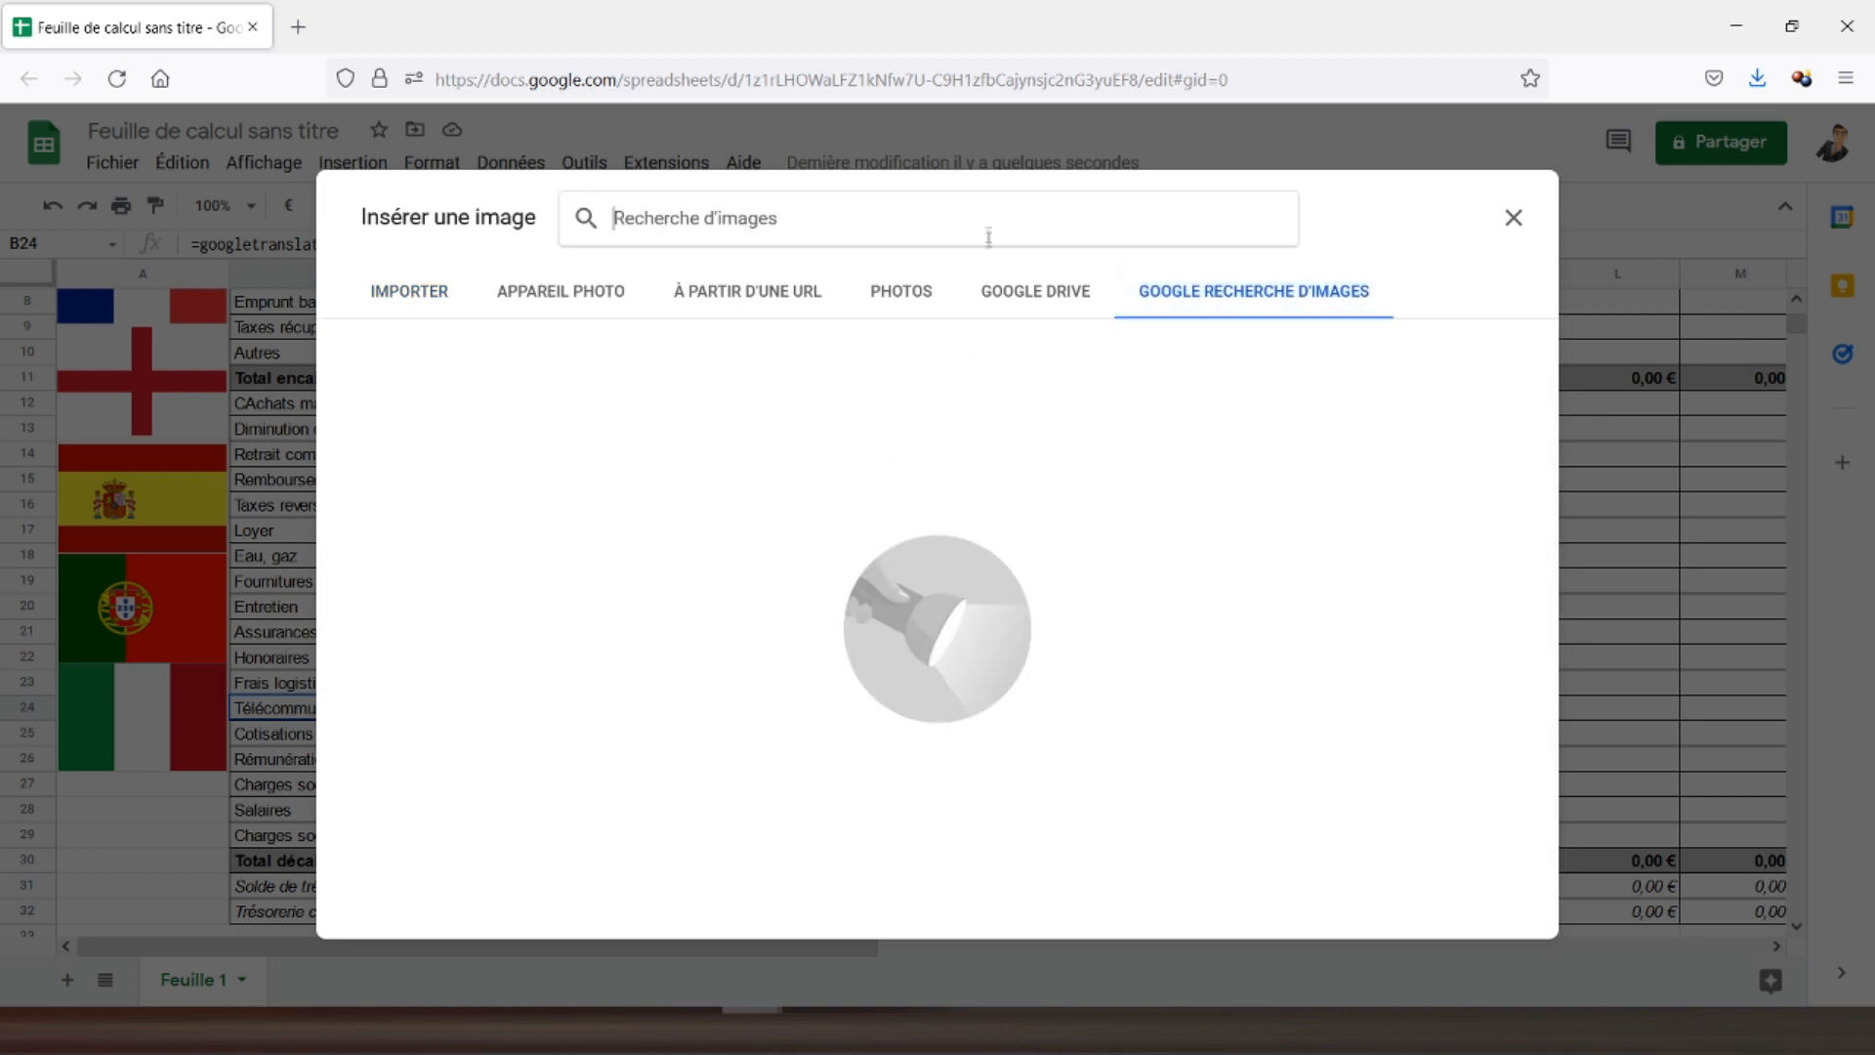
pyautogui.write('allemagn')
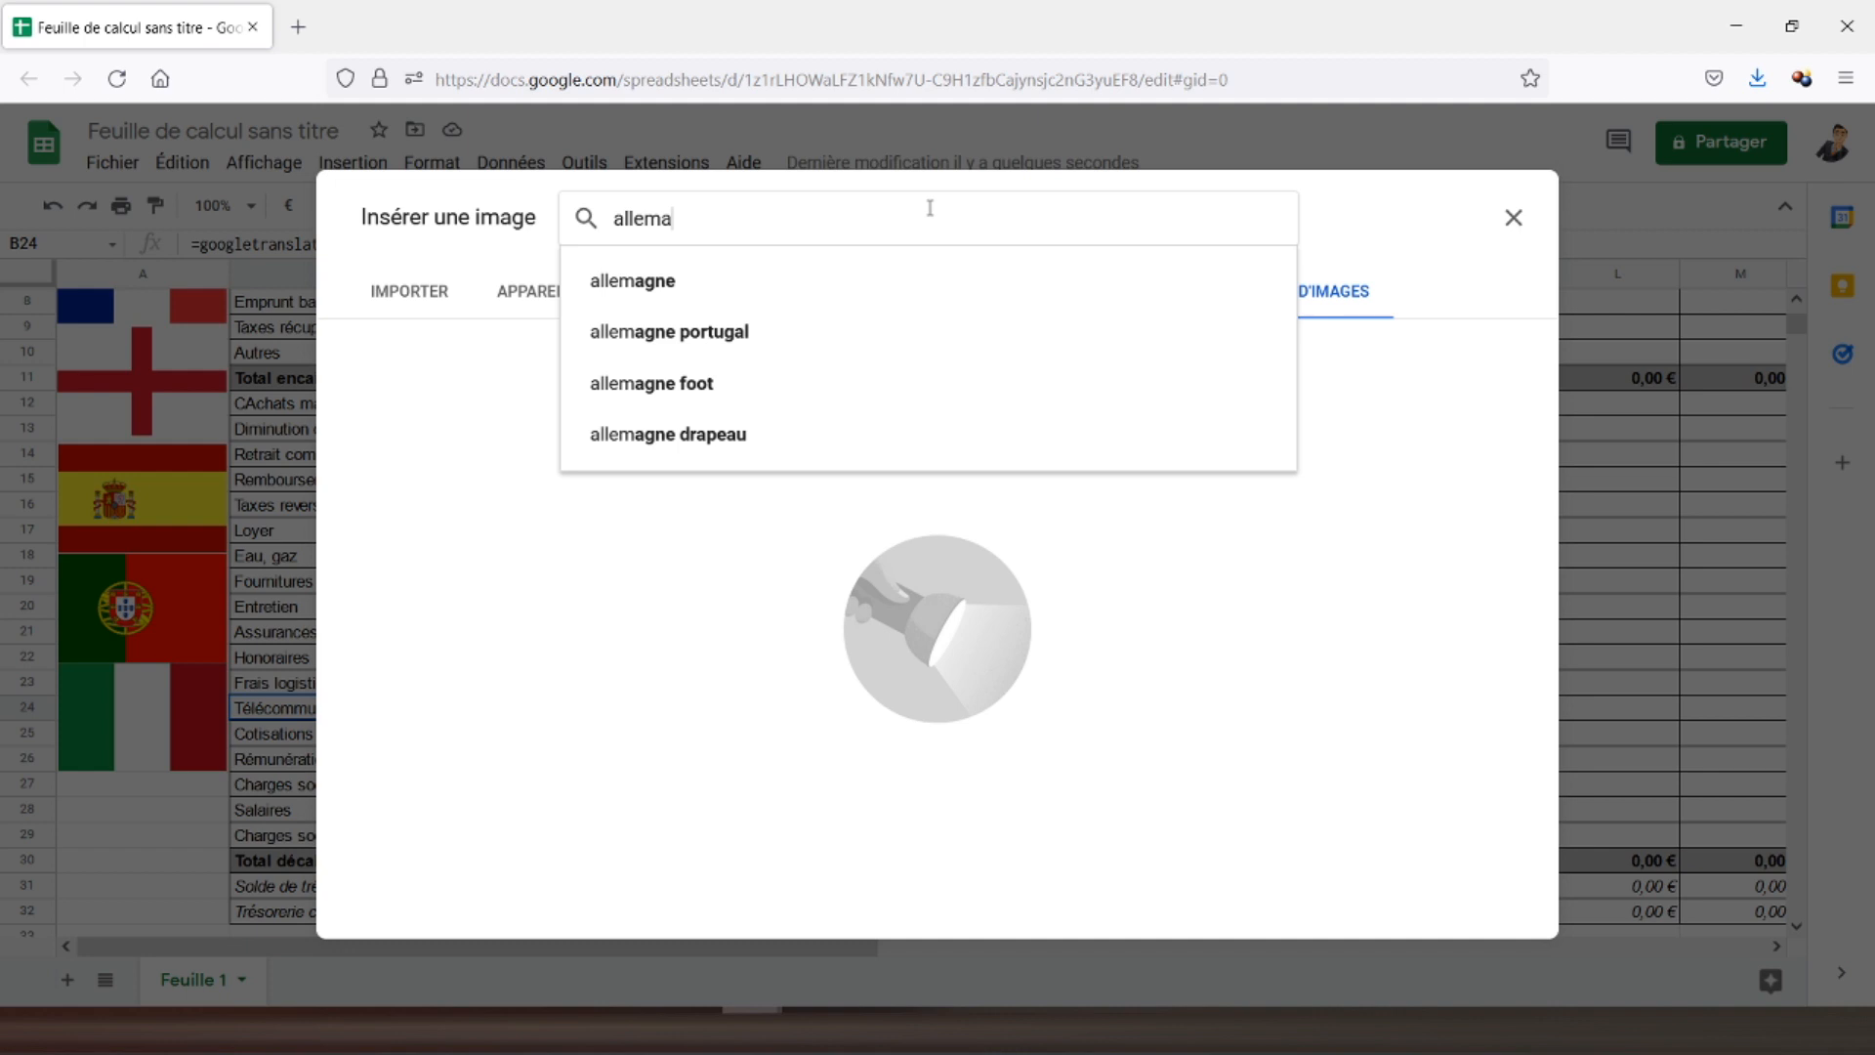
pyautogui.write('e')
pyautogui.click(742, 283)
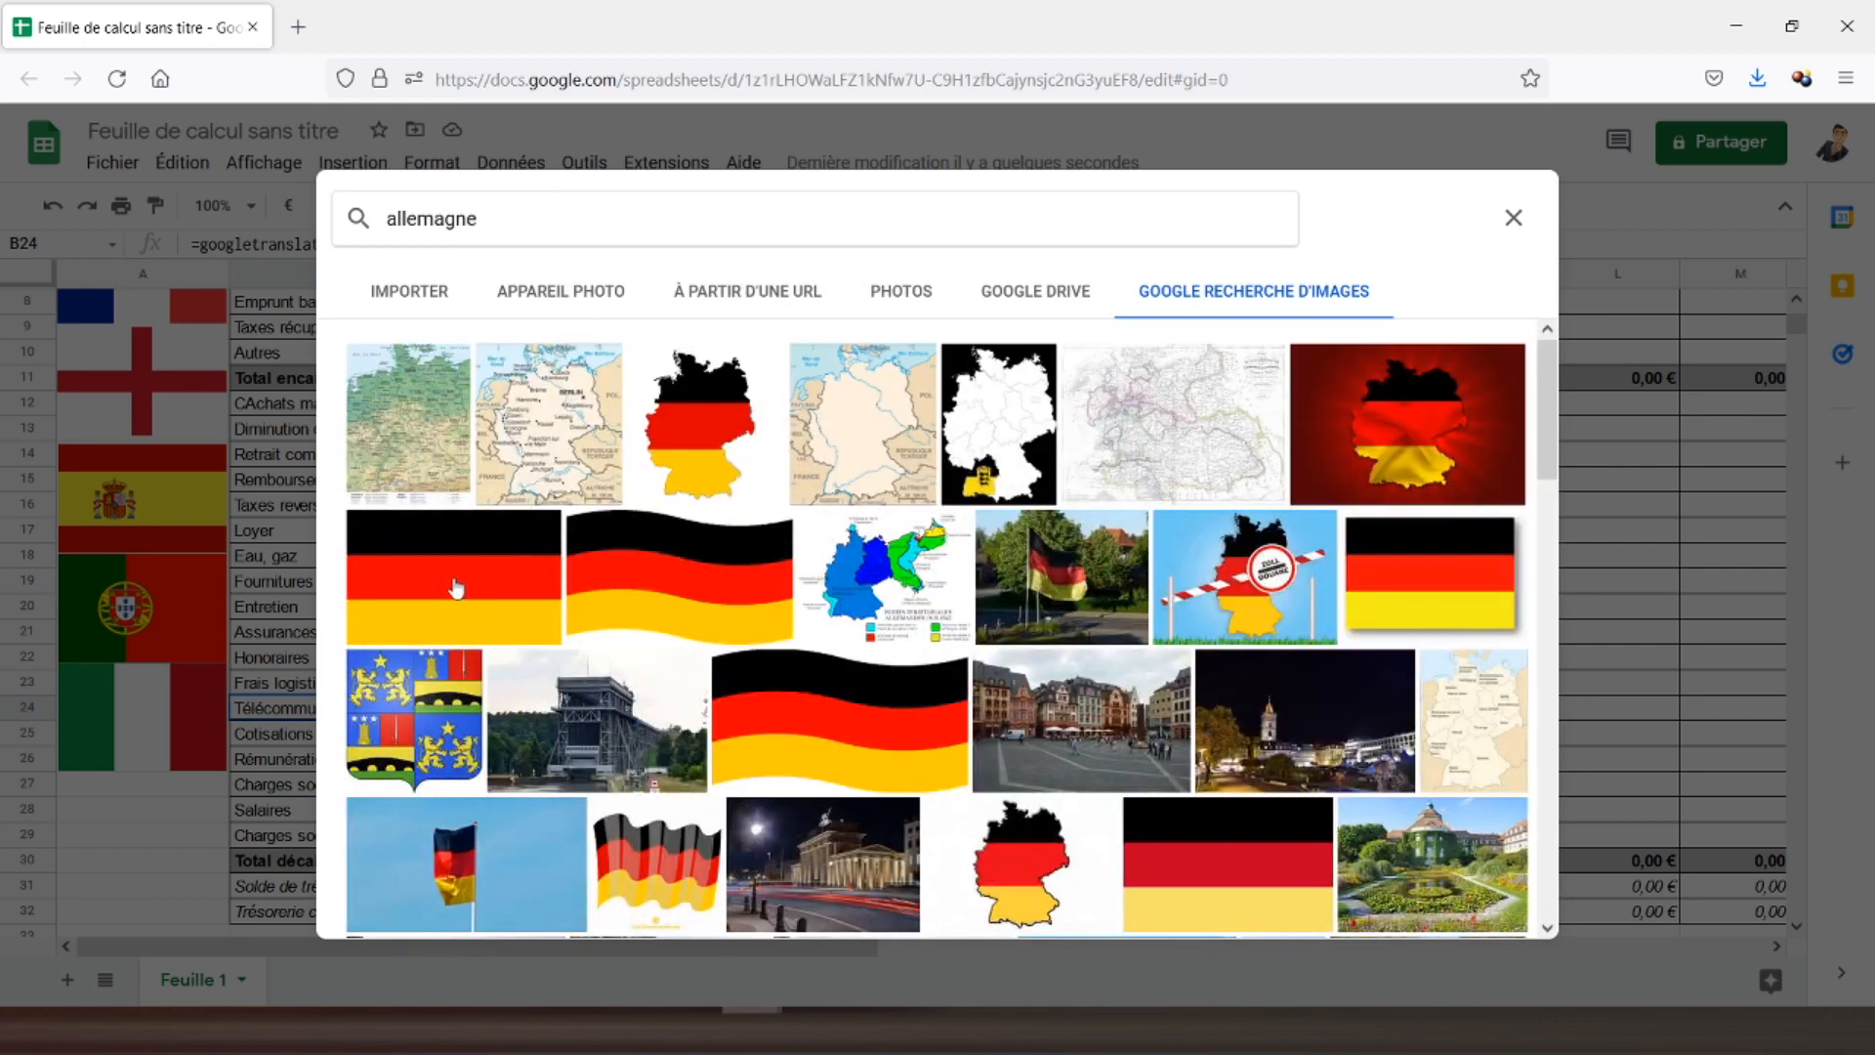
pyautogui.click(455, 587)
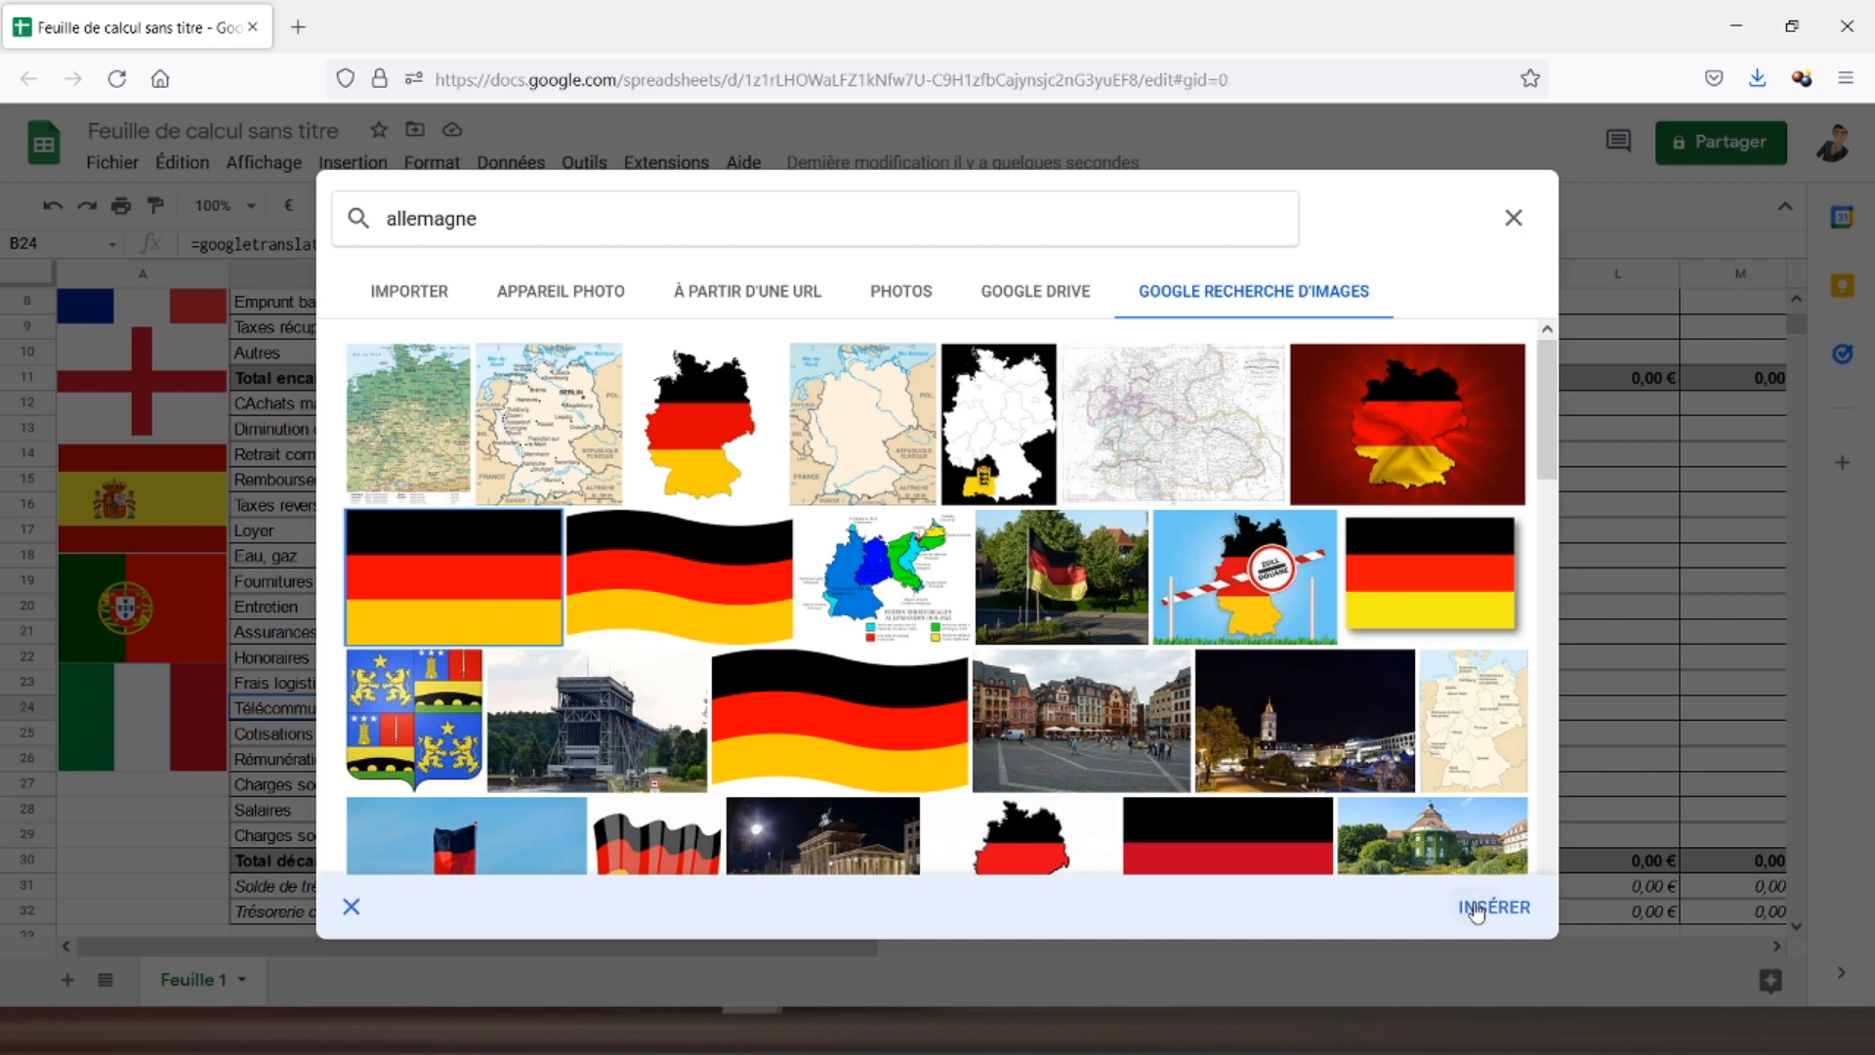
pyautogui.click(1477, 906)
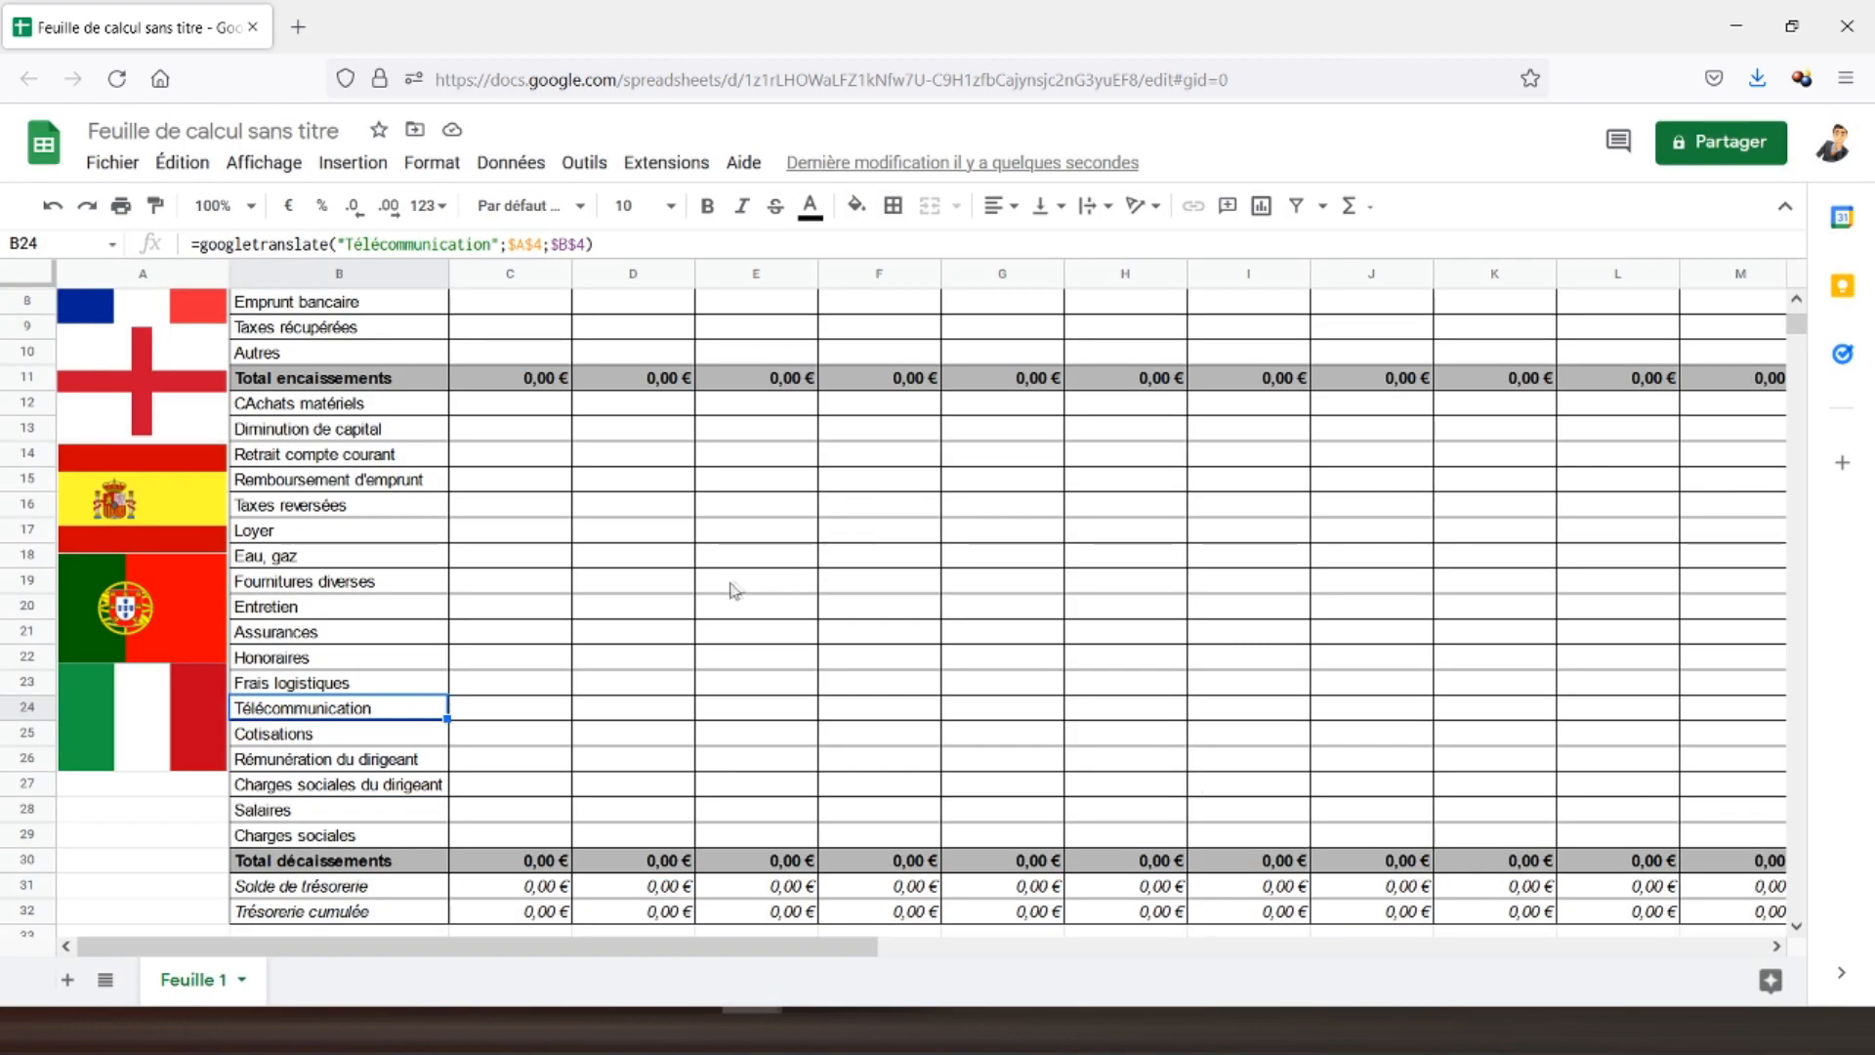
# - Place the German flag directly below the Italian flag and resize it to column A's width and about four rows high
pyautogui.scroll(-5, 726, 534)
pyautogui.click(893, 534)
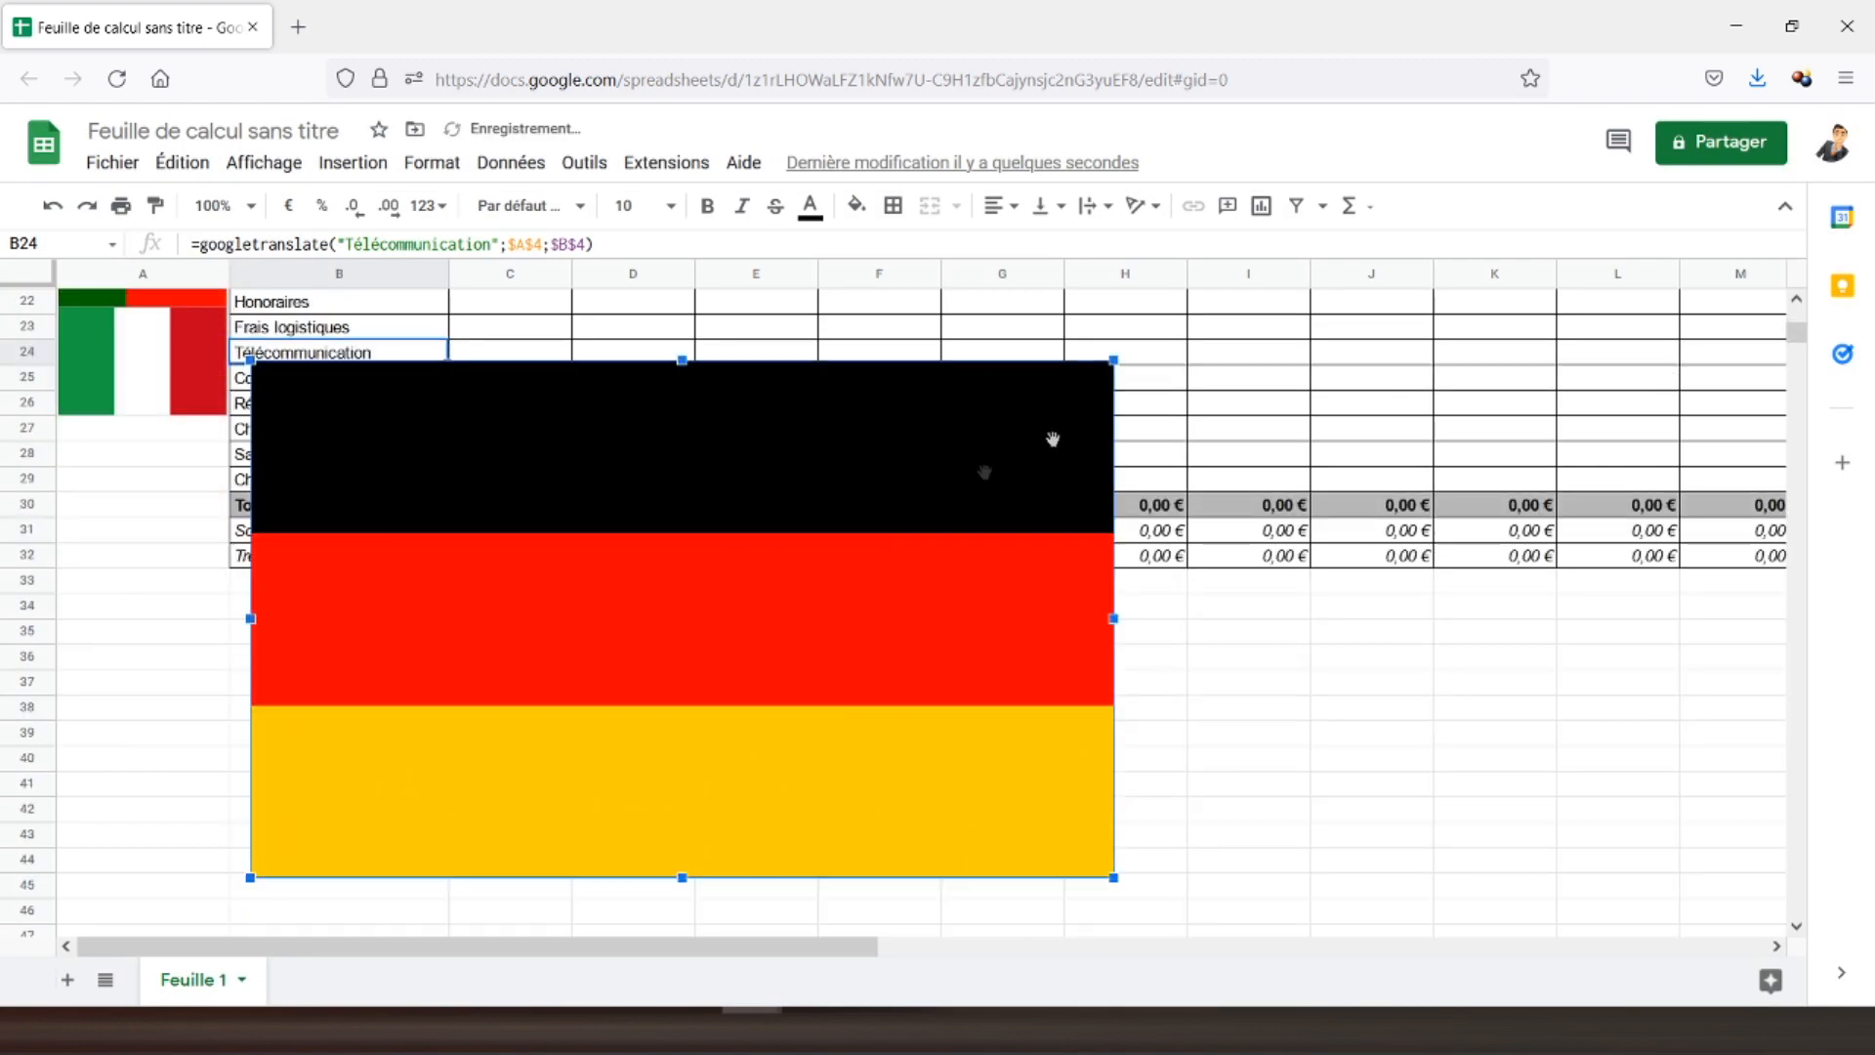
pyautogui.moveTo(1114, 358); pyautogui.dragTo(535, 693)
pyautogui.moveTo(322, 716); pyautogui.dragTo(212, 498)
pyautogui.scroll(5, 390, 542)
pyautogui.scroll(-3, 322, 640)
pyautogui.moveTo(201, 719); pyautogui.dragTo(166, 678)
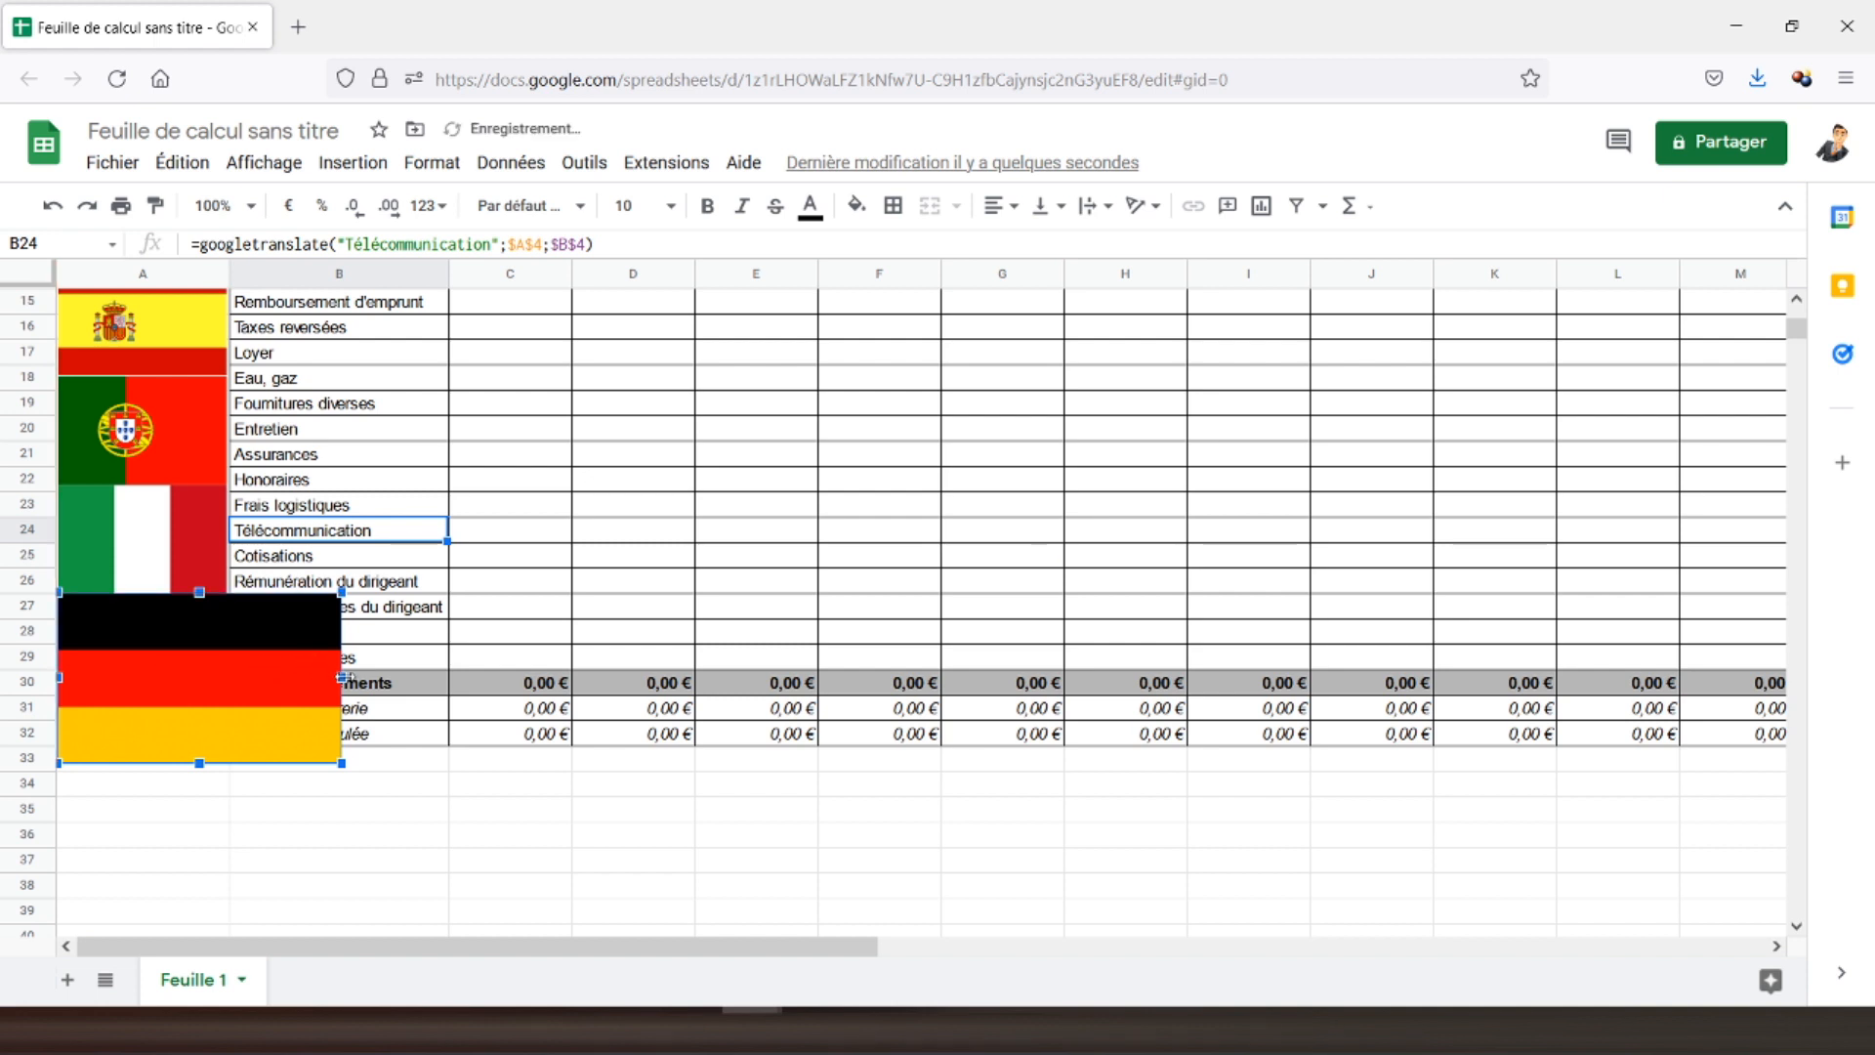
pyautogui.moveTo(342, 676); pyautogui.dragTo(226, 677)
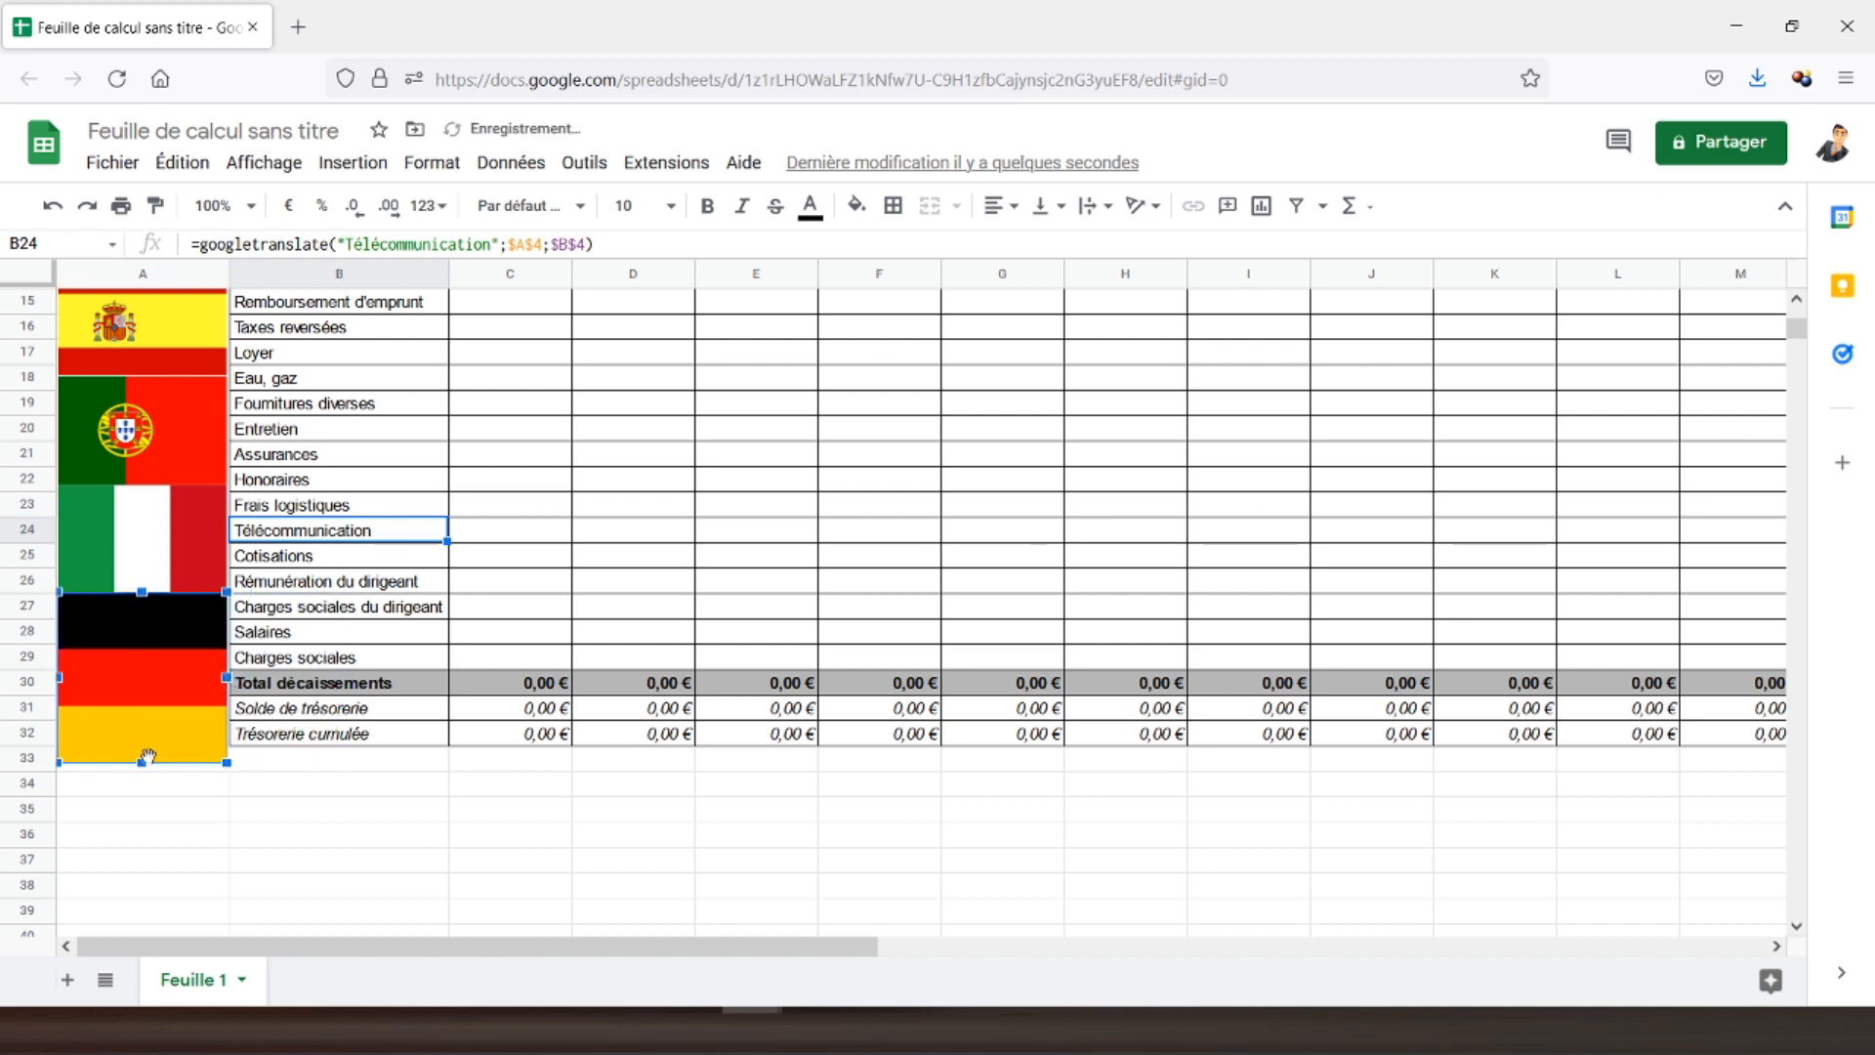
pyautogui.moveTo(145, 759); pyautogui.dragTo(145, 700)
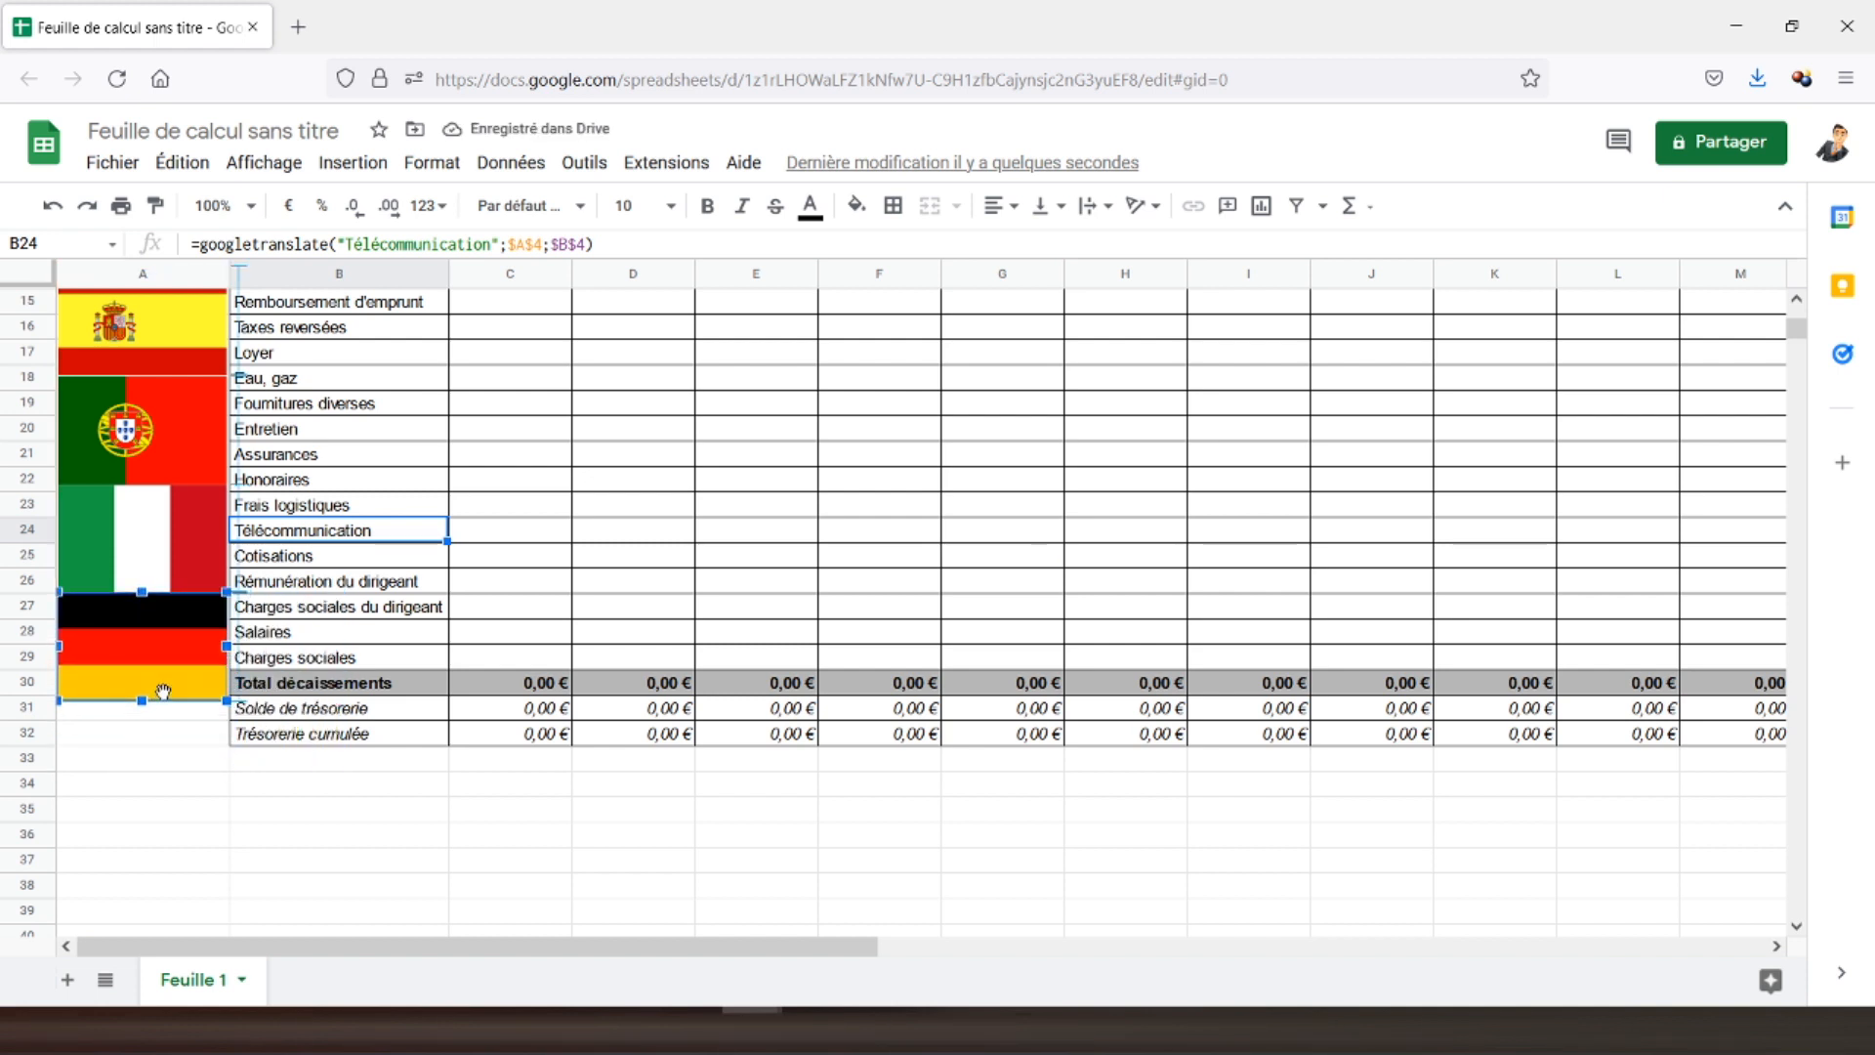
pyautogui.click(515, 613)
pyautogui.scroll(5, 518, 615)
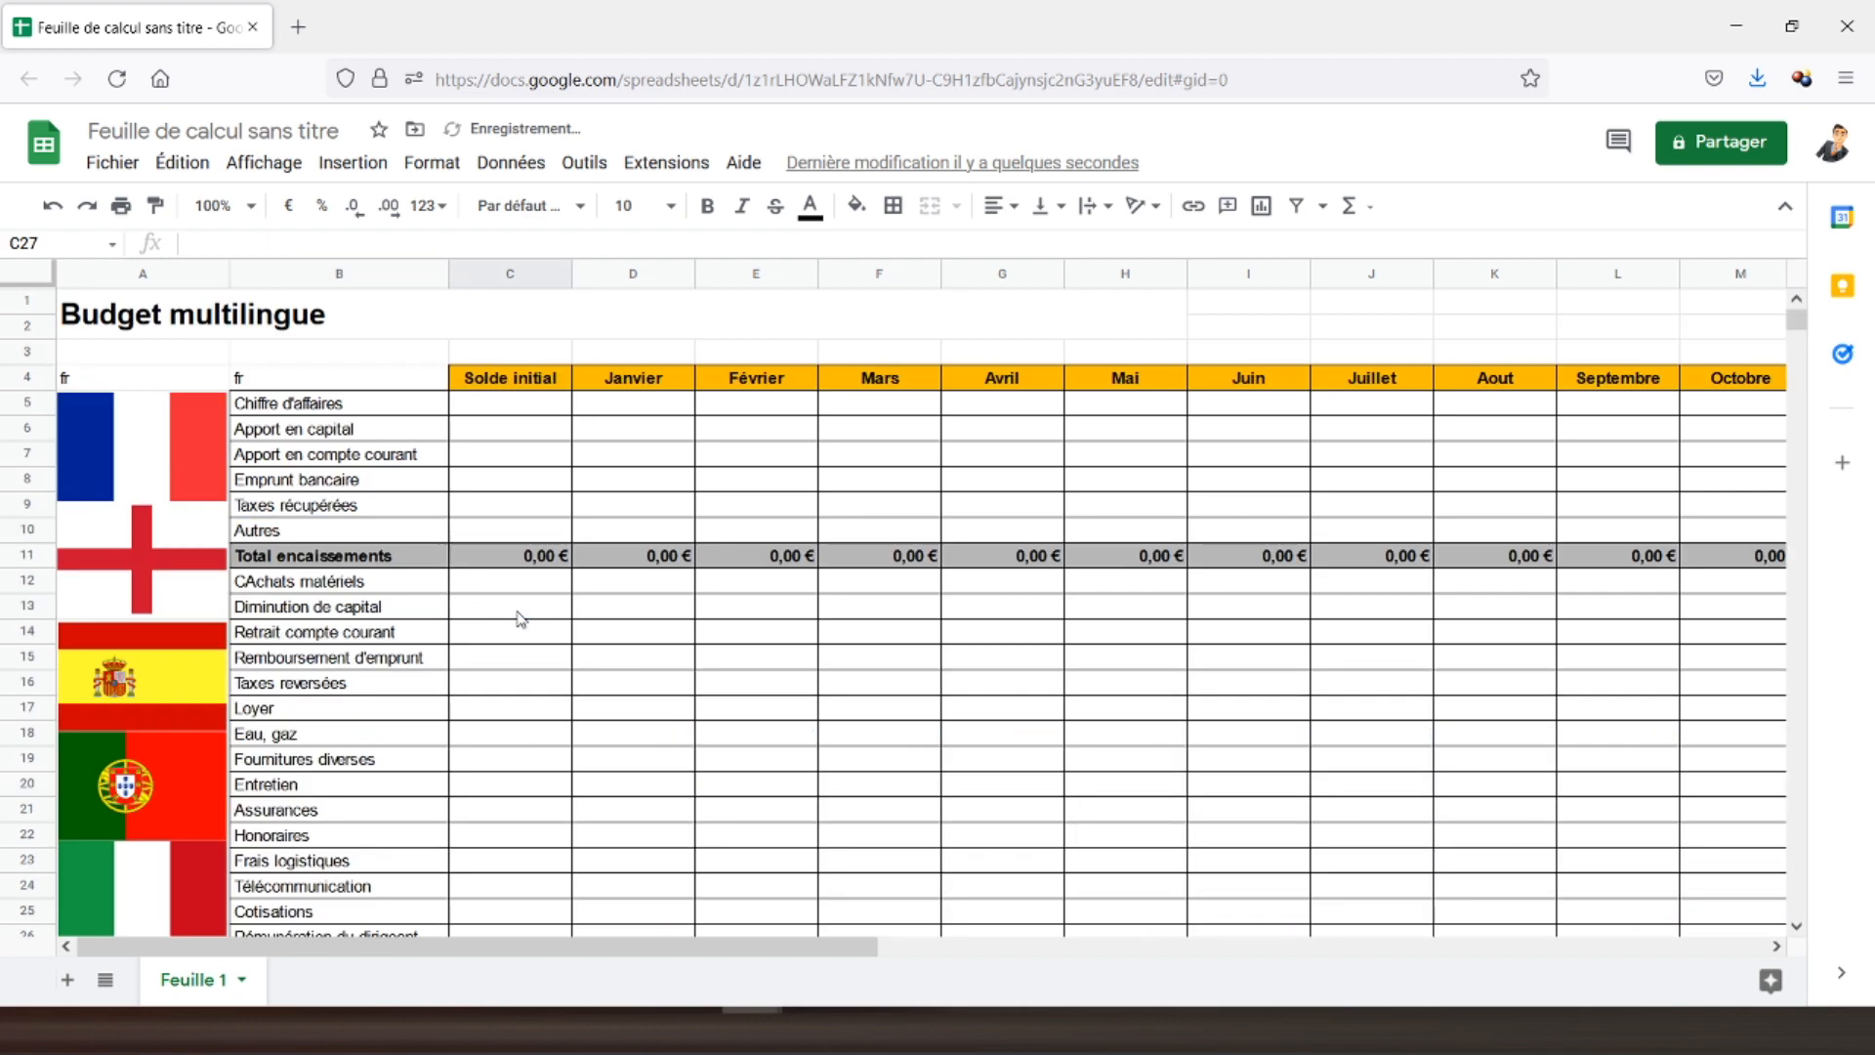
pyautogui.scroll(-5, 519, 619)
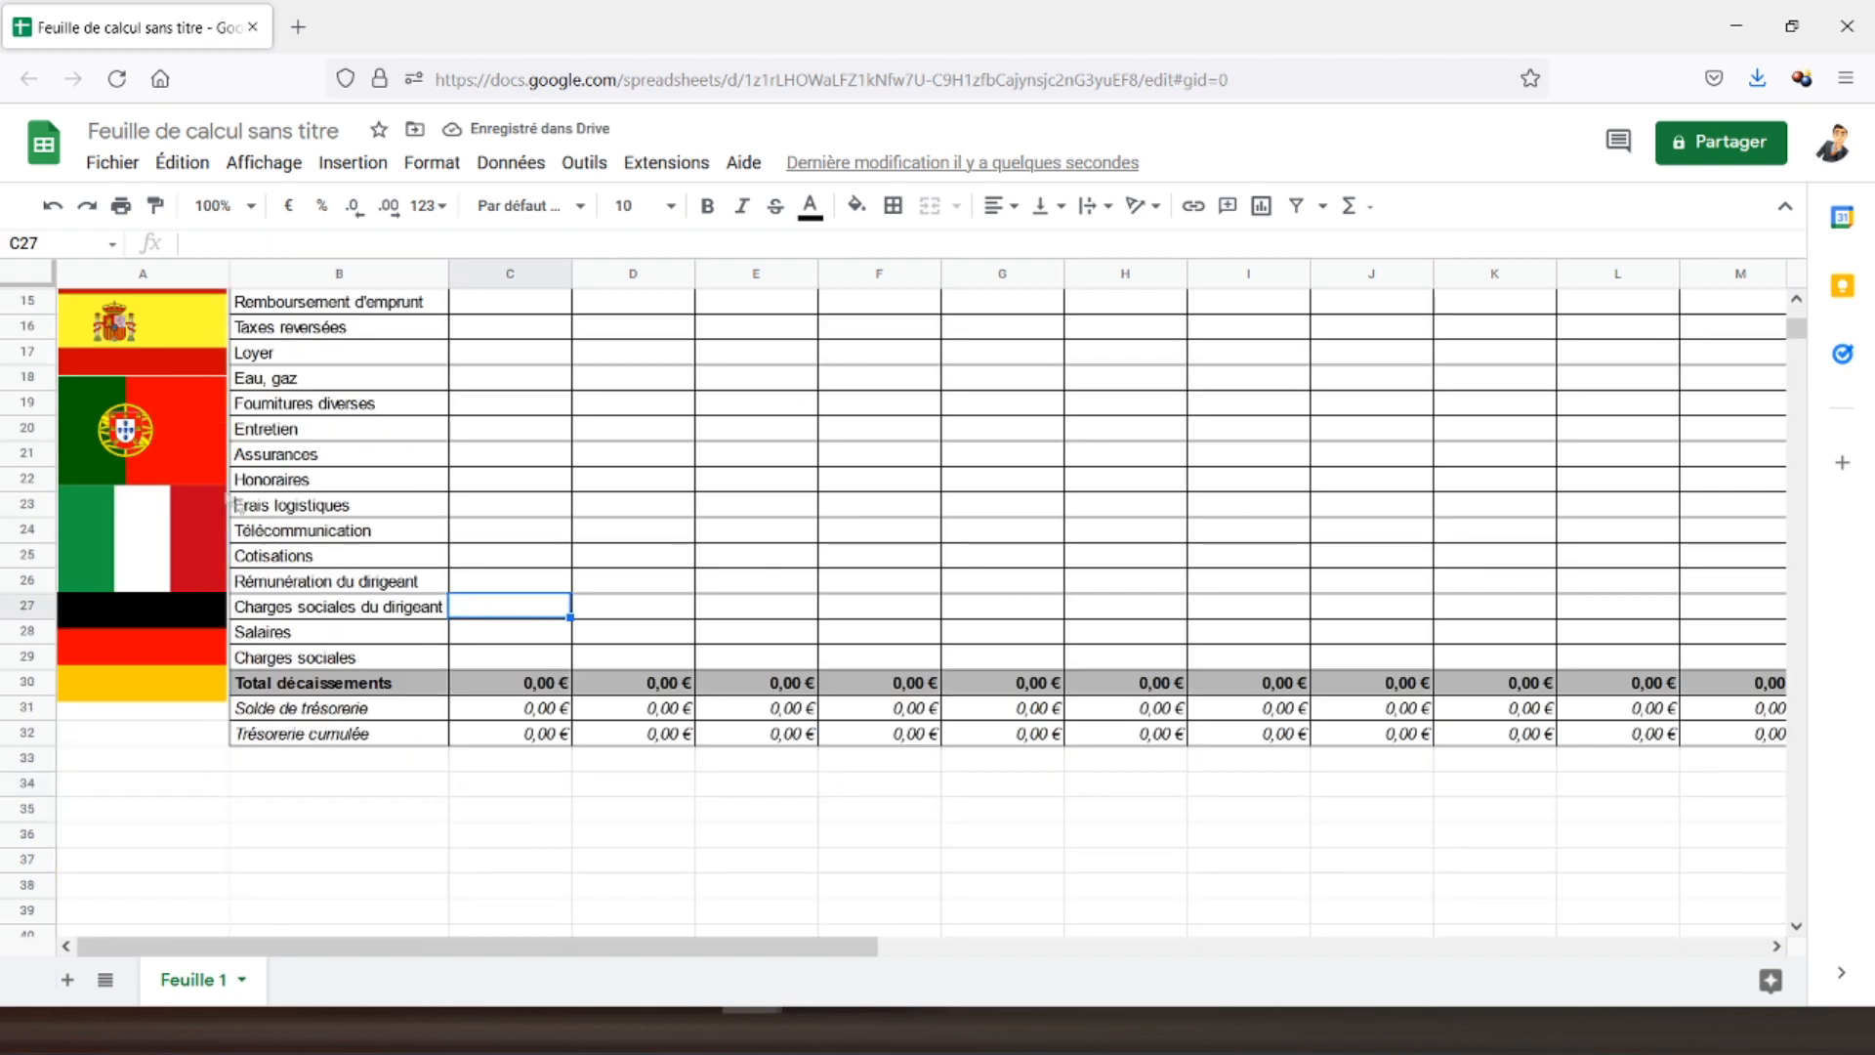
pyautogui.scroll(5, 231, 500)
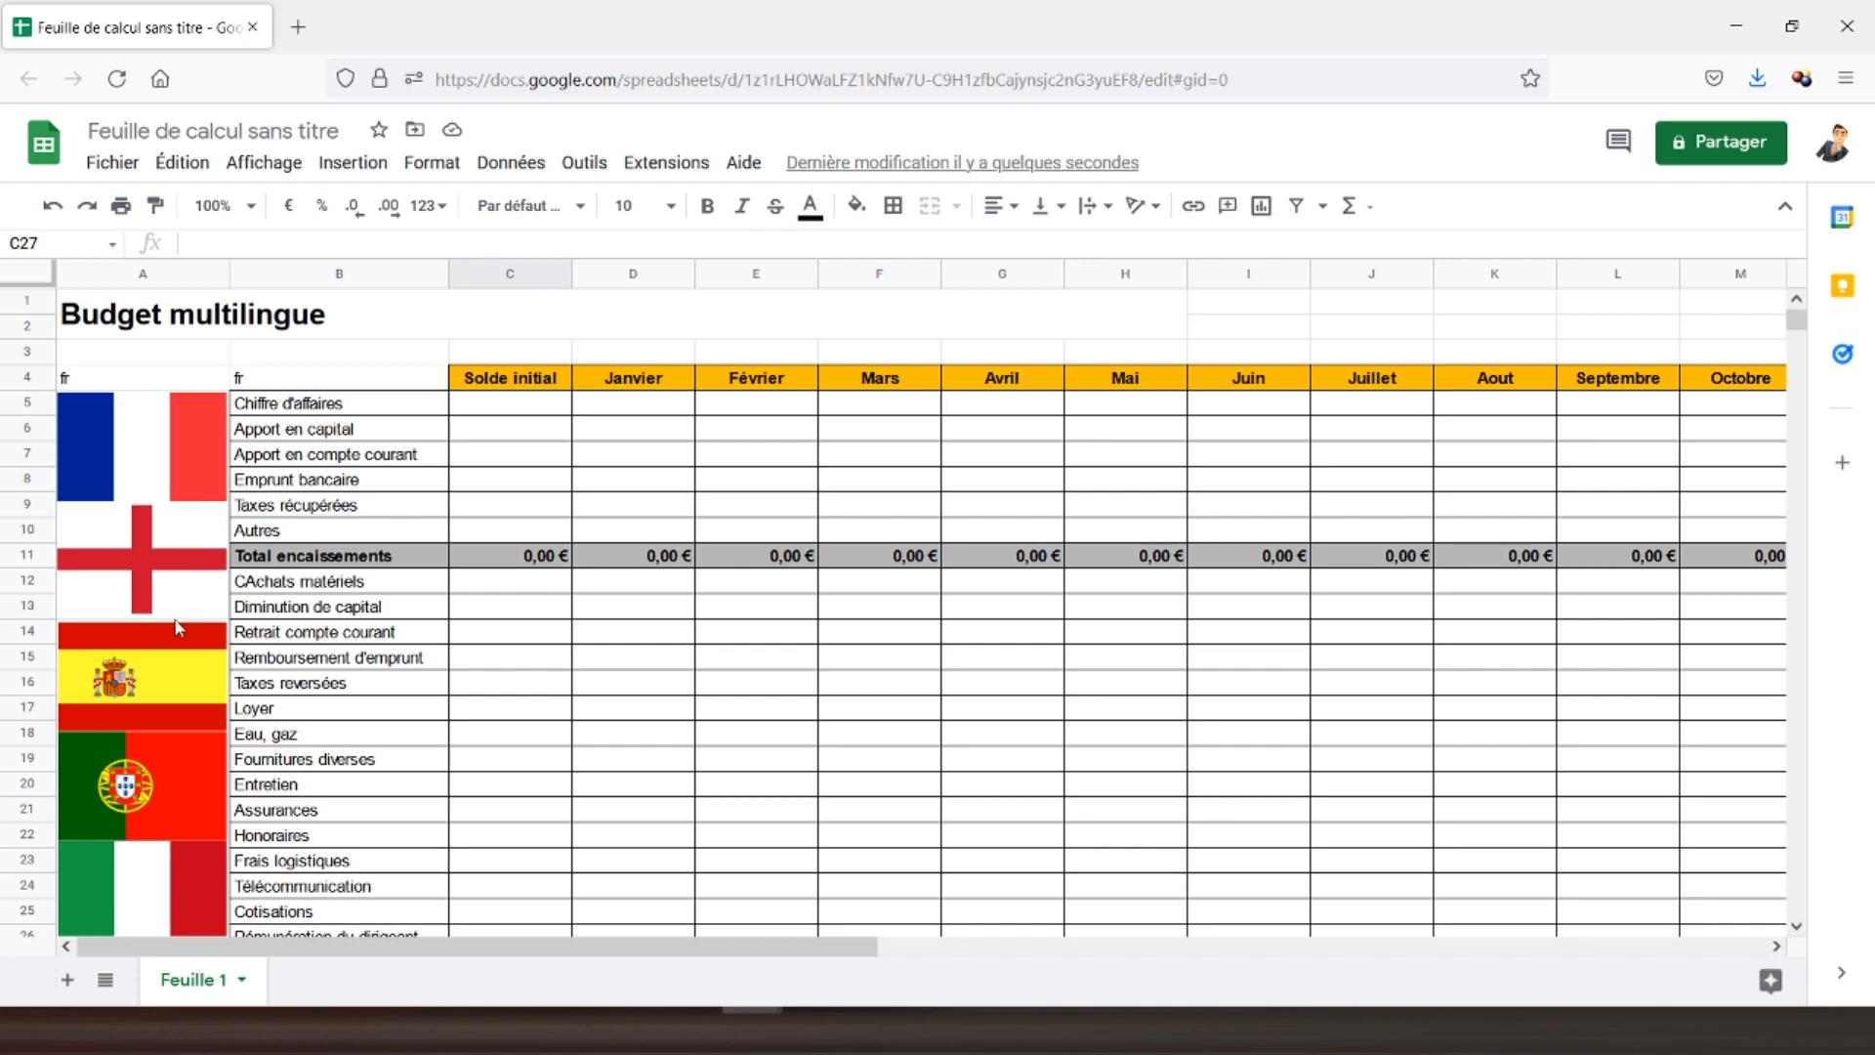
pyautogui.scroll(-5, 178, 625)
pyautogui.scroll(3, 177, 625)
pyautogui.scroll(3, 174, 617)
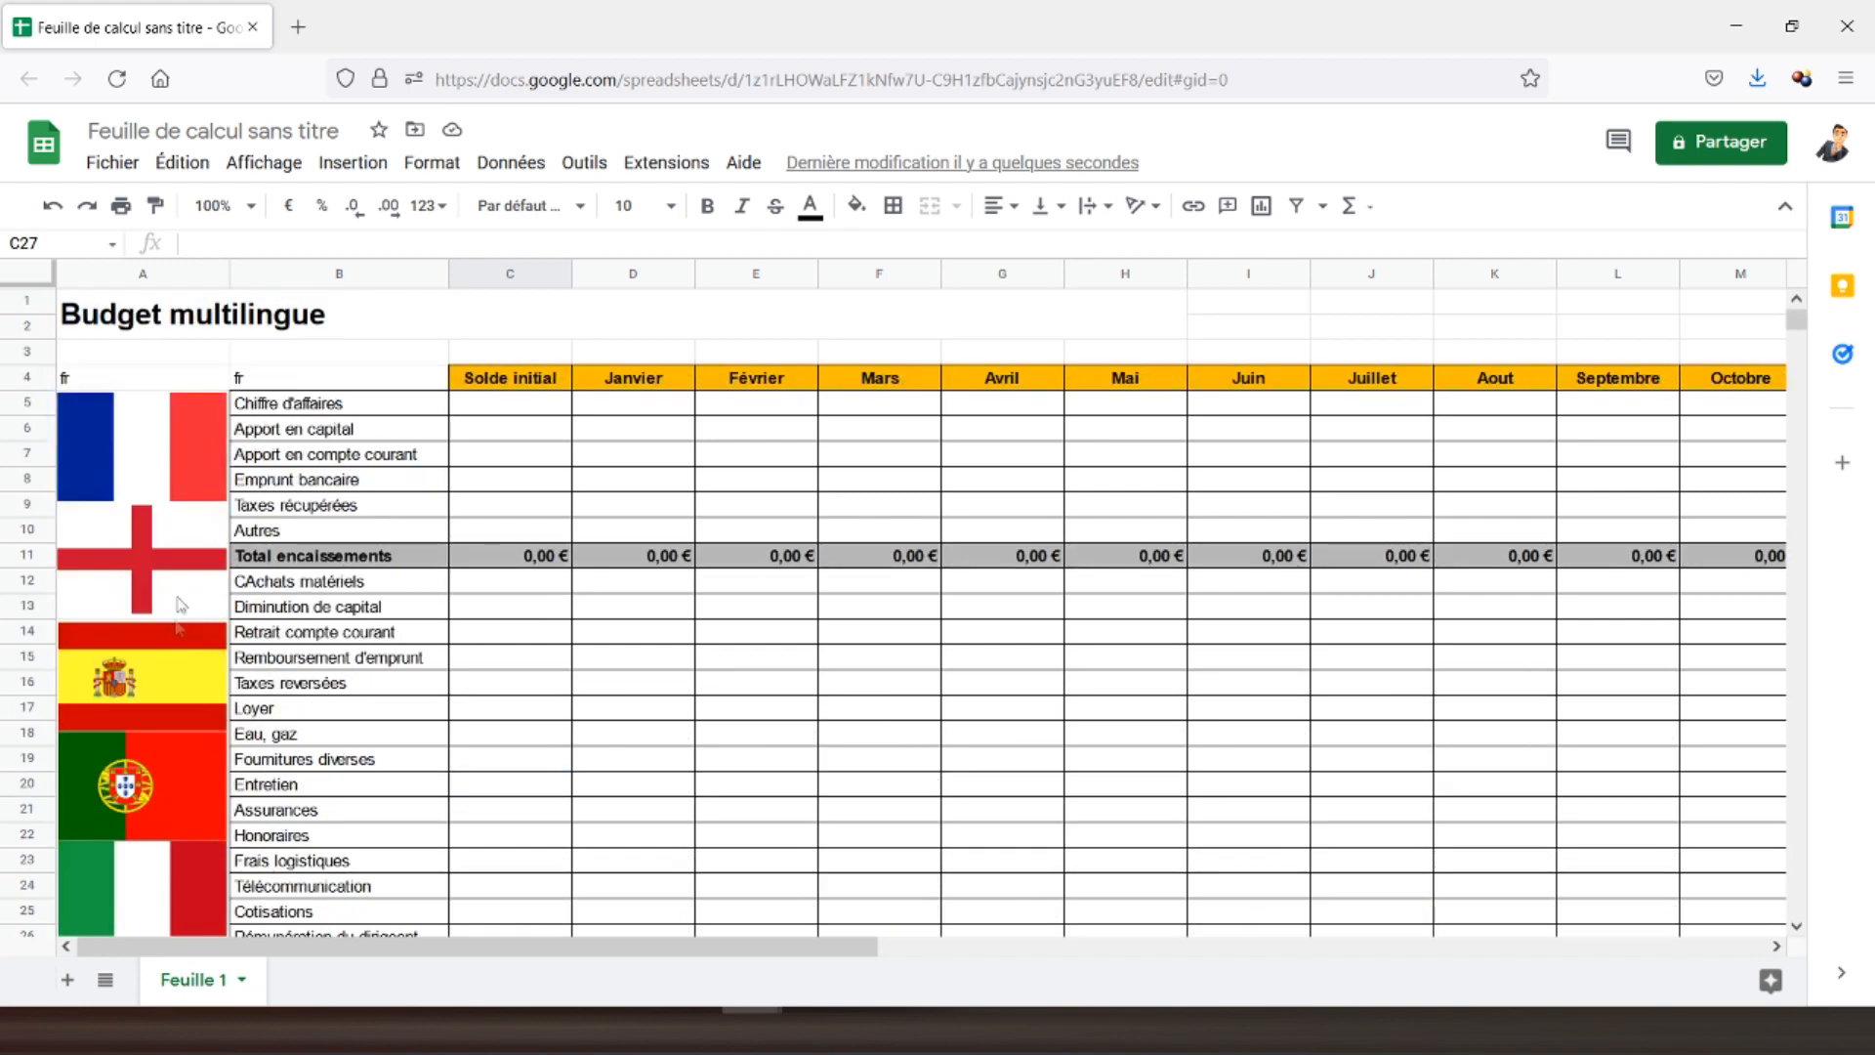
# - Change the target language code in B4 to "es" to test the translation of the budget
pyautogui.click(106, 310)
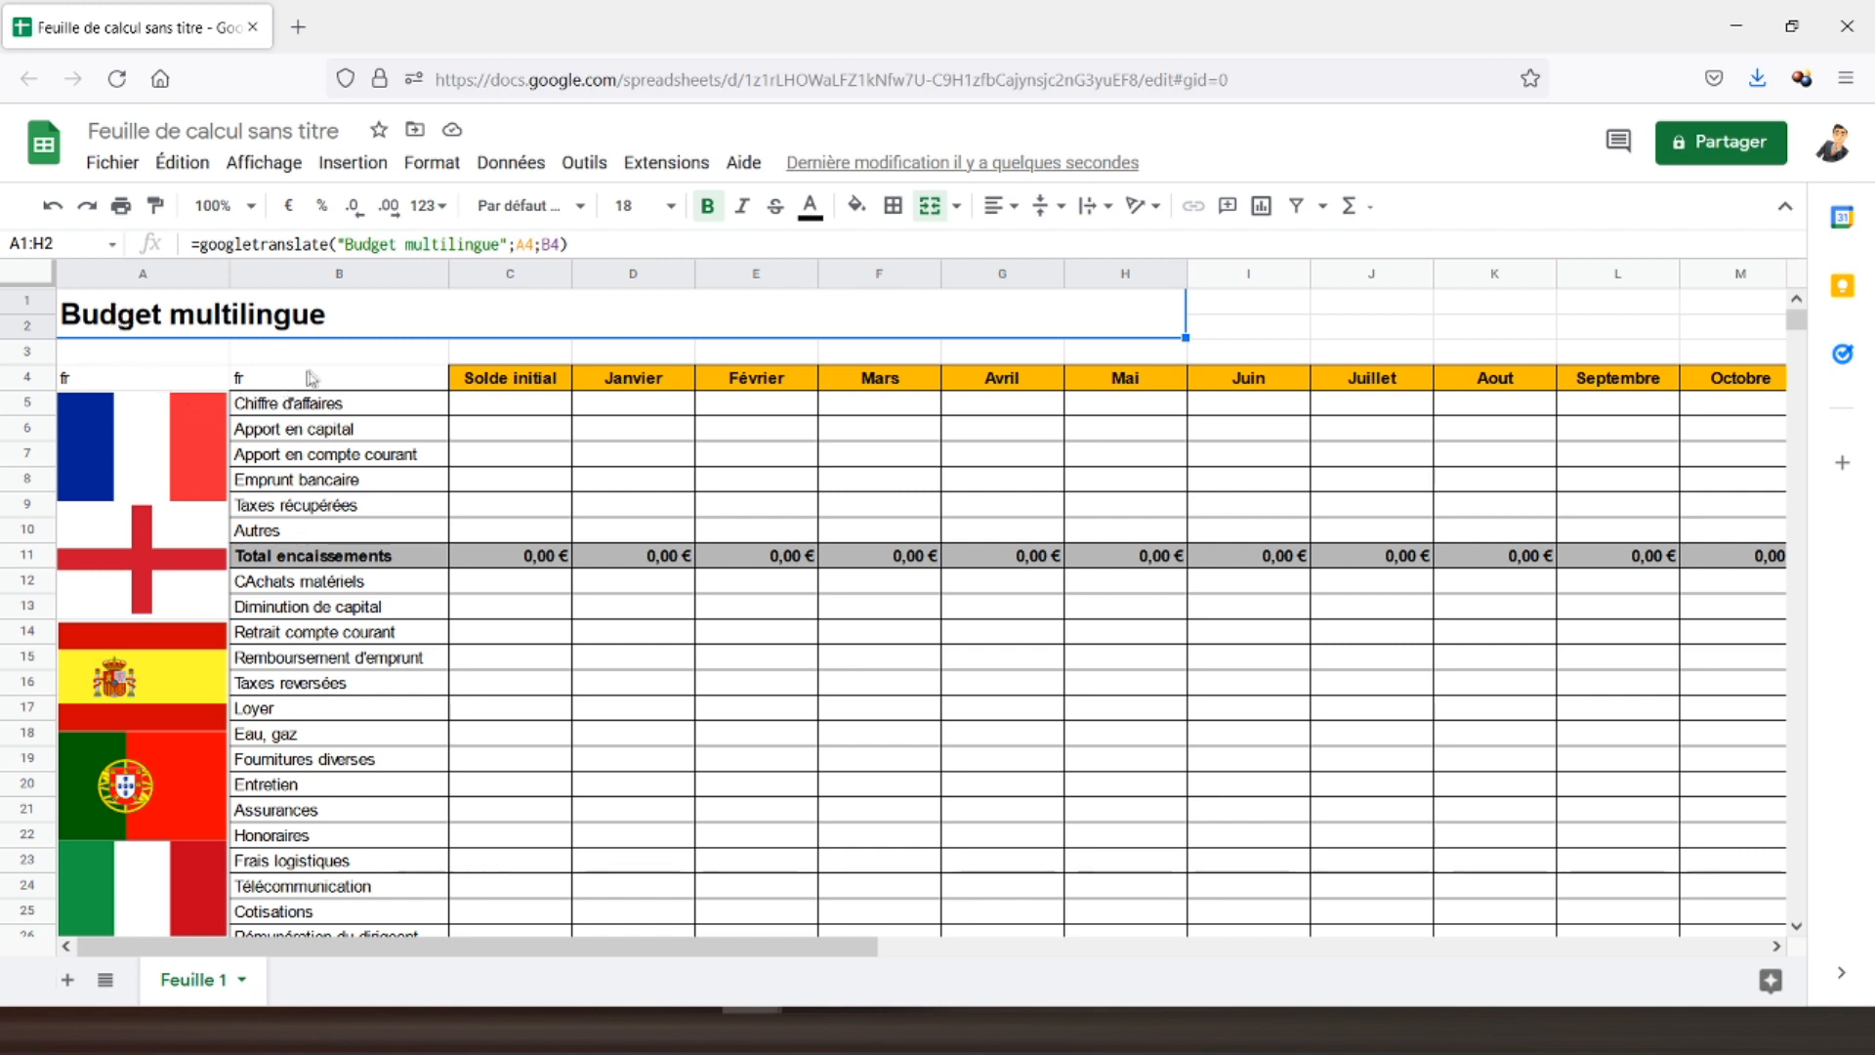
pyautogui.click(274, 383)
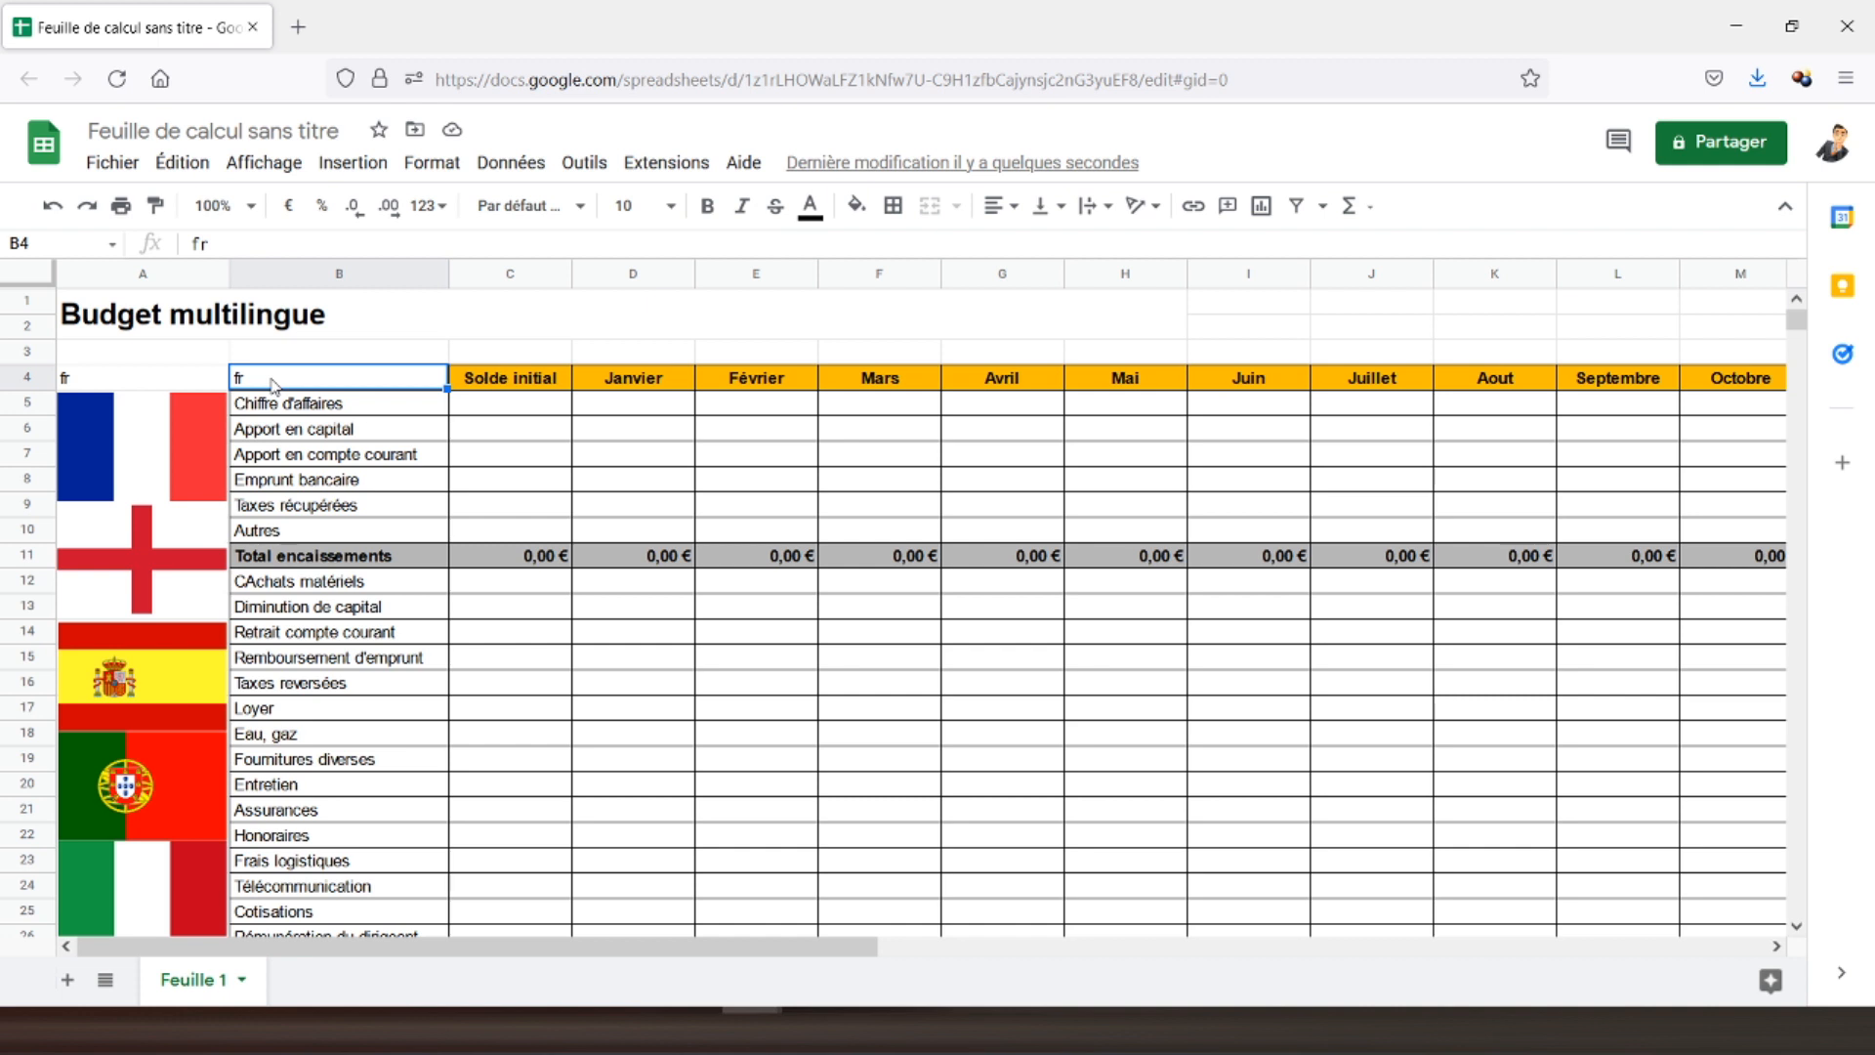
pyautogui.write('es')
pyautogui.press('Return')
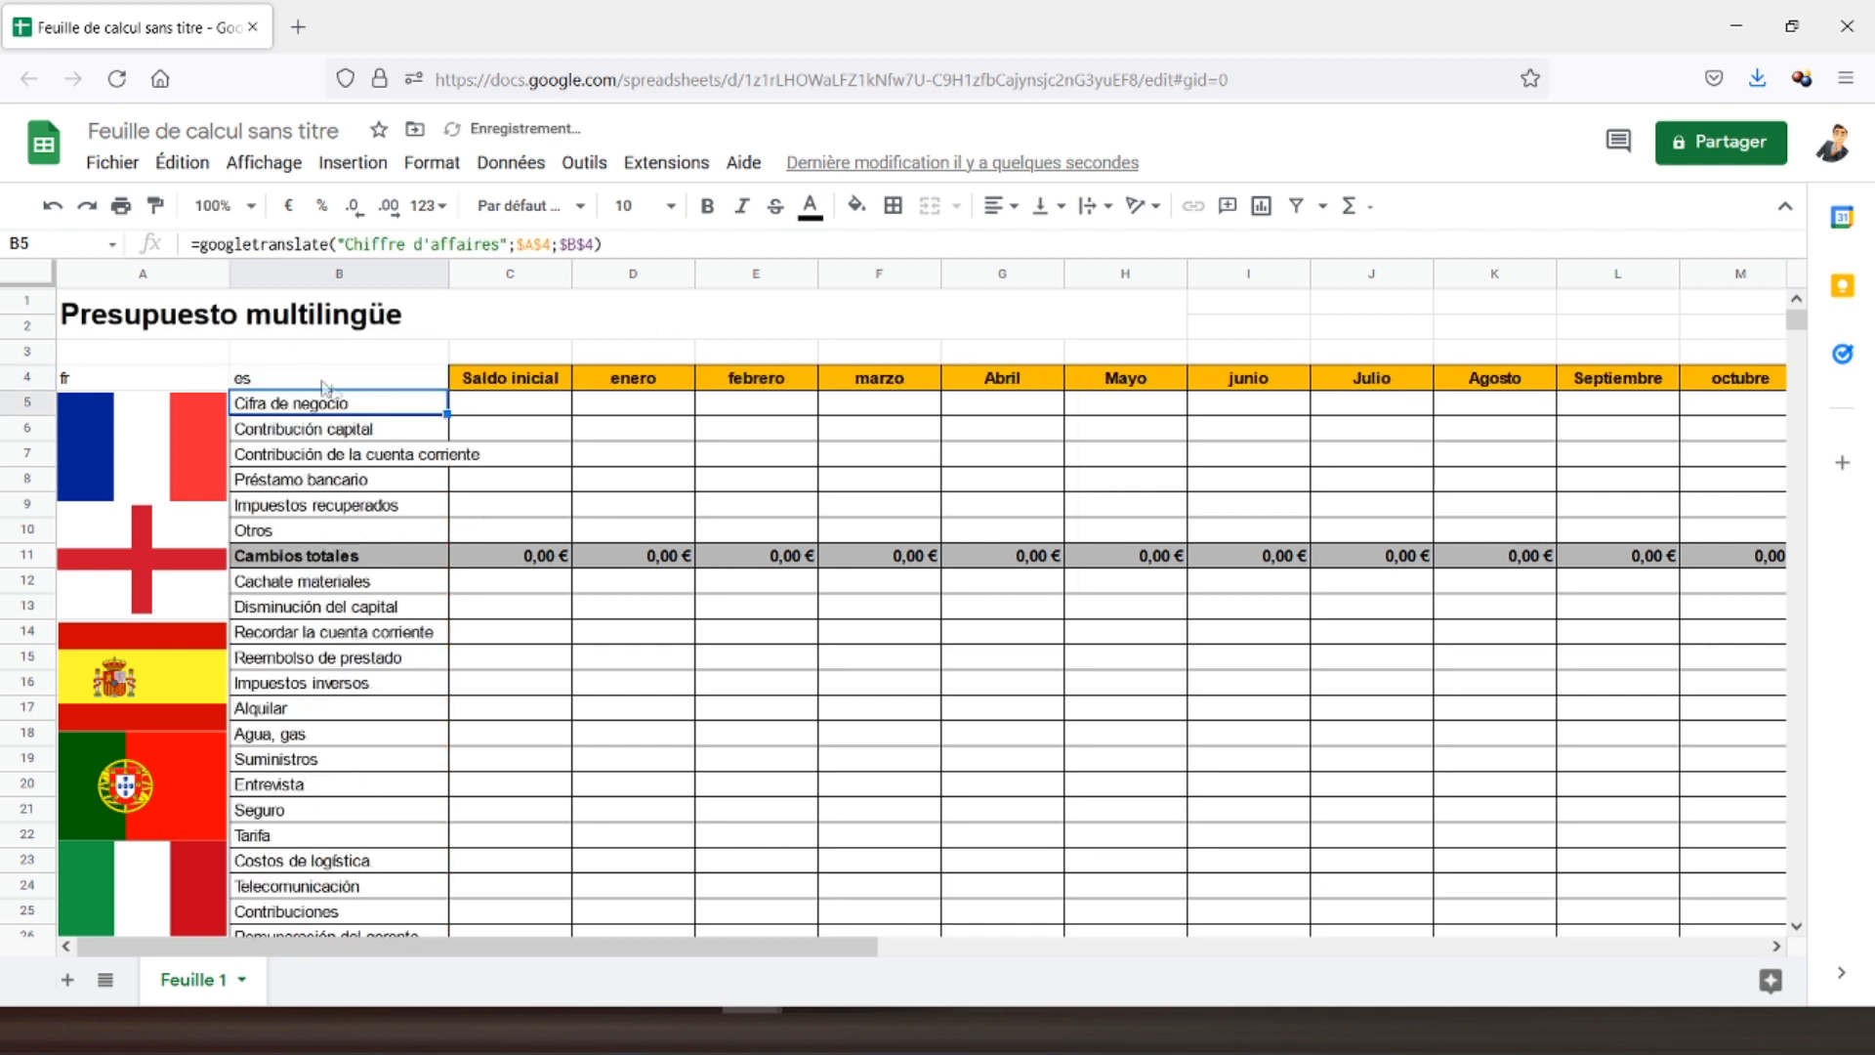
# - Set the target language code in B4 back to "fr"
pyautogui.click(287, 382)
pyautogui.write('fr')
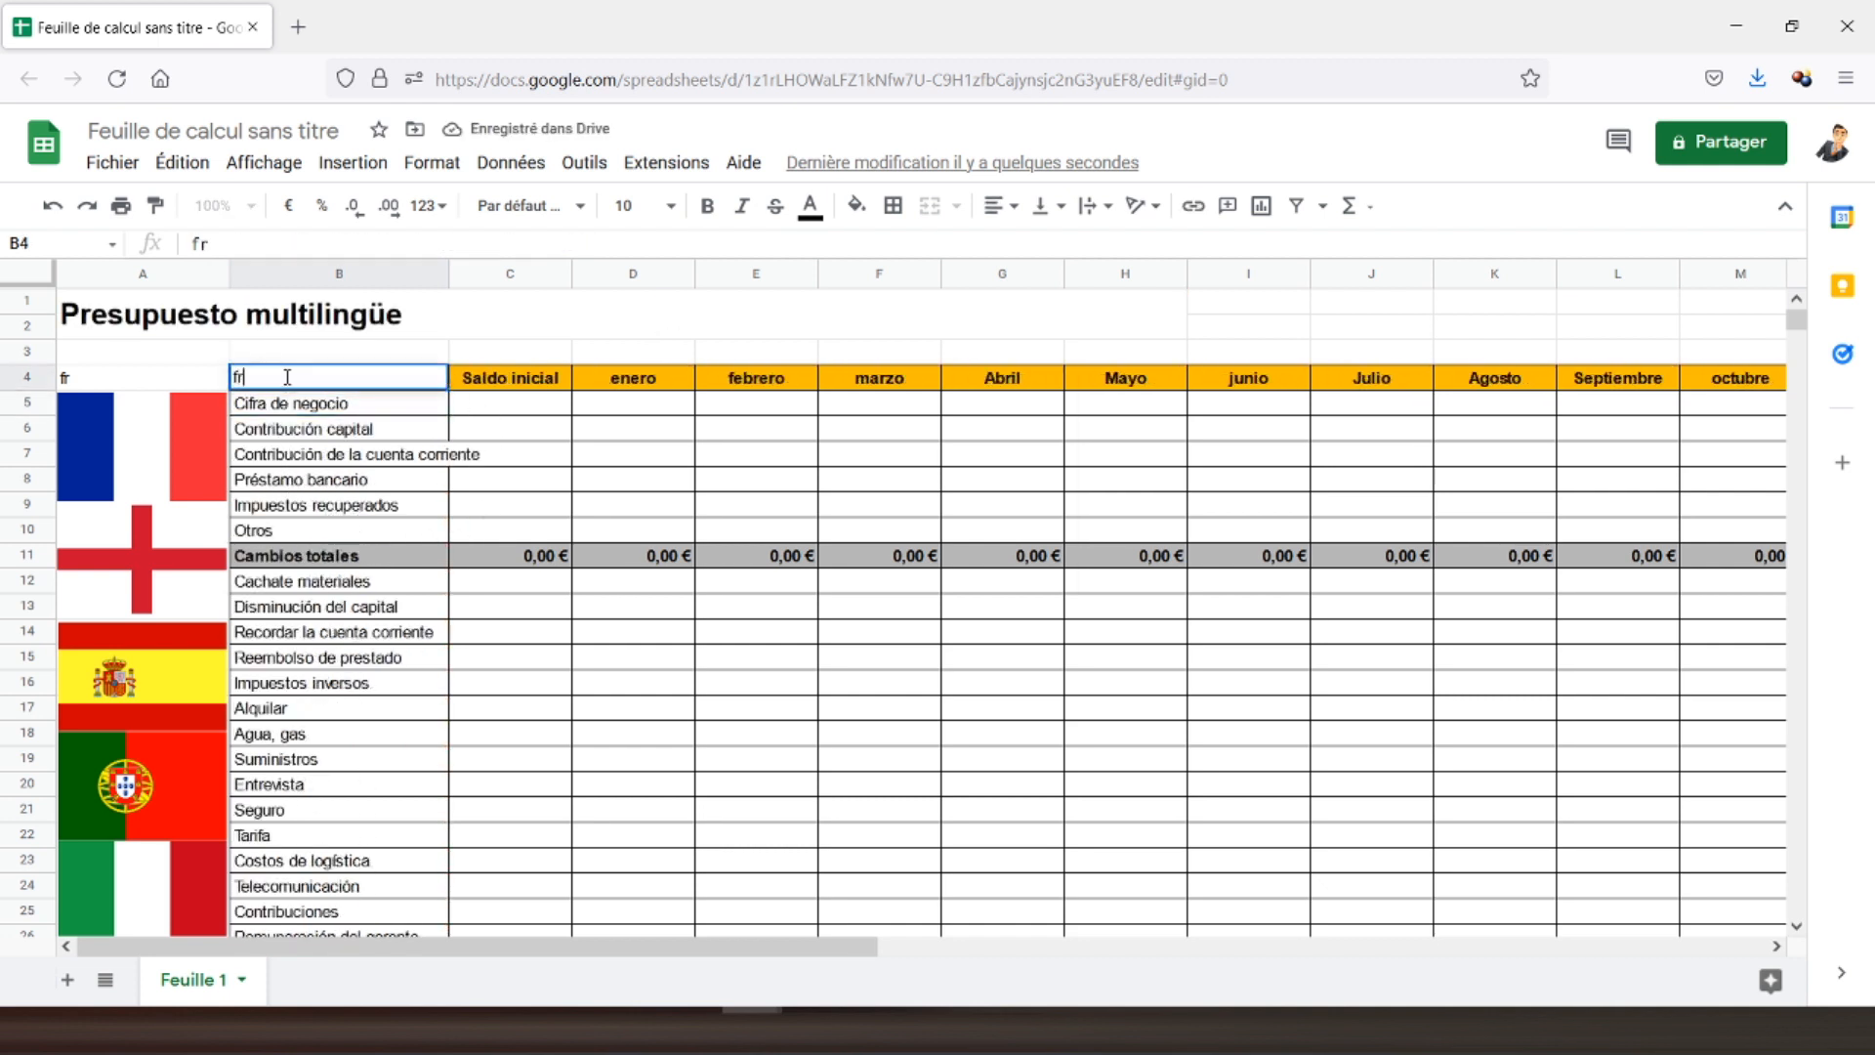
pyautogui.press('Return')
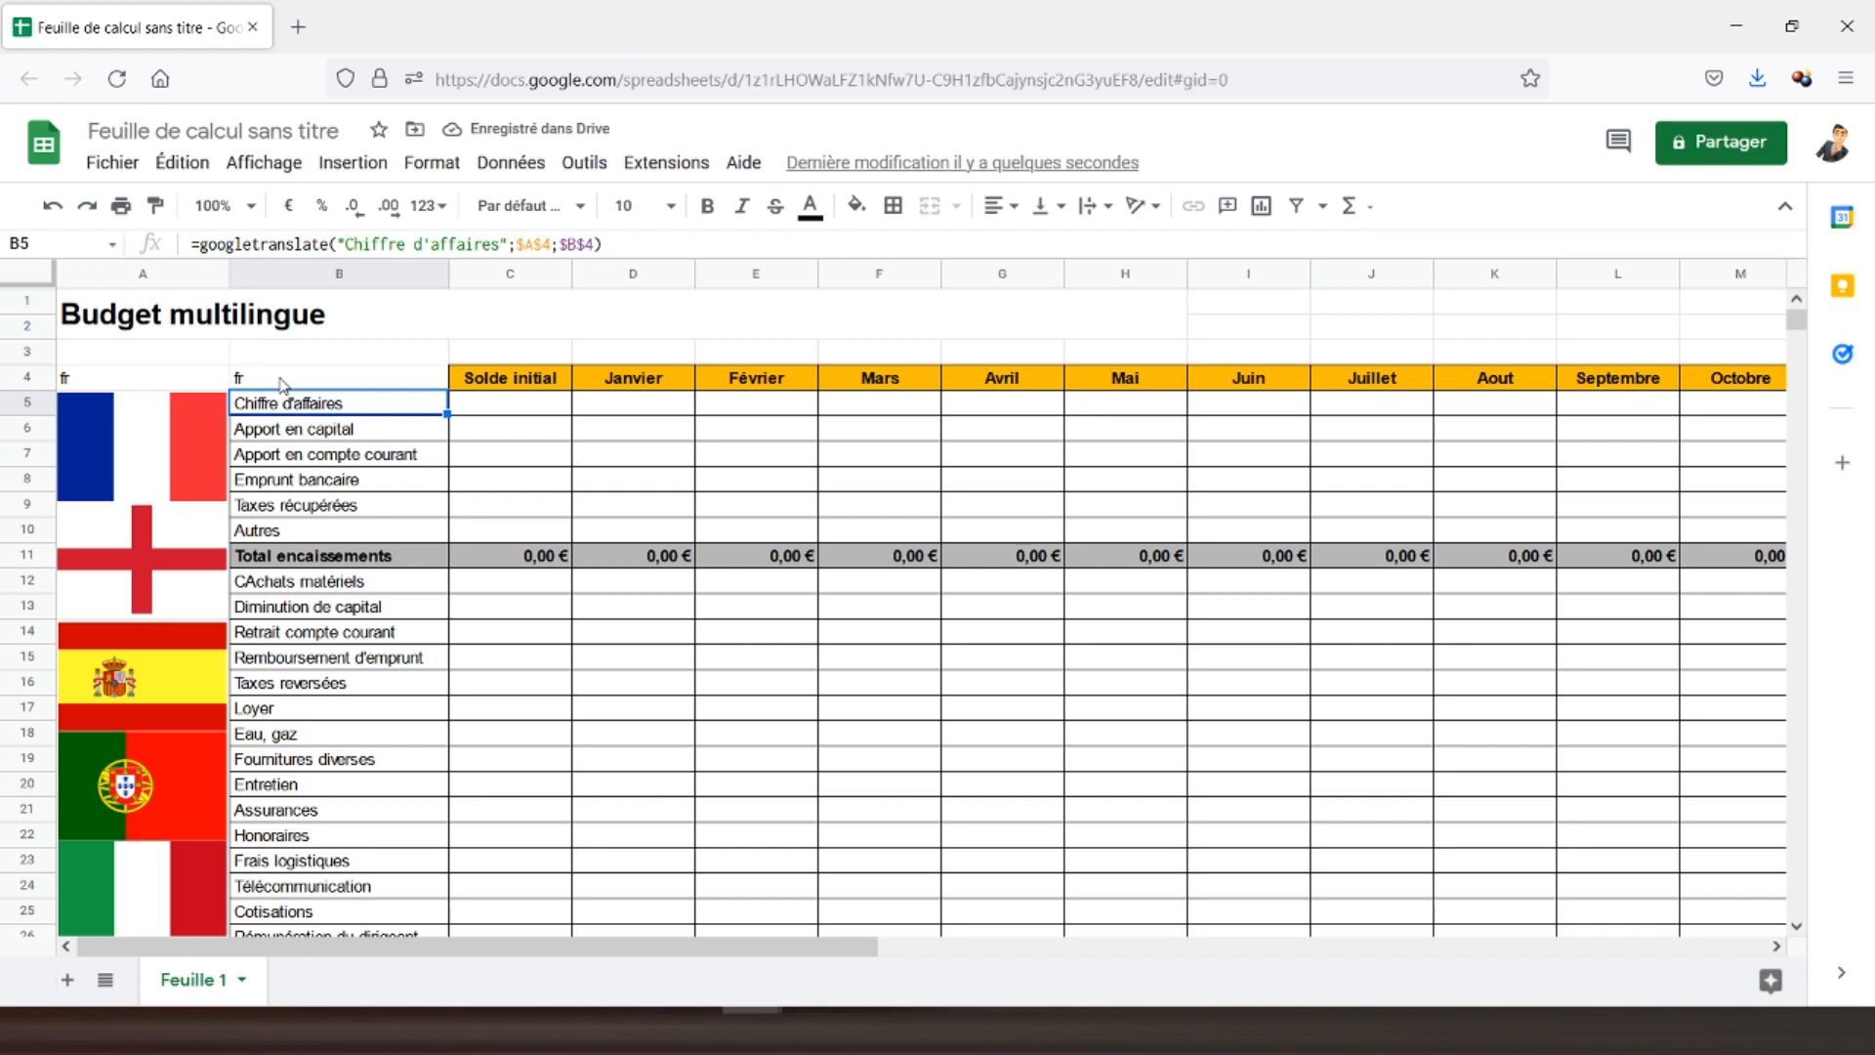
# - Record a new macro with absolute references that clears cell B4 and enters "fr" in it
pyautogui.click(139, 315)
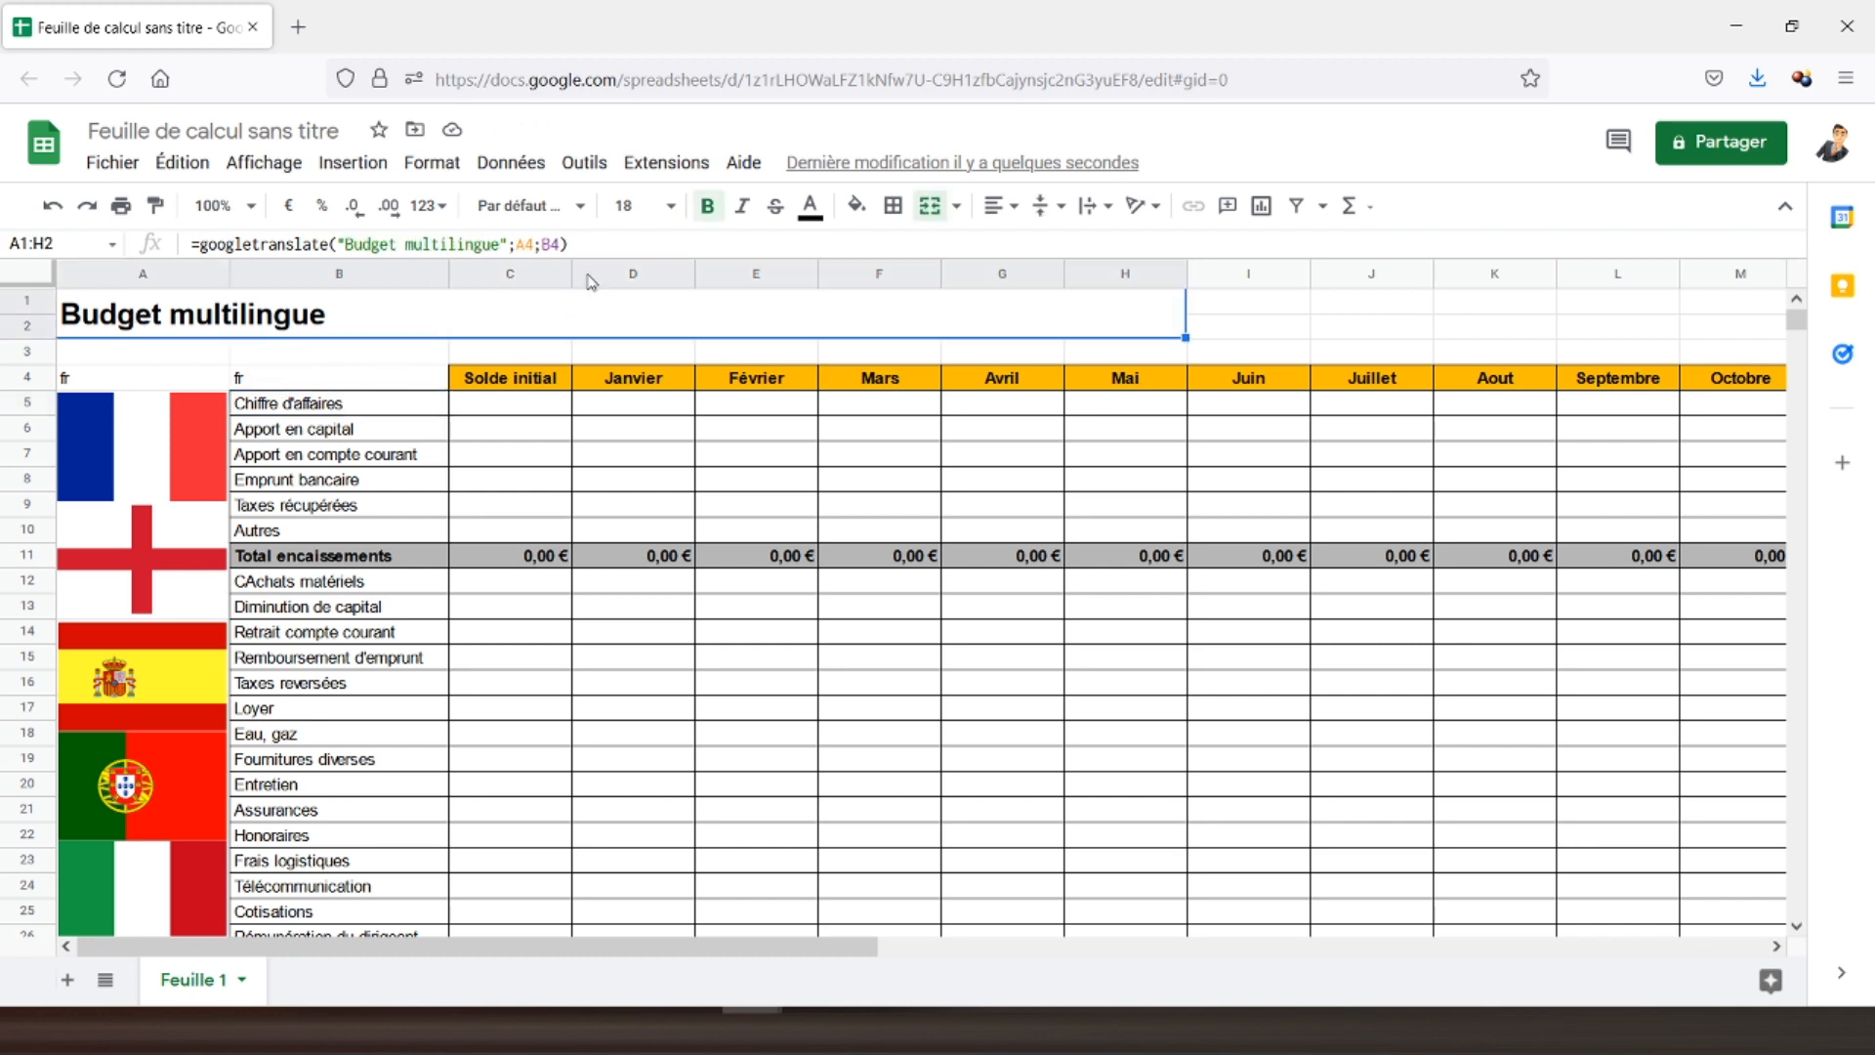
pyautogui.click(666, 176)
pyautogui.moveTo(836, 248)
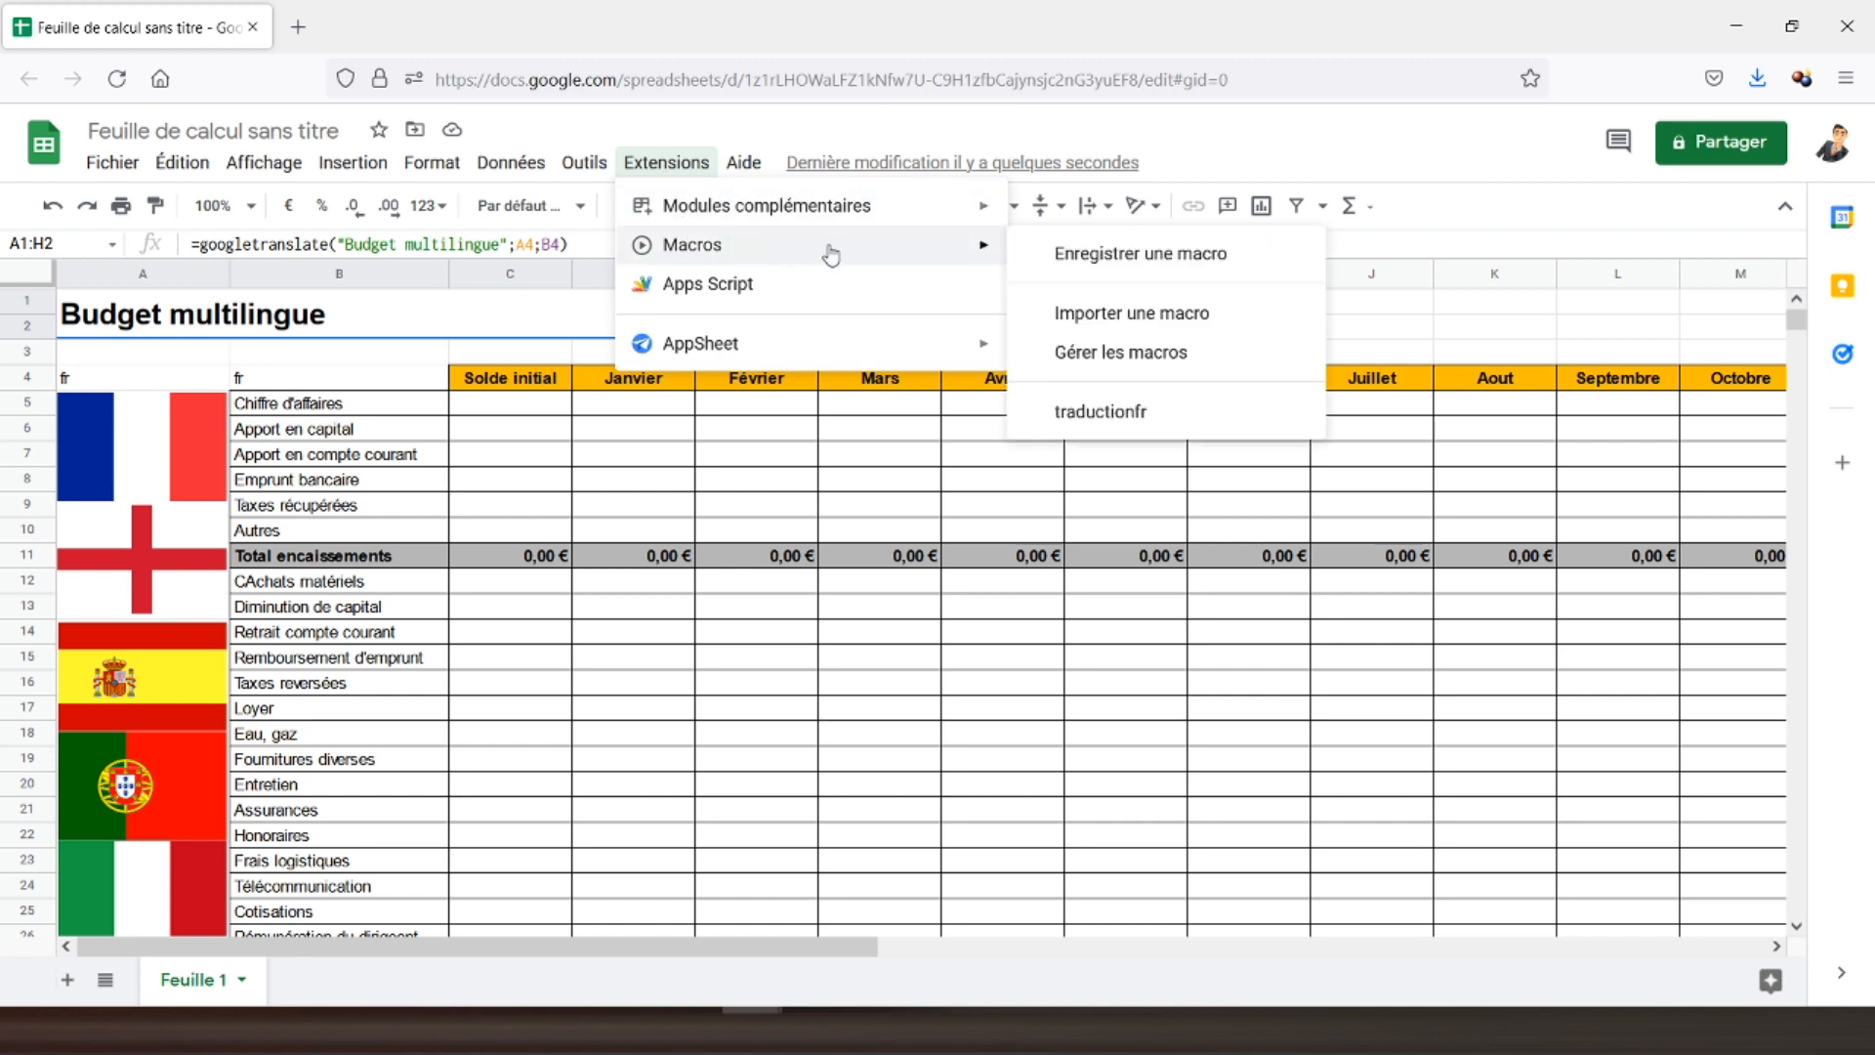
pyautogui.click(1140, 254)
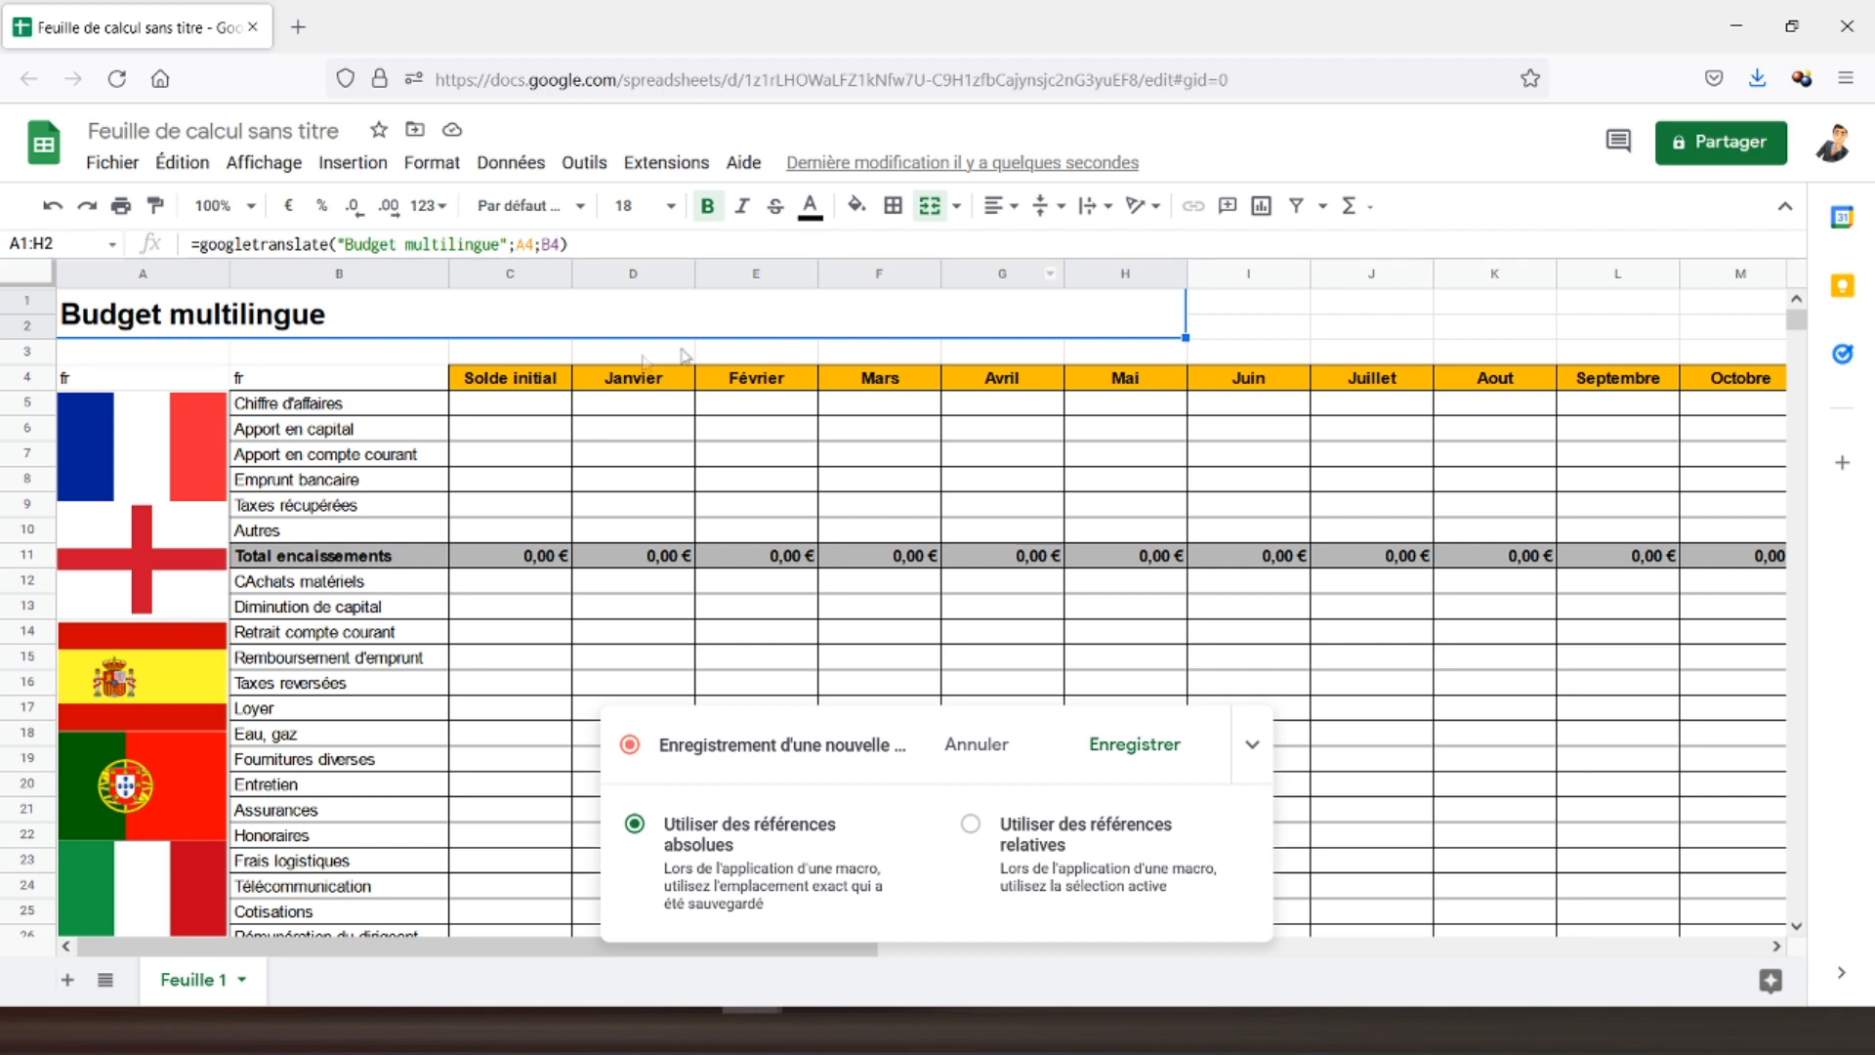
pyautogui.click(290, 383)
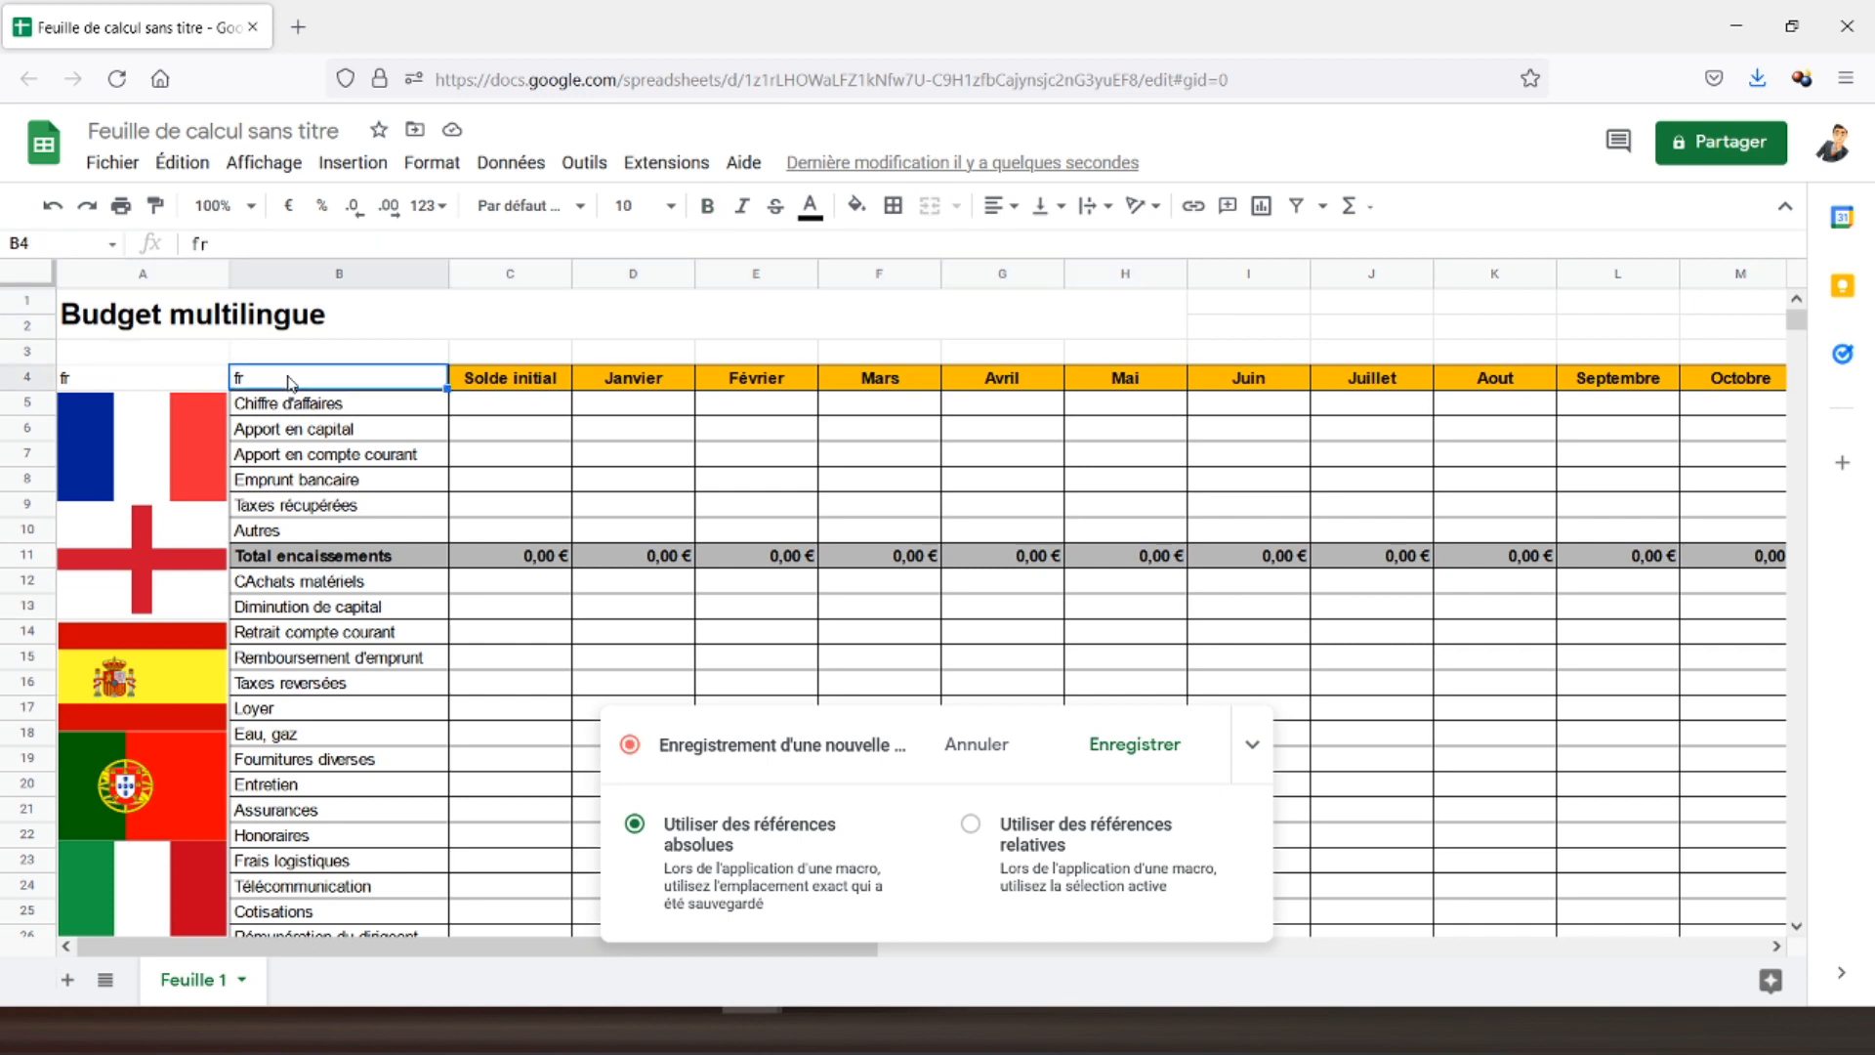
pyautogui.press('Delete')
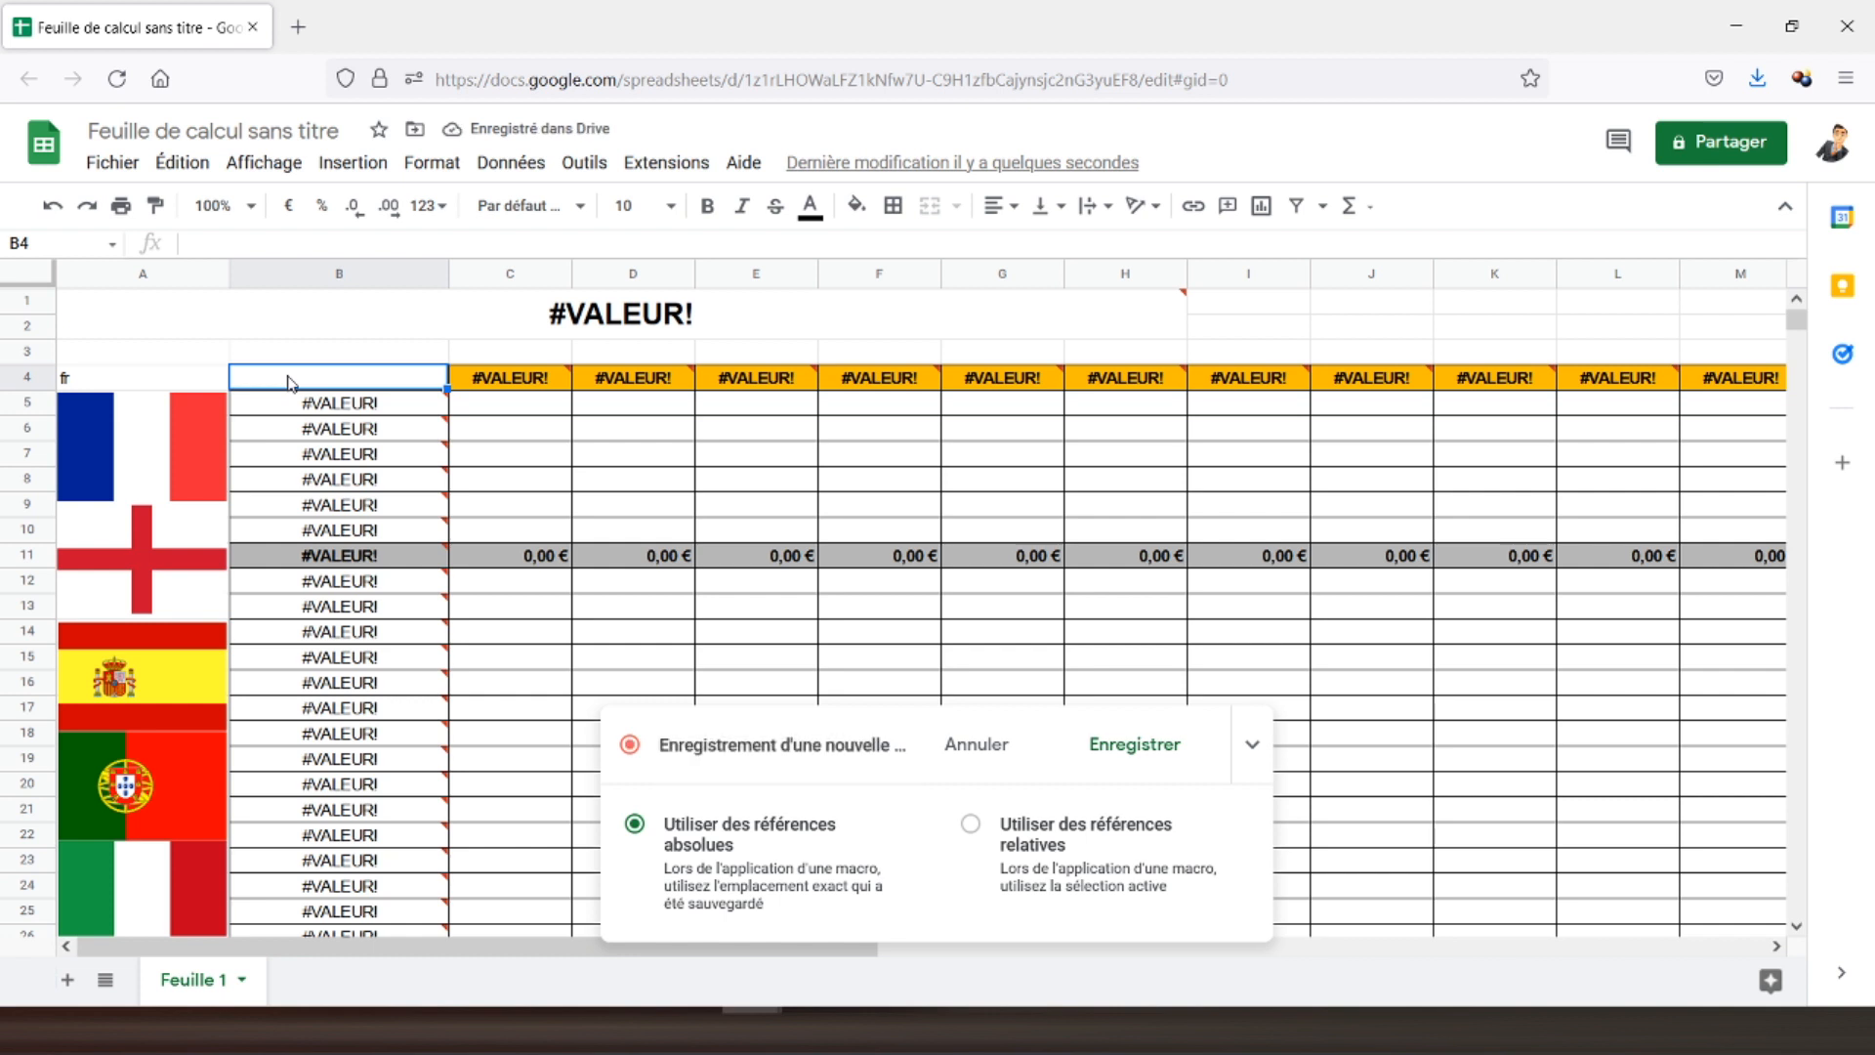
pyautogui.write('fr')
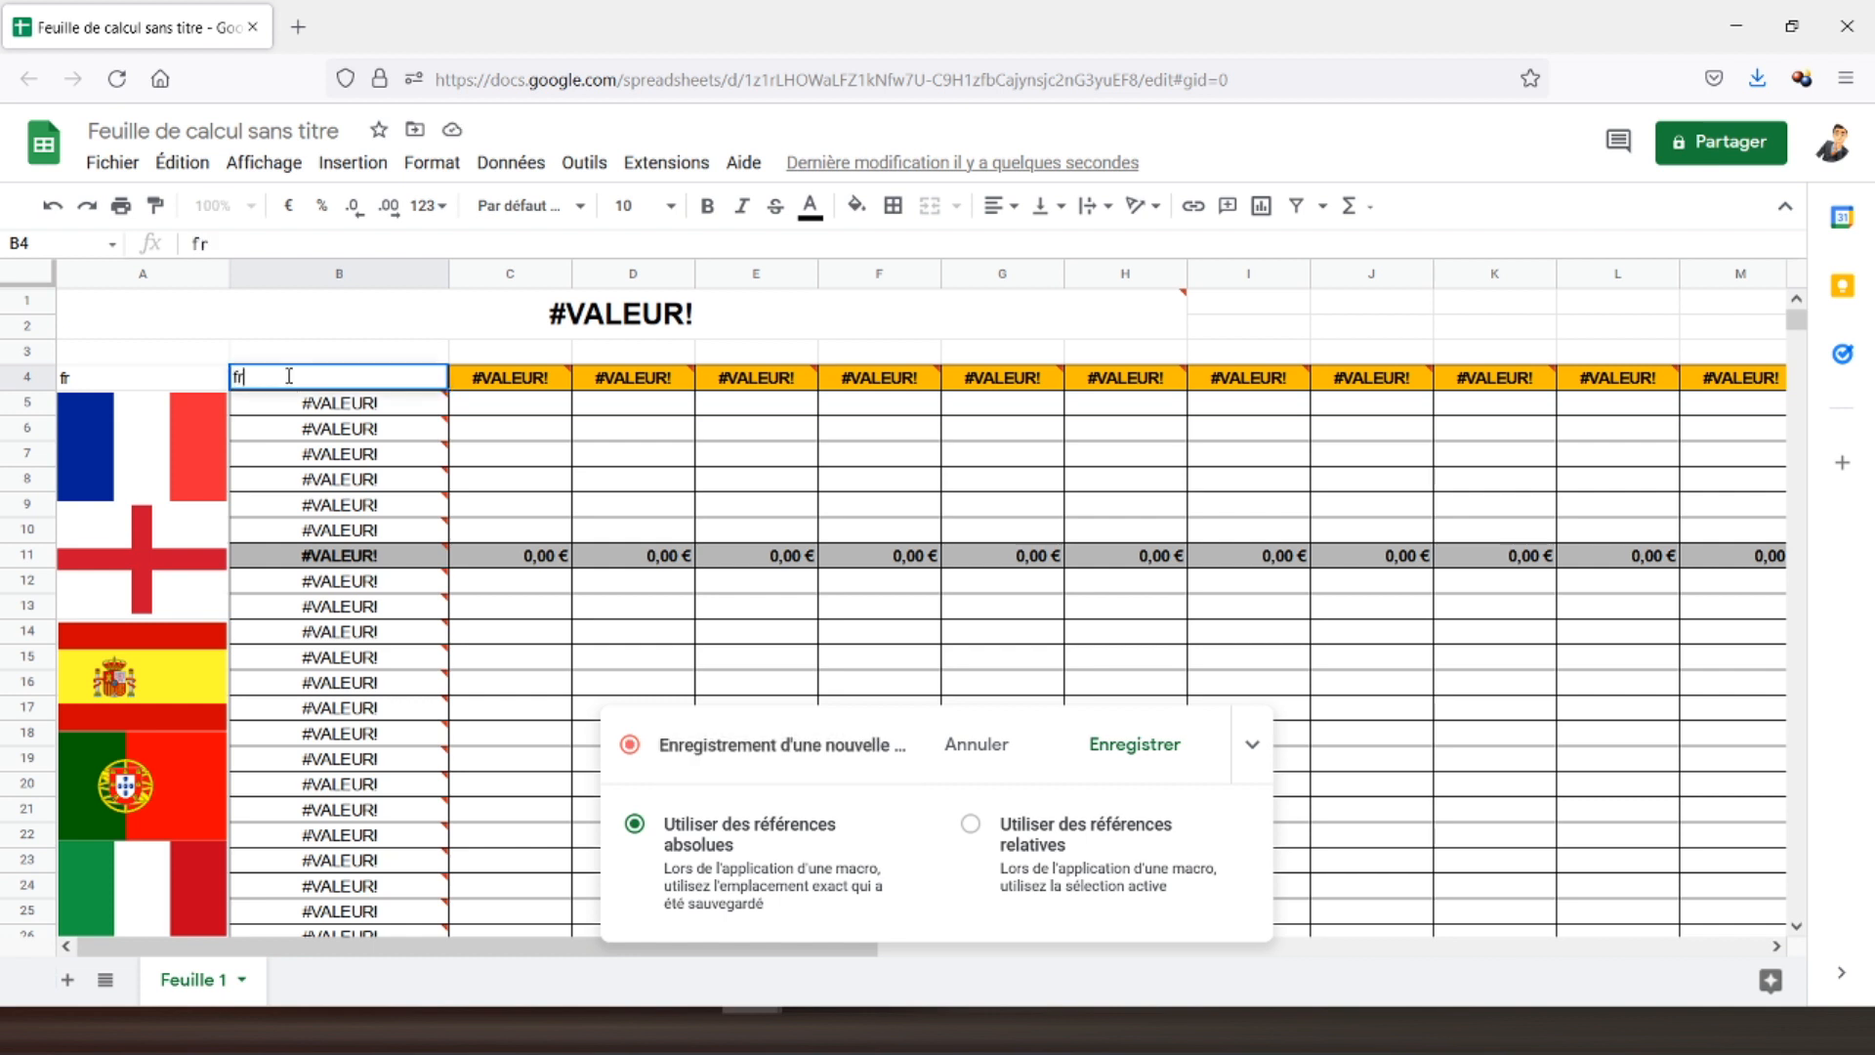
pyautogui.press('Return')
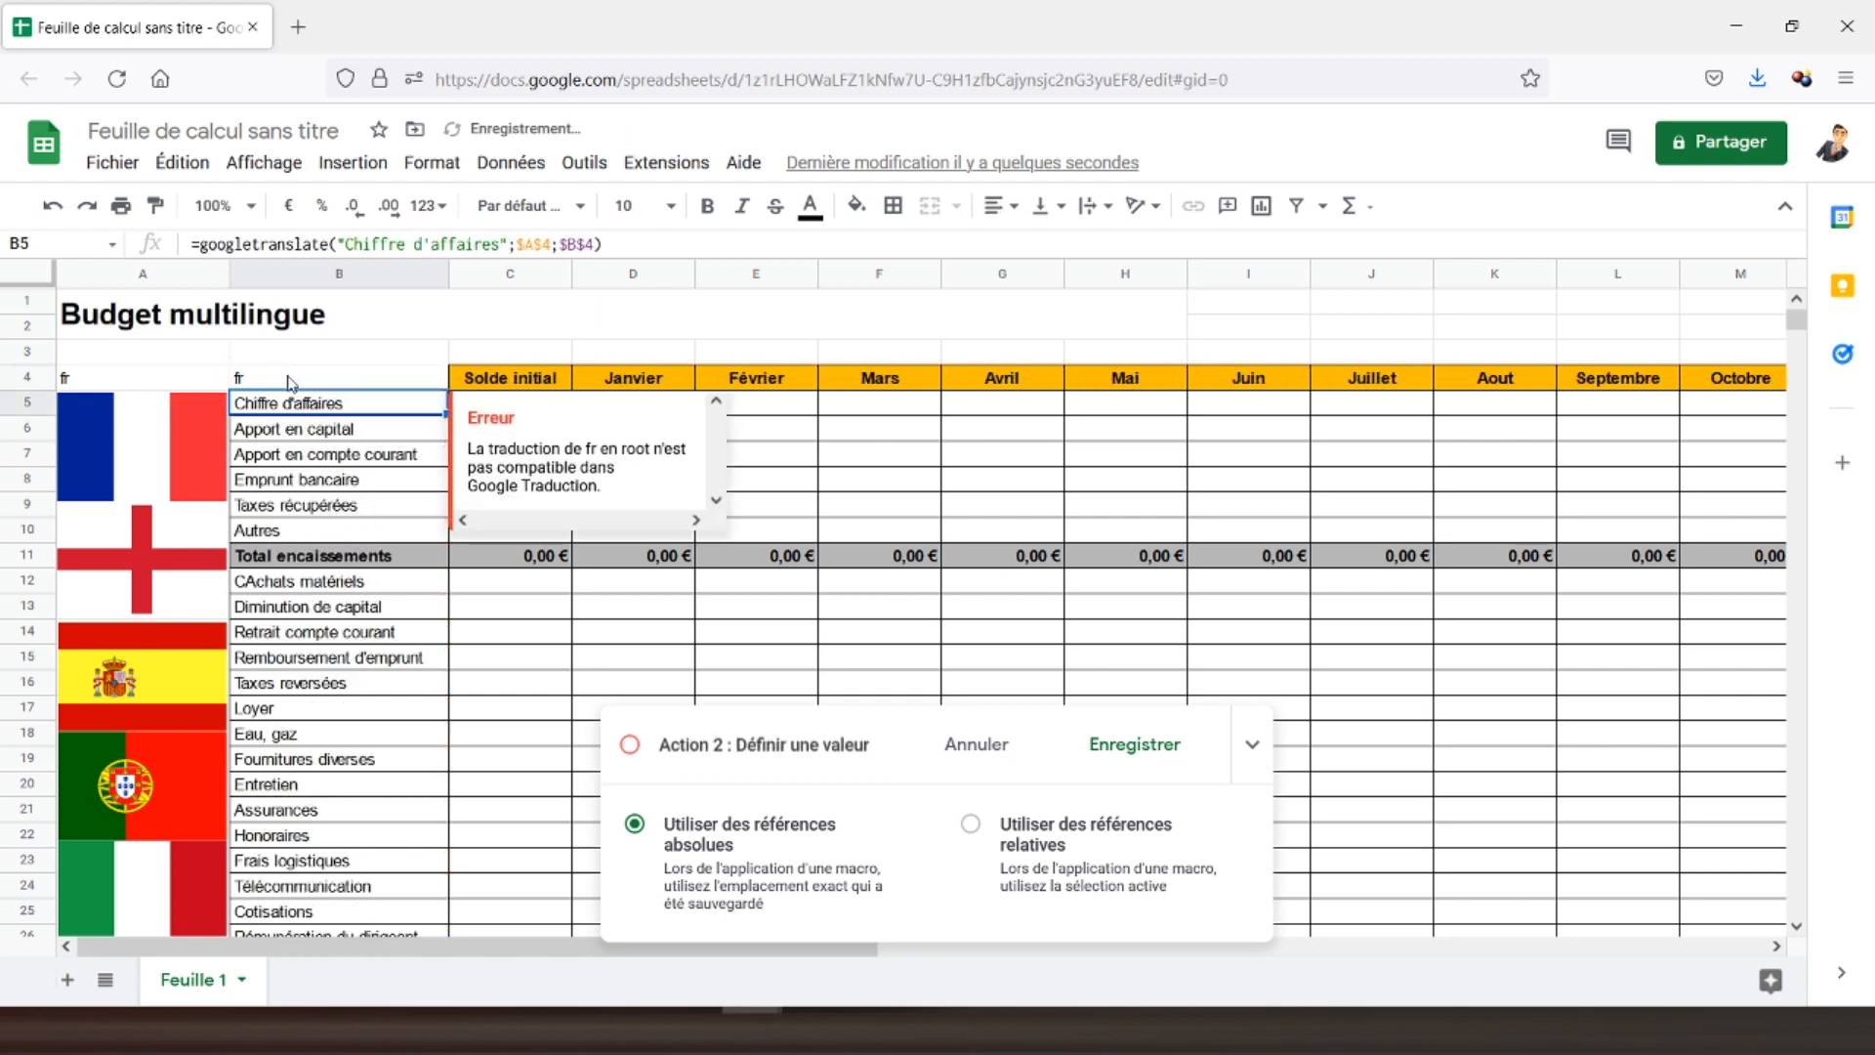
# - Save the recorded macro as "traductionfr" and run it from the Apps Script editor
pyautogui.click(1134, 744)
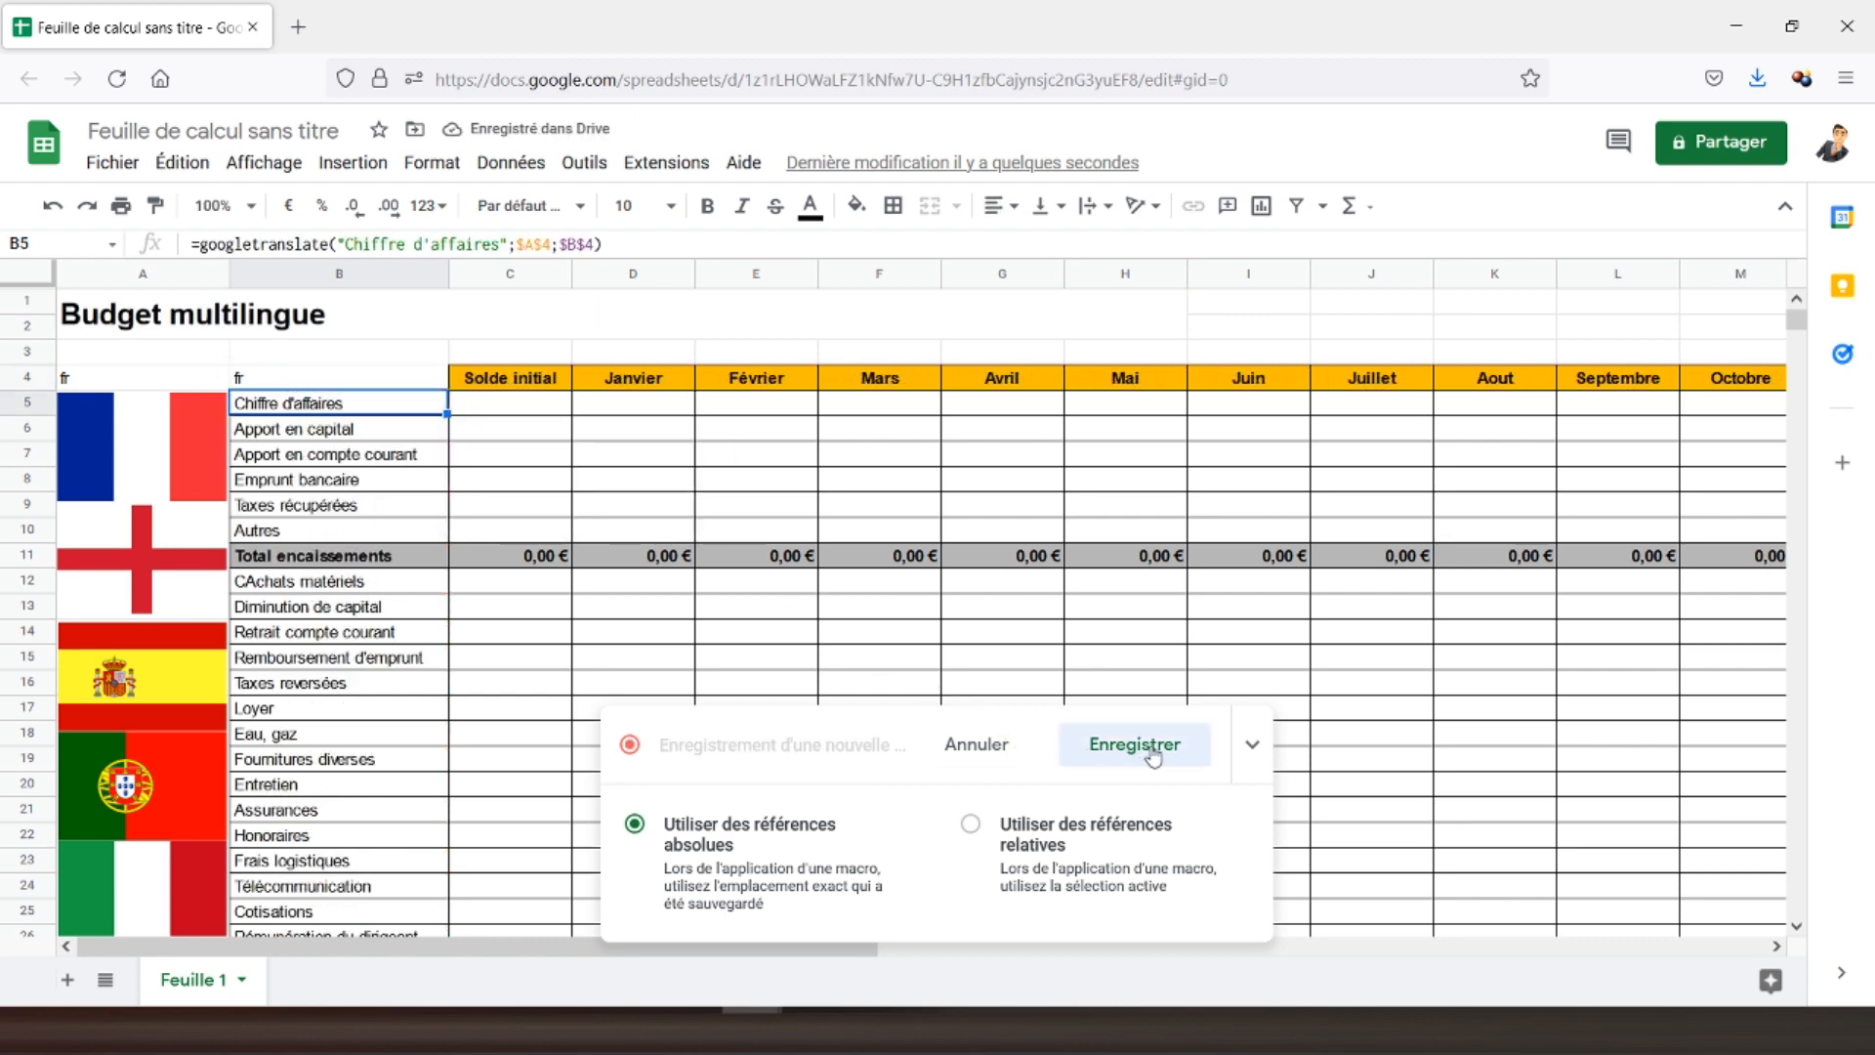
pyautogui.write('traductionfr')
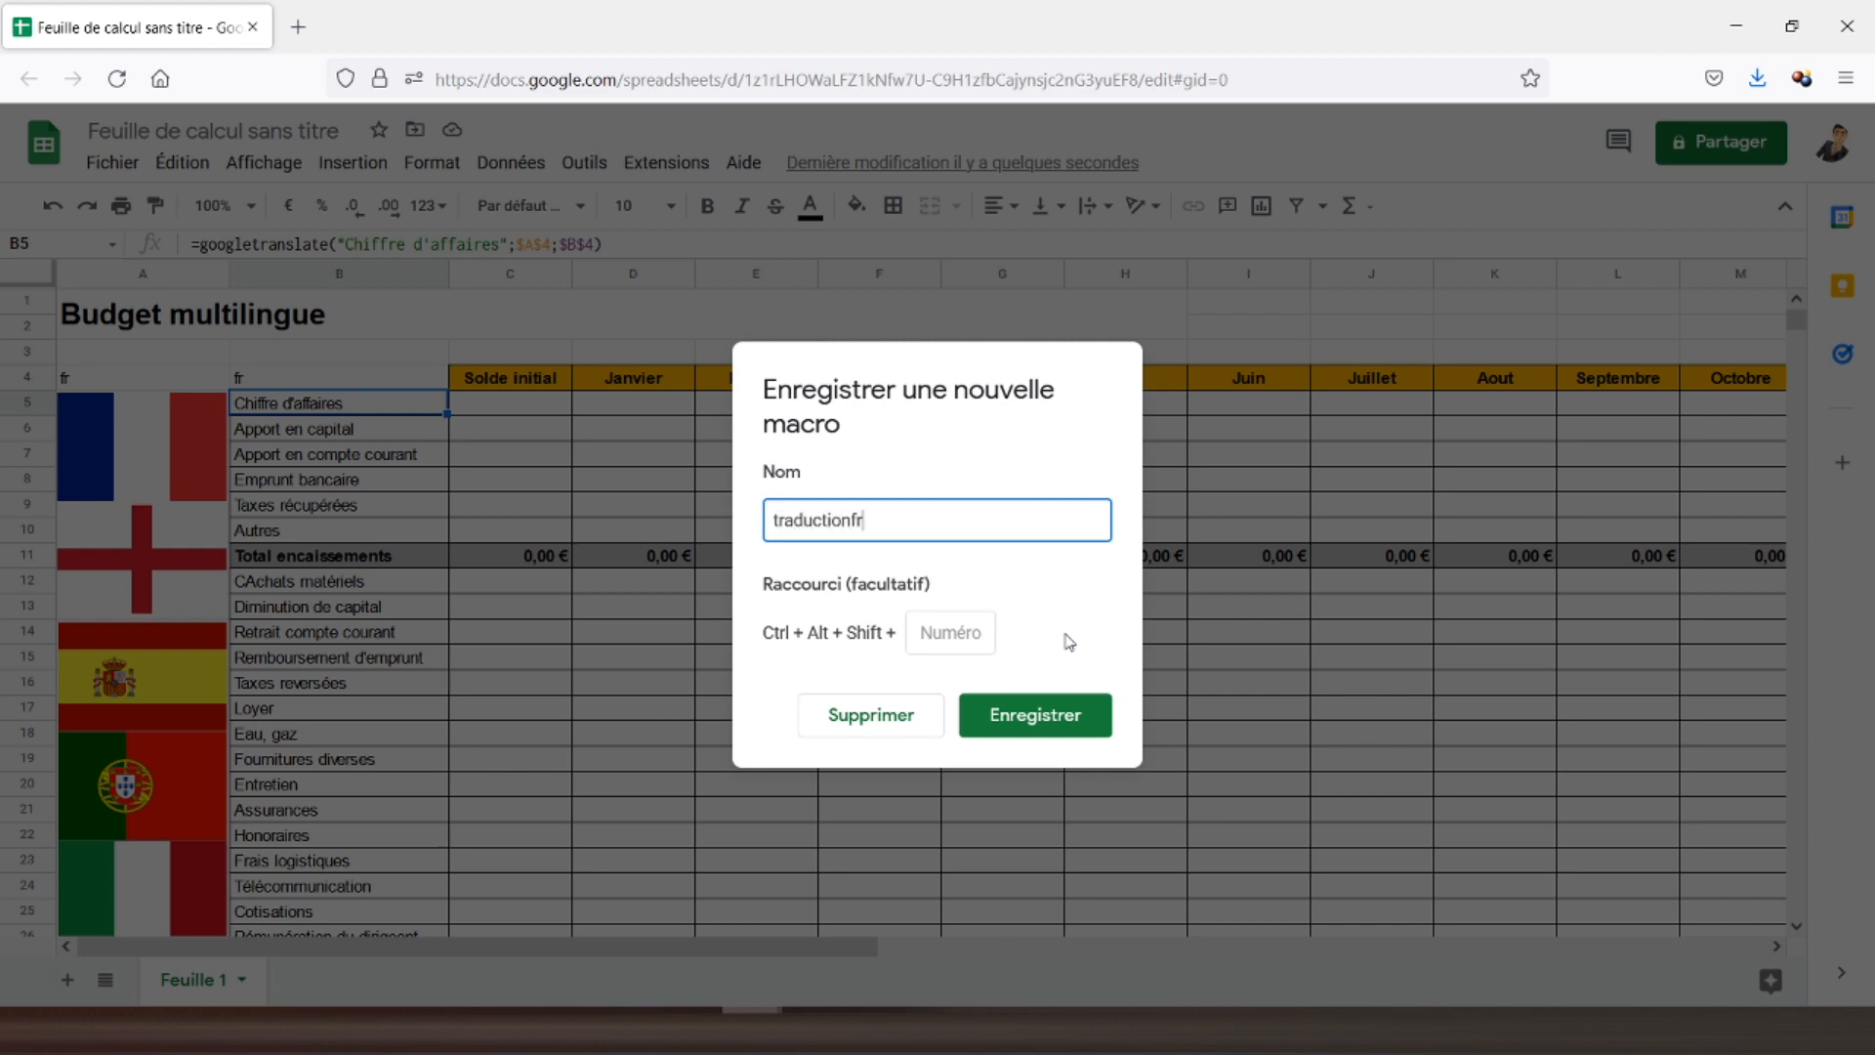
pyautogui.click(1043, 714)
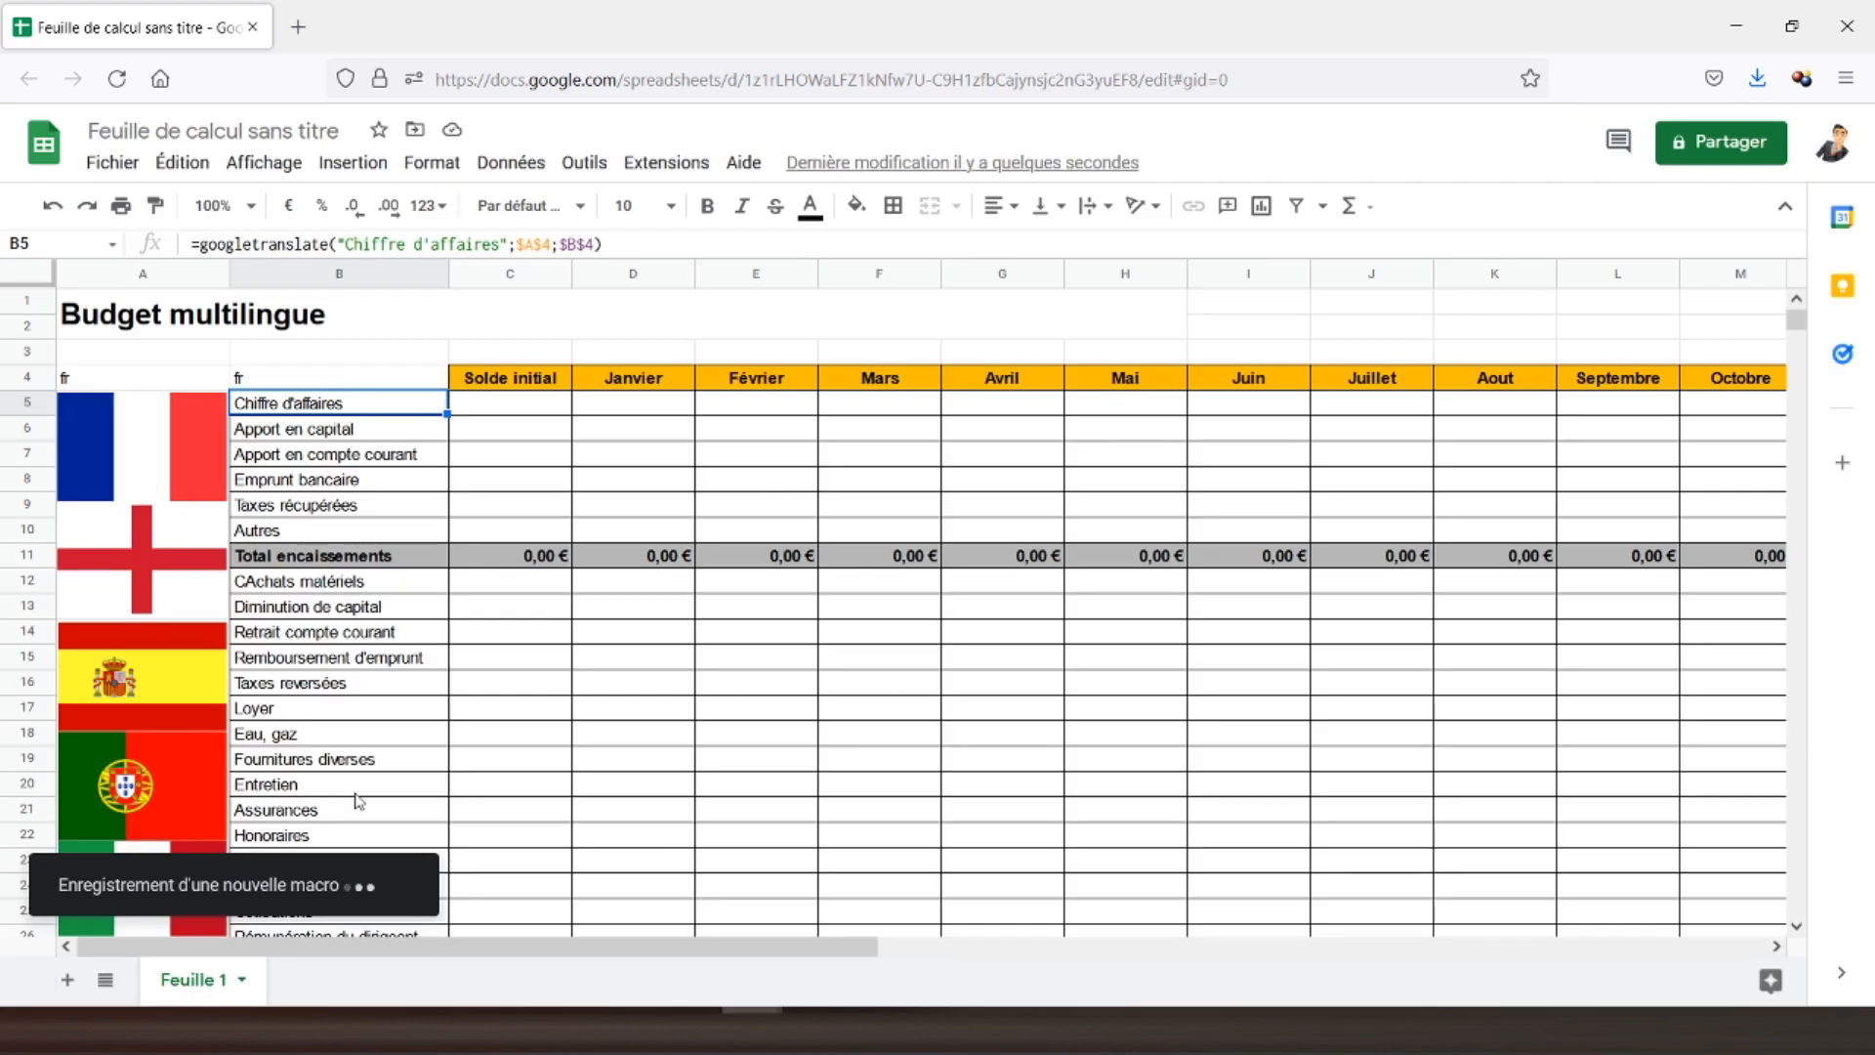
pyautogui.click(346, 879)
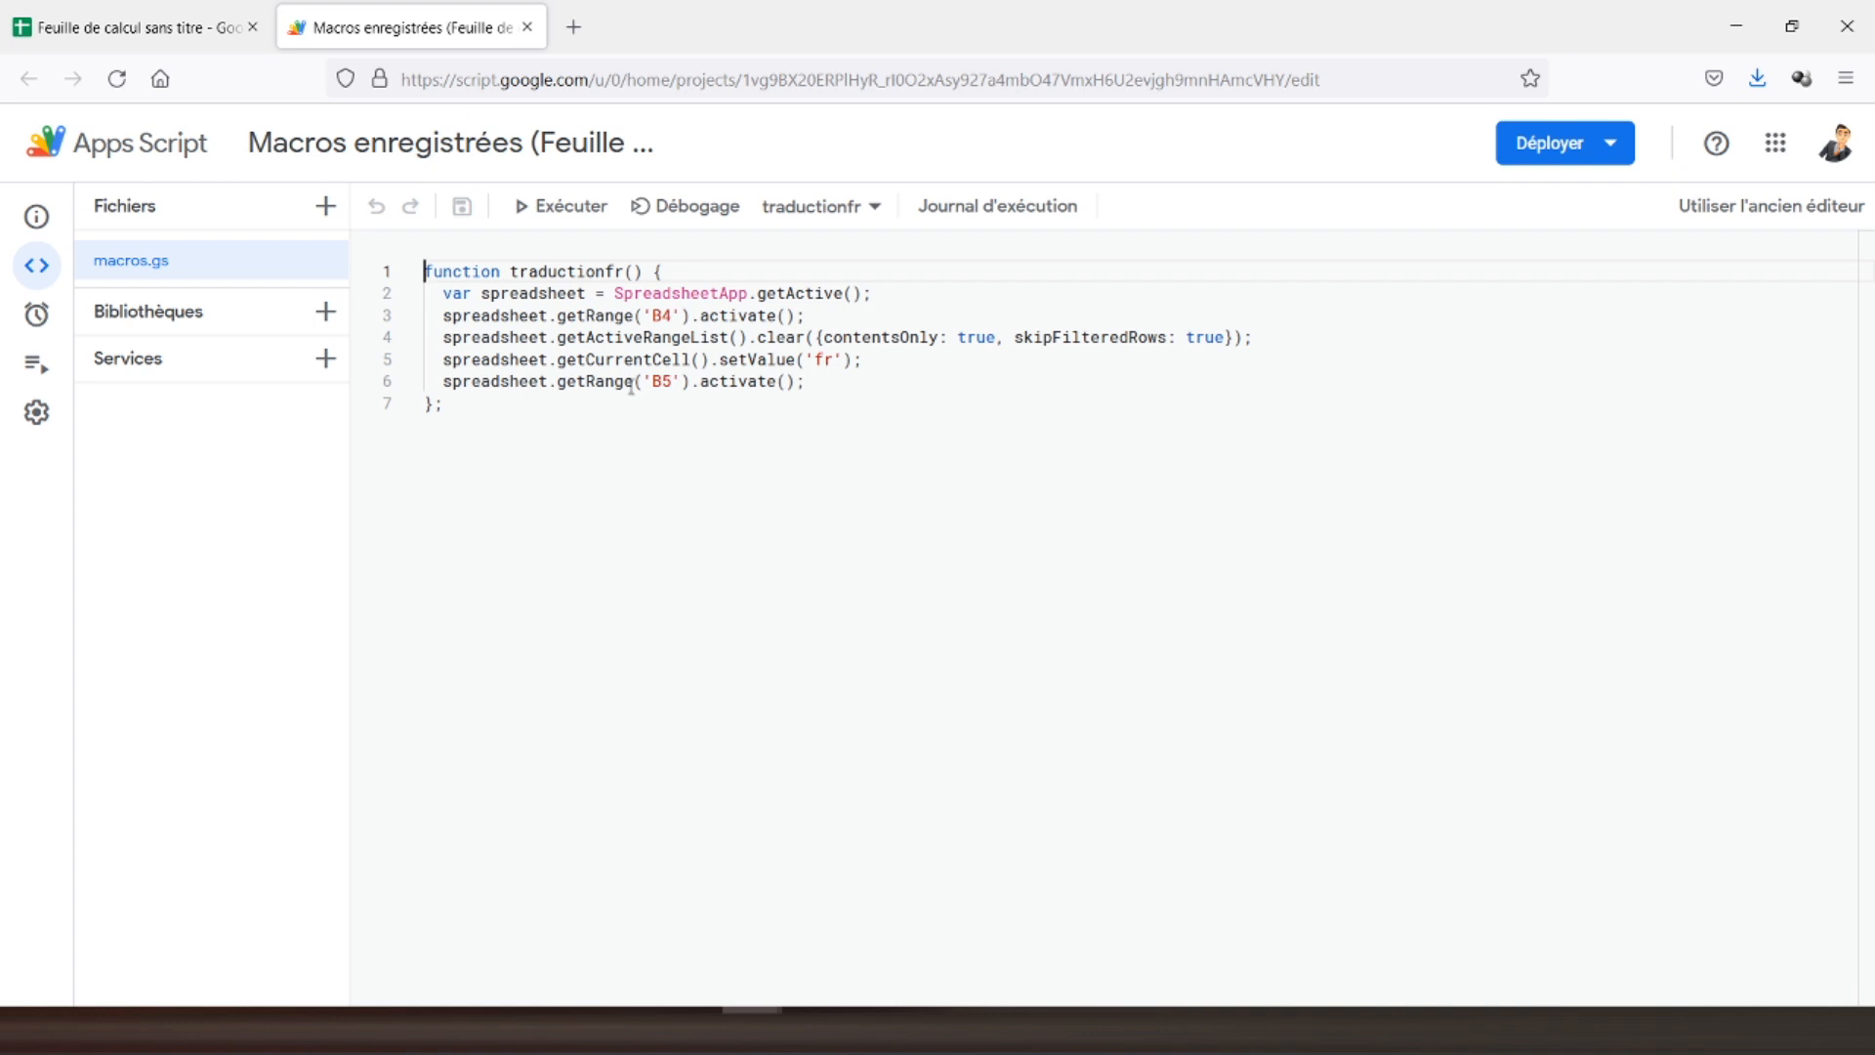
pyautogui.click(570, 216)
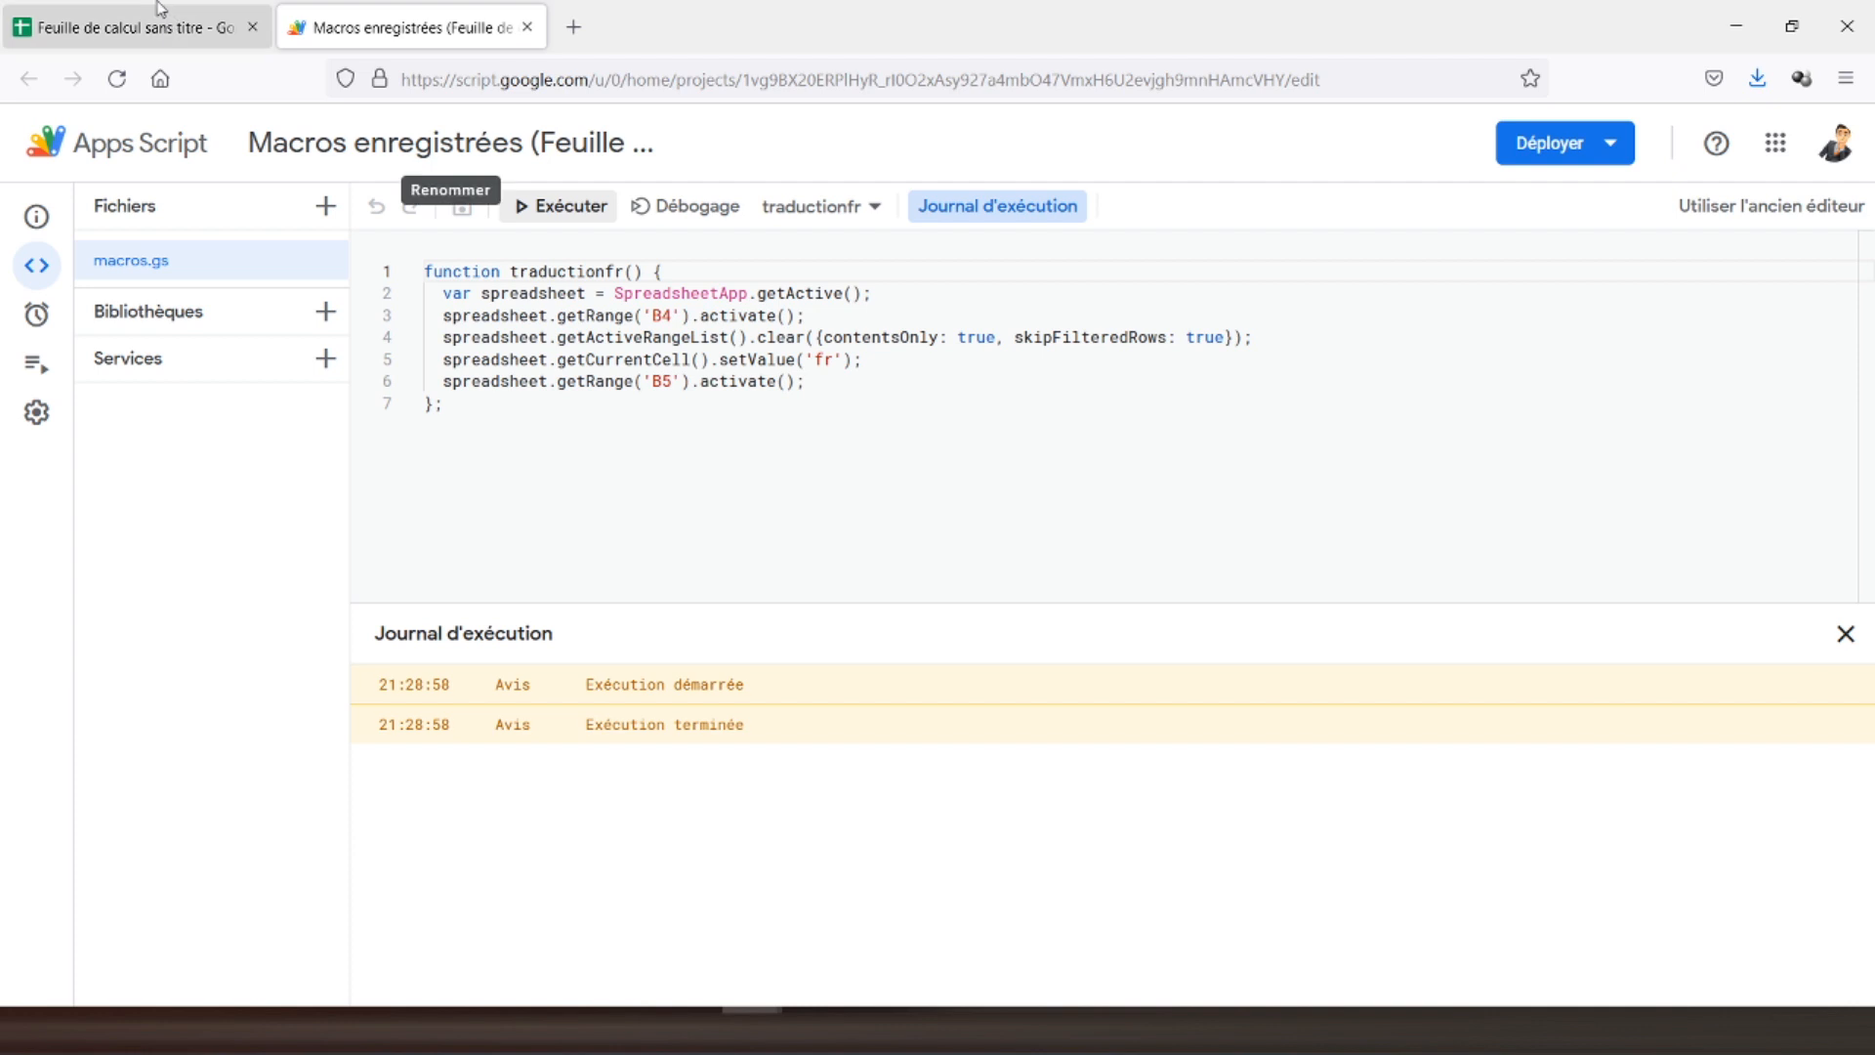
# - Back in the Google Sheets budget, set the target language code in B4 to "es"
pyautogui.click(132, 27)
pyautogui.click(302, 381)
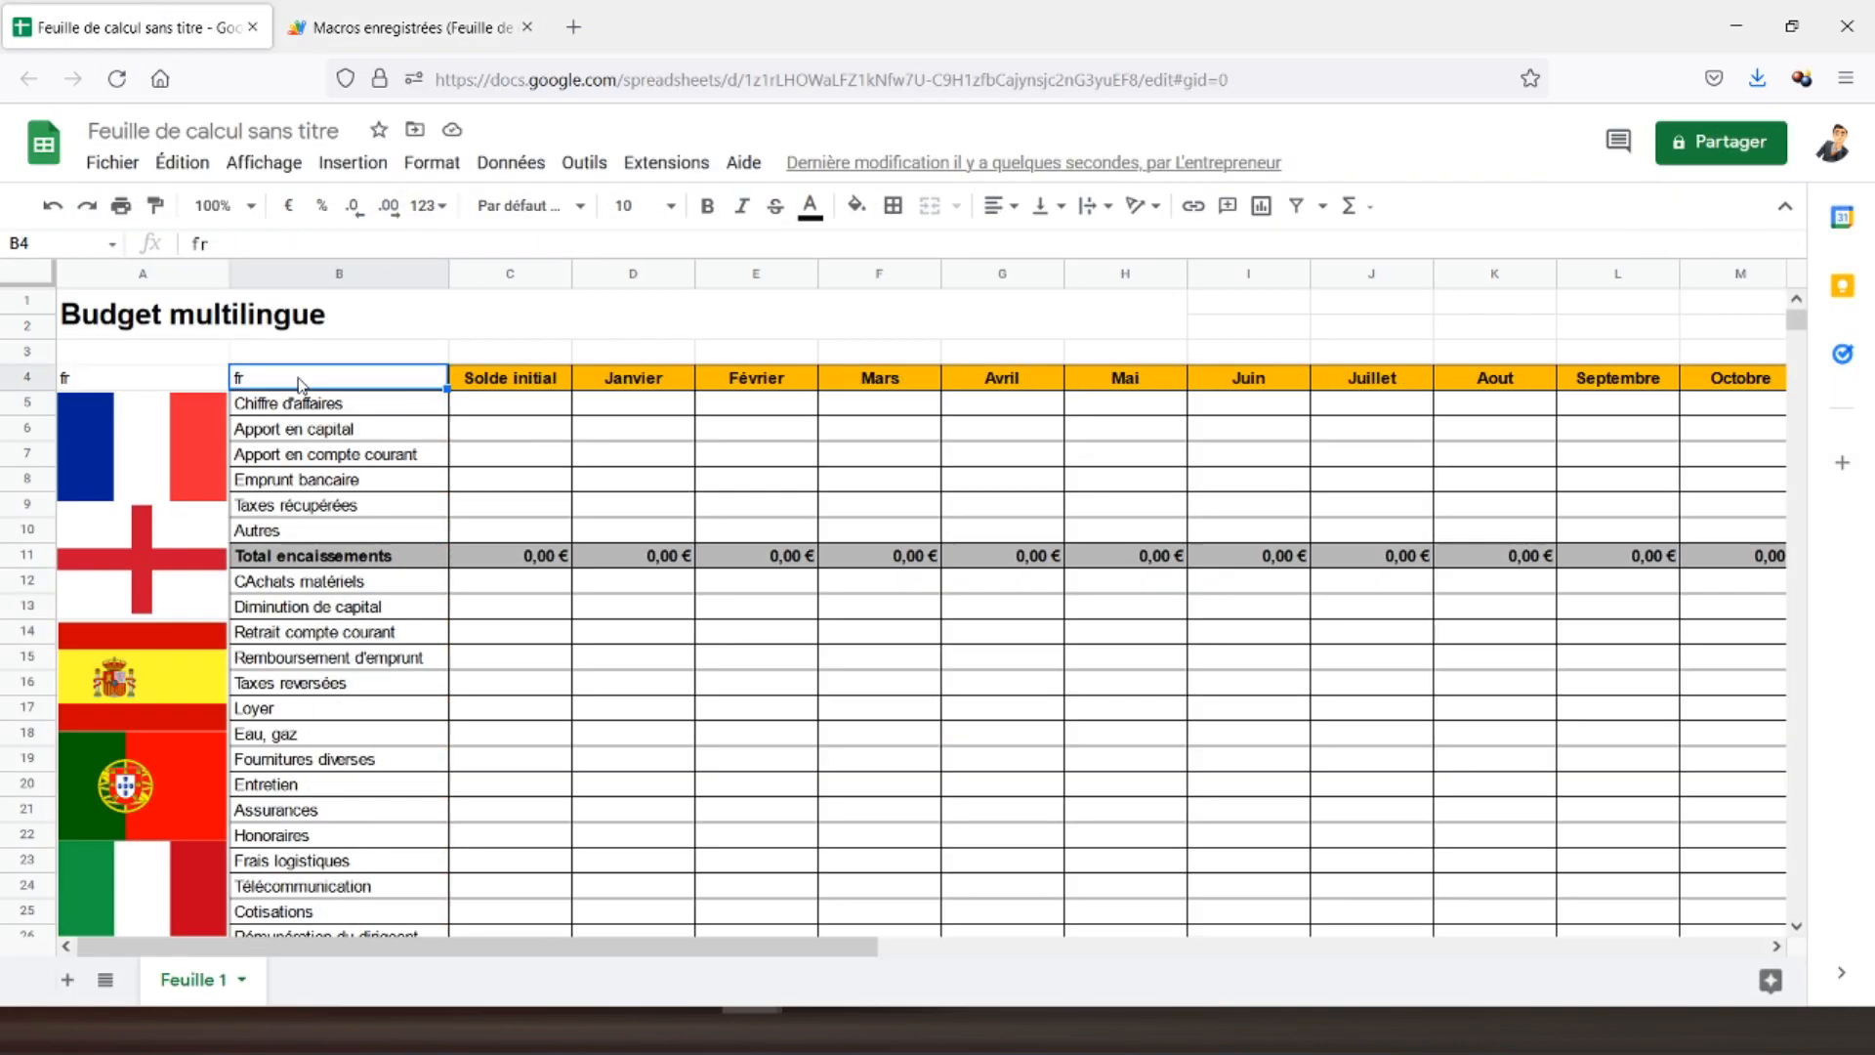
pyautogui.write('es')
pyautogui.press('Return')
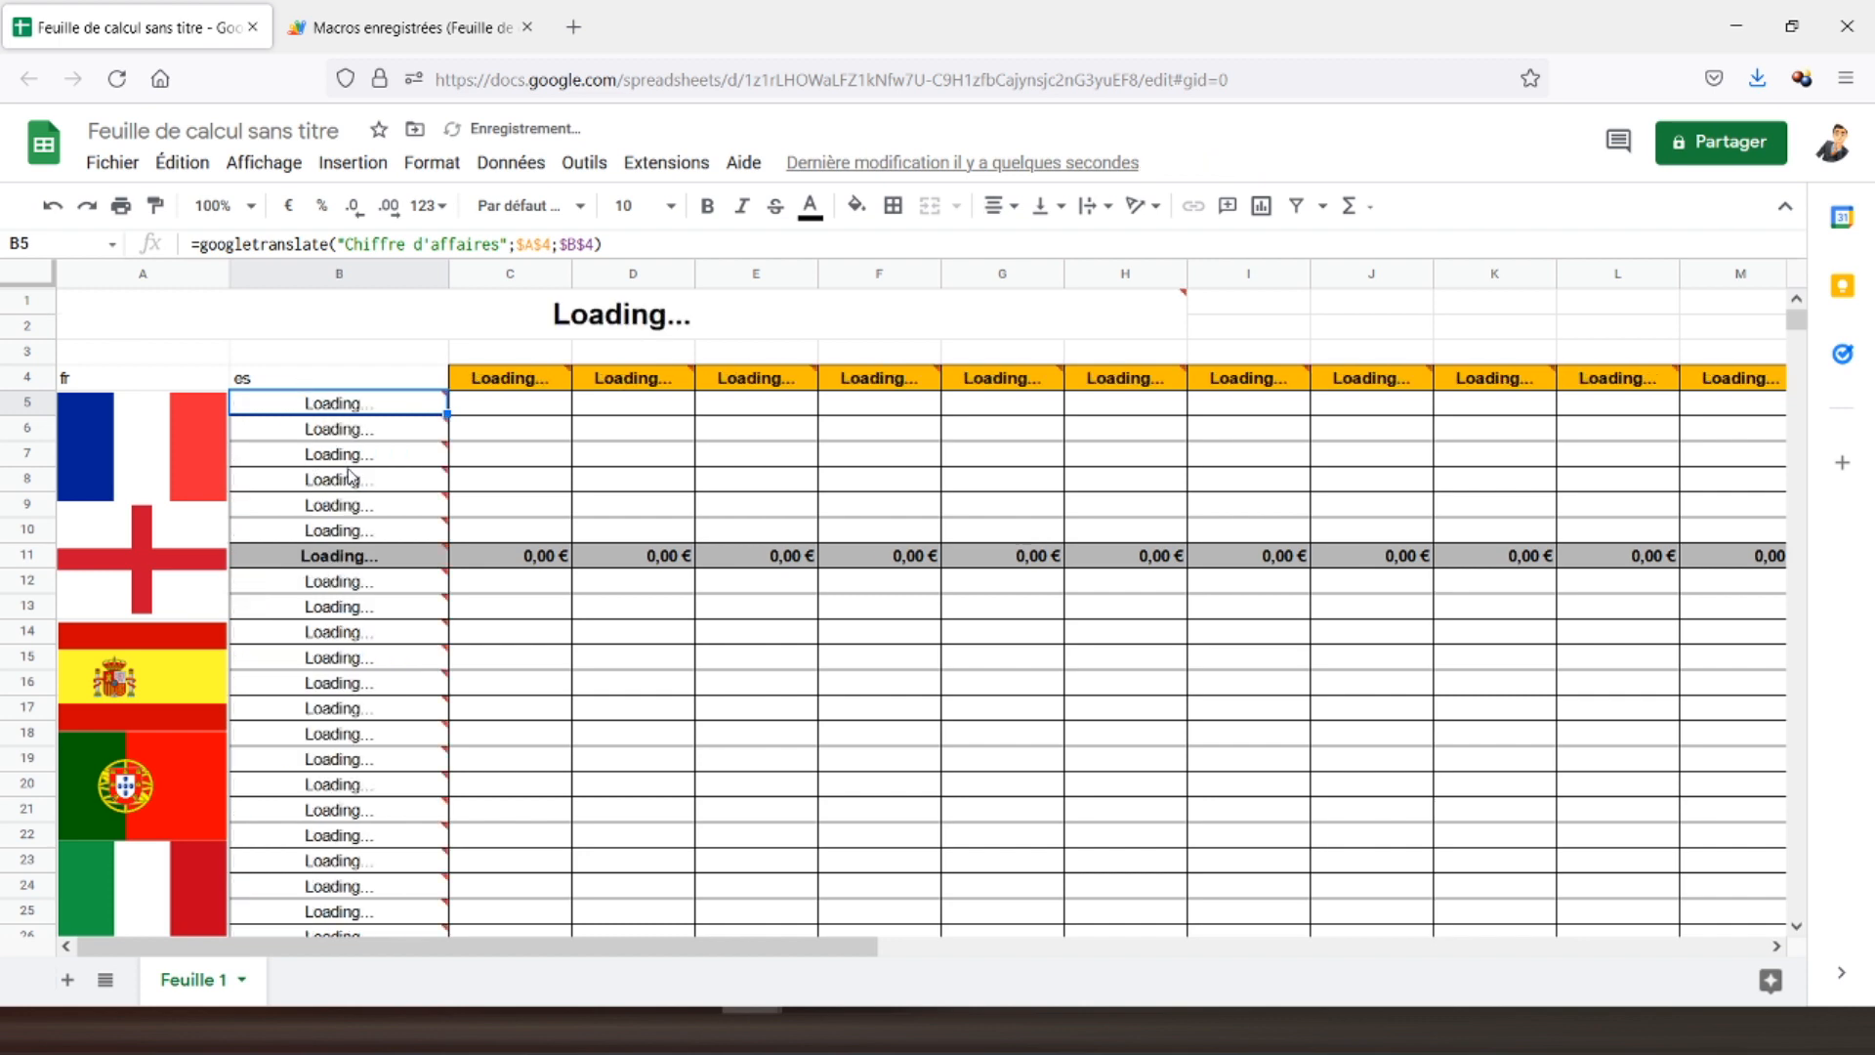
# - Assign the script "traductionfr" to the French flag image and trigger it from the flag as a test
pyautogui.click(203, 422)
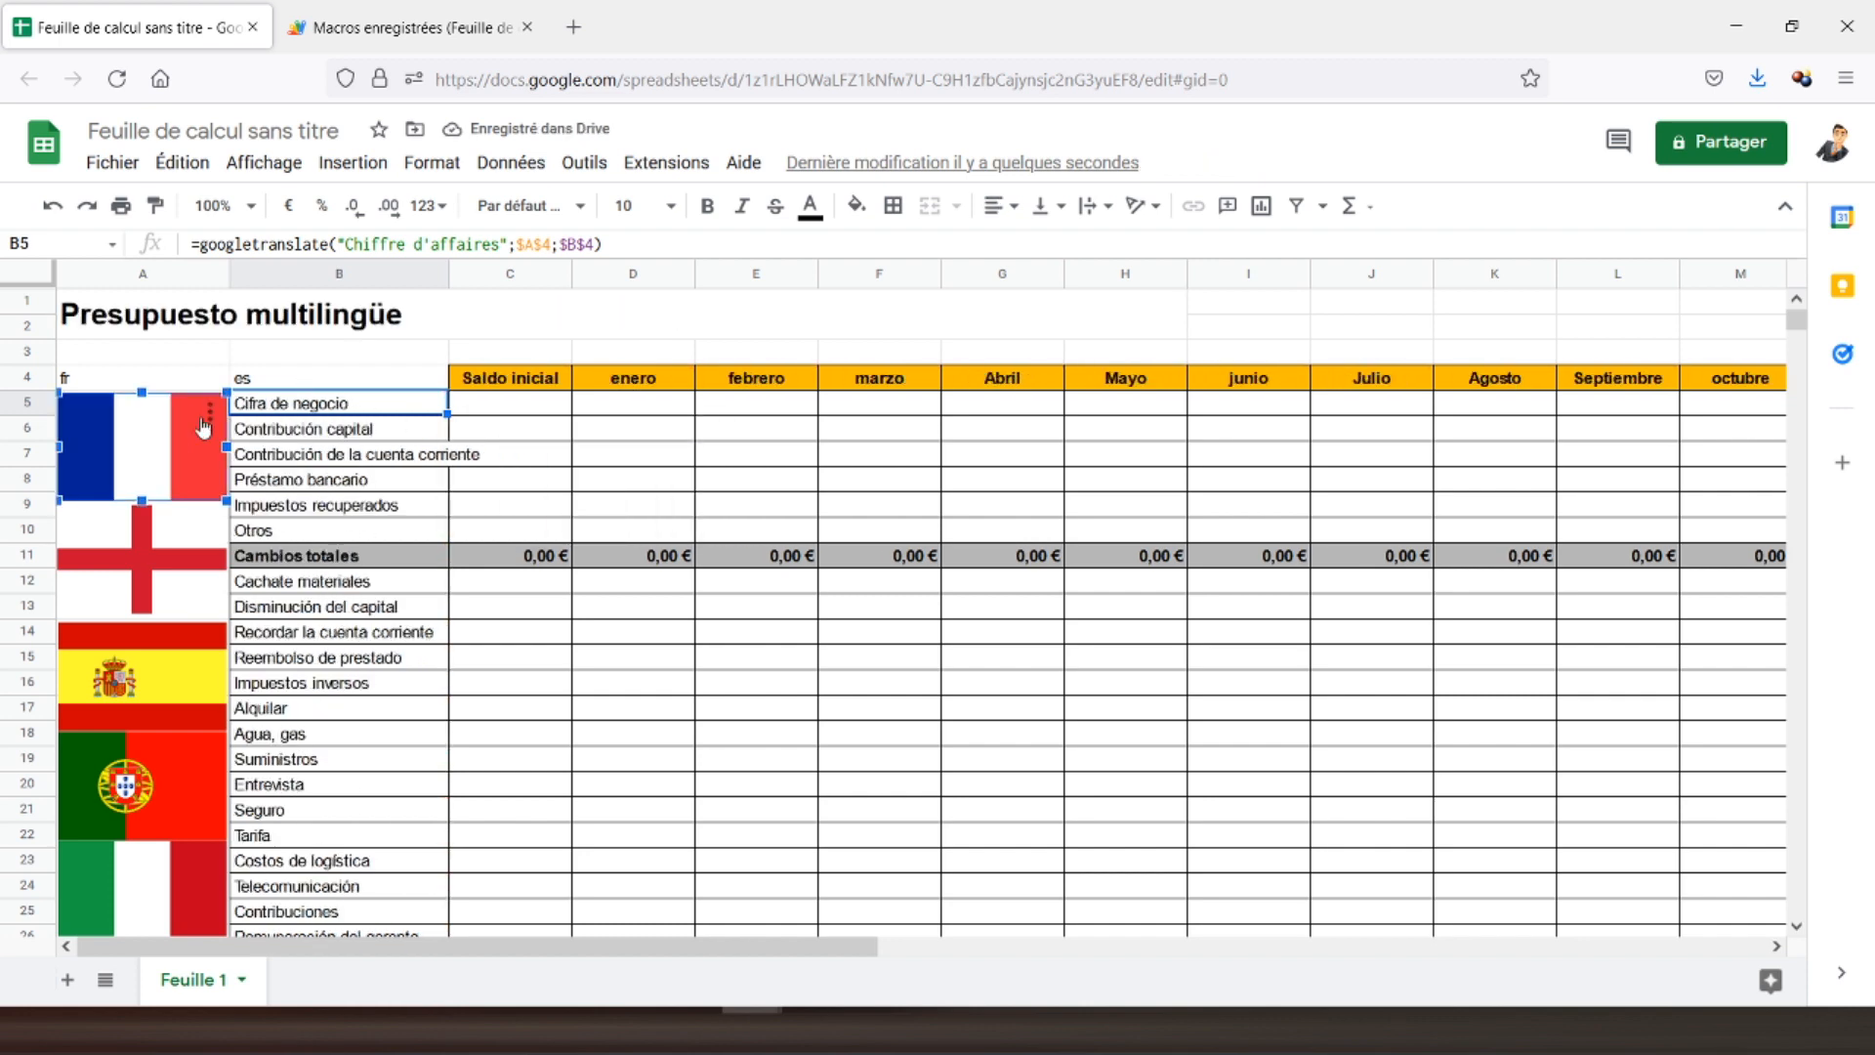
pyautogui.click(211, 412)
pyautogui.click(266, 529)
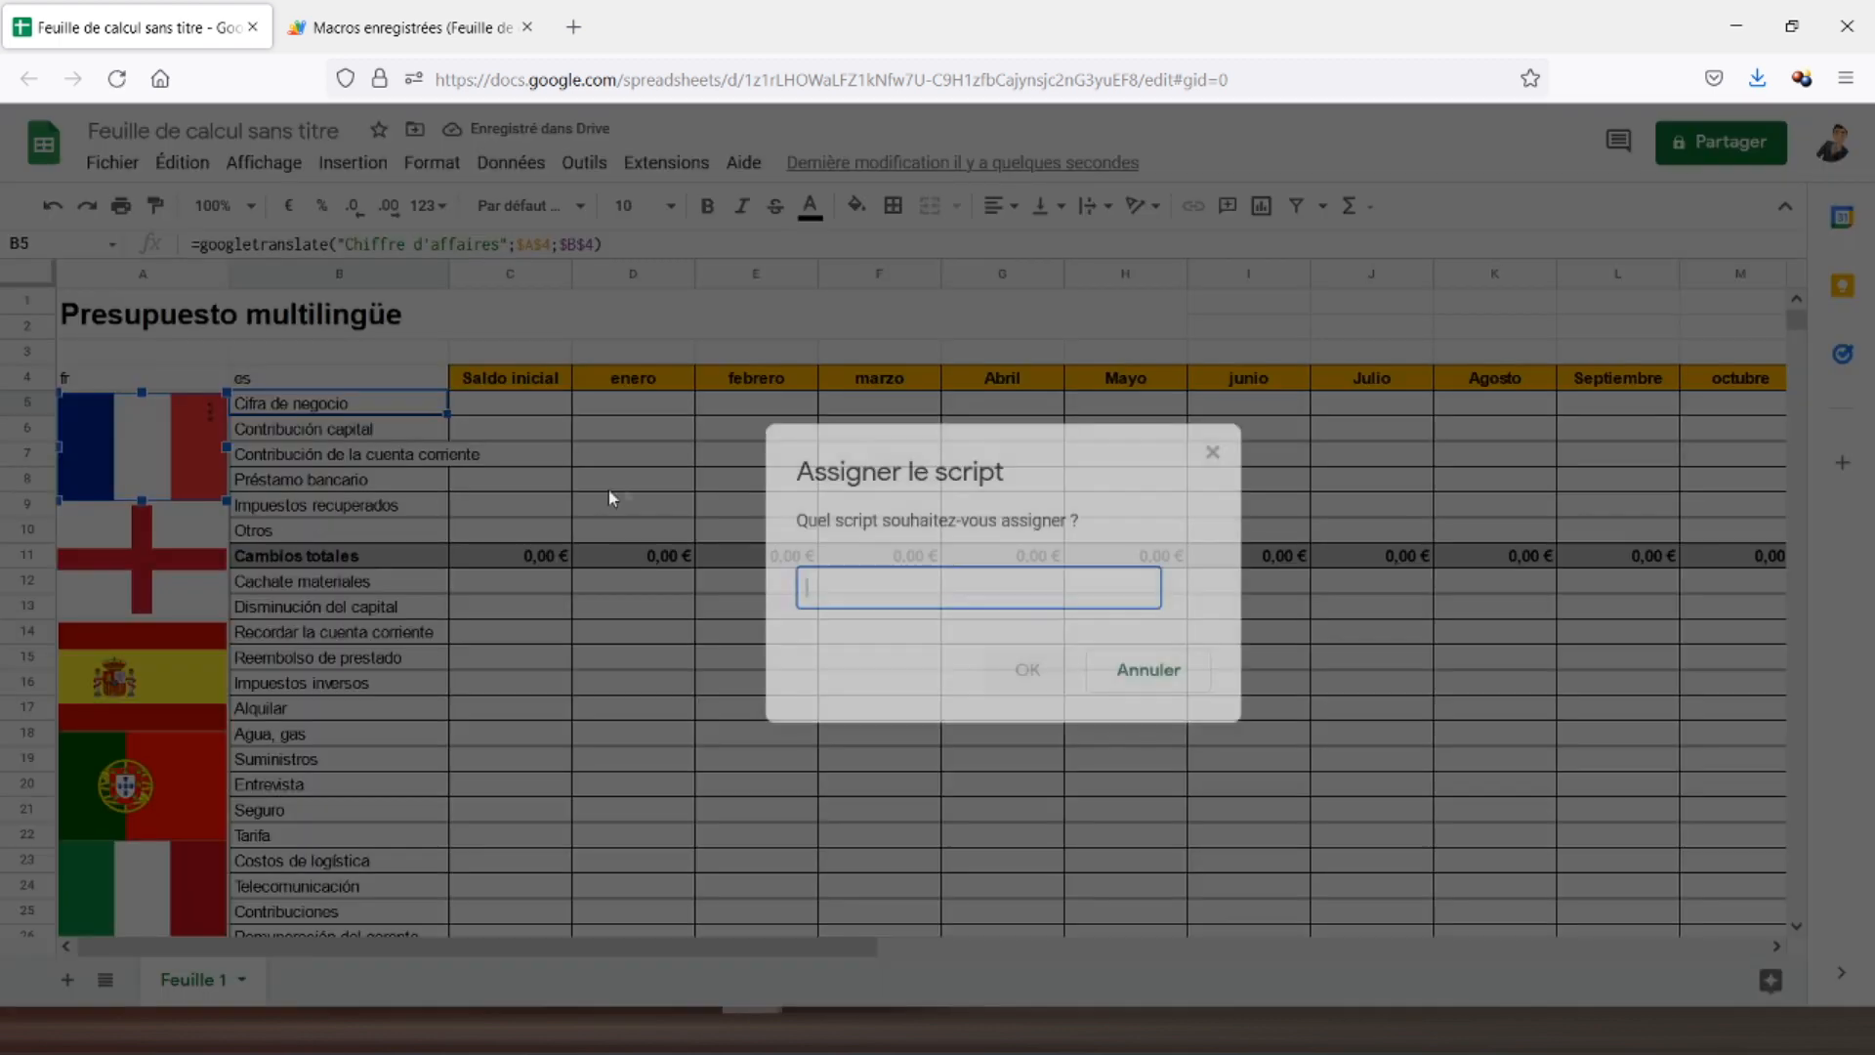
pyautogui.write('trad')
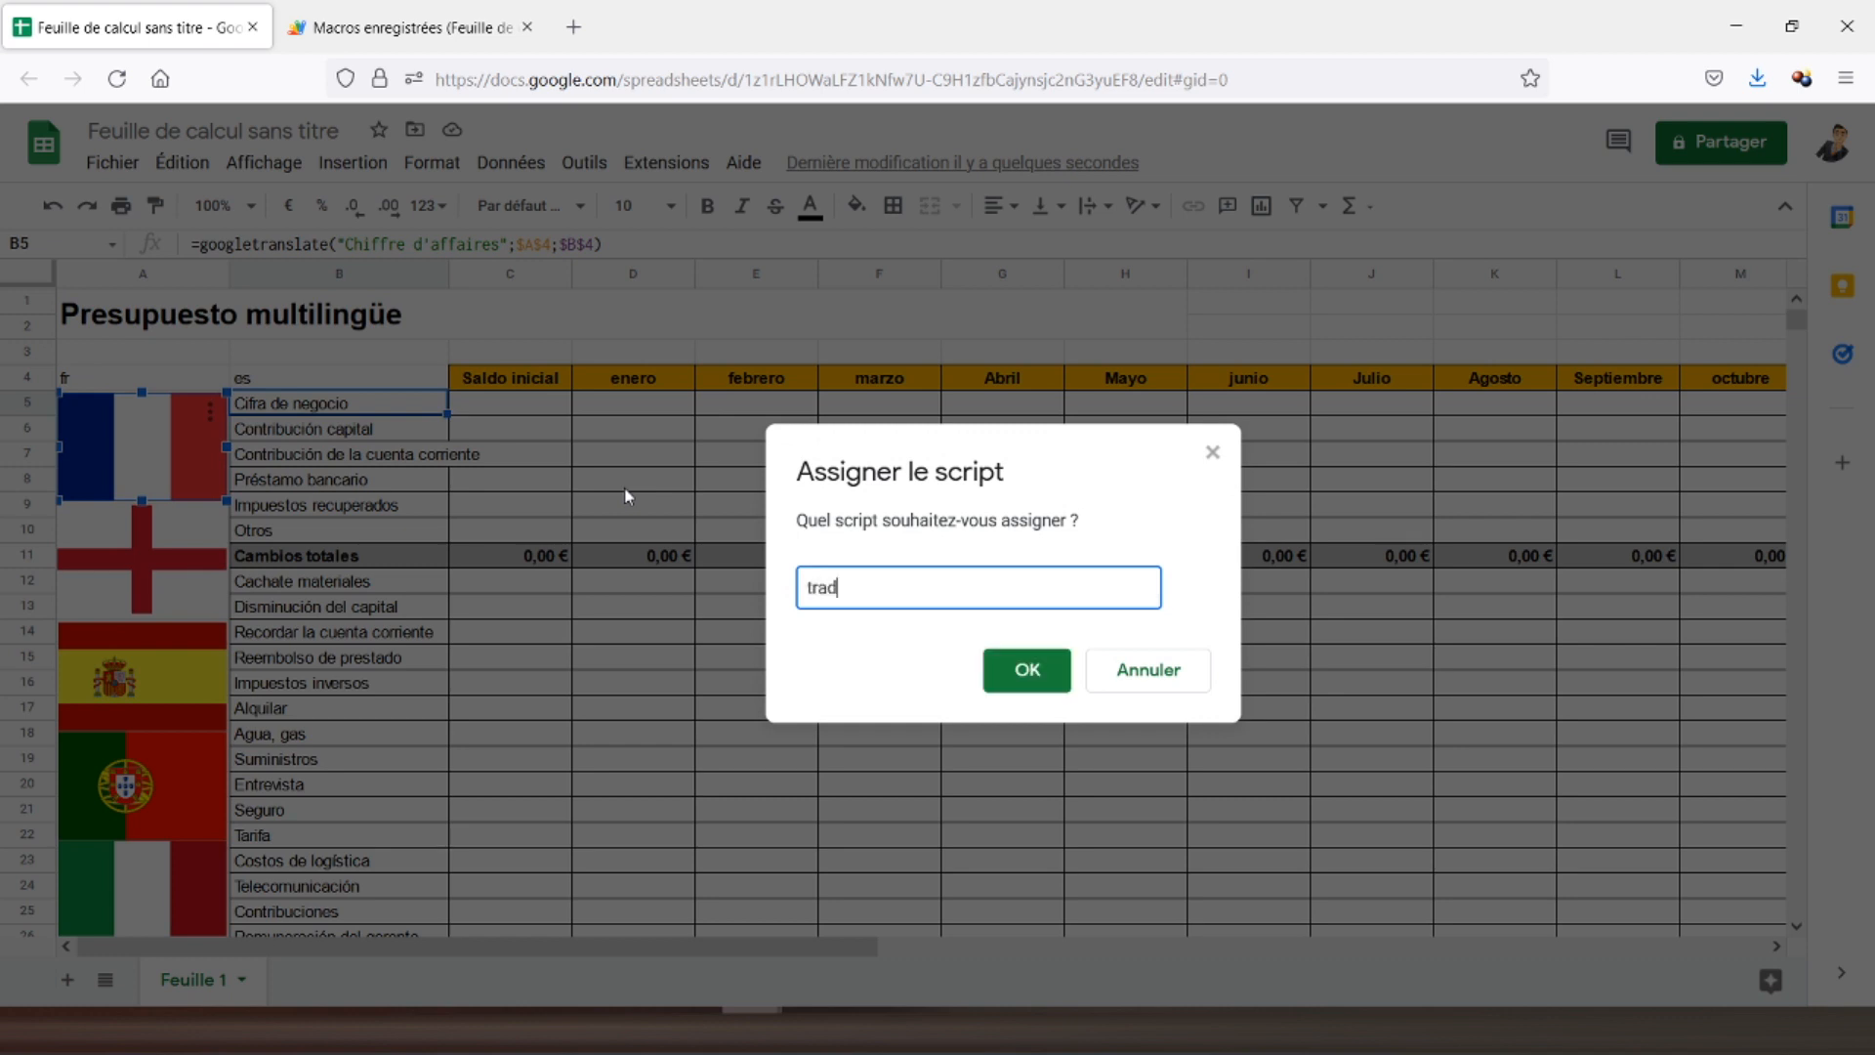
pyautogui.write('uctionfr')
pyautogui.click(1026, 670)
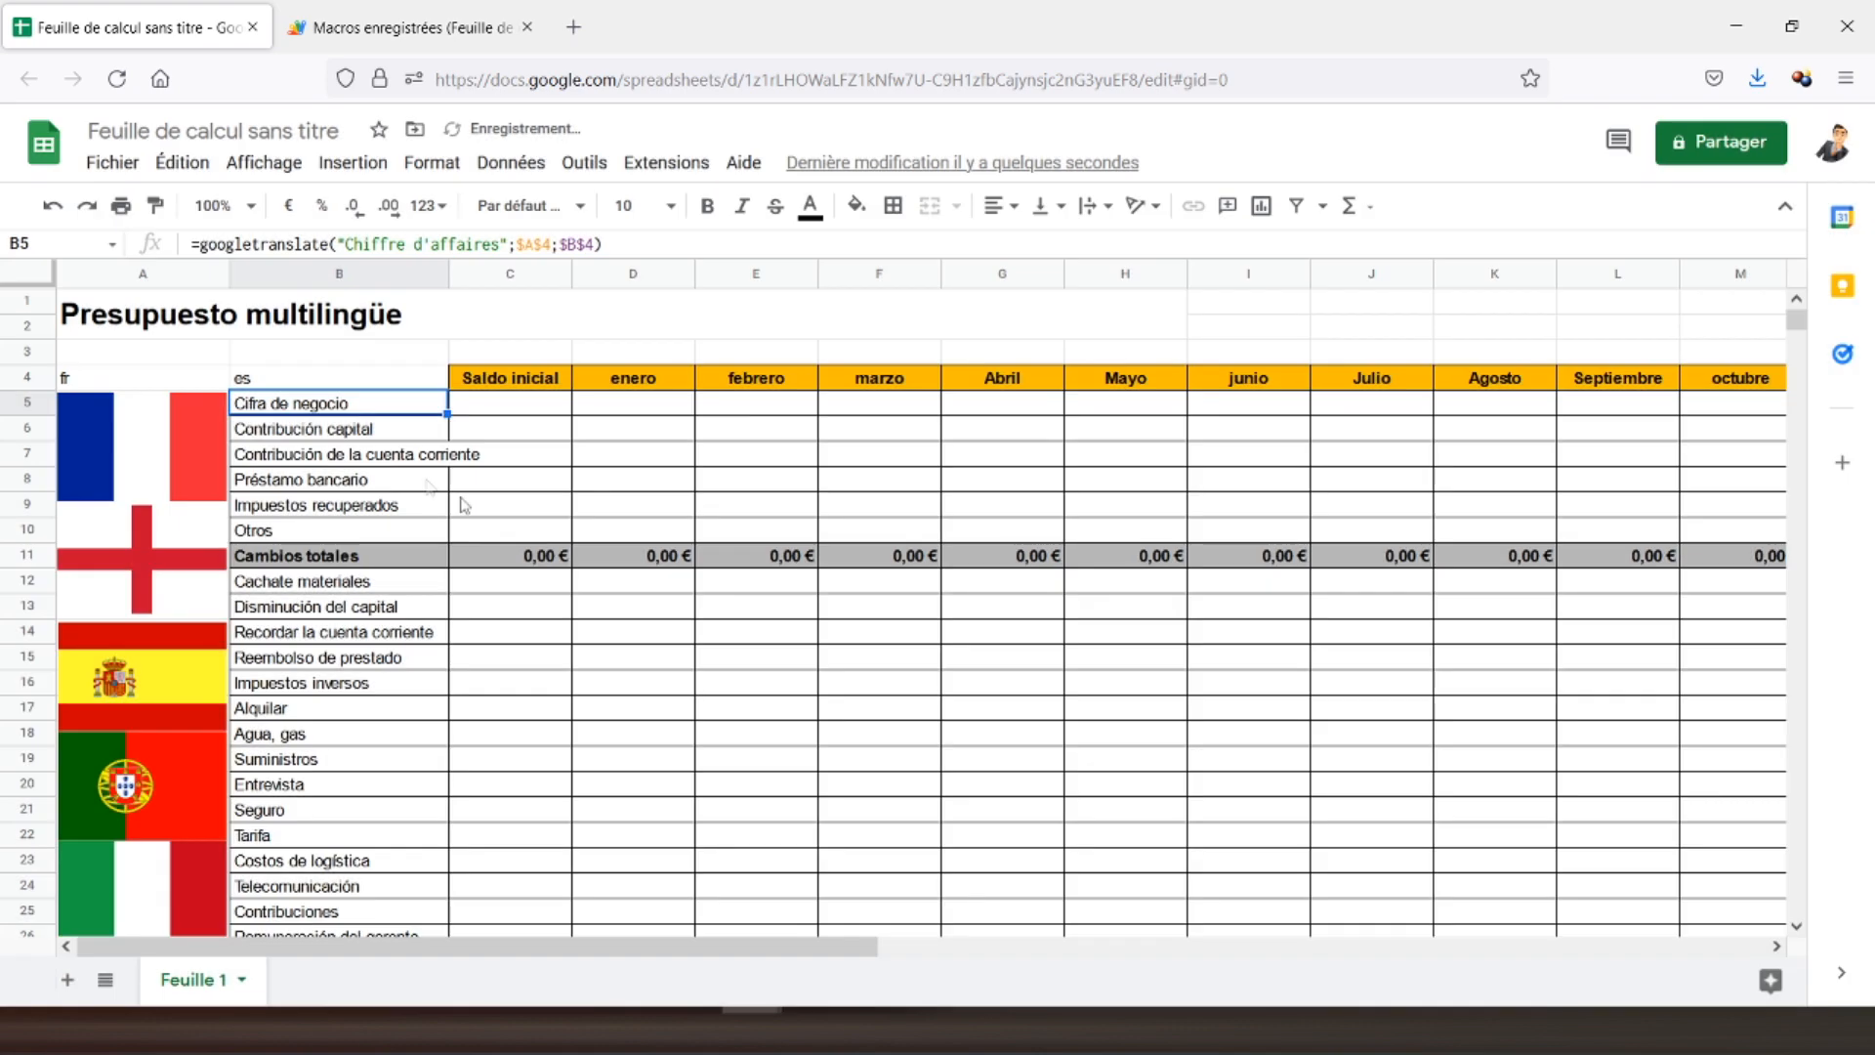
pyautogui.click(192, 447)
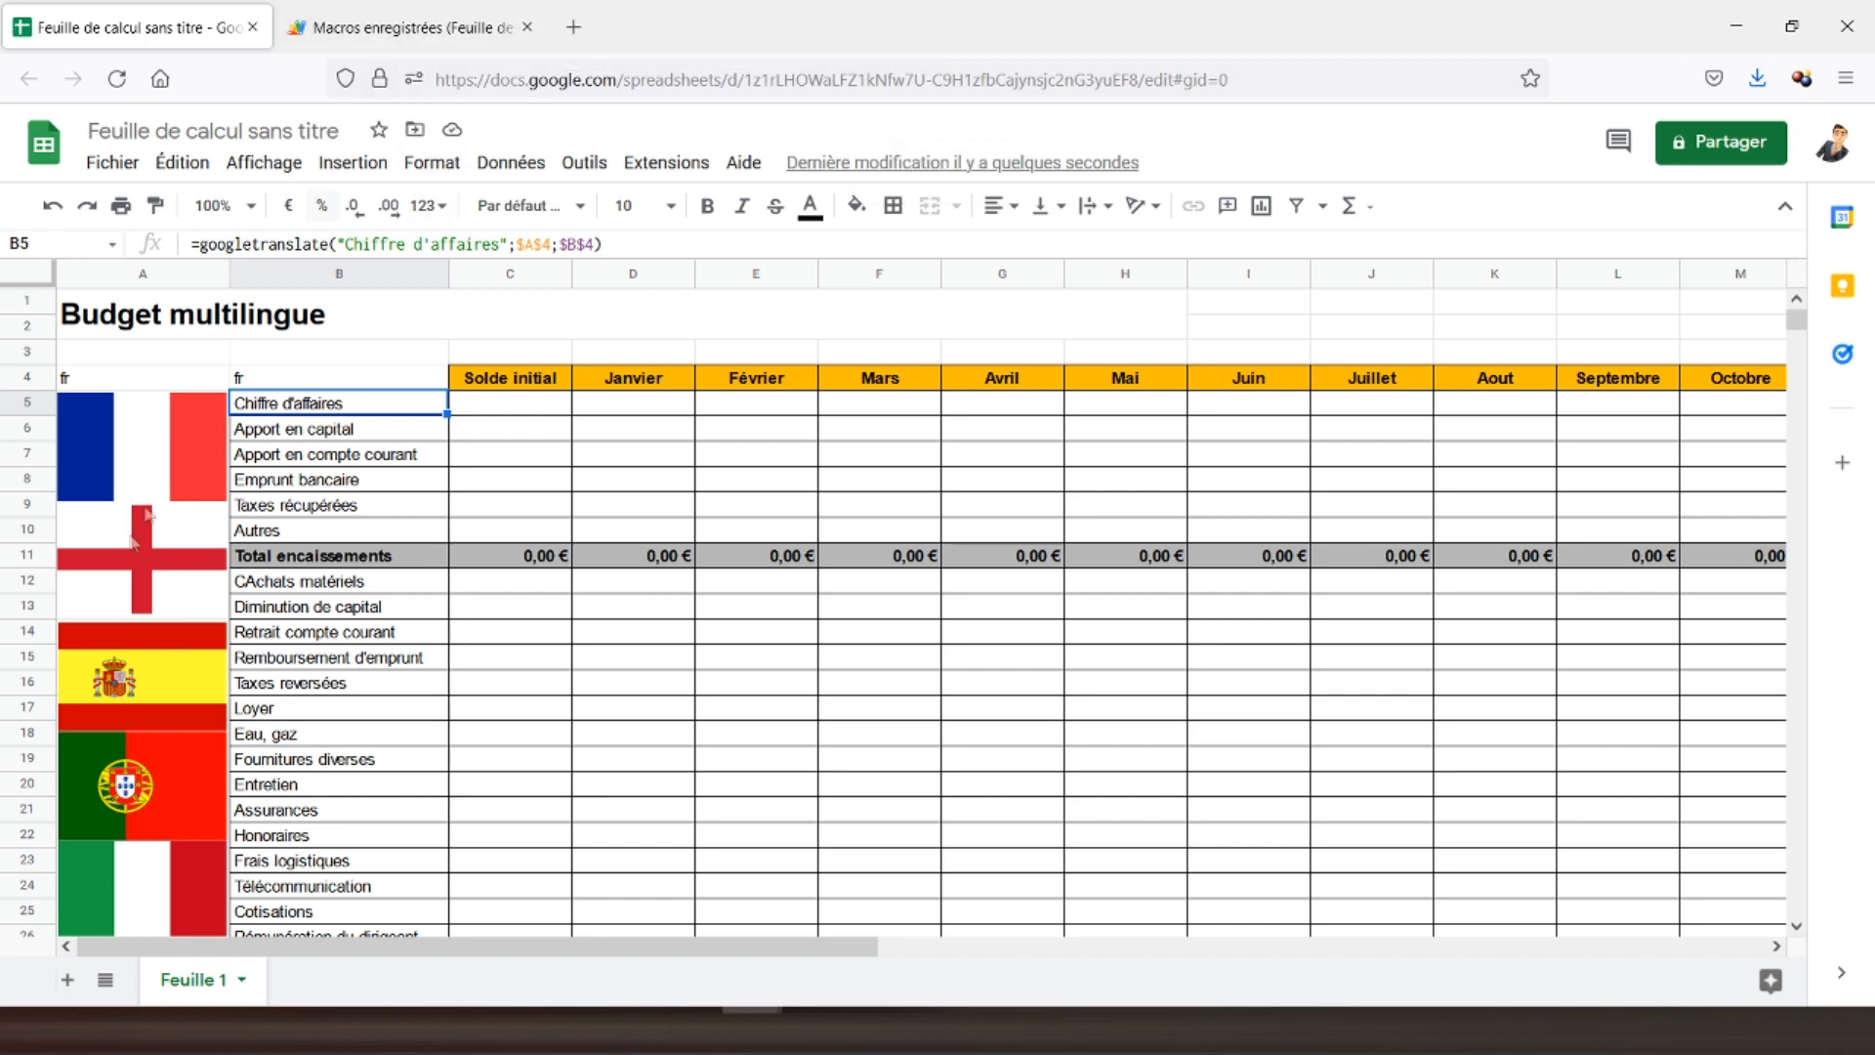
# - In Apps Script, duplicate the whole traductionfr function below the original, separated by a blank line
pyautogui.click(424, 37)
pyautogui.moveTo(483, 408); pyautogui.dragTo(407, 276)
pyautogui.hotkey('ctrl', 'c')
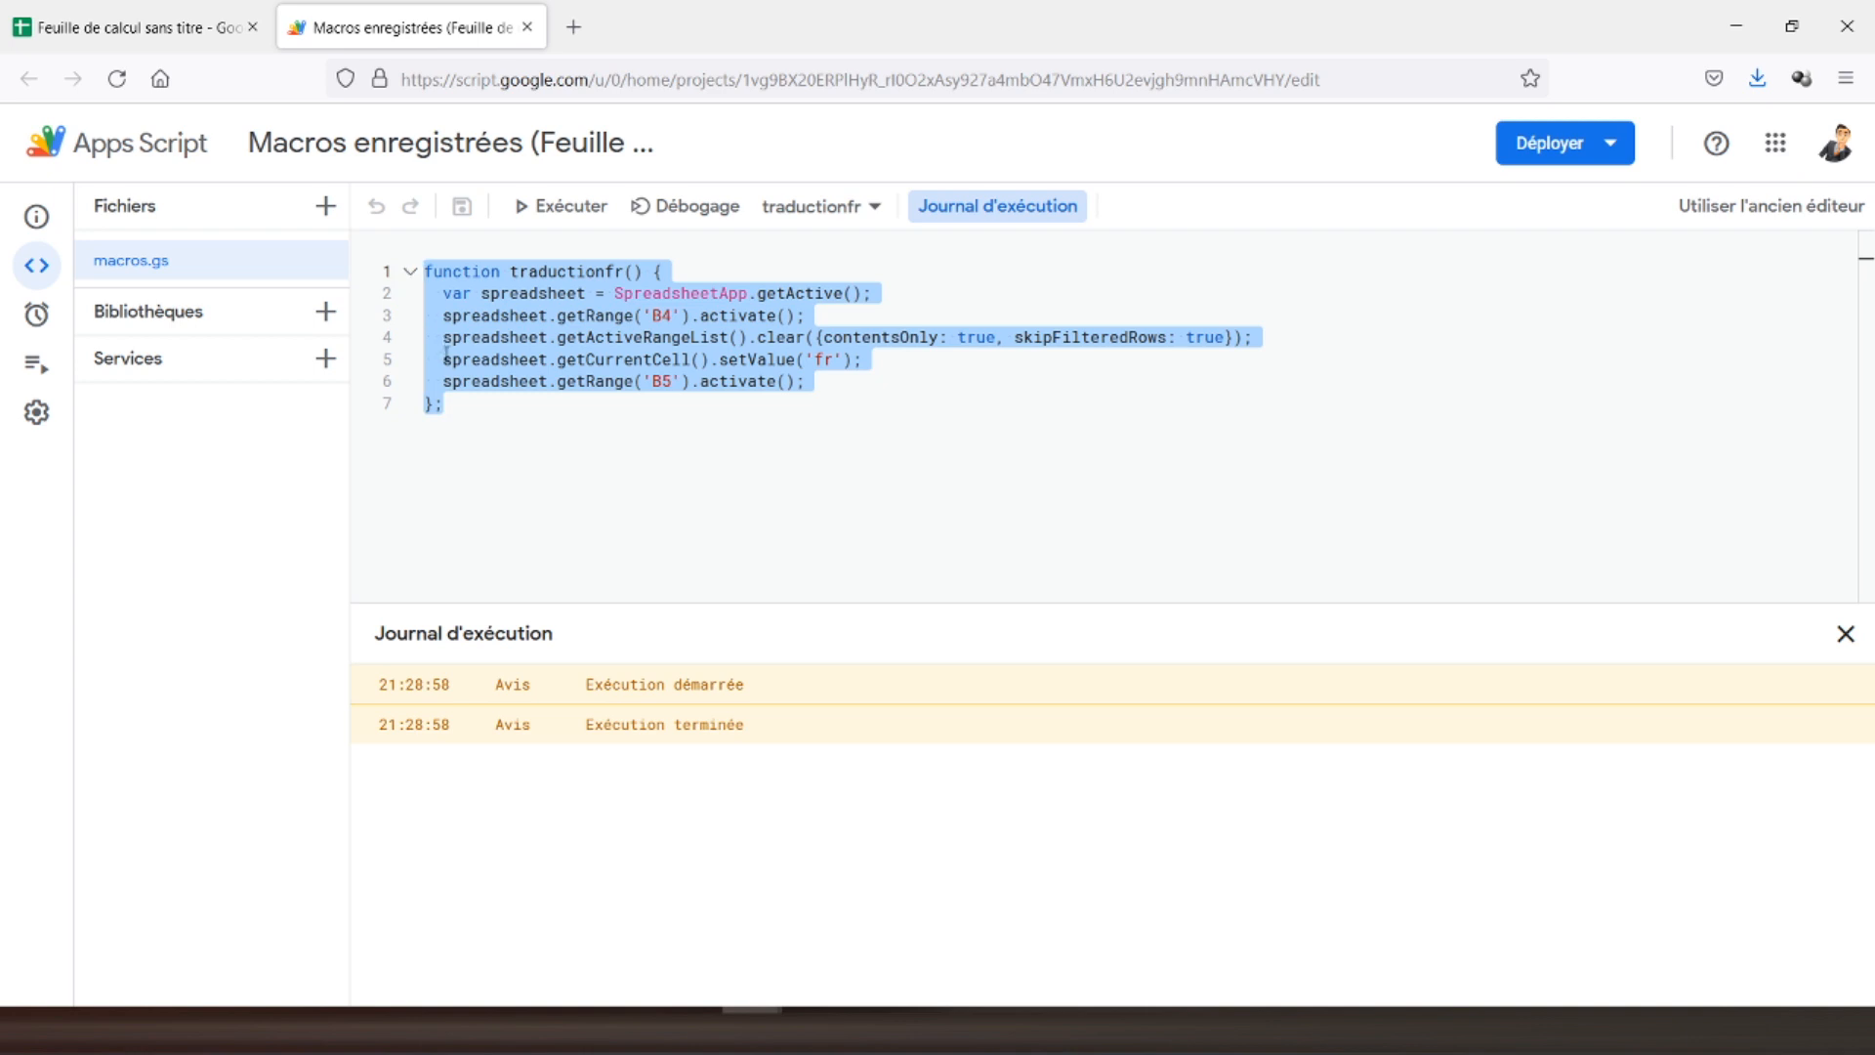
pyautogui.click(481, 413)
pyautogui.press('Return')
pyautogui.press('Return')
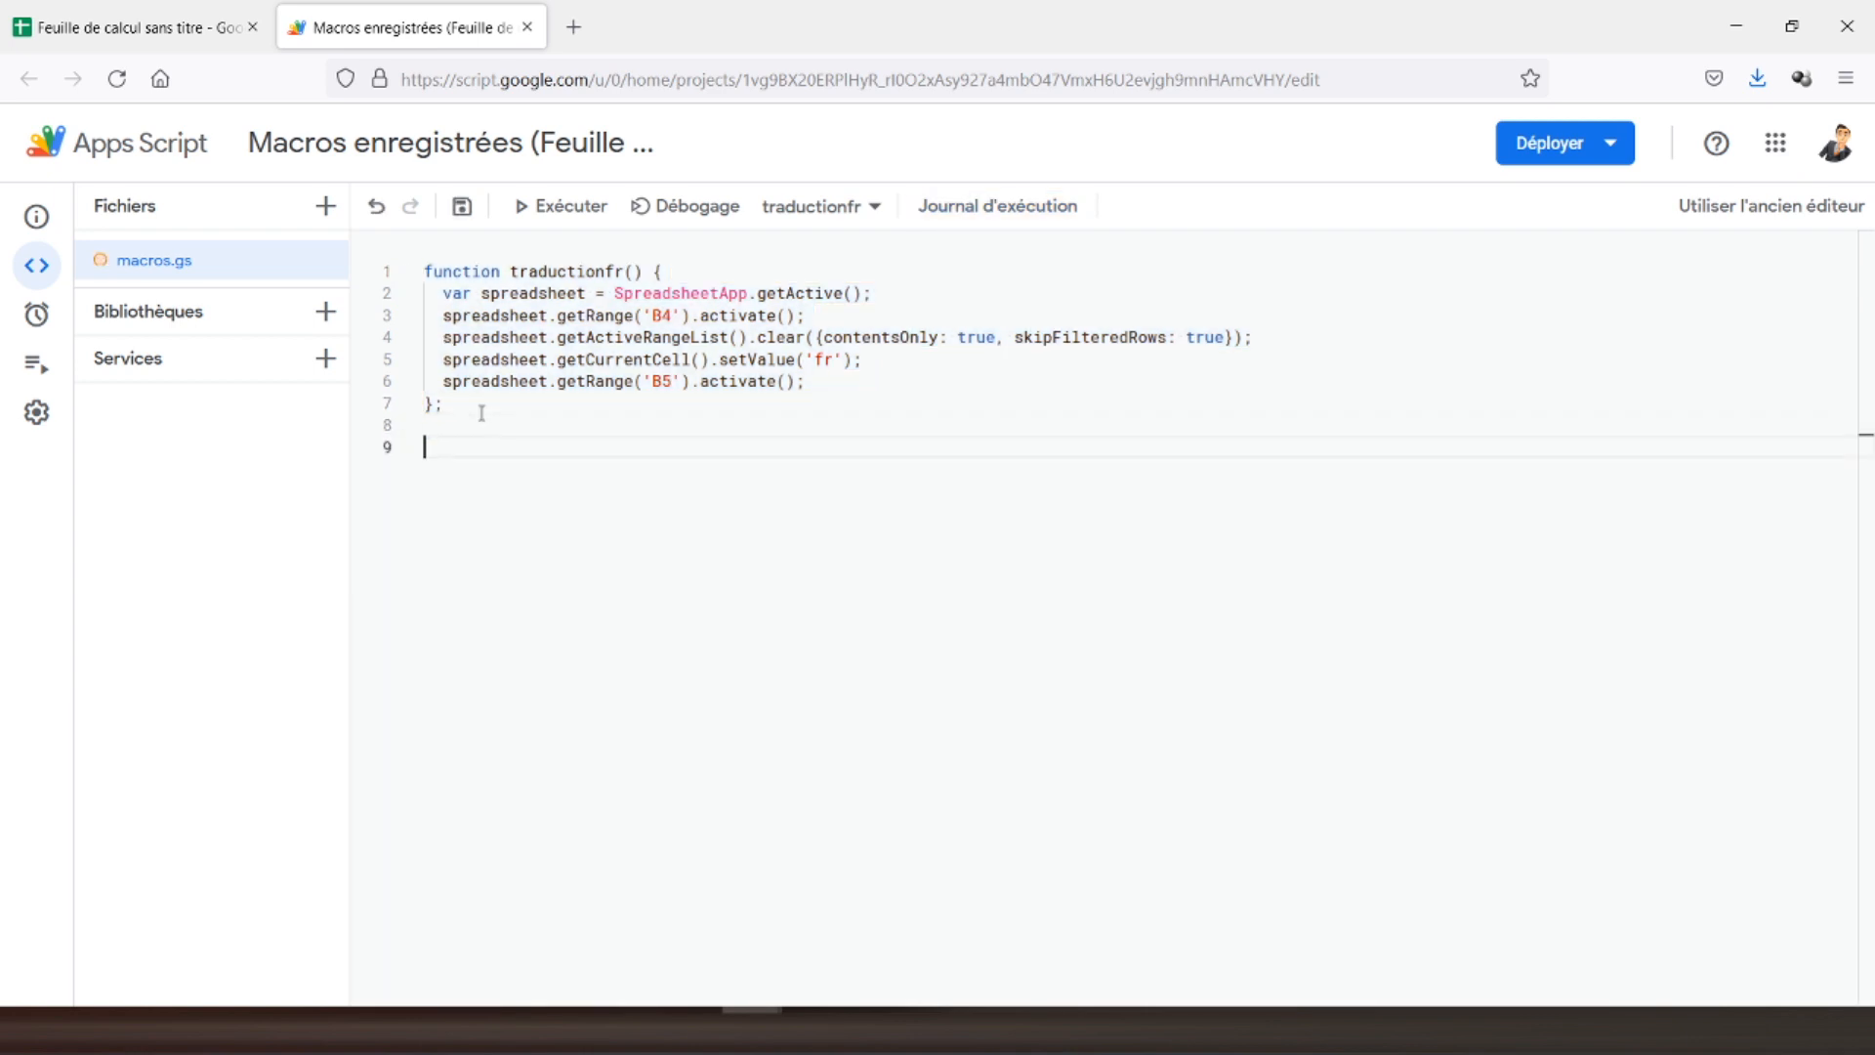
pyautogui.hotkey('ctrl', 'v')
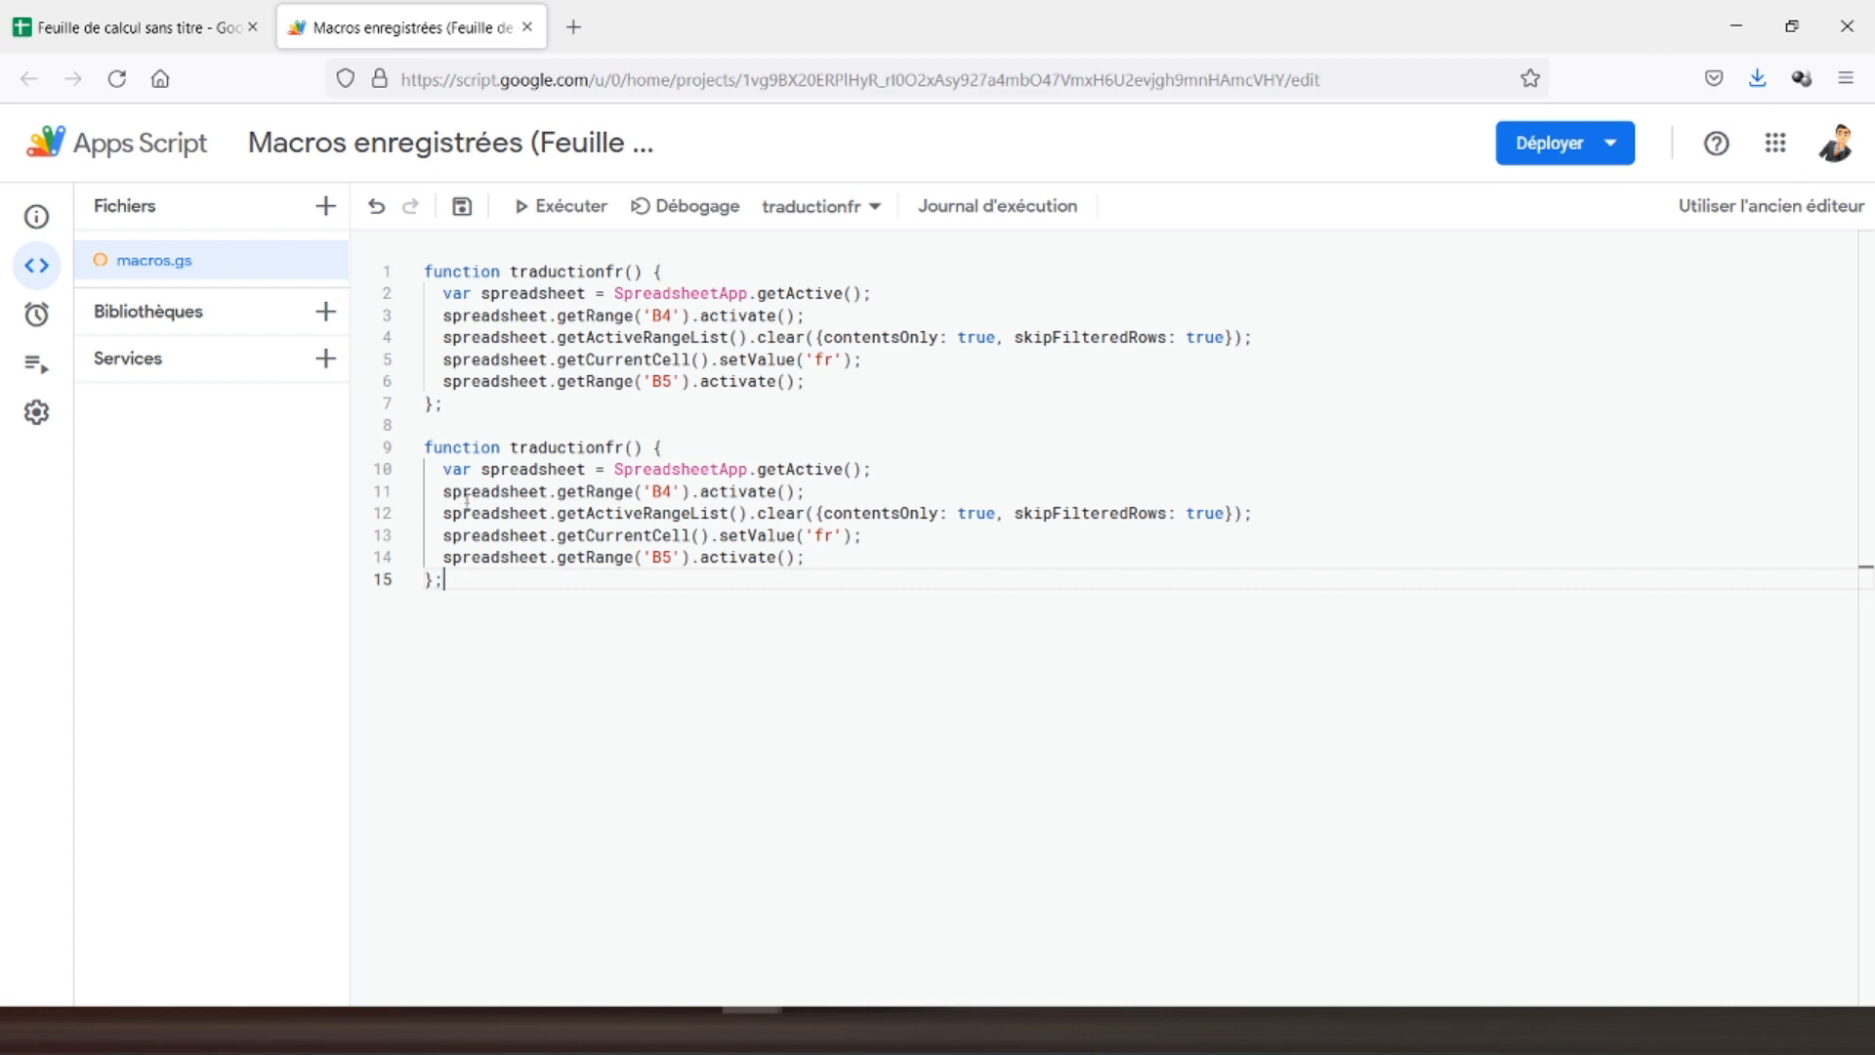
# - Change the copied function's name to traductionen and its setValue argument to 'en', and run the selected traductionfr function
pyautogui.click(622, 446)
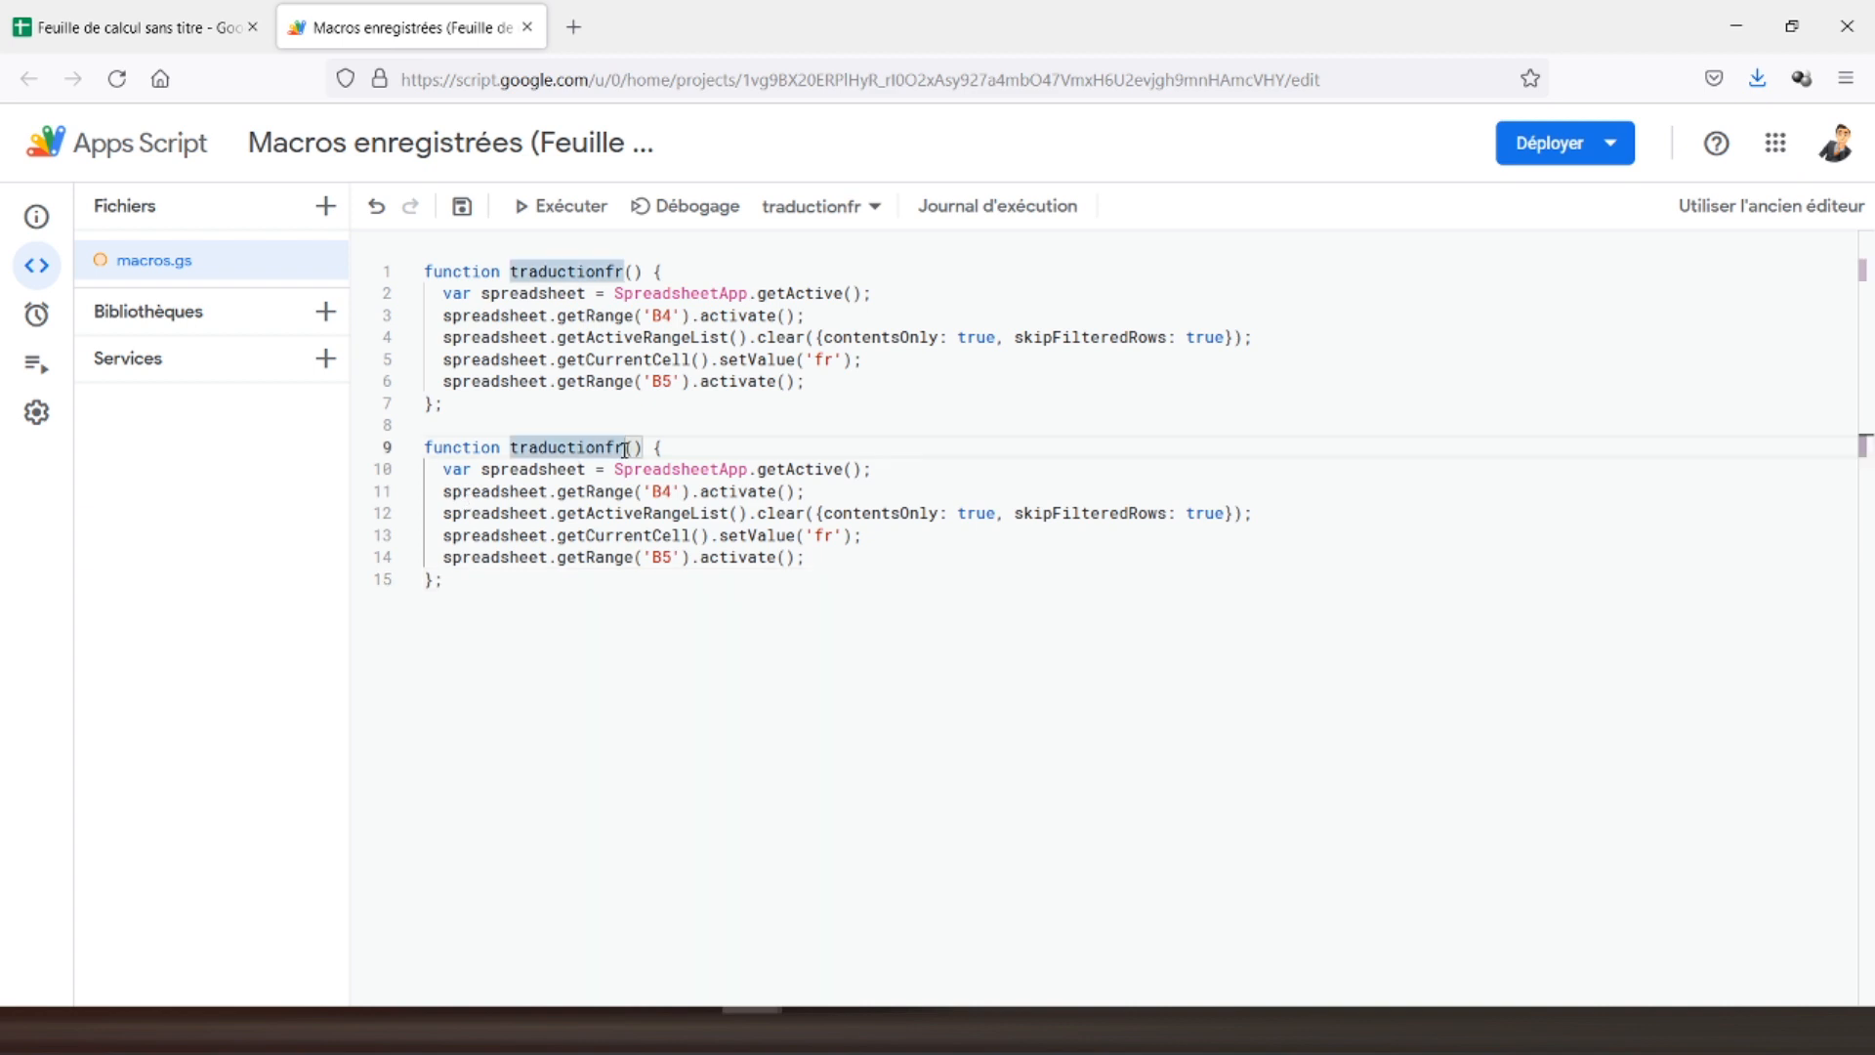
pyautogui.press('BackSpace')
pyautogui.press('BackSpace')
pyautogui.write('en')
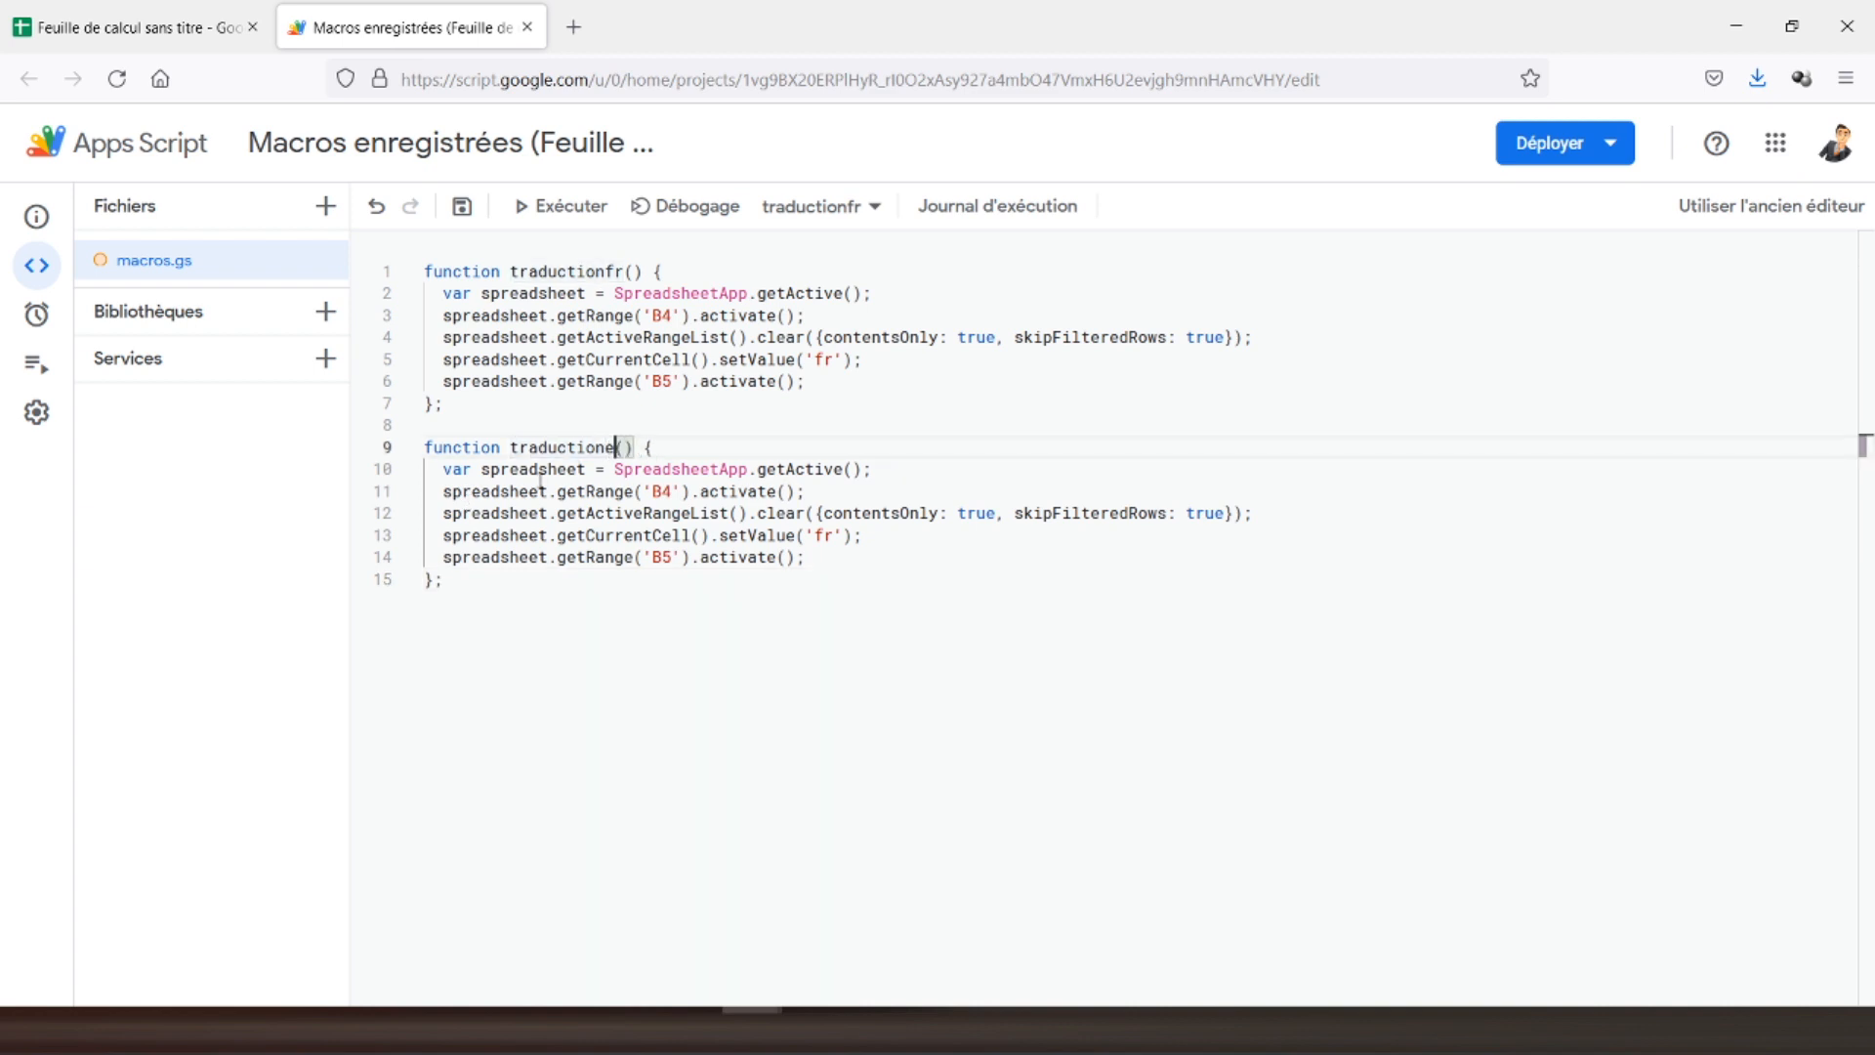
pyautogui.click(831, 535)
pyautogui.press('BackSpace')
pyautogui.press('BackSpace')
pyautogui.write('en')
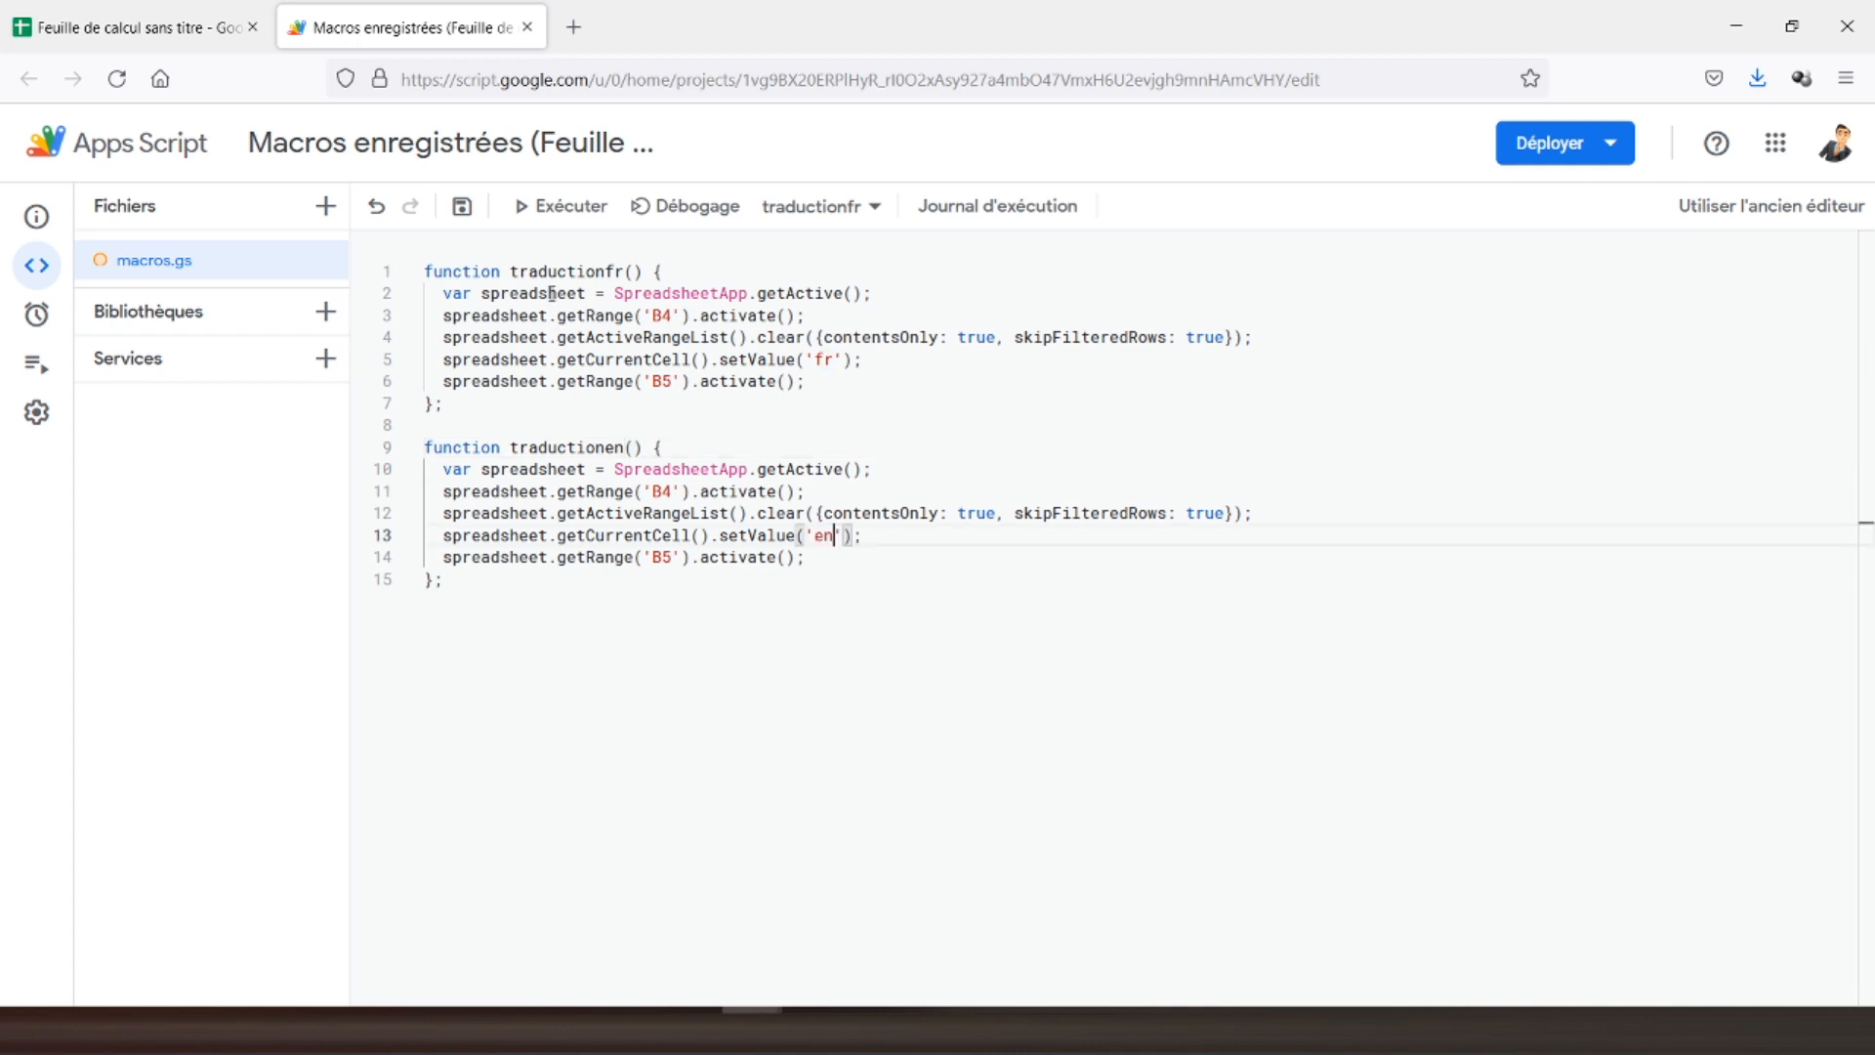
pyautogui.click(558, 206)
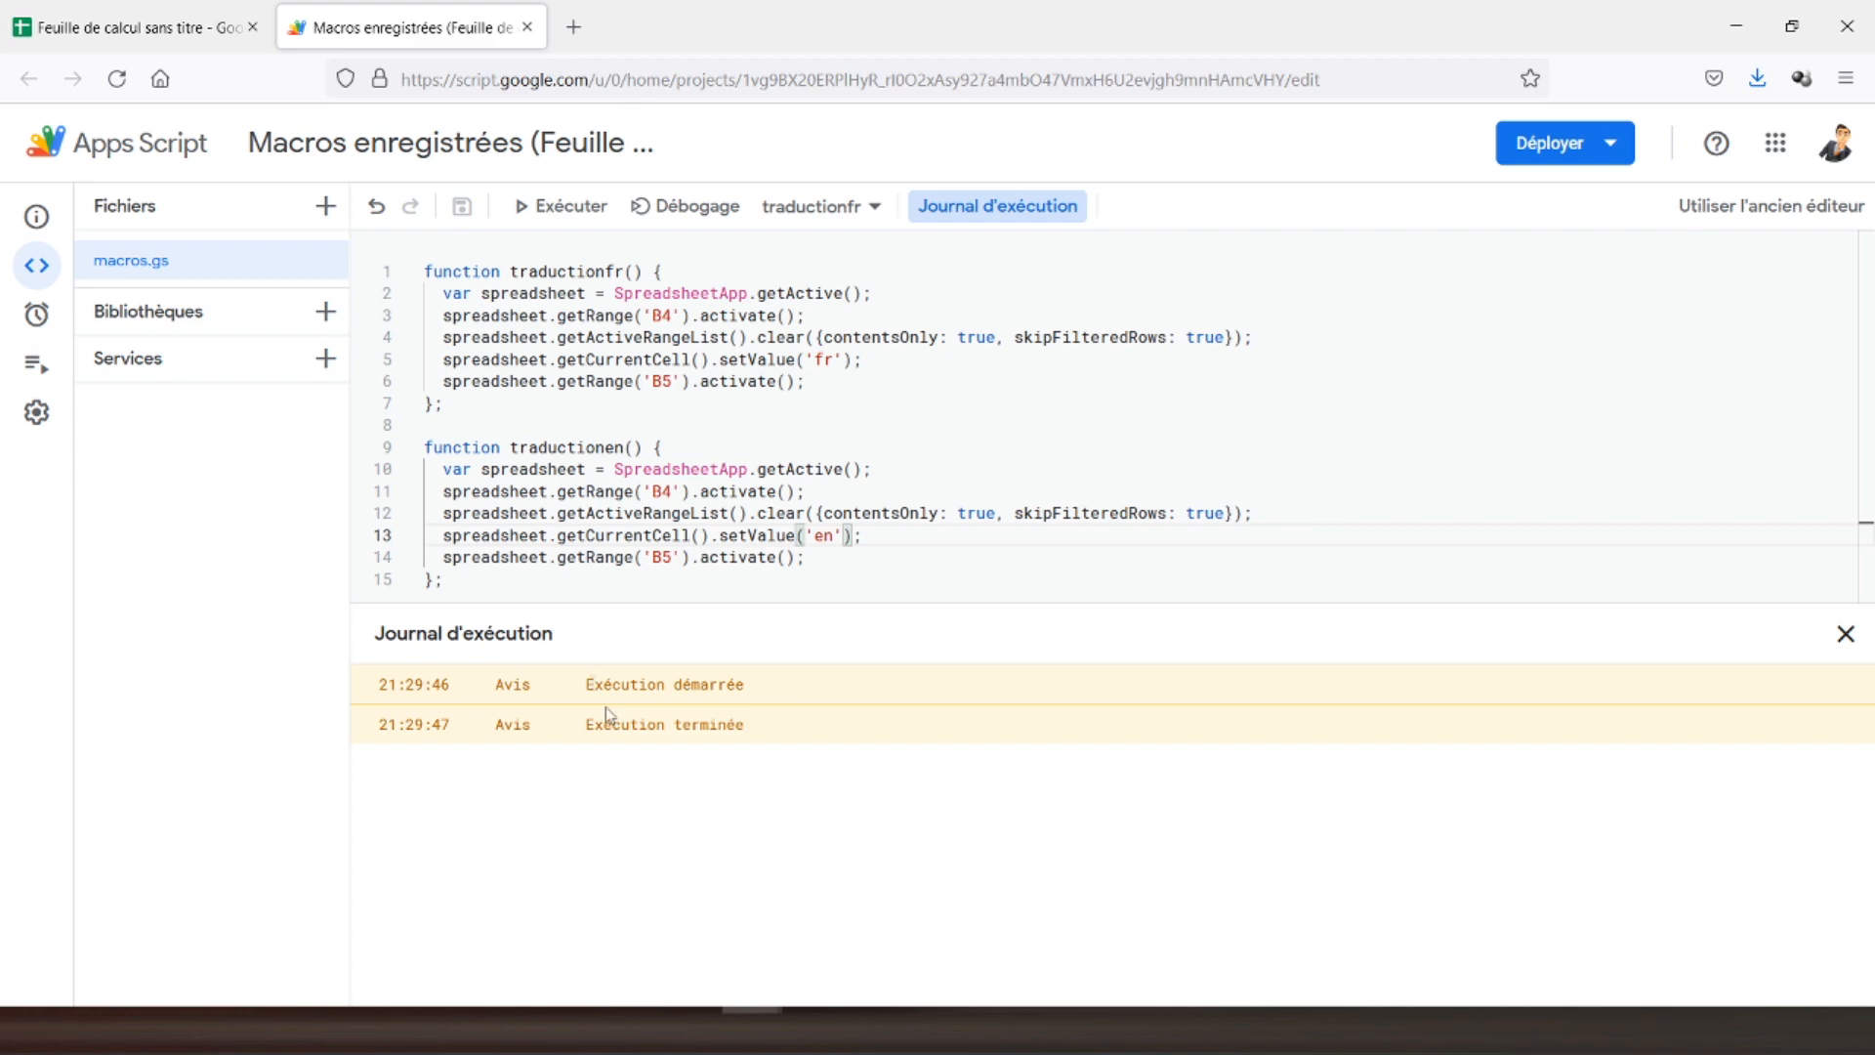
# - In the Google Sheets budget, assign the script "traductionen" to the English flag image and trigger it from the flag
pyautogui.click(137, 28)
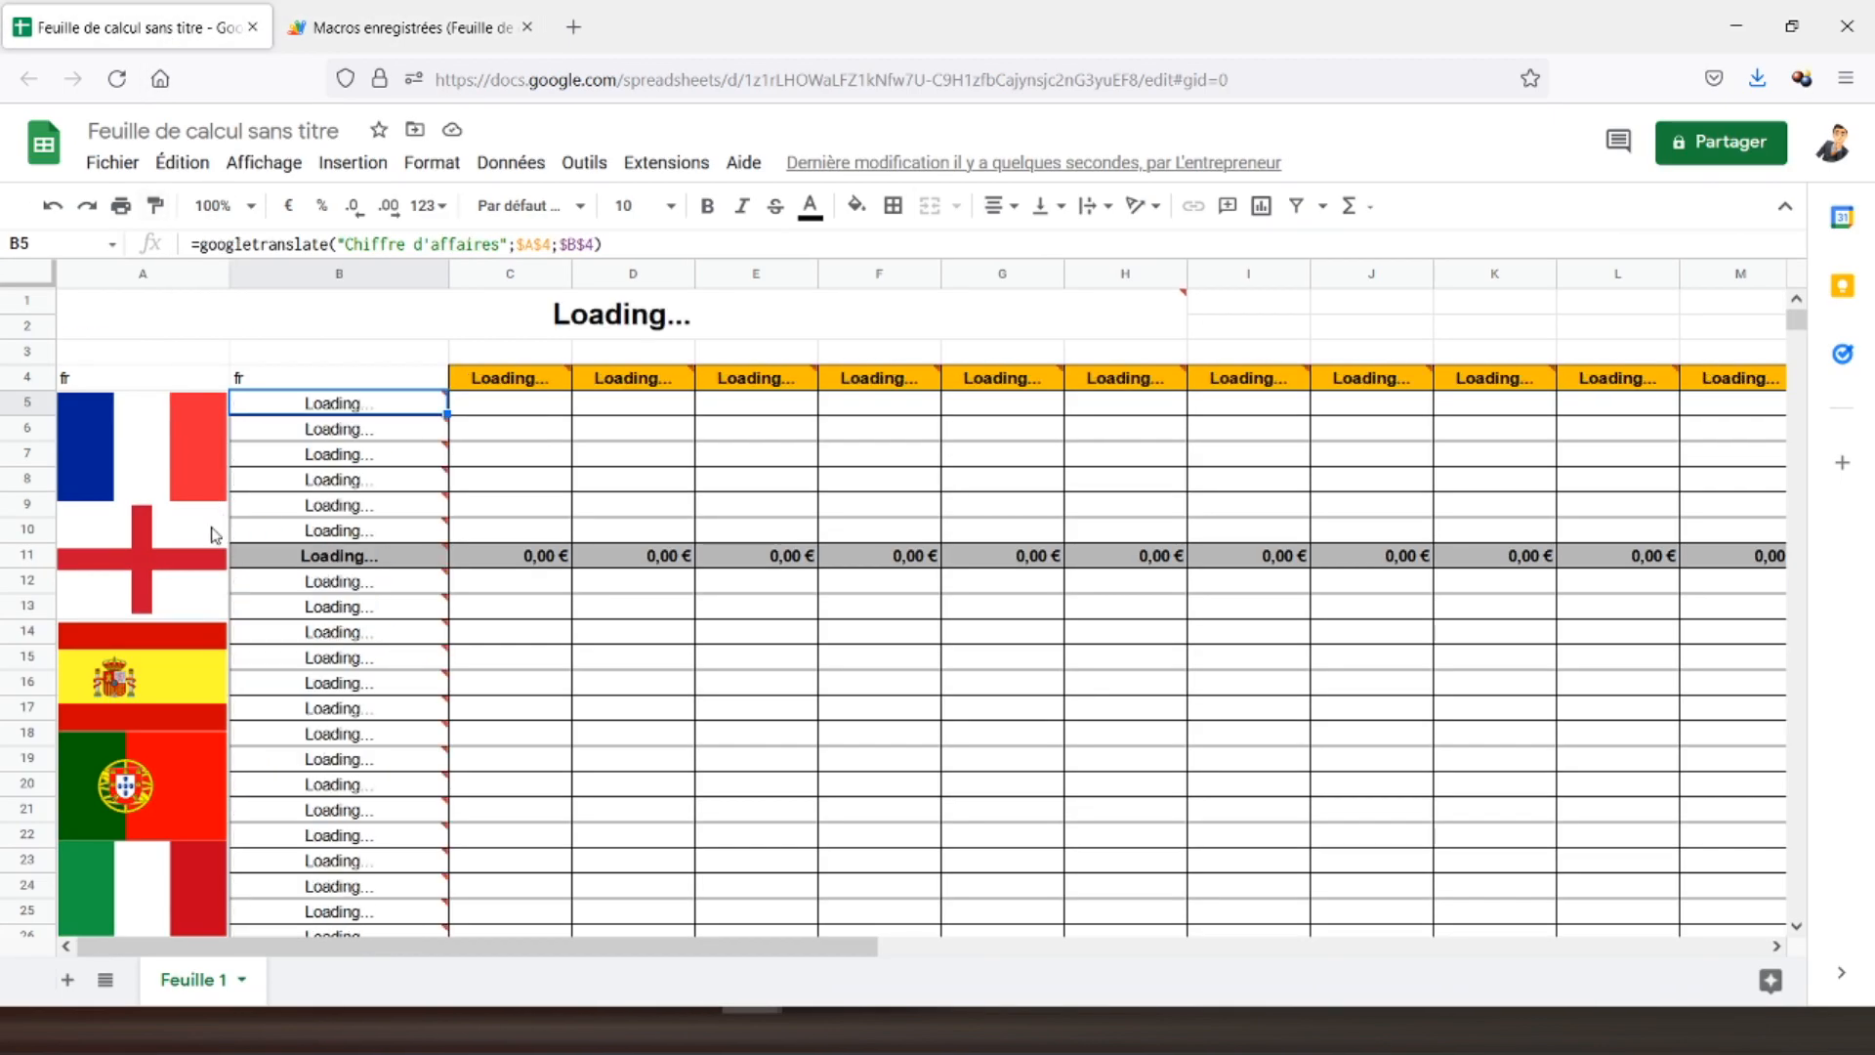
pyautogui.click(210, 525)
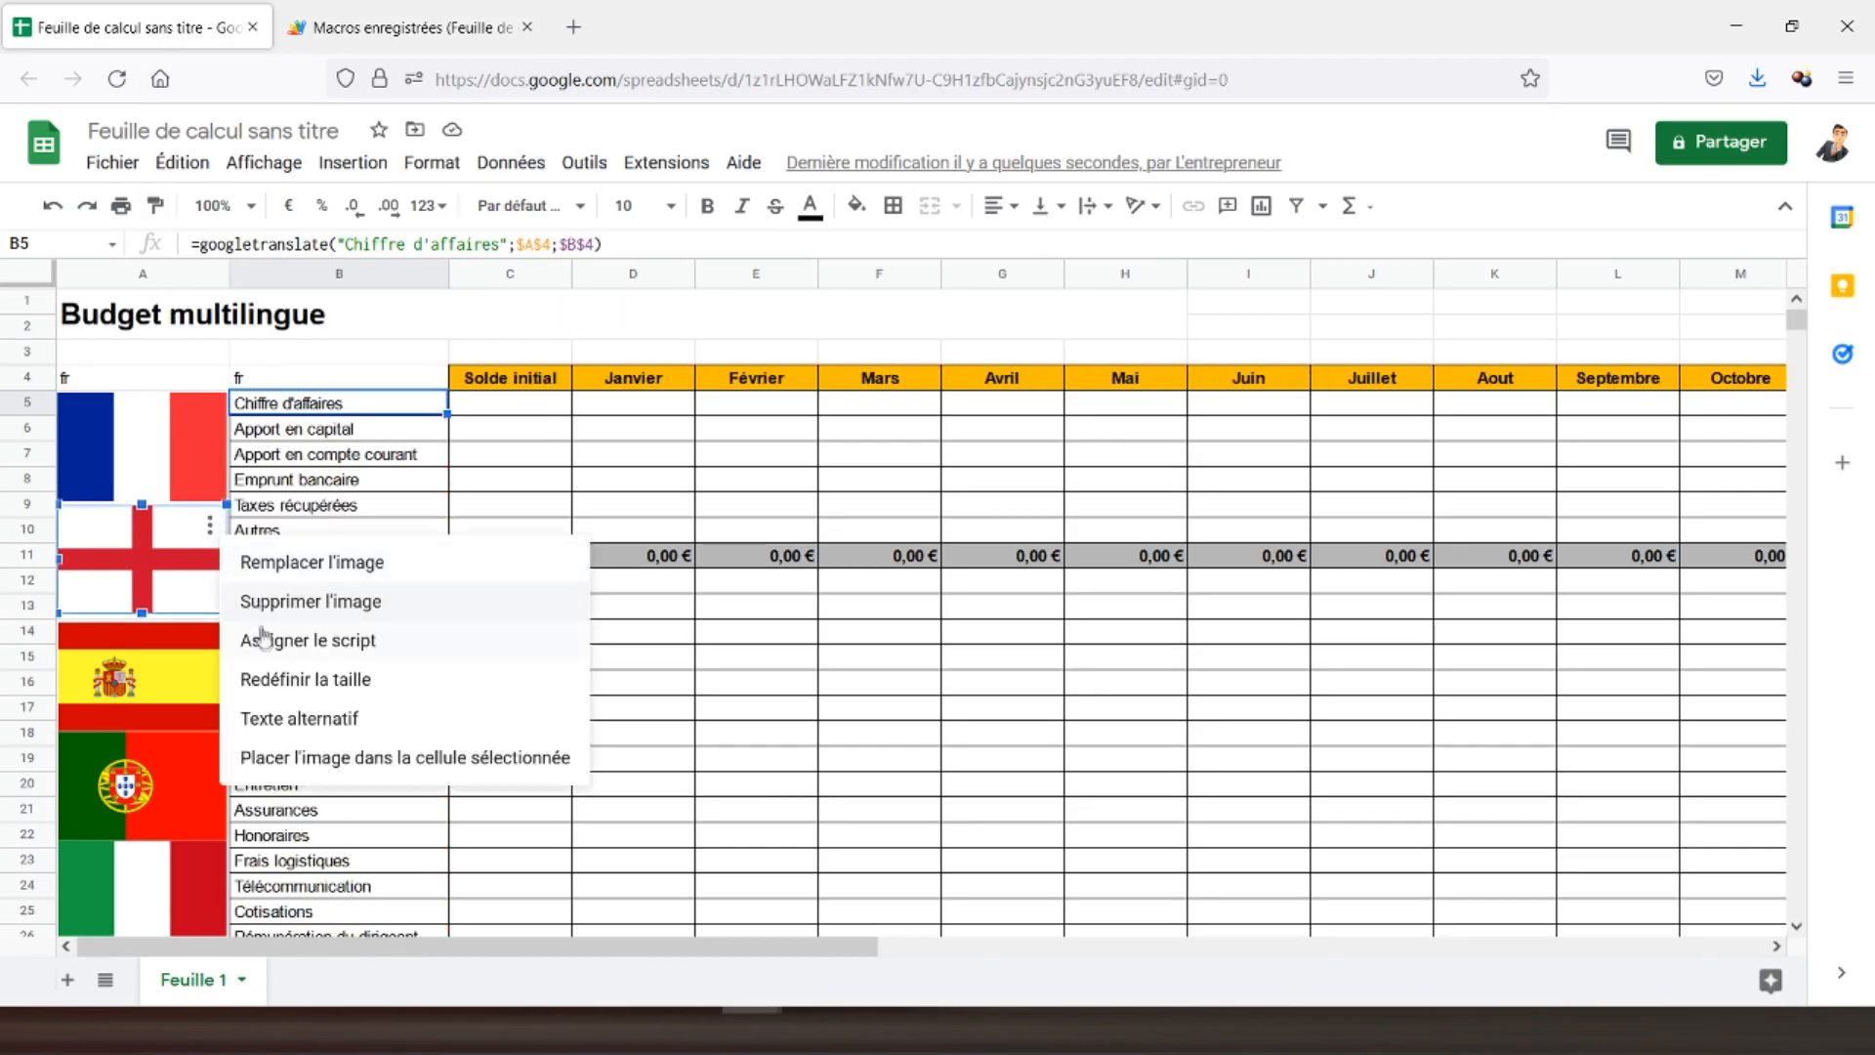
pyautogui.click(297, 639)
pyautogui.write('traductionen')
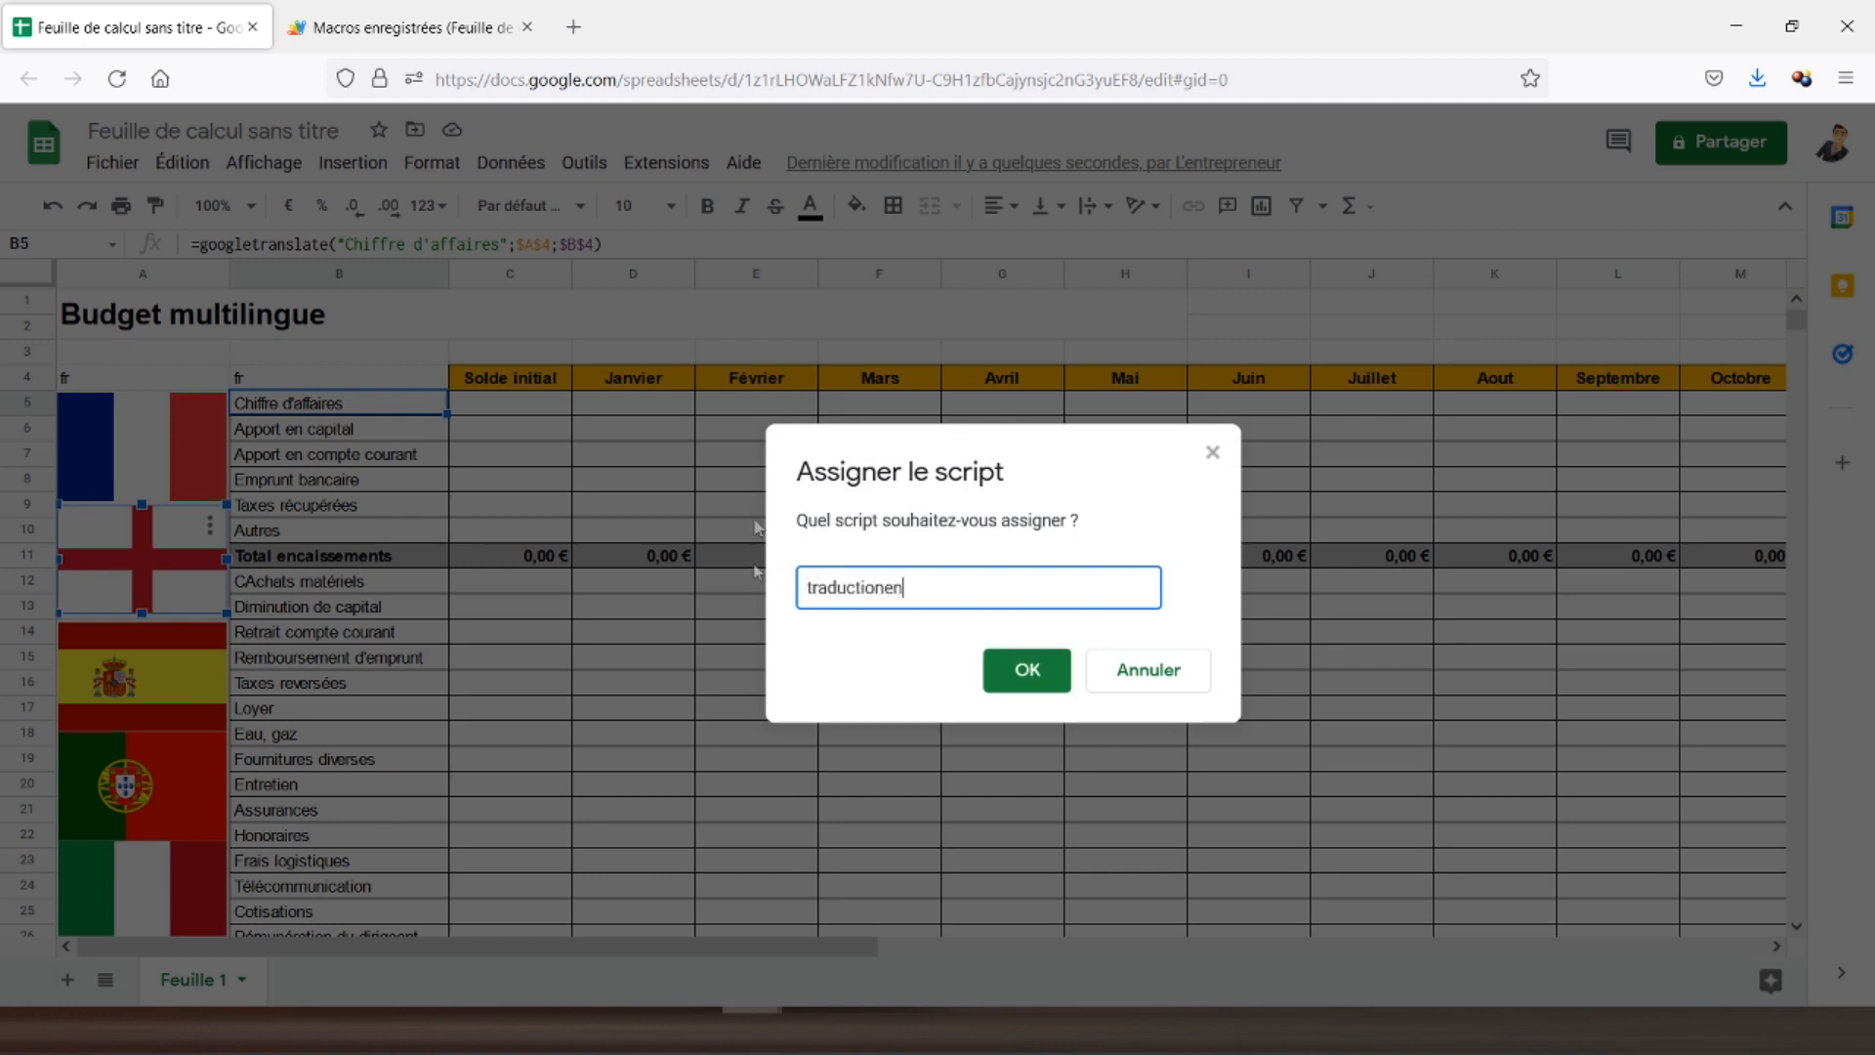
pyautogui.click(1024, 670)
pyautogui.click(188, 559)
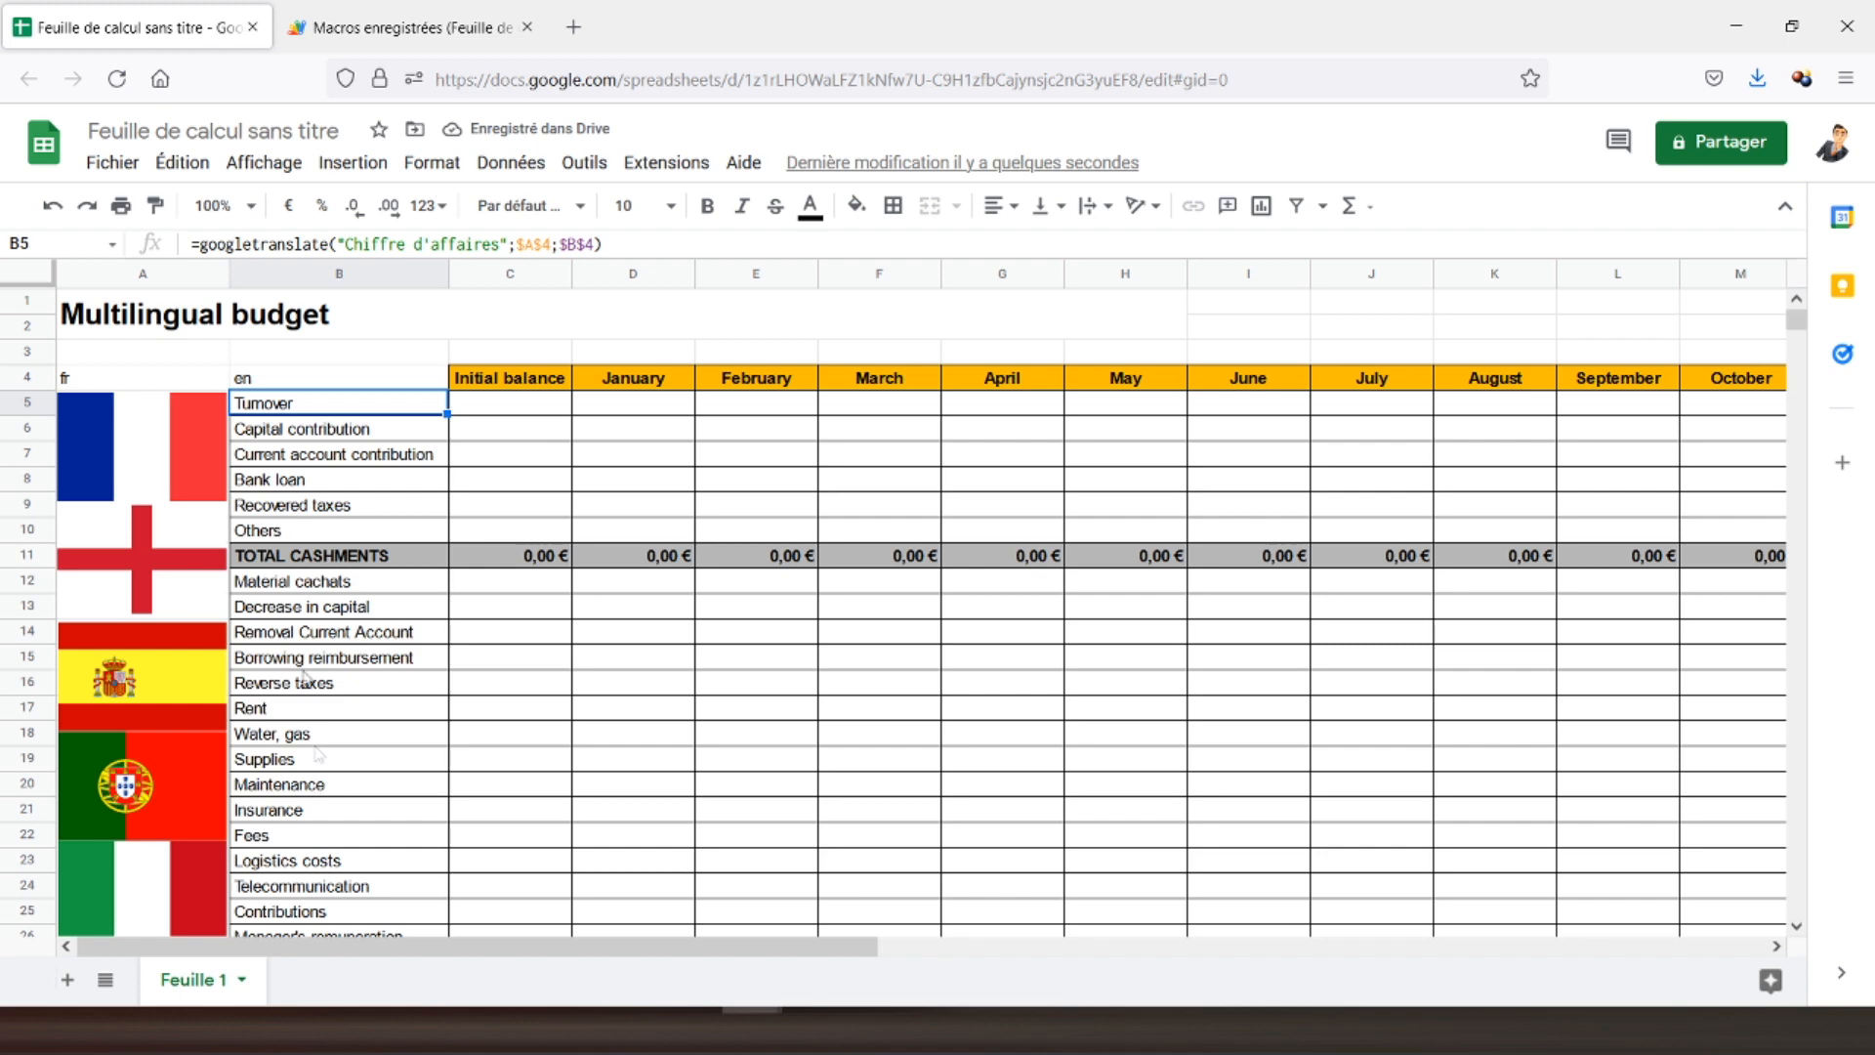
# - In Apps Script, copy the traductionfr and traductionen functions together and paste them below the existing code after a blank line
pyautogui.click(448, 30)
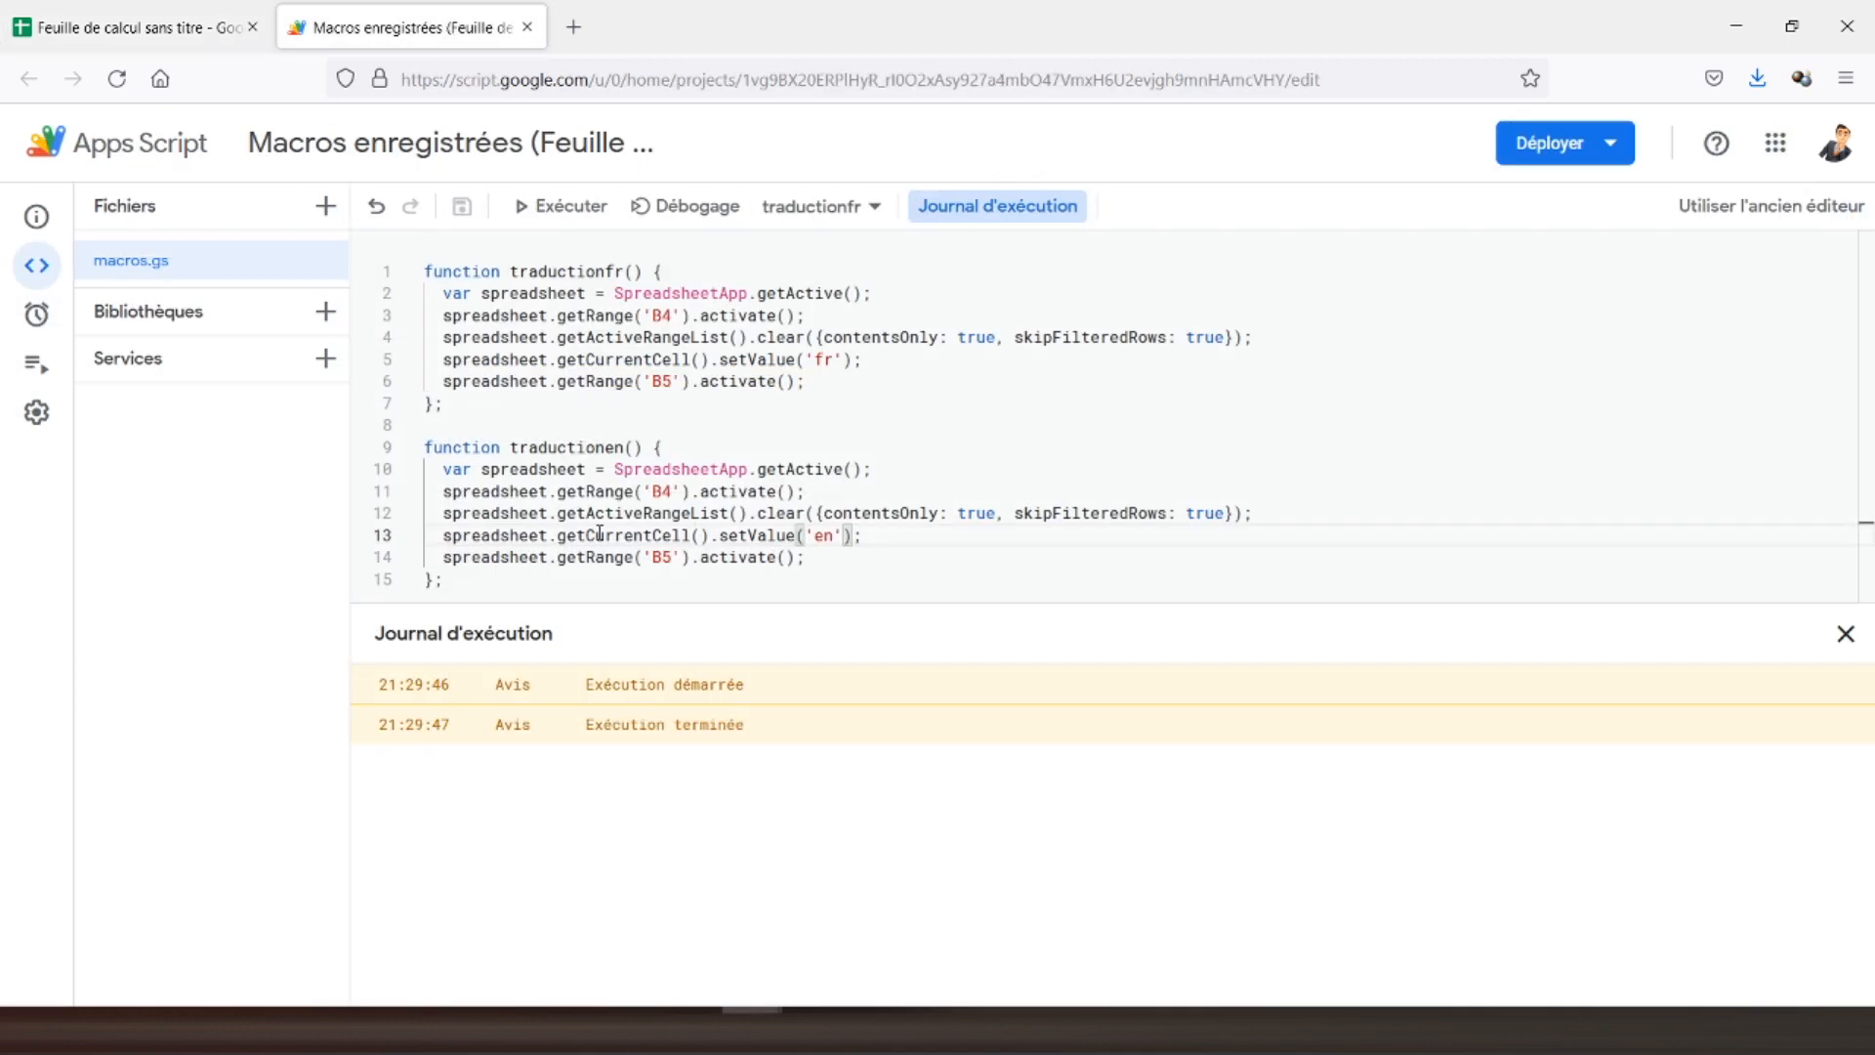
pyautogui.click(473, 584)
pyautogui.moveTo(459, 579); pyautogui.dragTo(432, 277)
pyautogui.hotkey('ctrl', 'c')
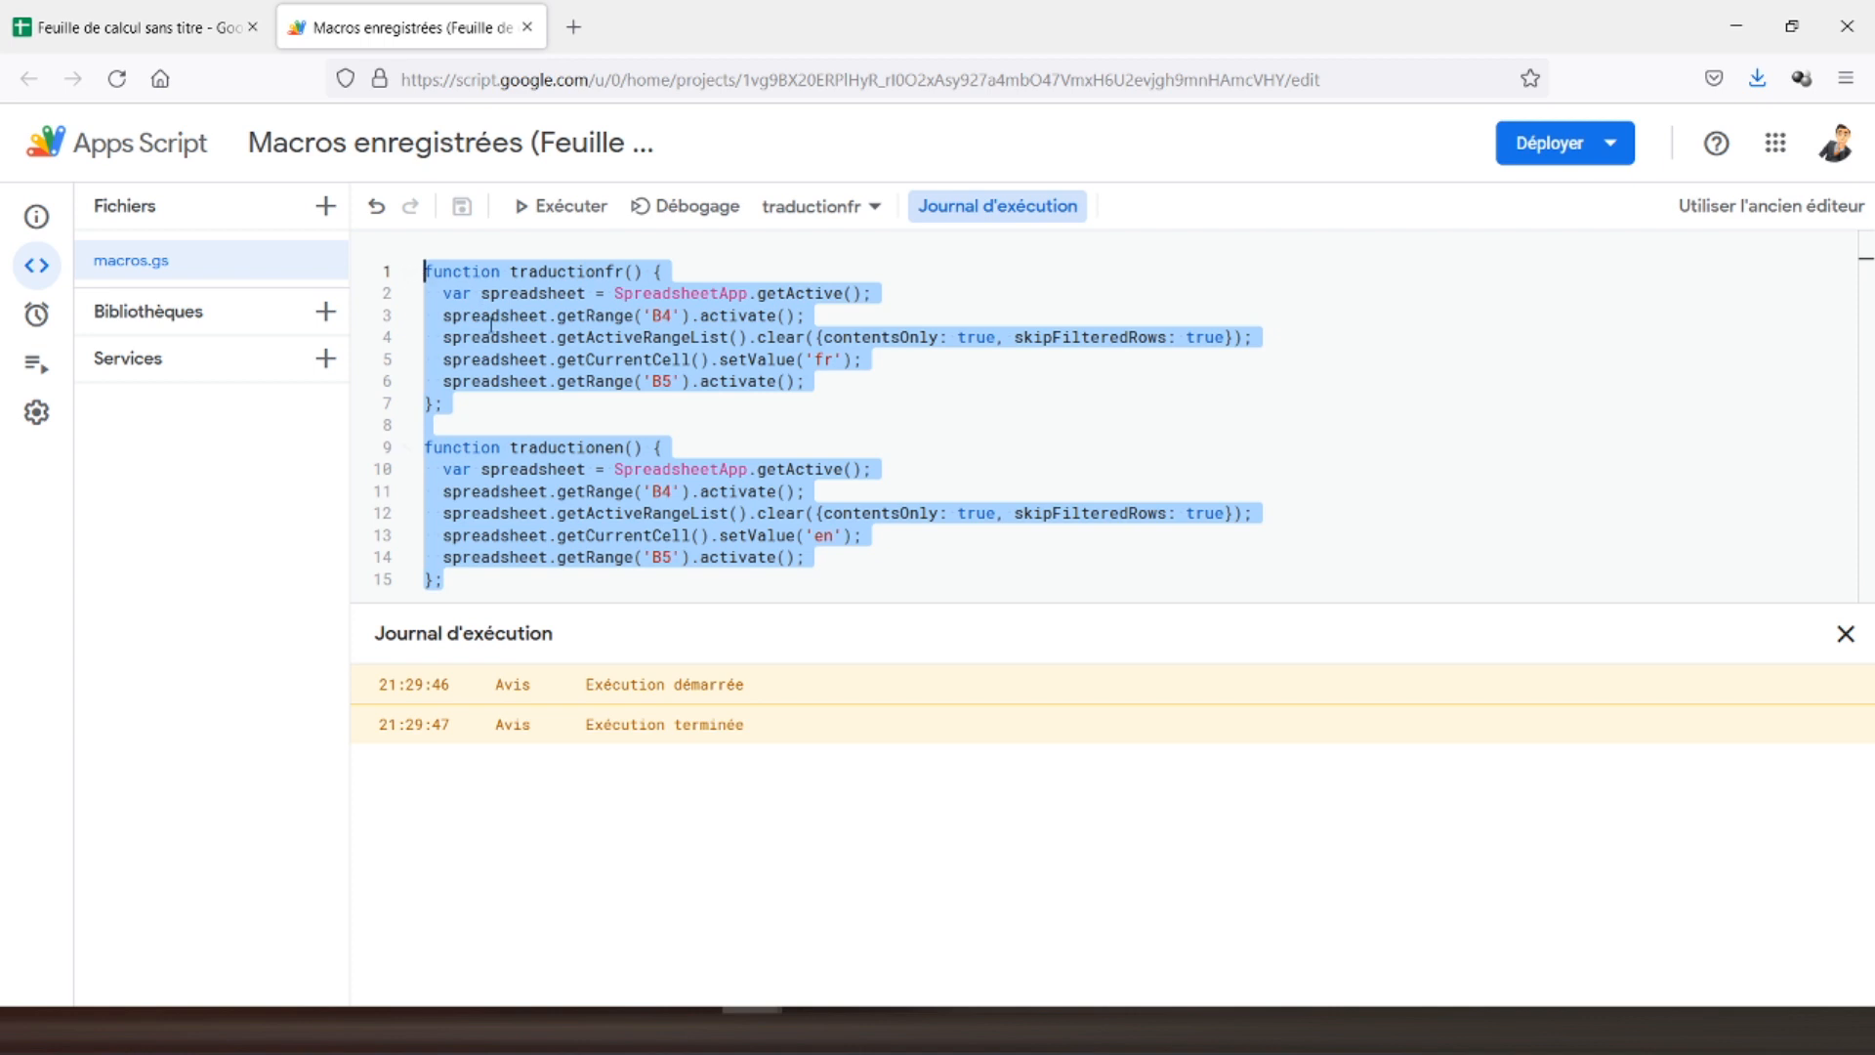
pyautogui.click(486, 577)
pyautogui.press('Return')
pyautogui.press('Return')
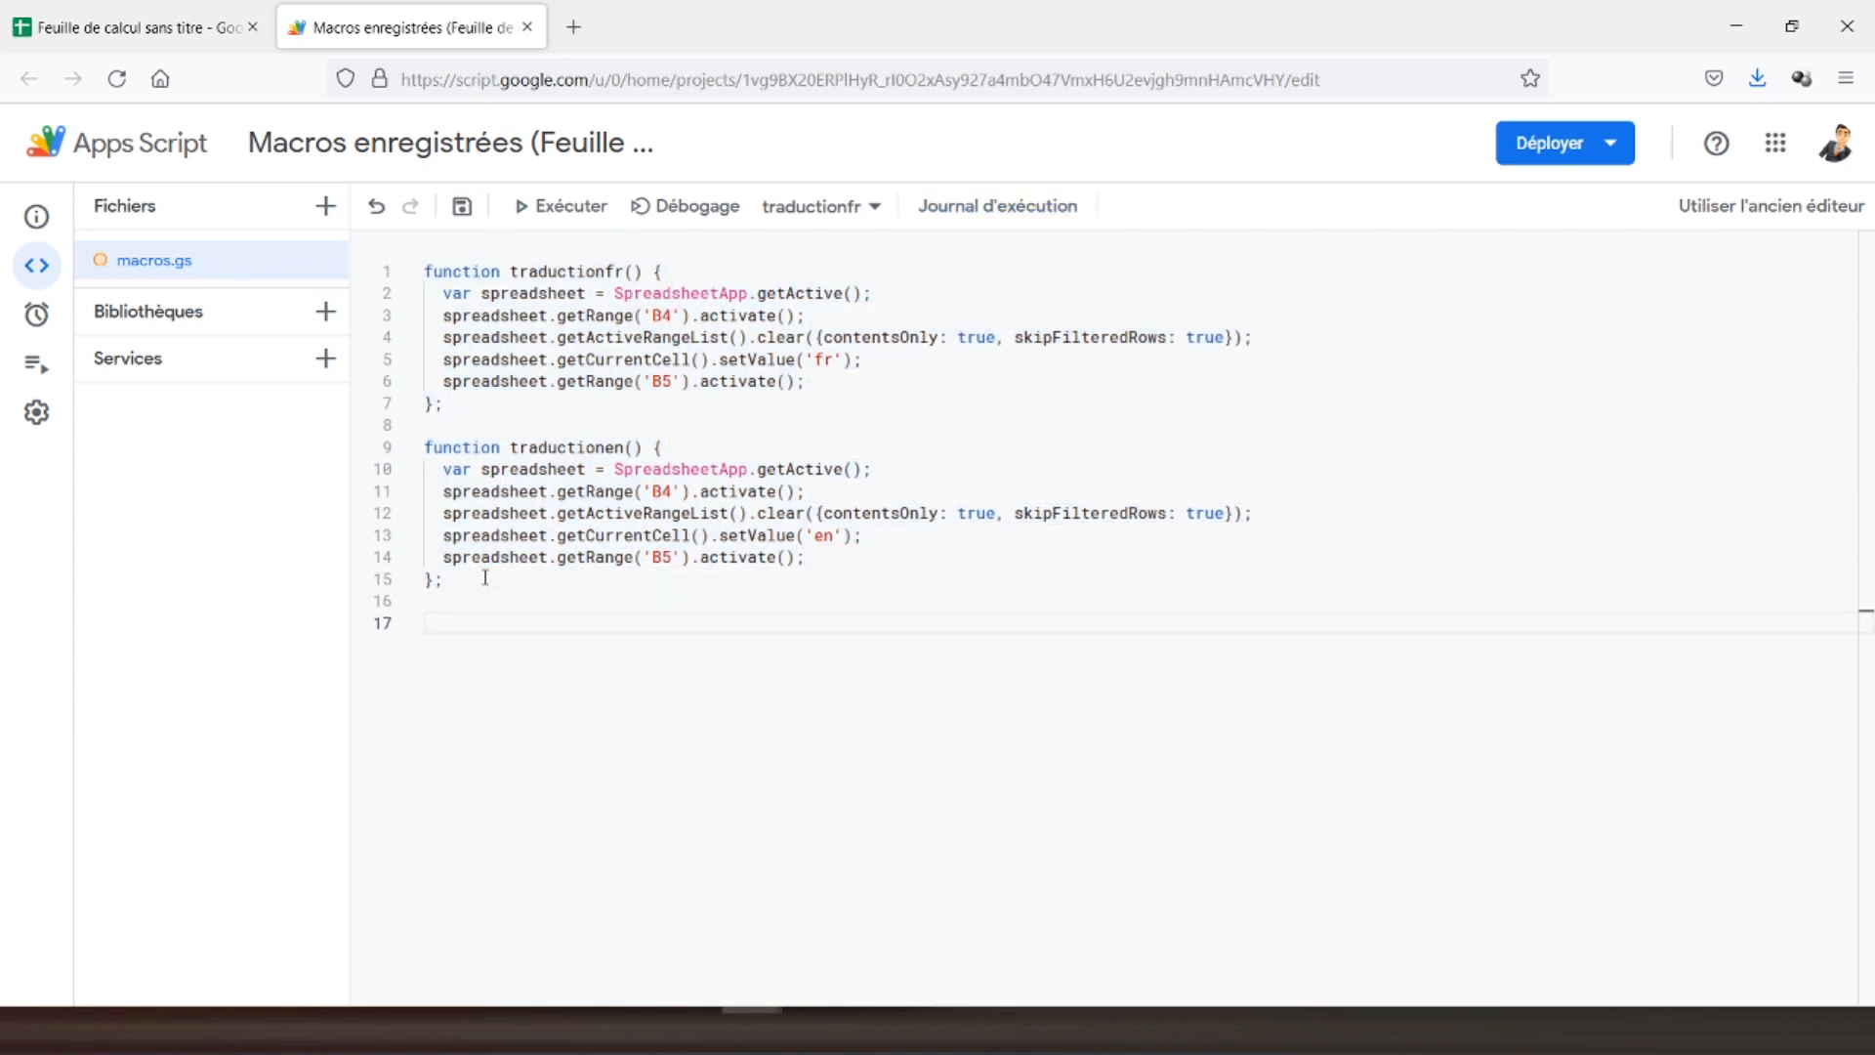
pyautogui.hotkey('ctrl', 'v')
# - Rename the pasted copy of traductionfr to traductiones and change its setValue argument to 'es'
pyautogui.click(625, 622)
pyautogui.press('BackSpace')
pyautogui.press('BackSpace')
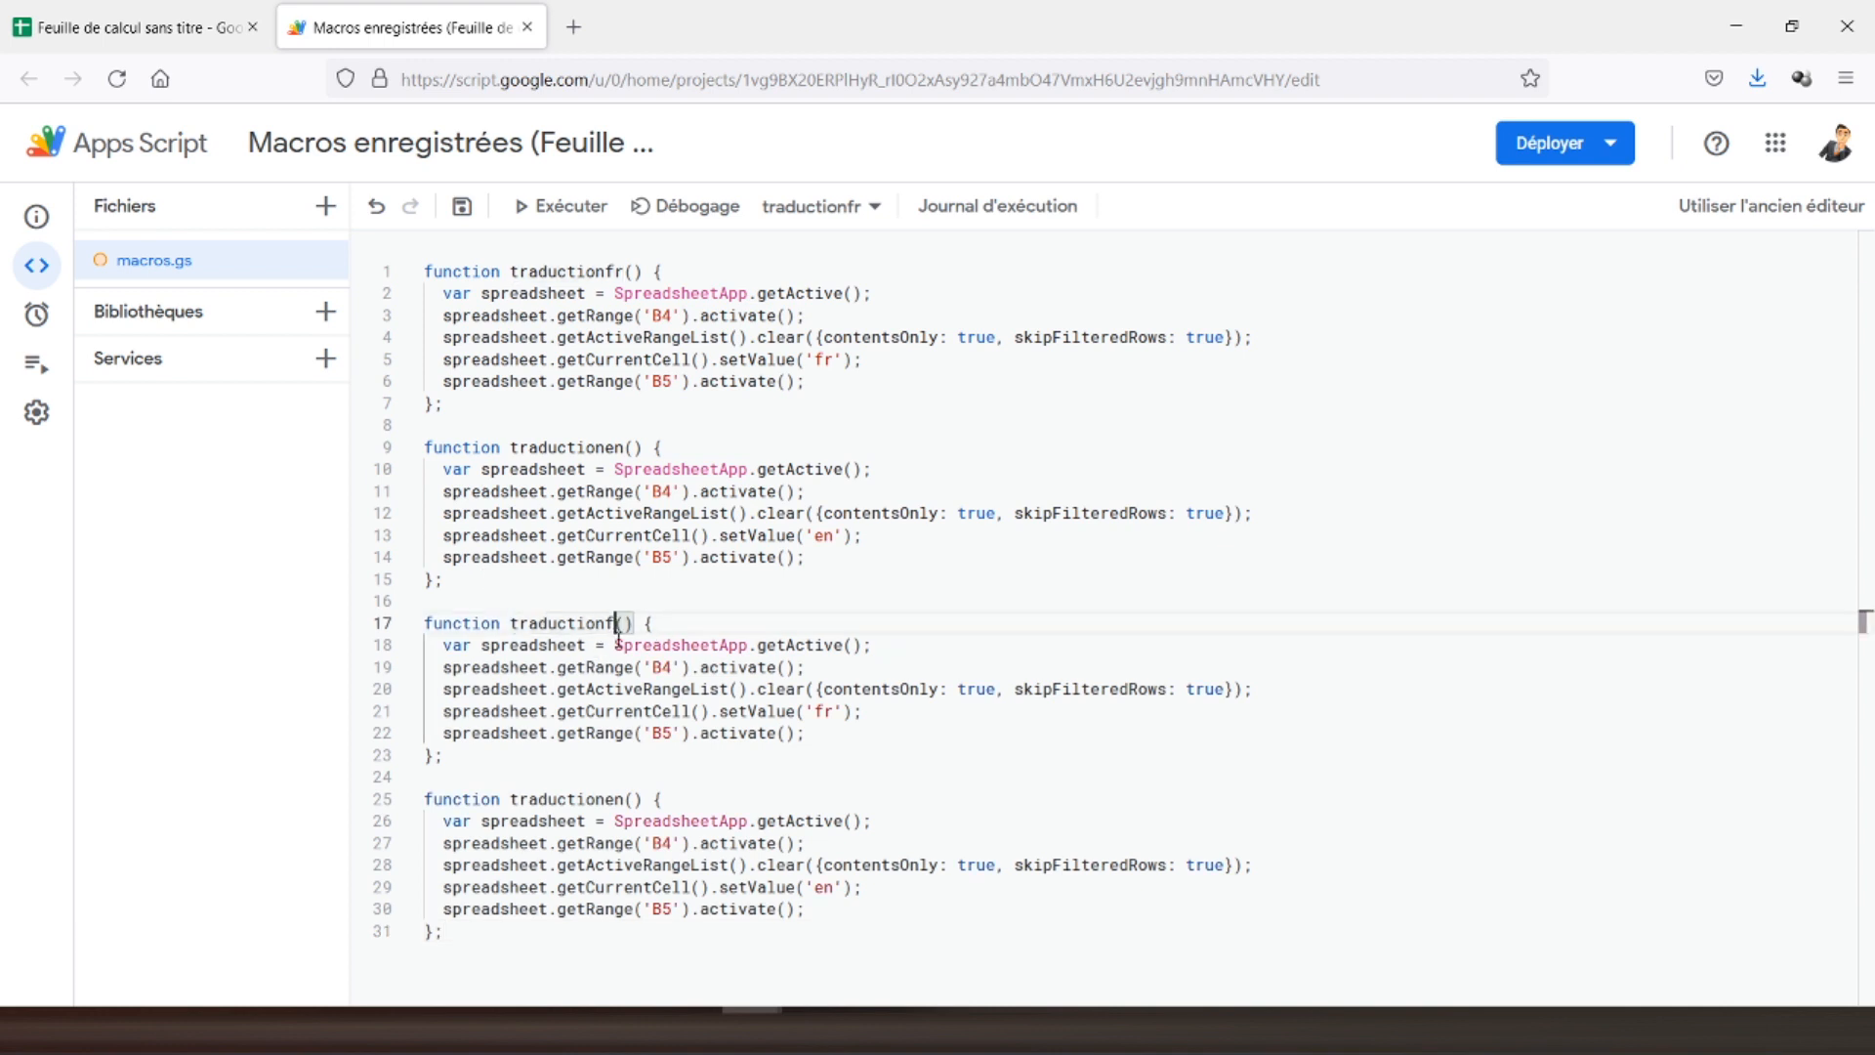
pyautogui.write('es')
pyautogui.click(833, 712)
pyautogui.doubleClick(833, 712)
pyautogui.write('e')
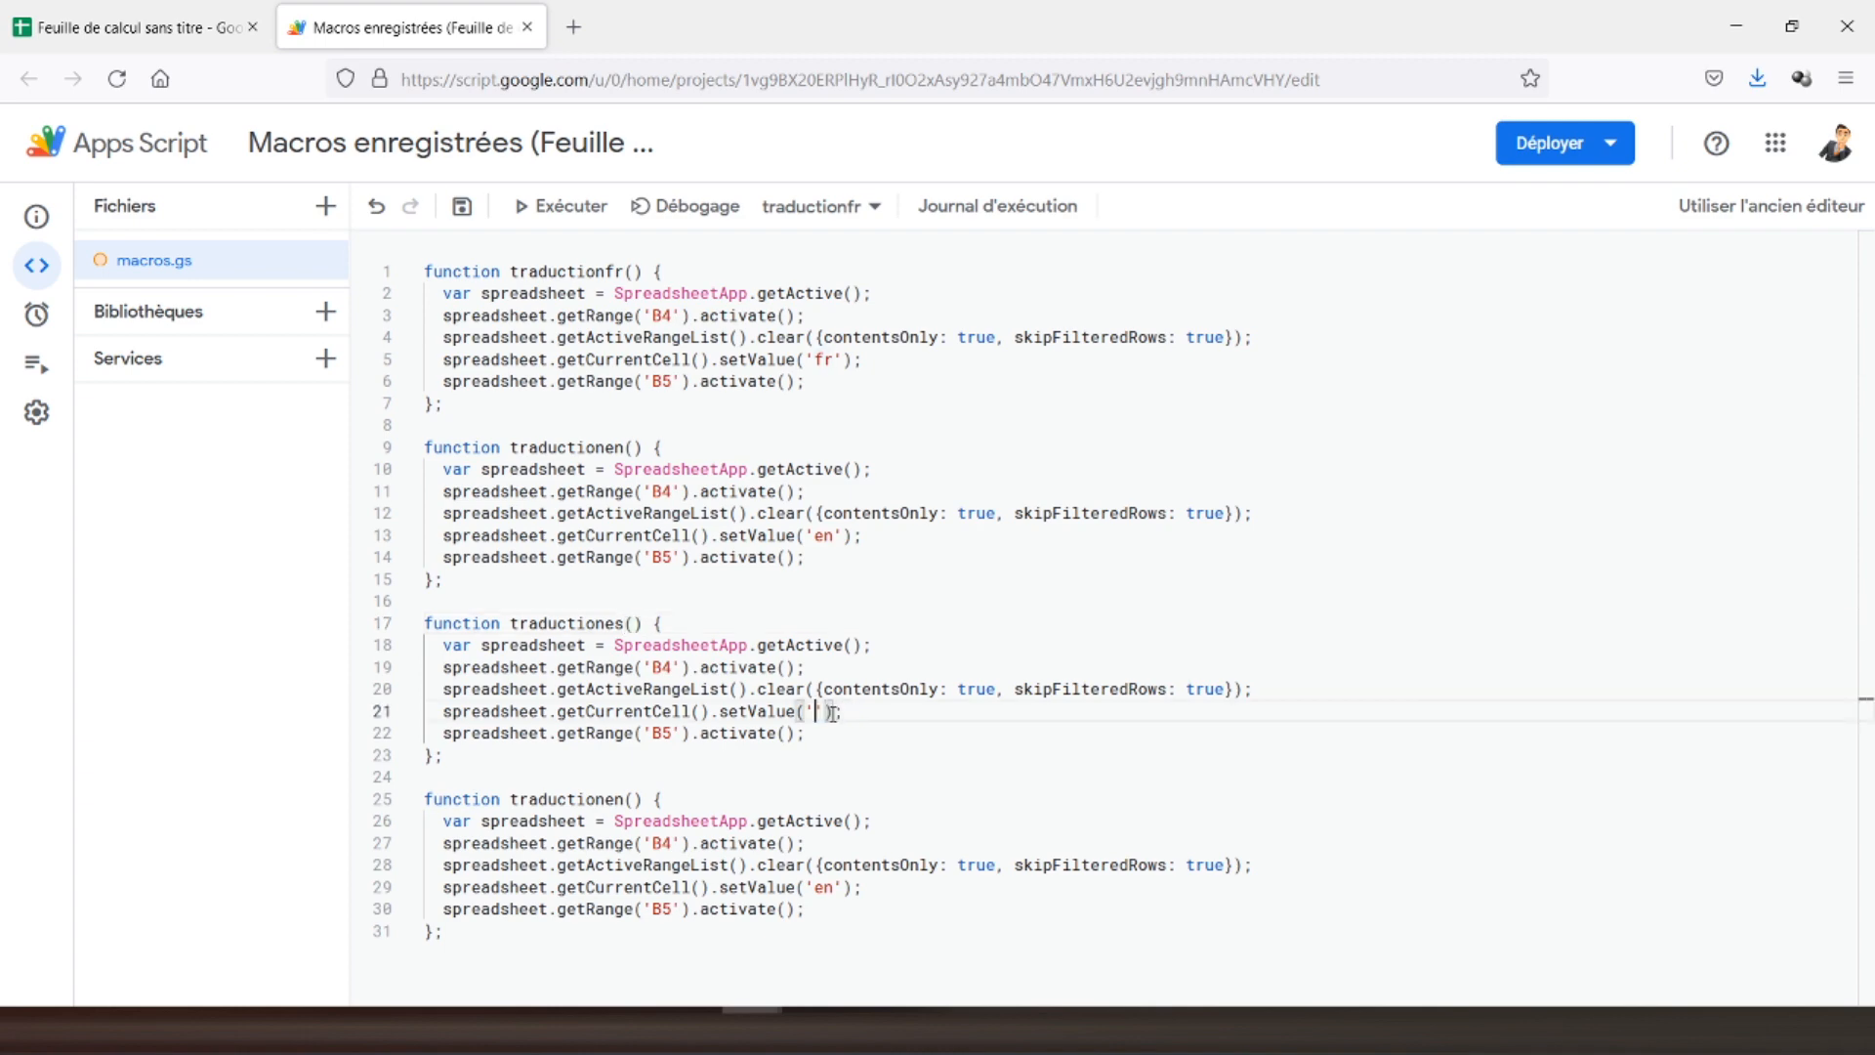
pyautogui.write('s')
pyautogui.hotkey('ctrl', 'Tab')
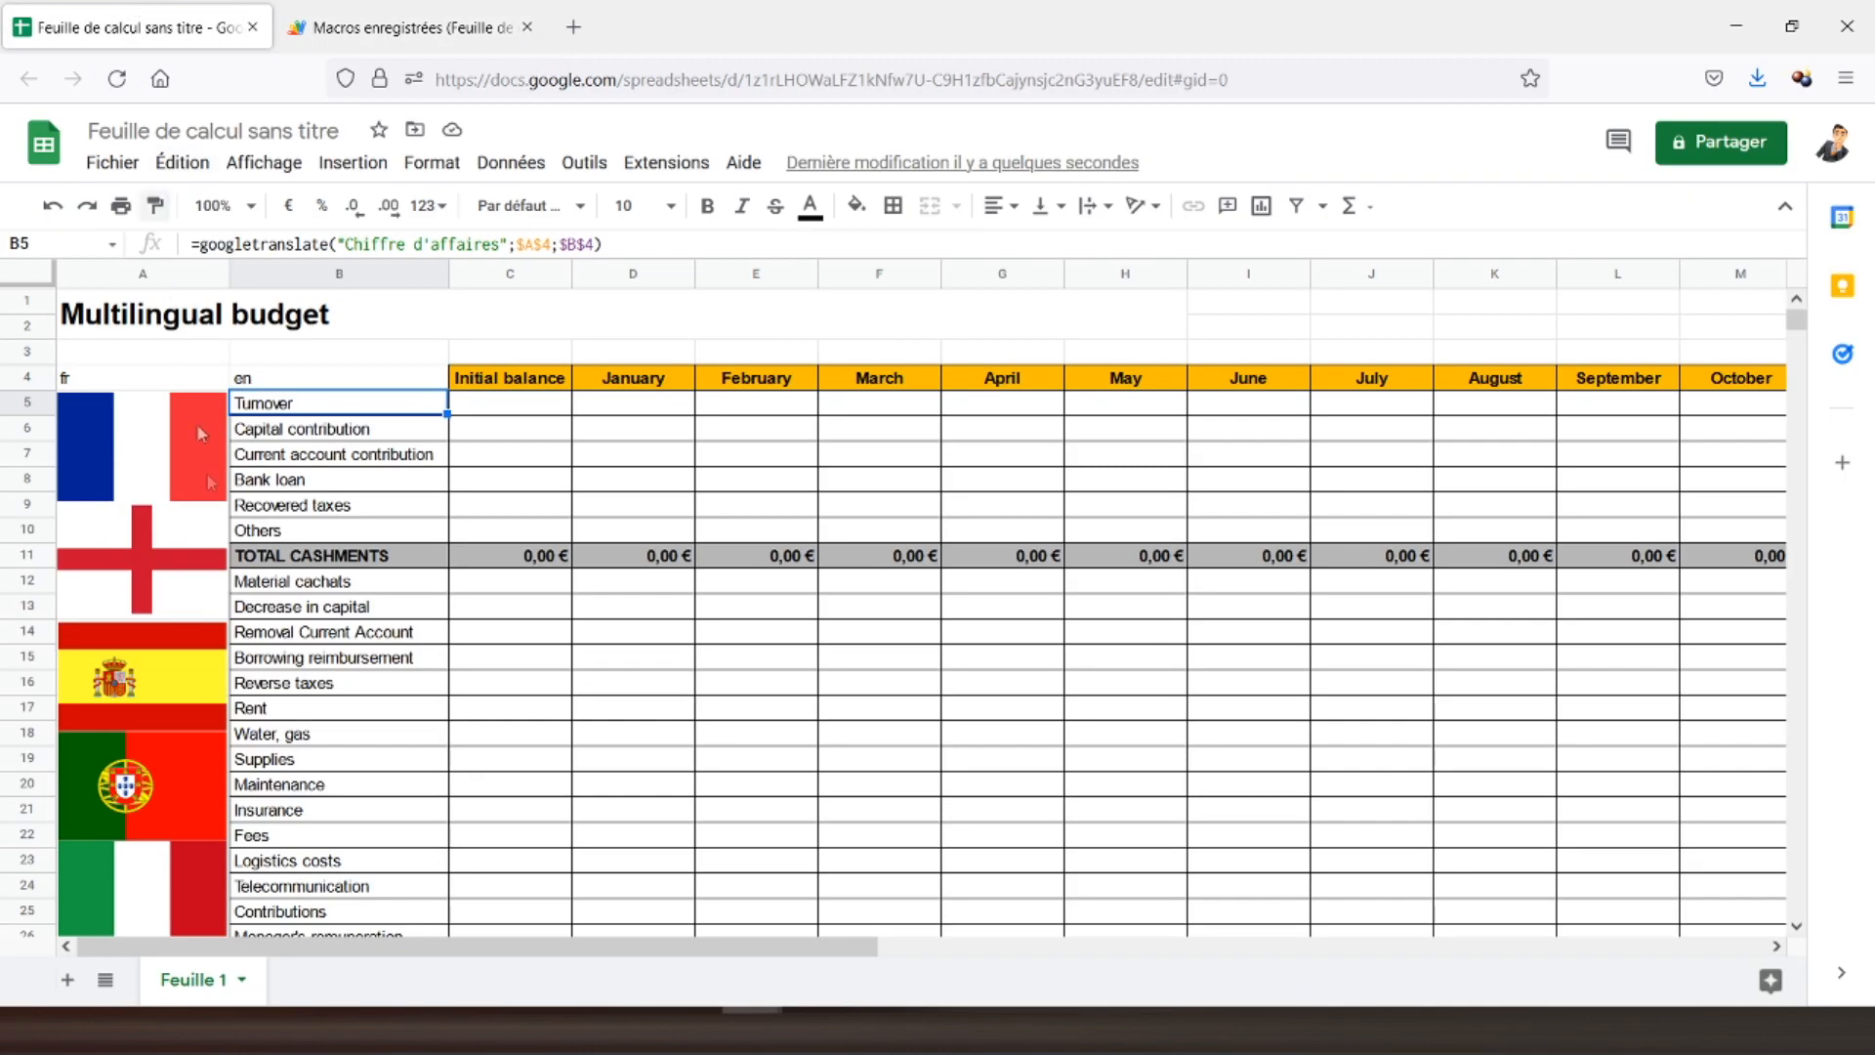
pyautogui.click(449, 19)
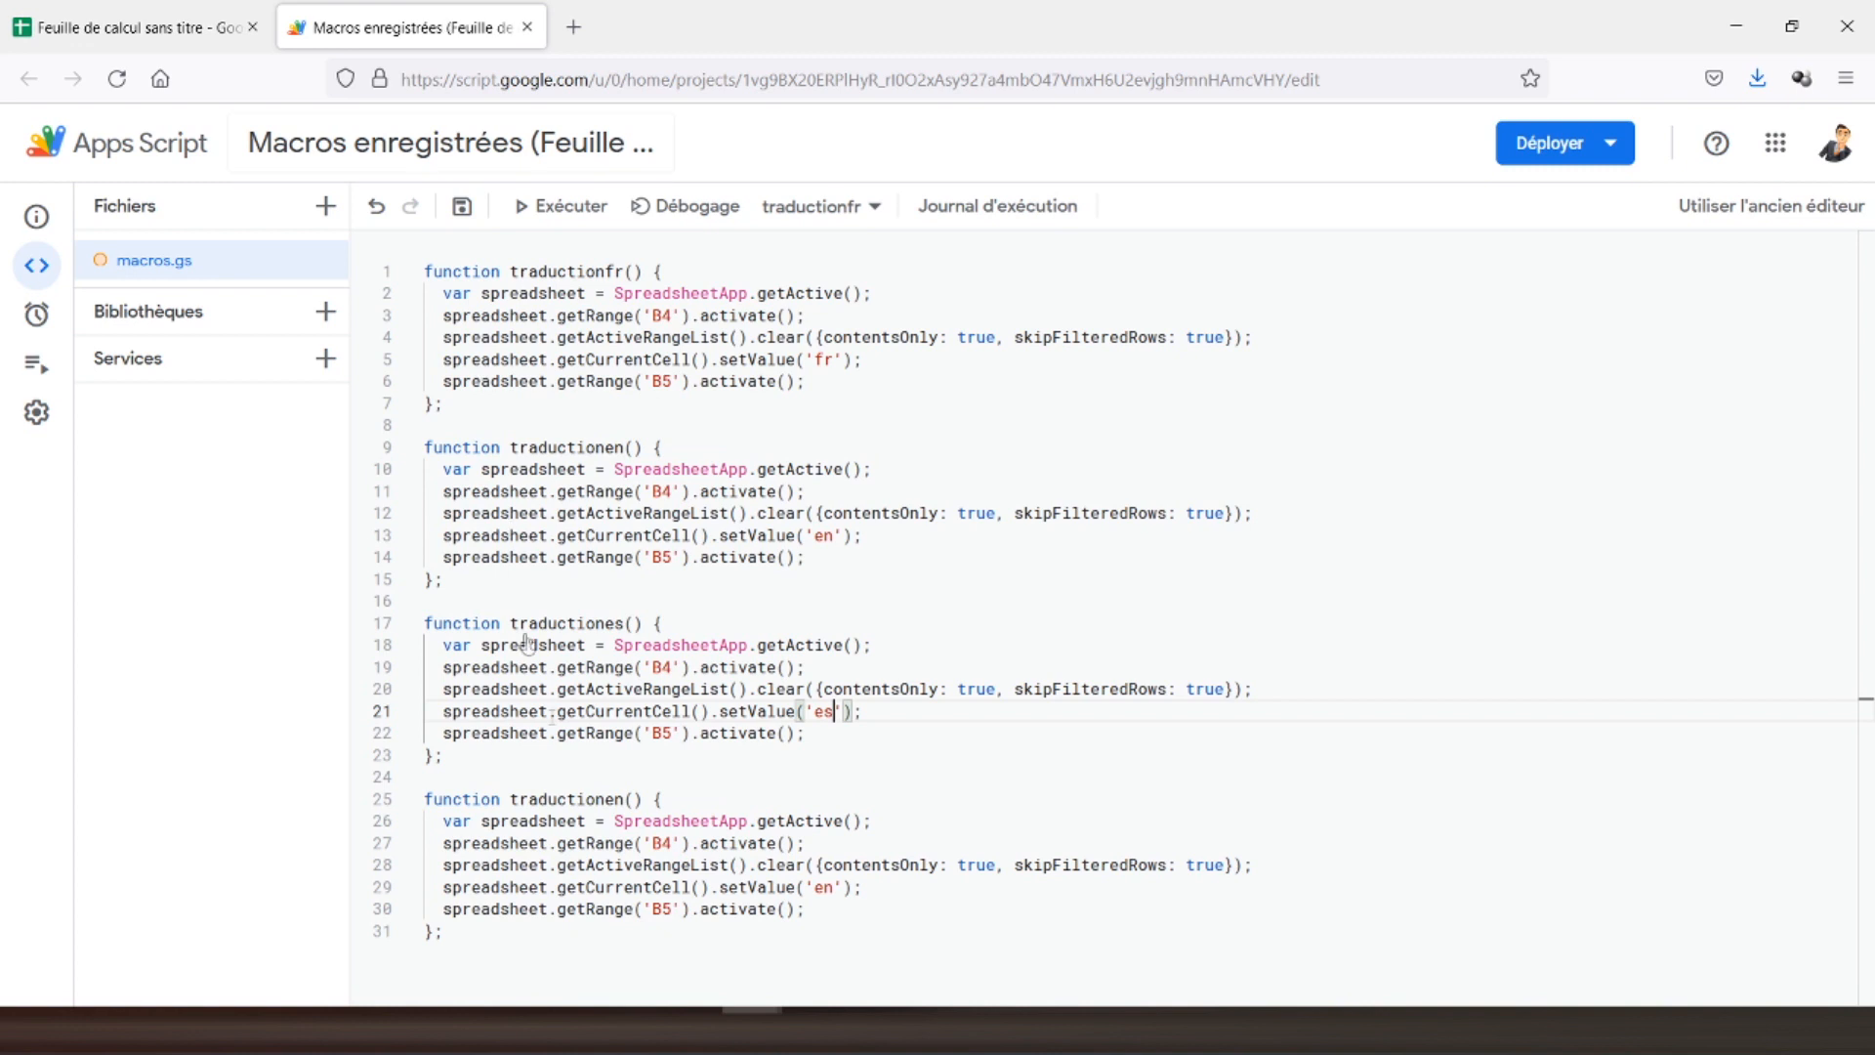
# - Rename the pasted copy of traductionen to traductionpt and change its setValue argument to 'pt'
pyautogui.click(625, 799)
pyautogui.press('BackSpace')
pyautogui.press('BackSpace')
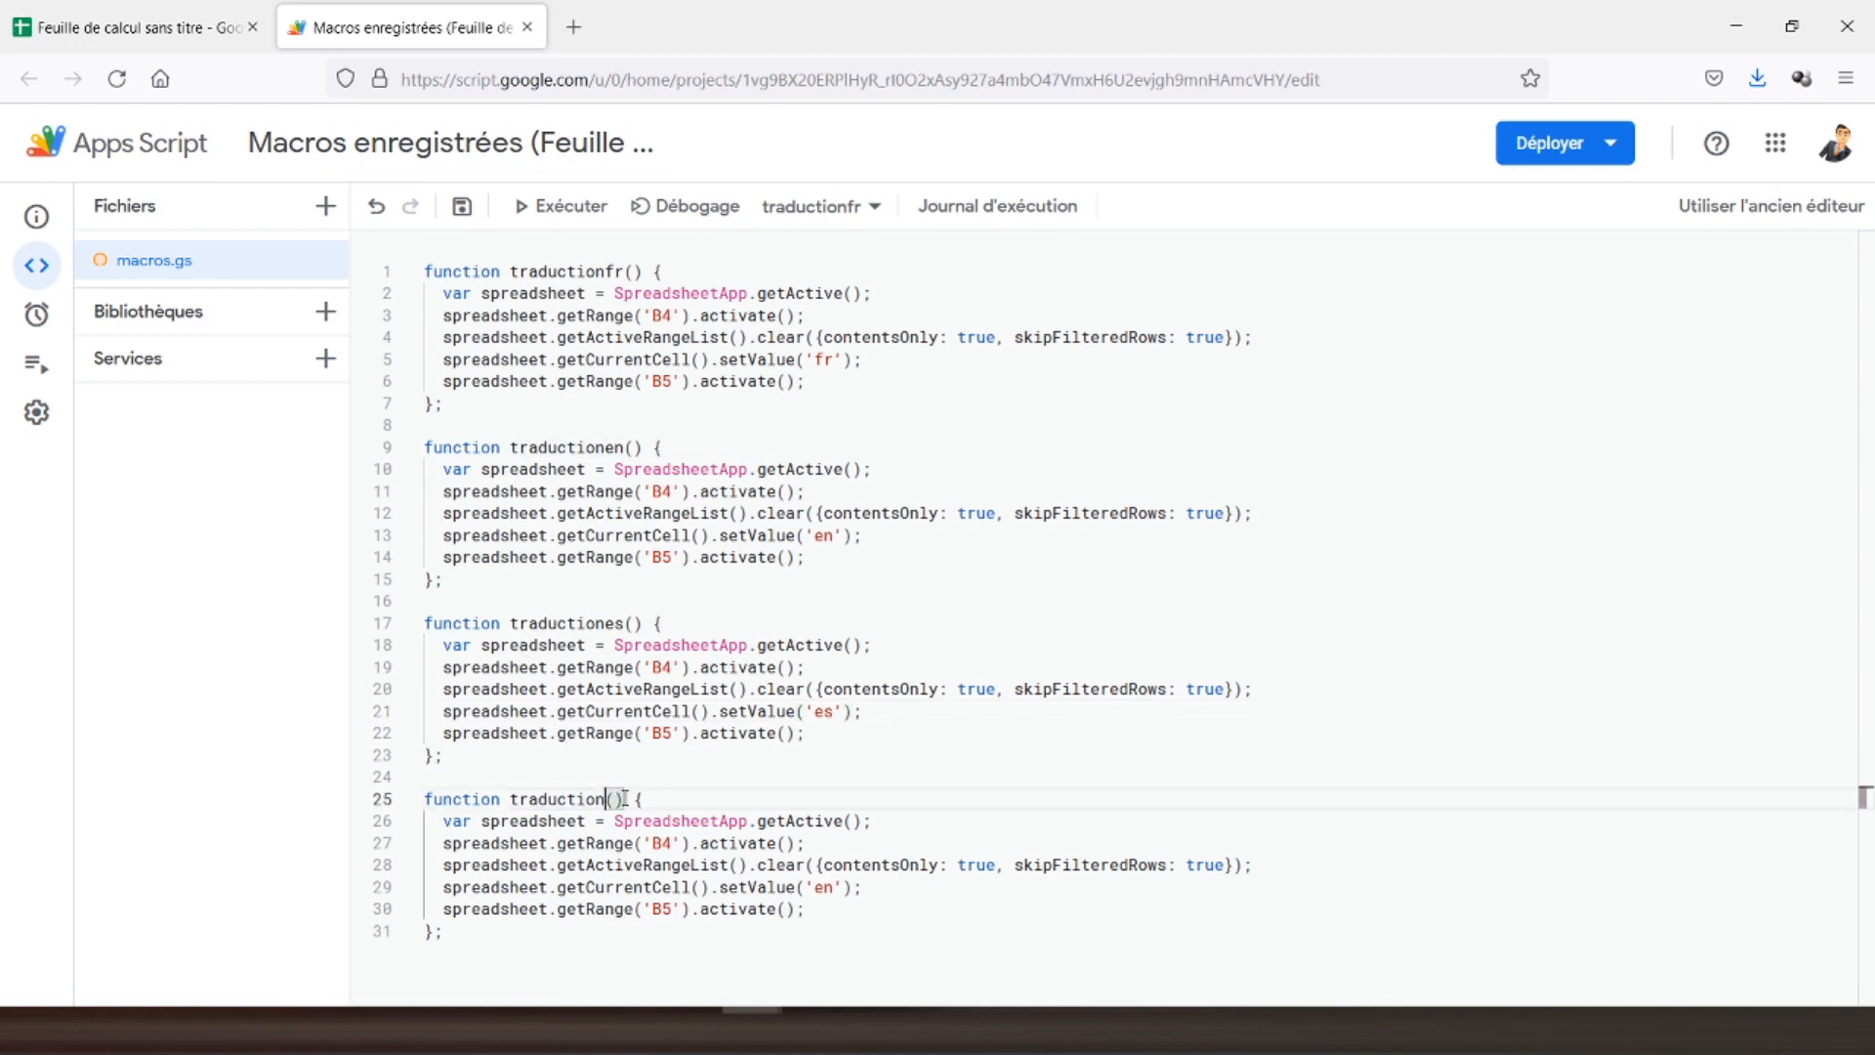
pyautogui.write('pt')
pyautogui.click(836, 900)
pyautogui.click(836, 889)
pyautogui.press('BackSpace')
pyautogui.press('BackSpace')
pyautogui.write('pt')
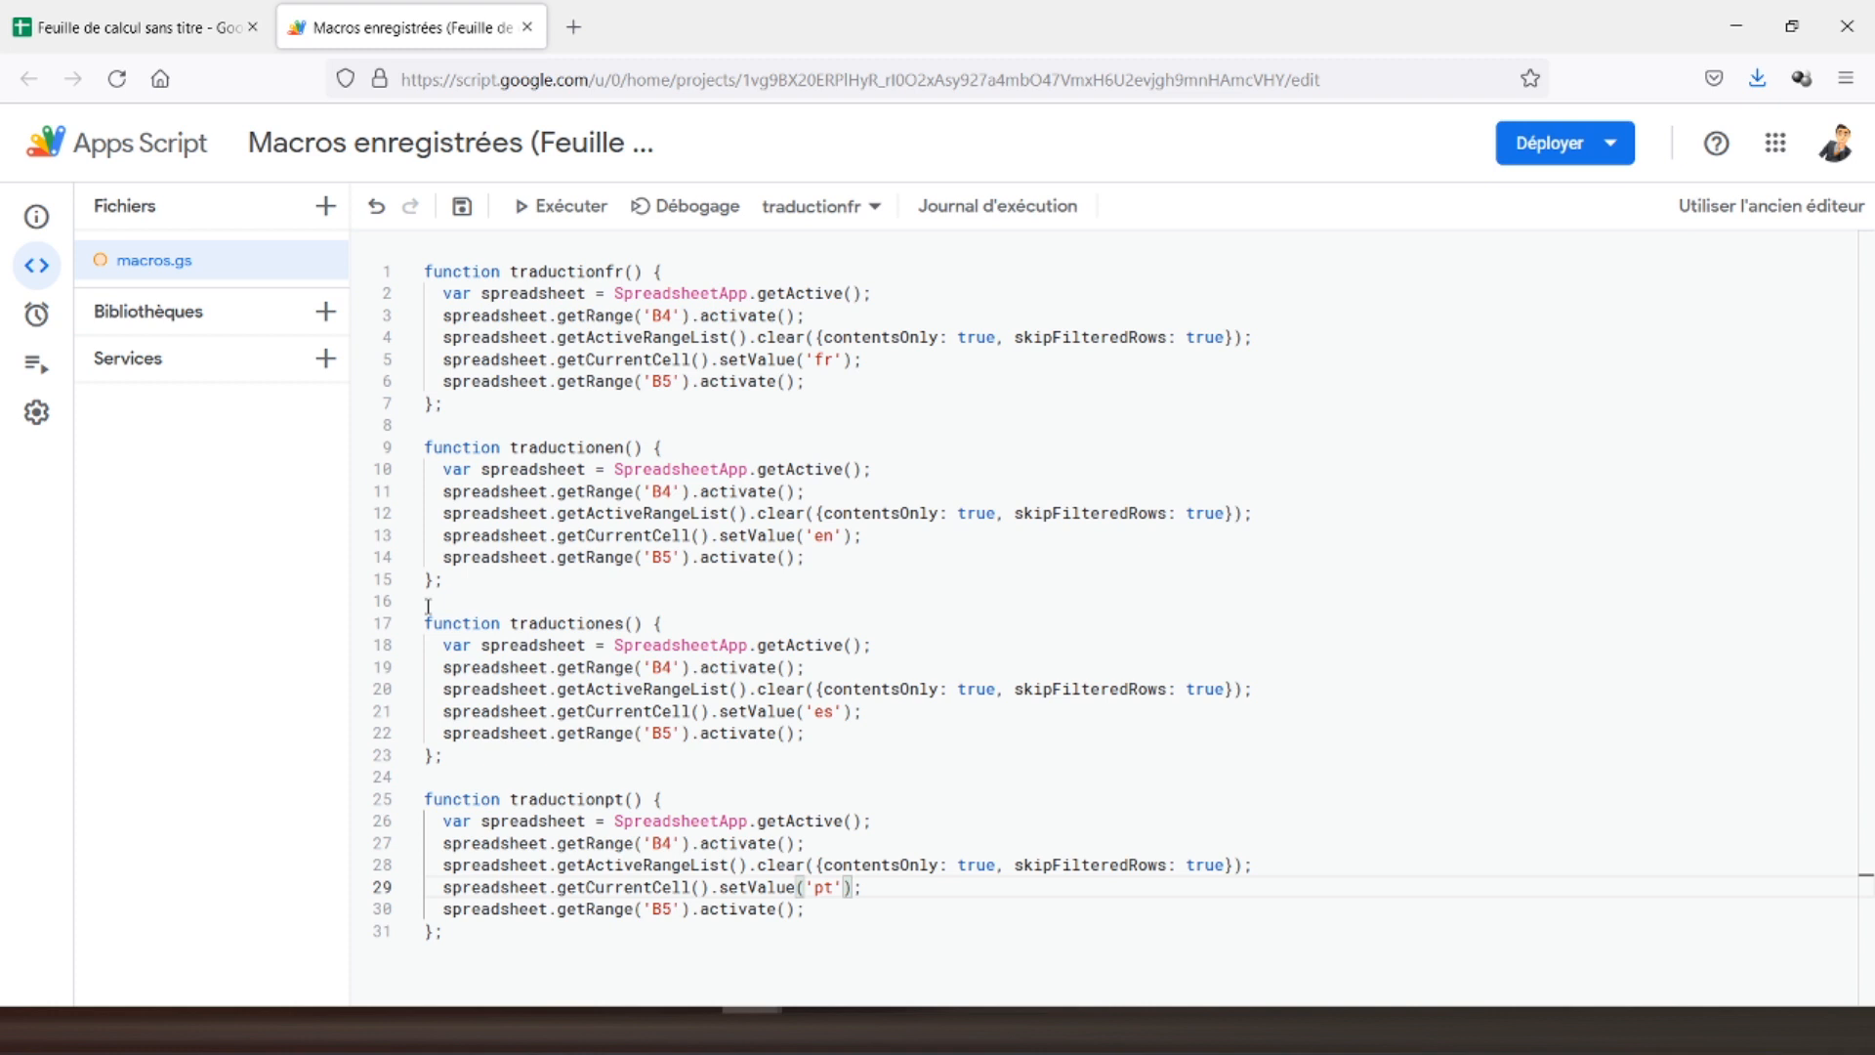
# - Duplicate the traductiones and traductionpt functions together at the end of the script
pyautogui.moveTo(428, 603); pyautogui.dragTo(770, 931)
pyautogui.hotkey('ctrl', 'c')
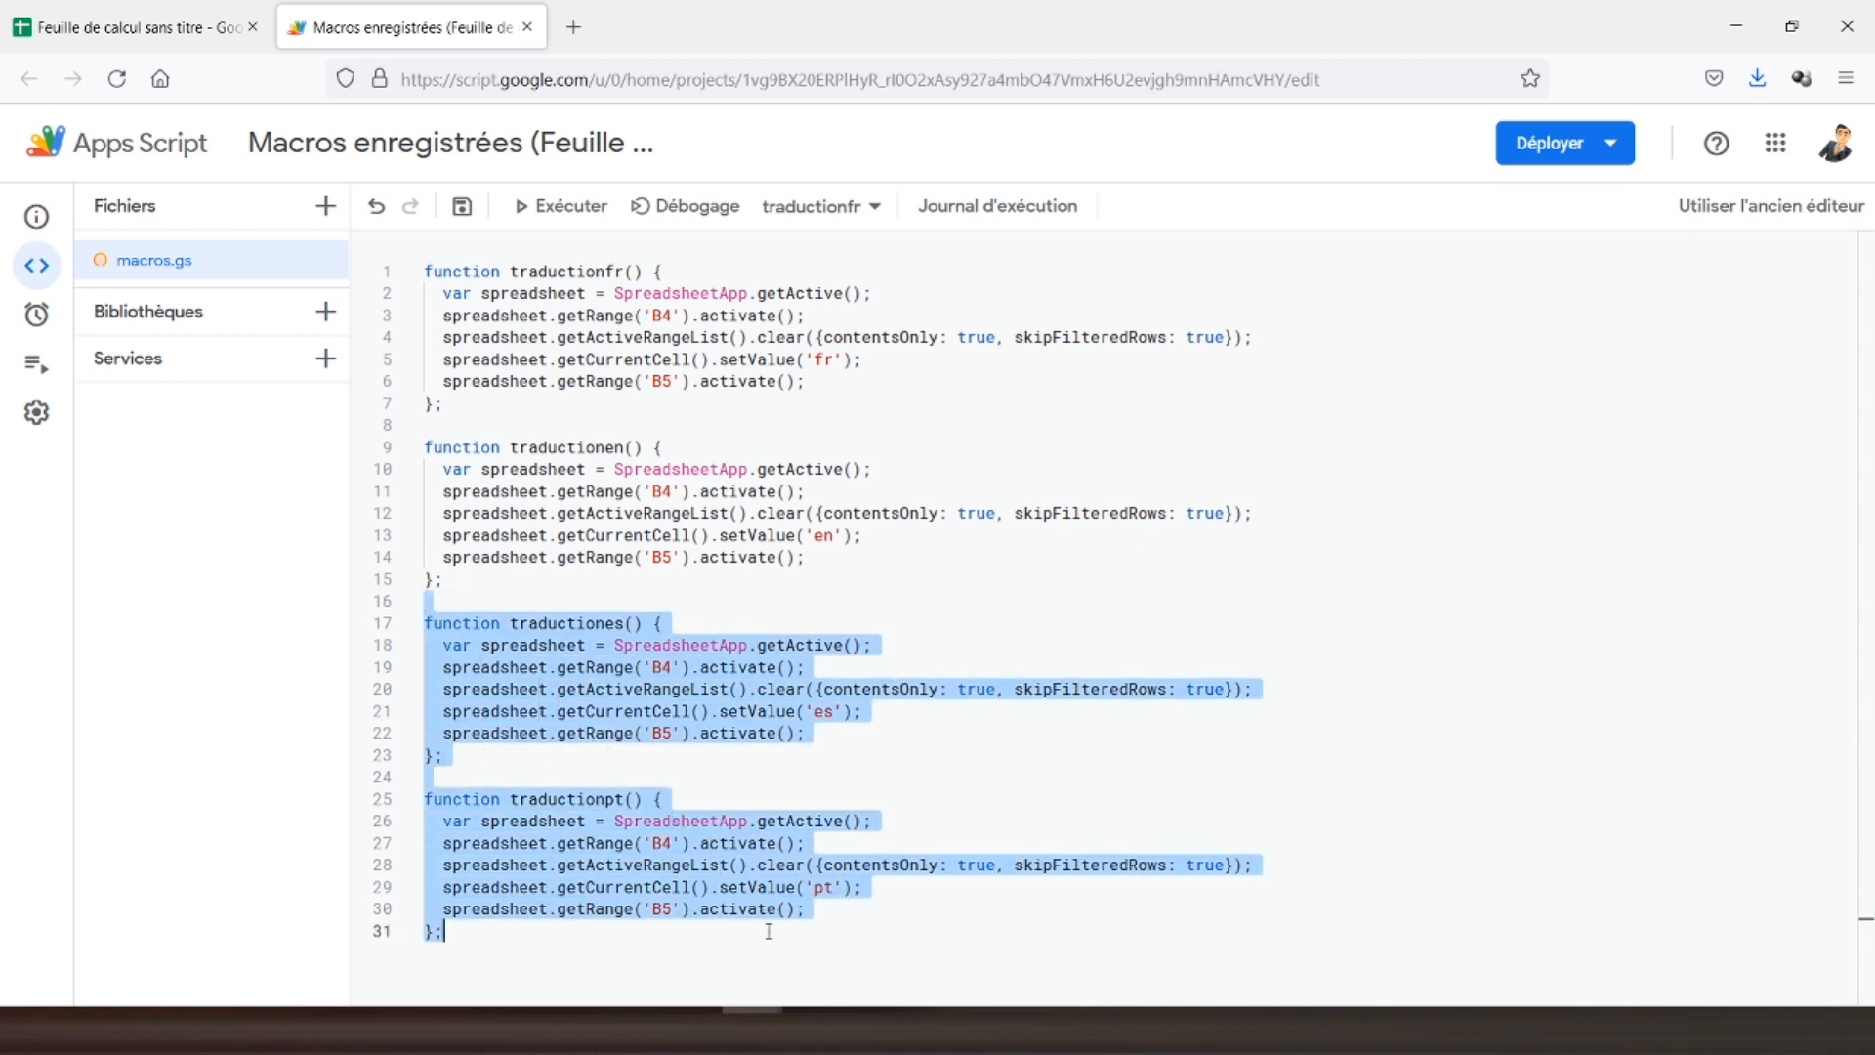
pyautogui.click(595, 938)
pyautogui.press('Return')
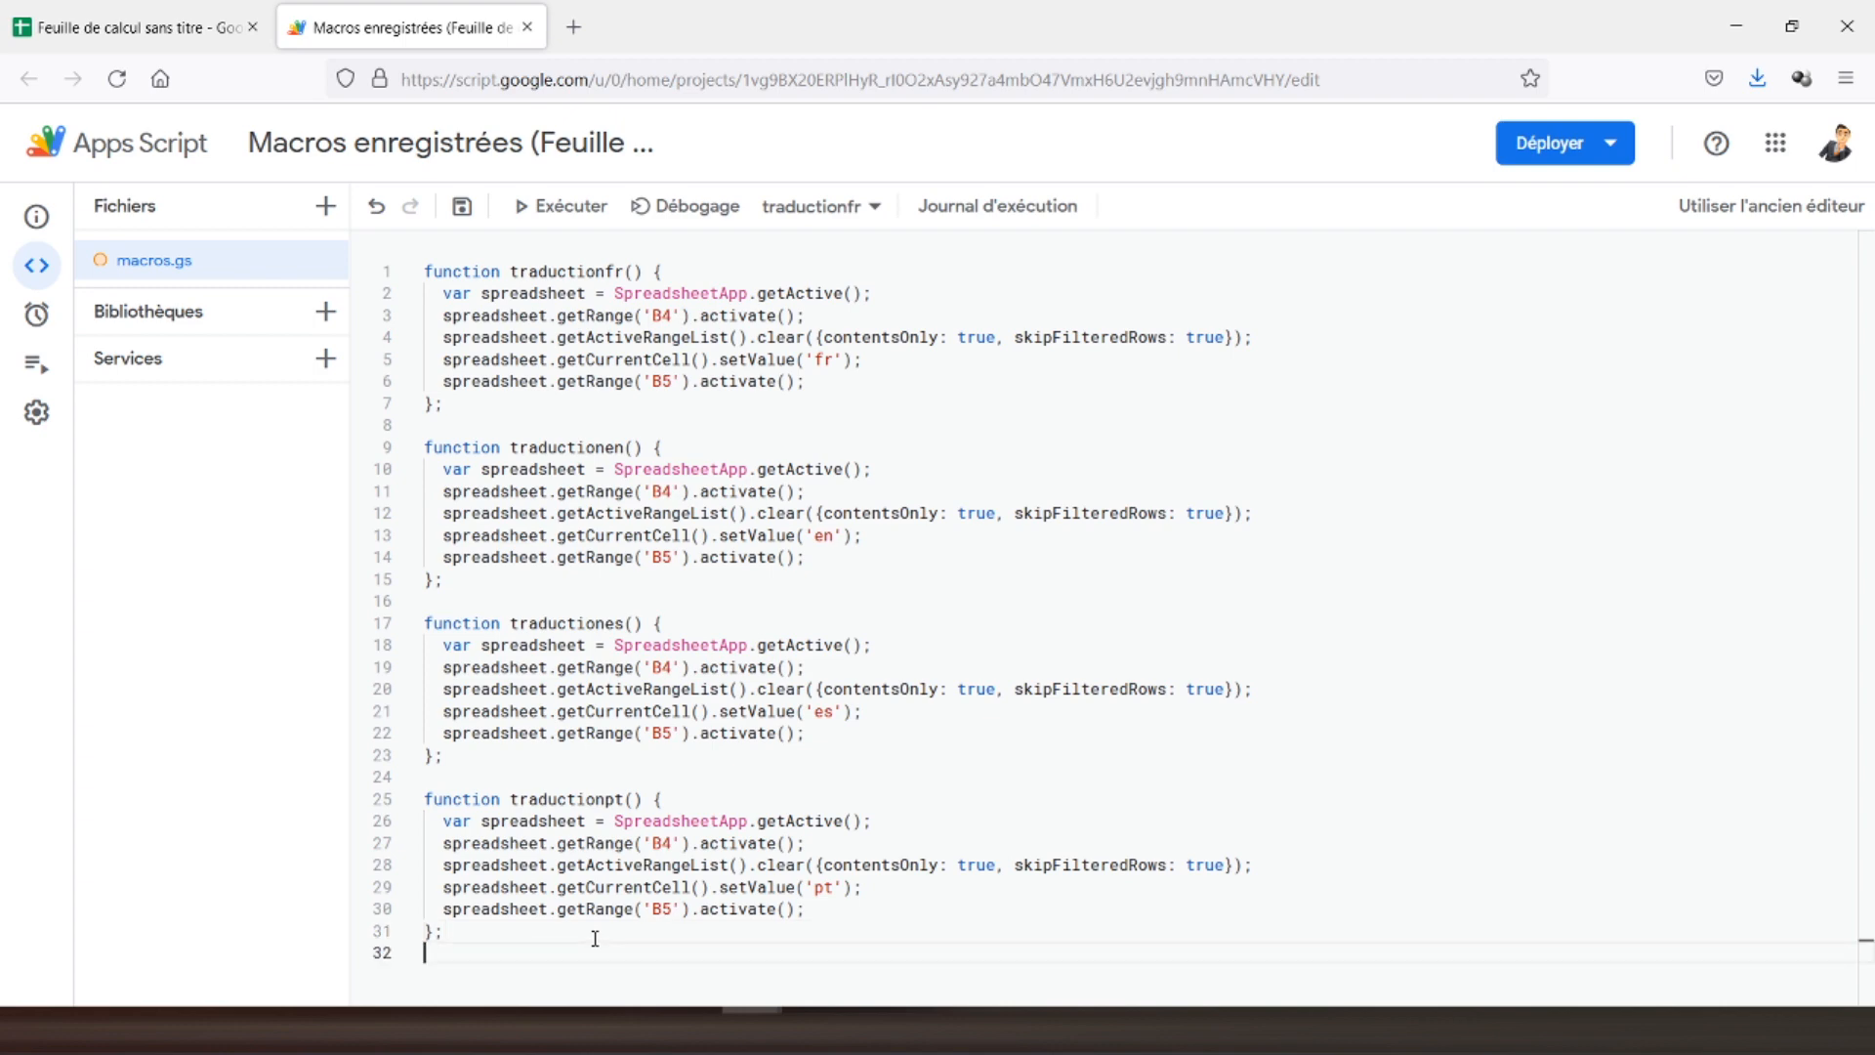
pyautogui.hotkey('ctrl', 'v')
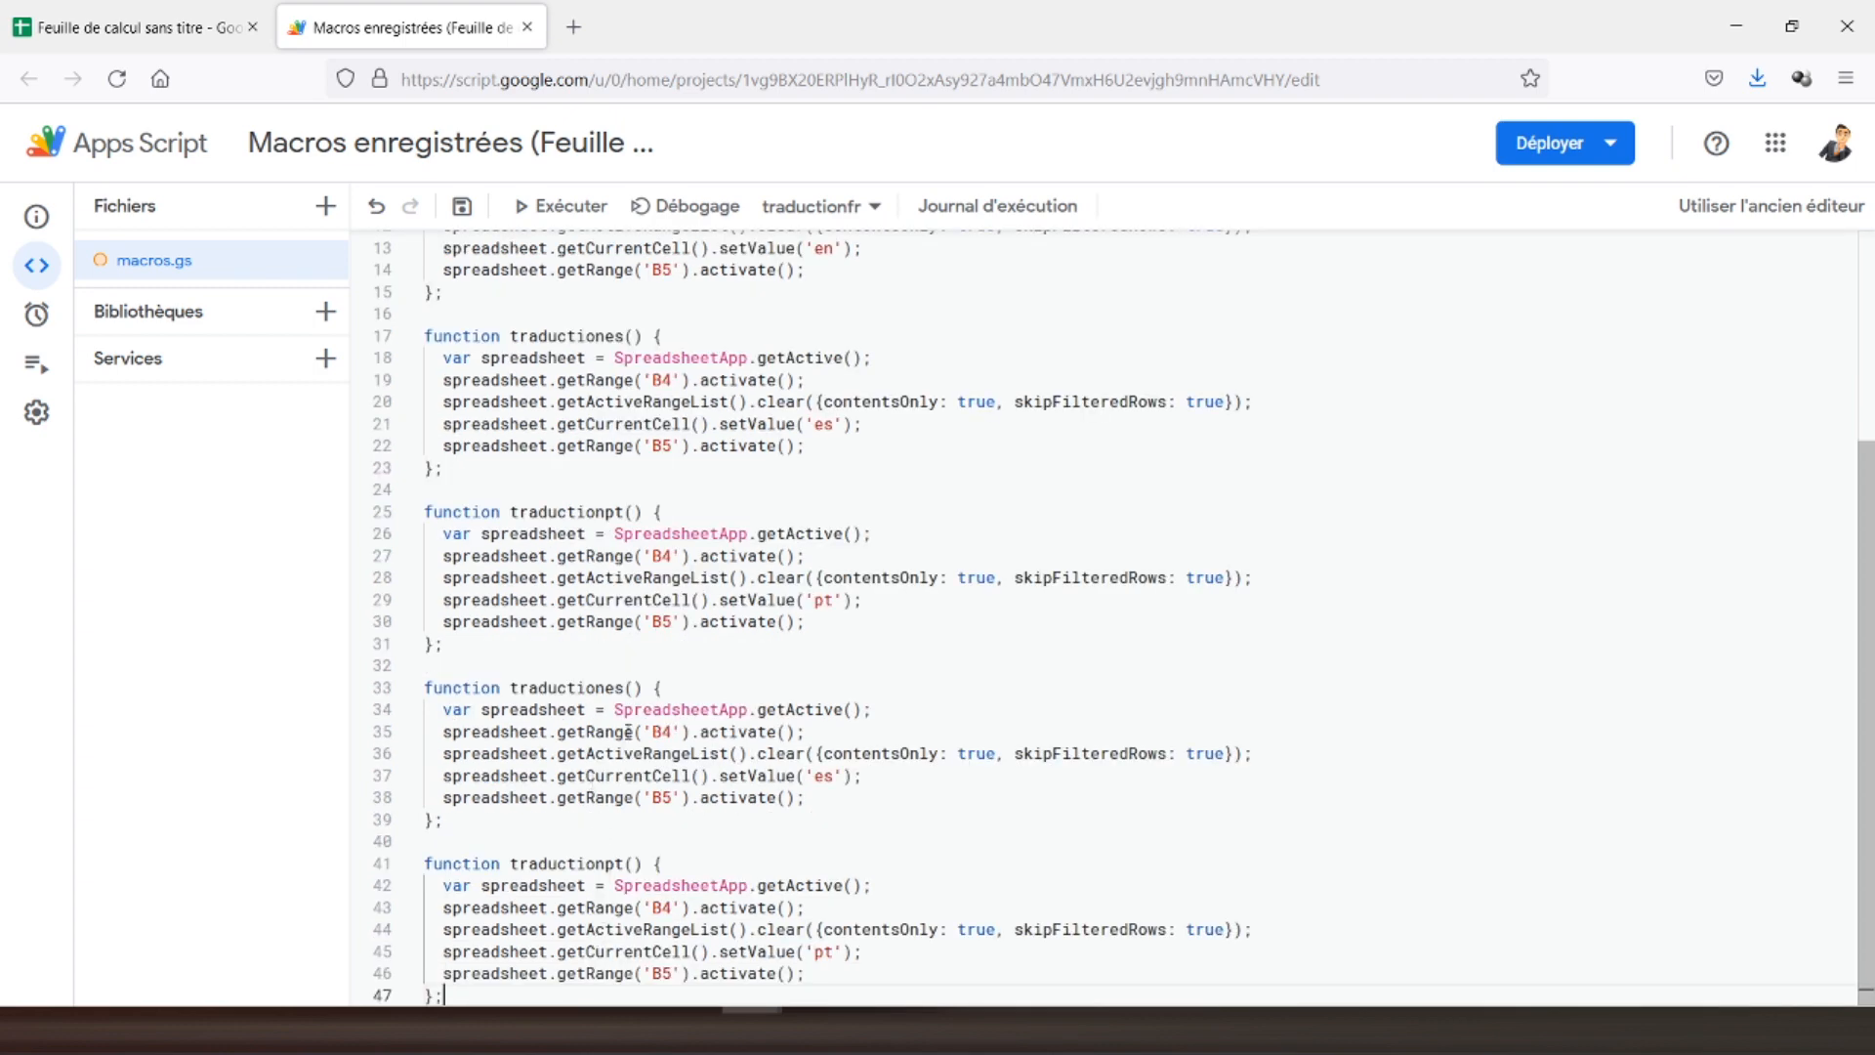
# - Rename the last two duplicated functions in Apps Script as traductionit and traductionde
pyautogui.click(132, 27)
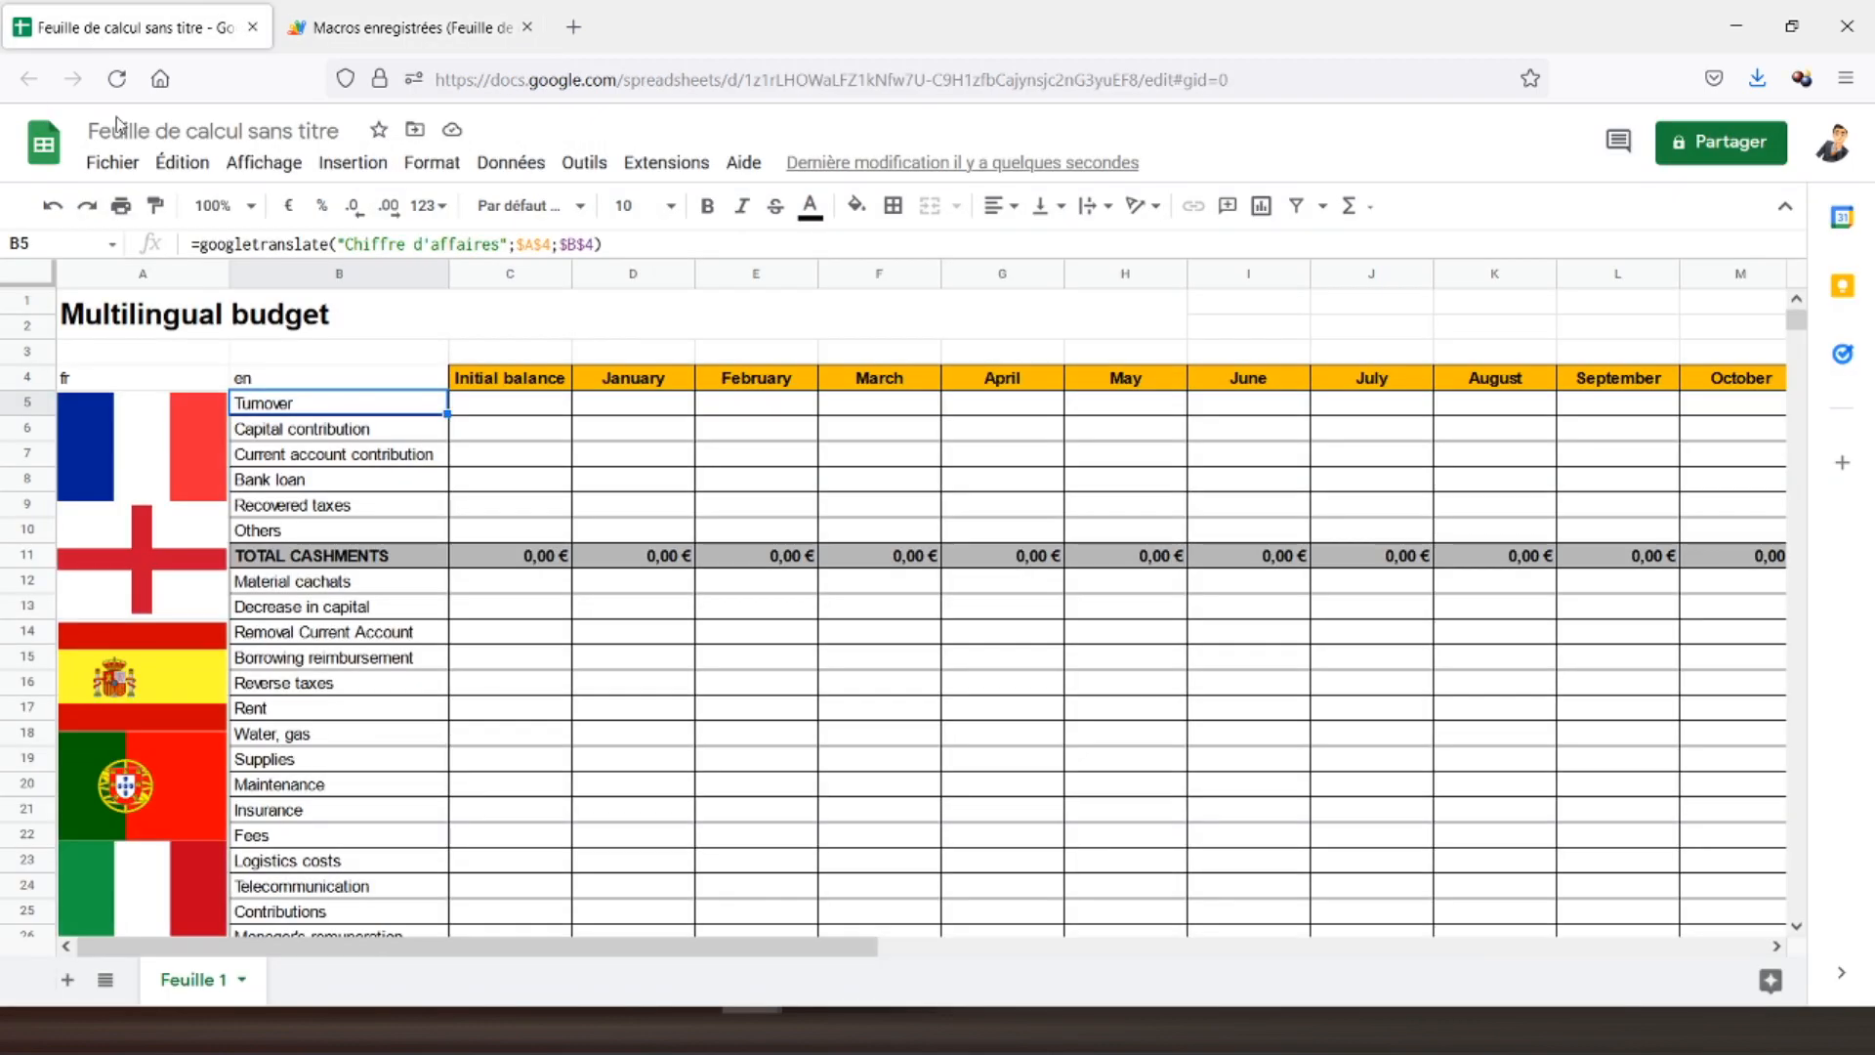
pyautogui.scroll(-3, 214, 746)
pyautogui.click(415, 28)
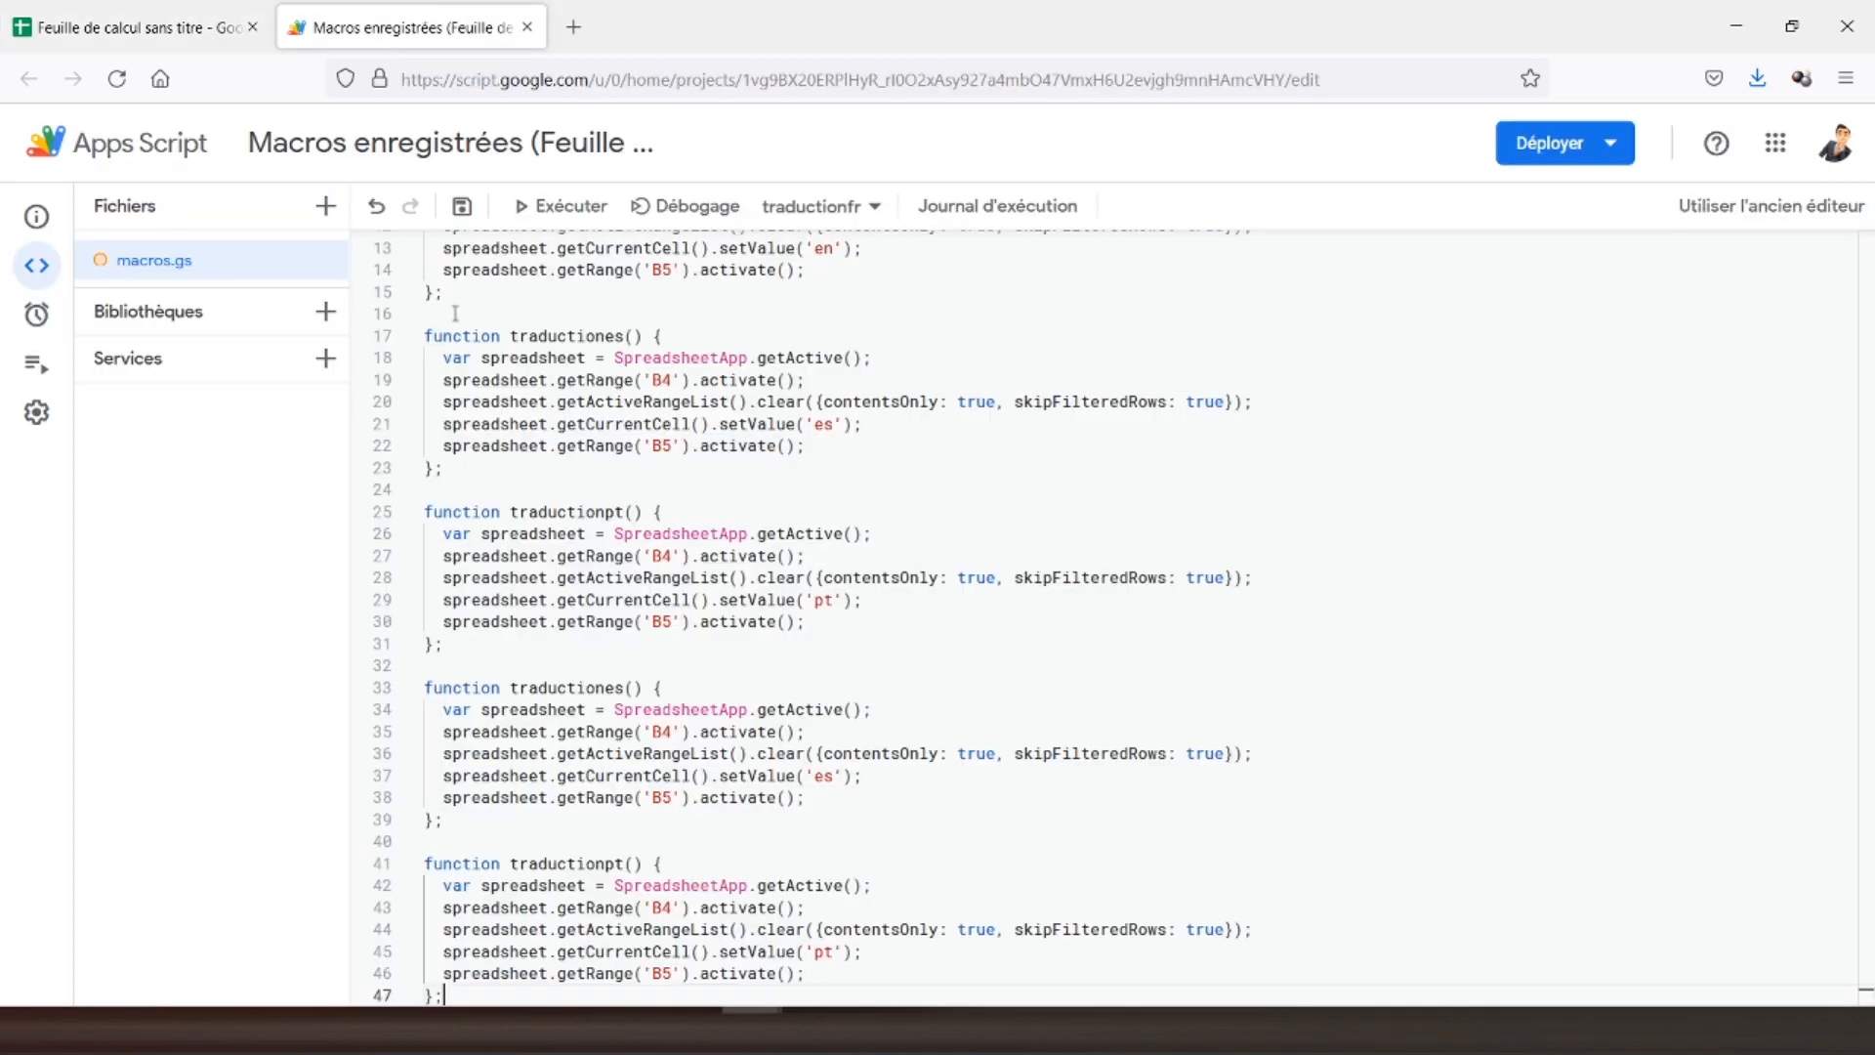
pyautogui.click(627, 690)
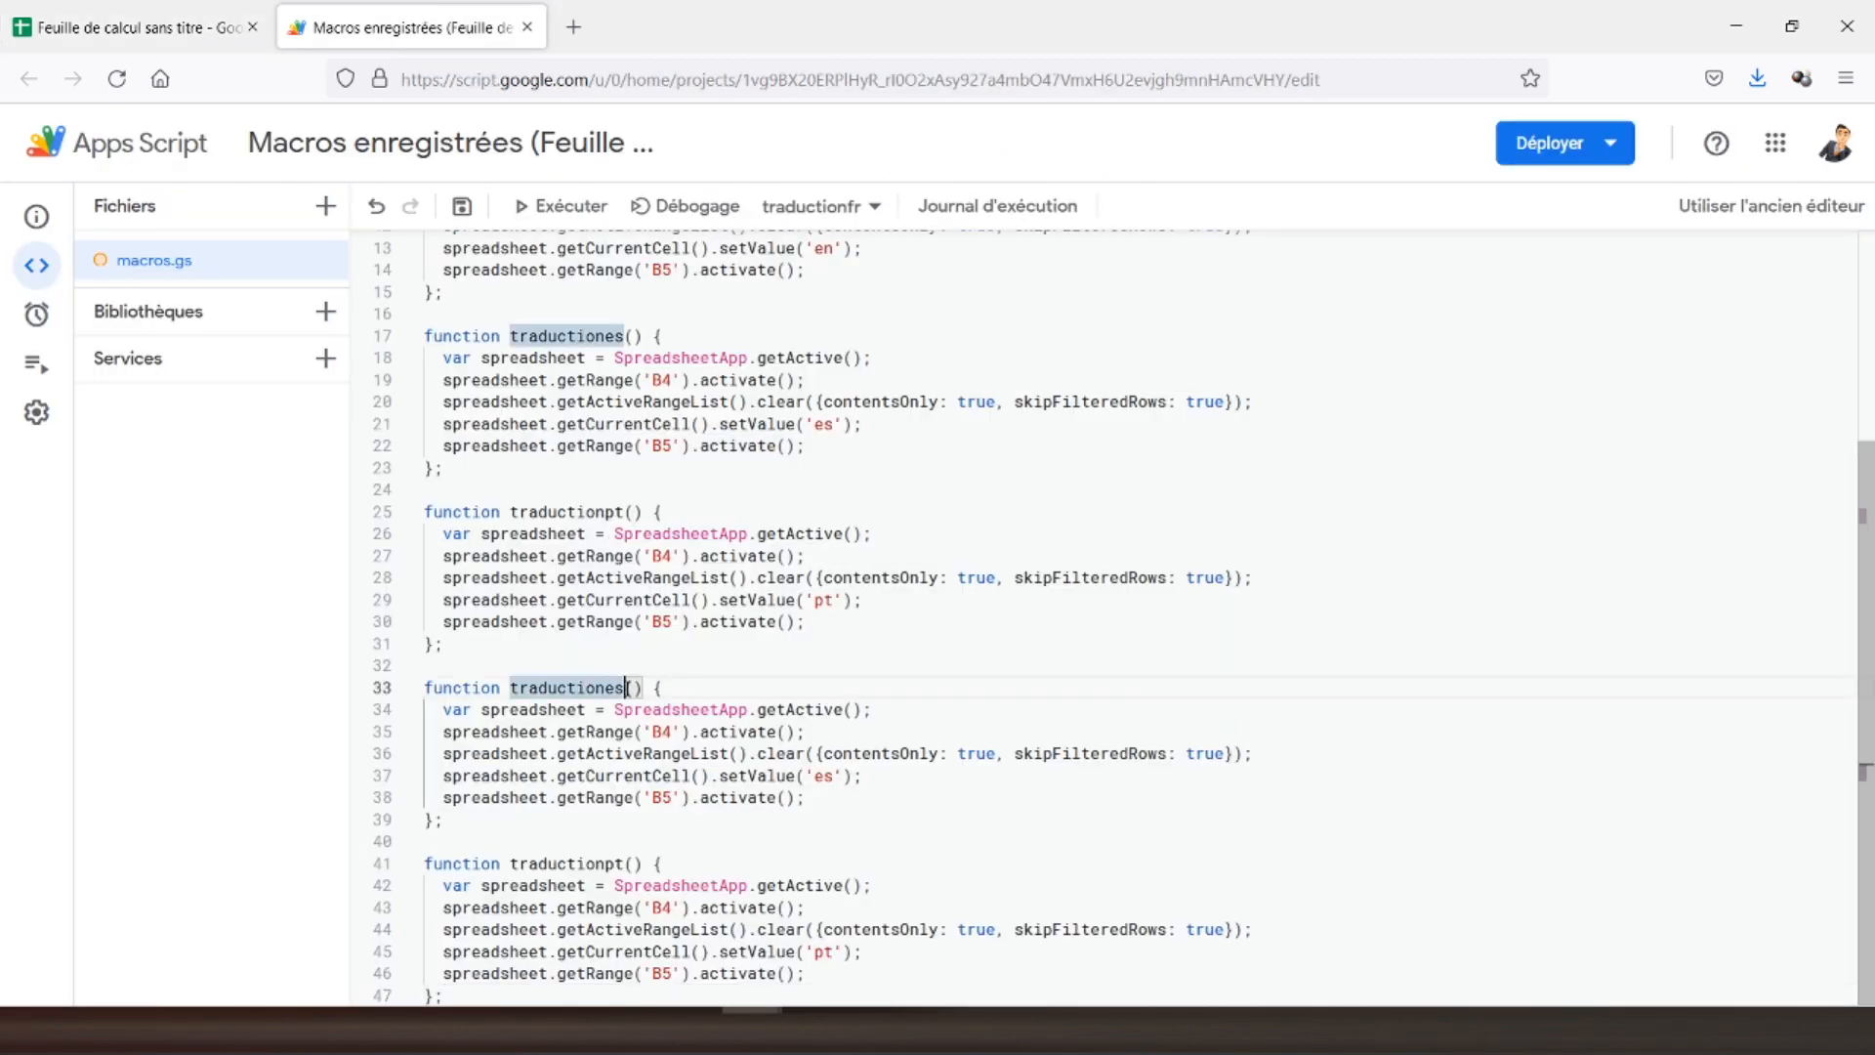
pyautogui.press('BackSpace')
pyautogui.press('BackSpace')
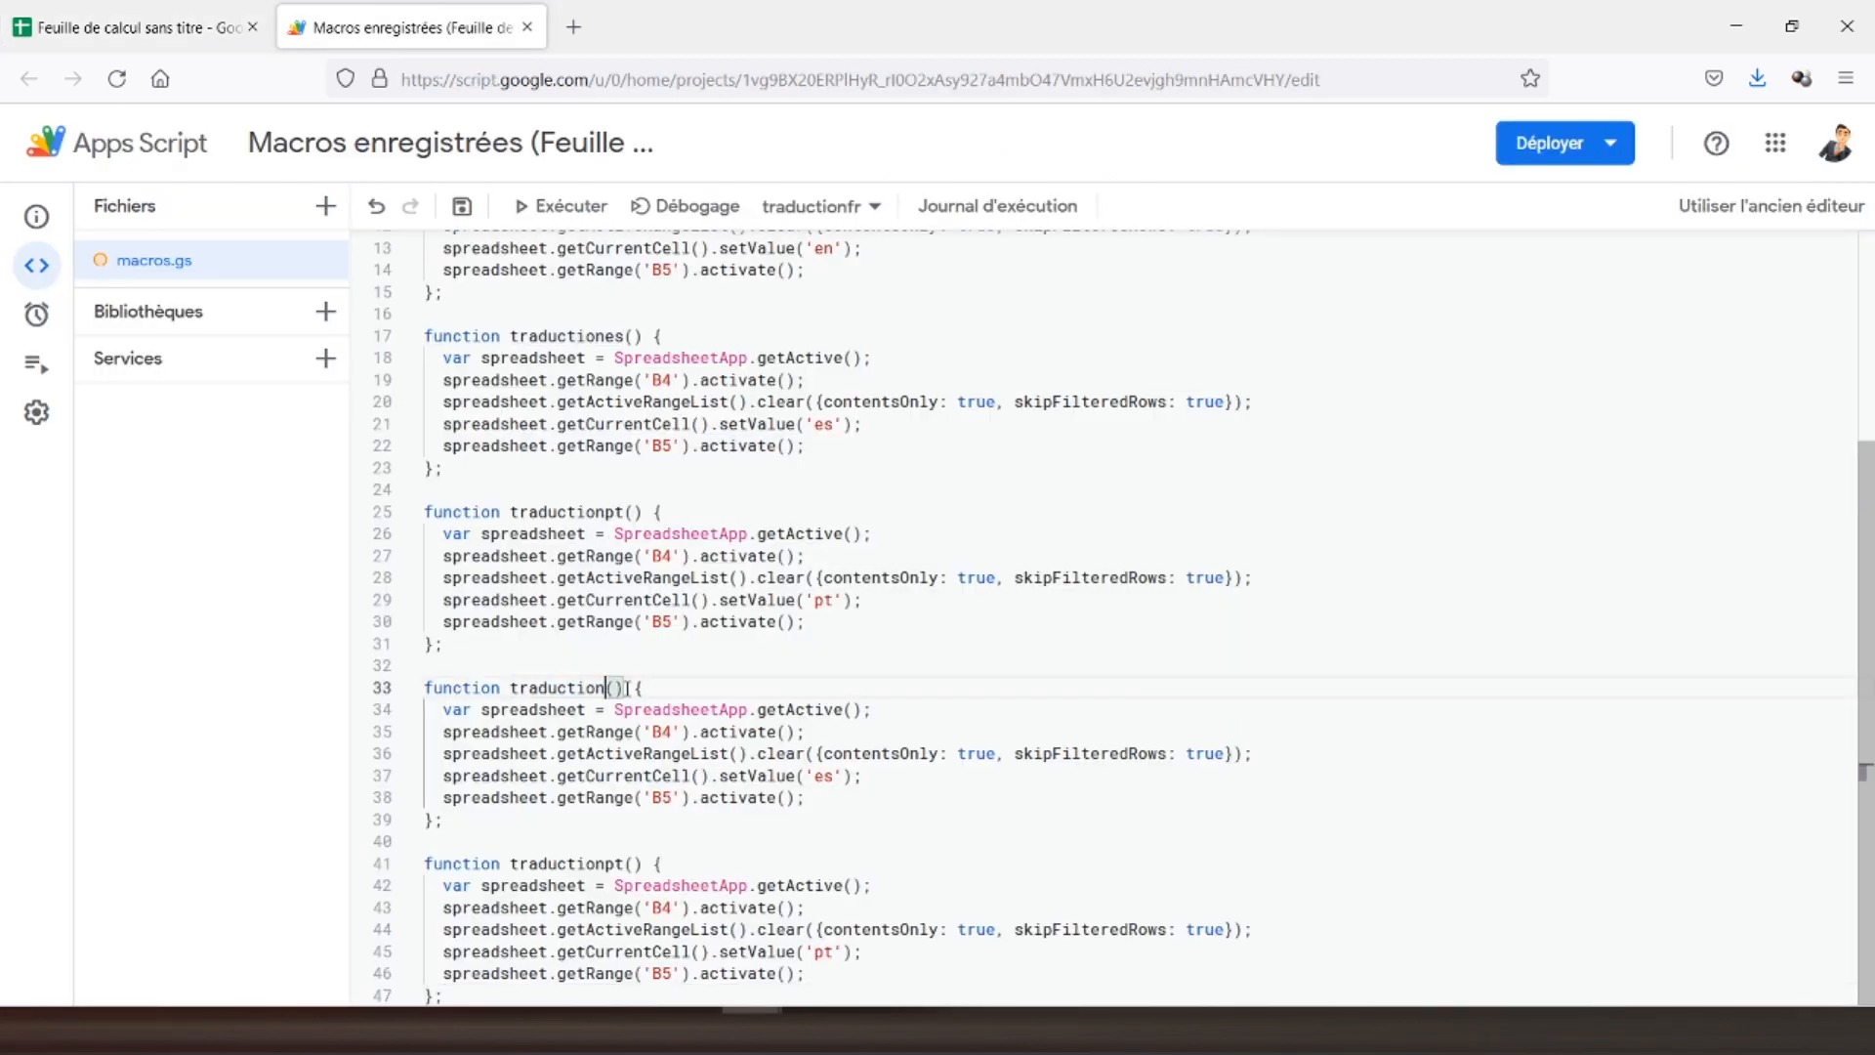
pyautogui.write('it')
pyautogui.click(624, 864)
pyautogui.press('BackSpace')
pyautogui.press('BackSpace')
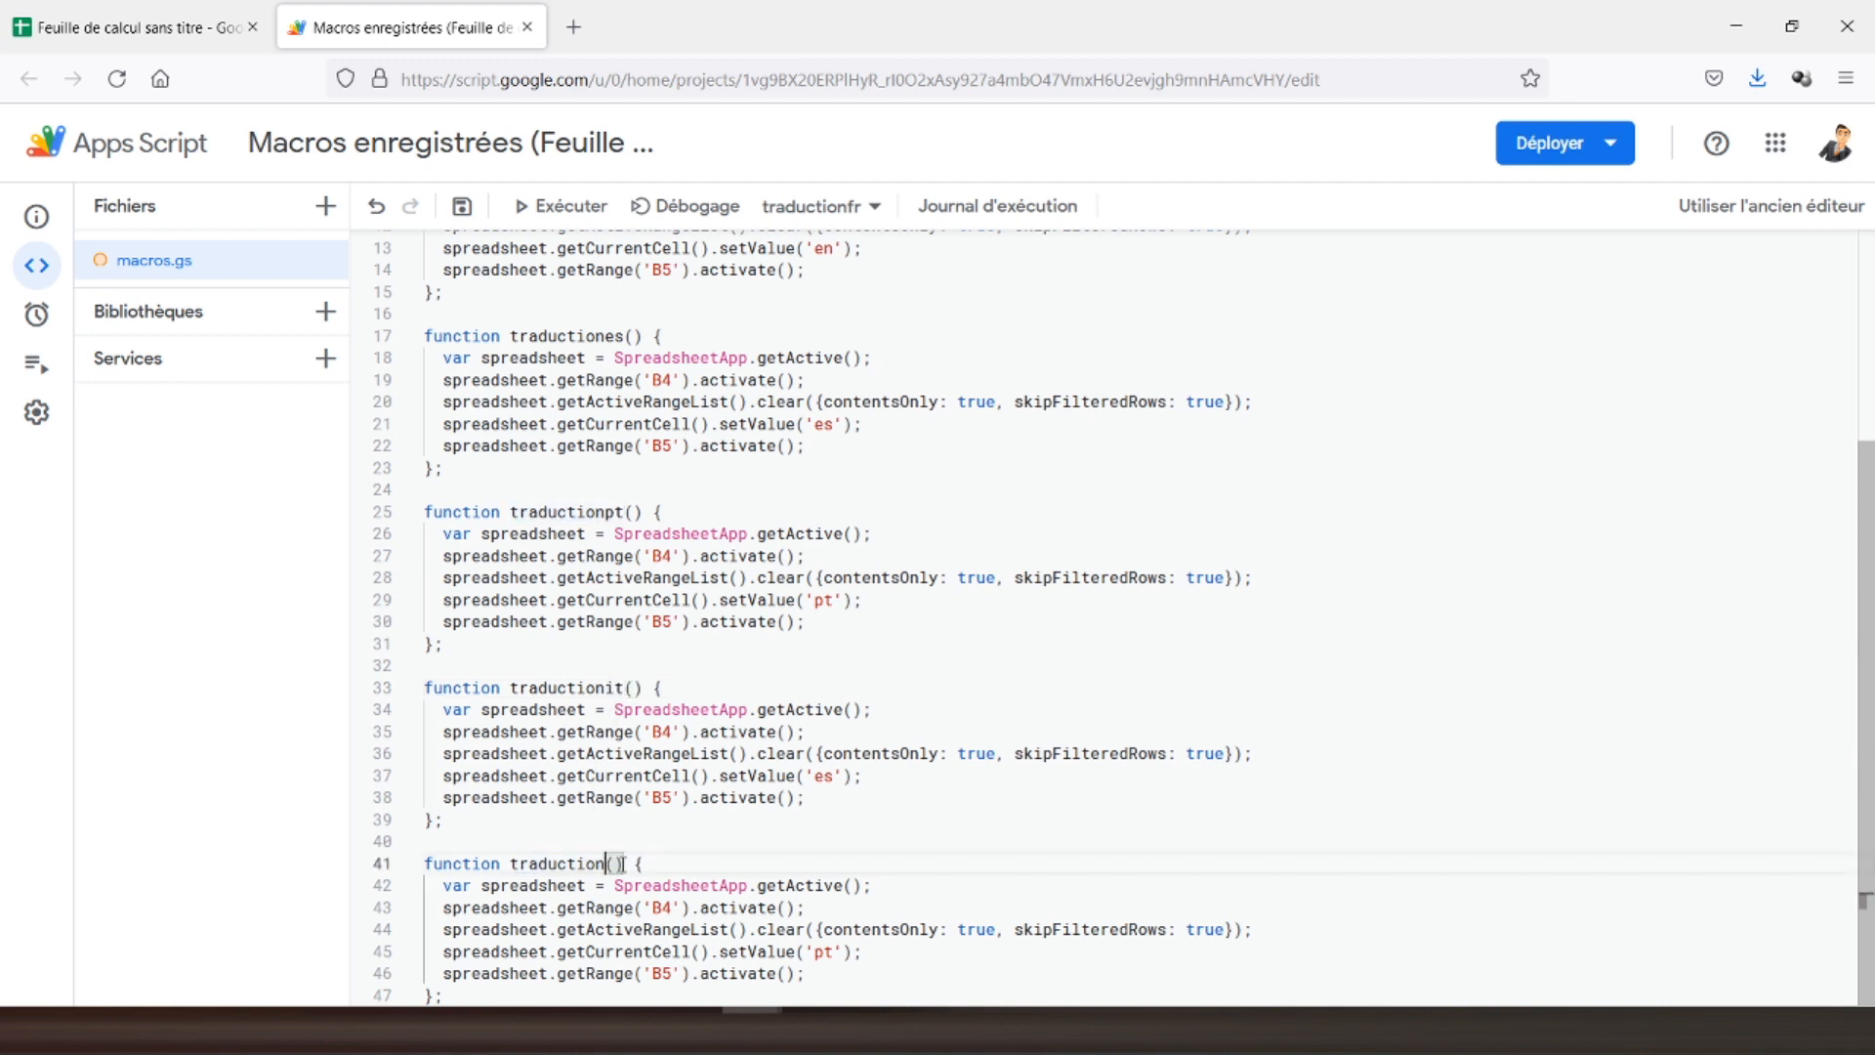
pyautogui.write('de')
# - Change the setValue argument to 'it' in the traductionit function and to 'de' in the traductionde function
pyautogui.click(831, 776)
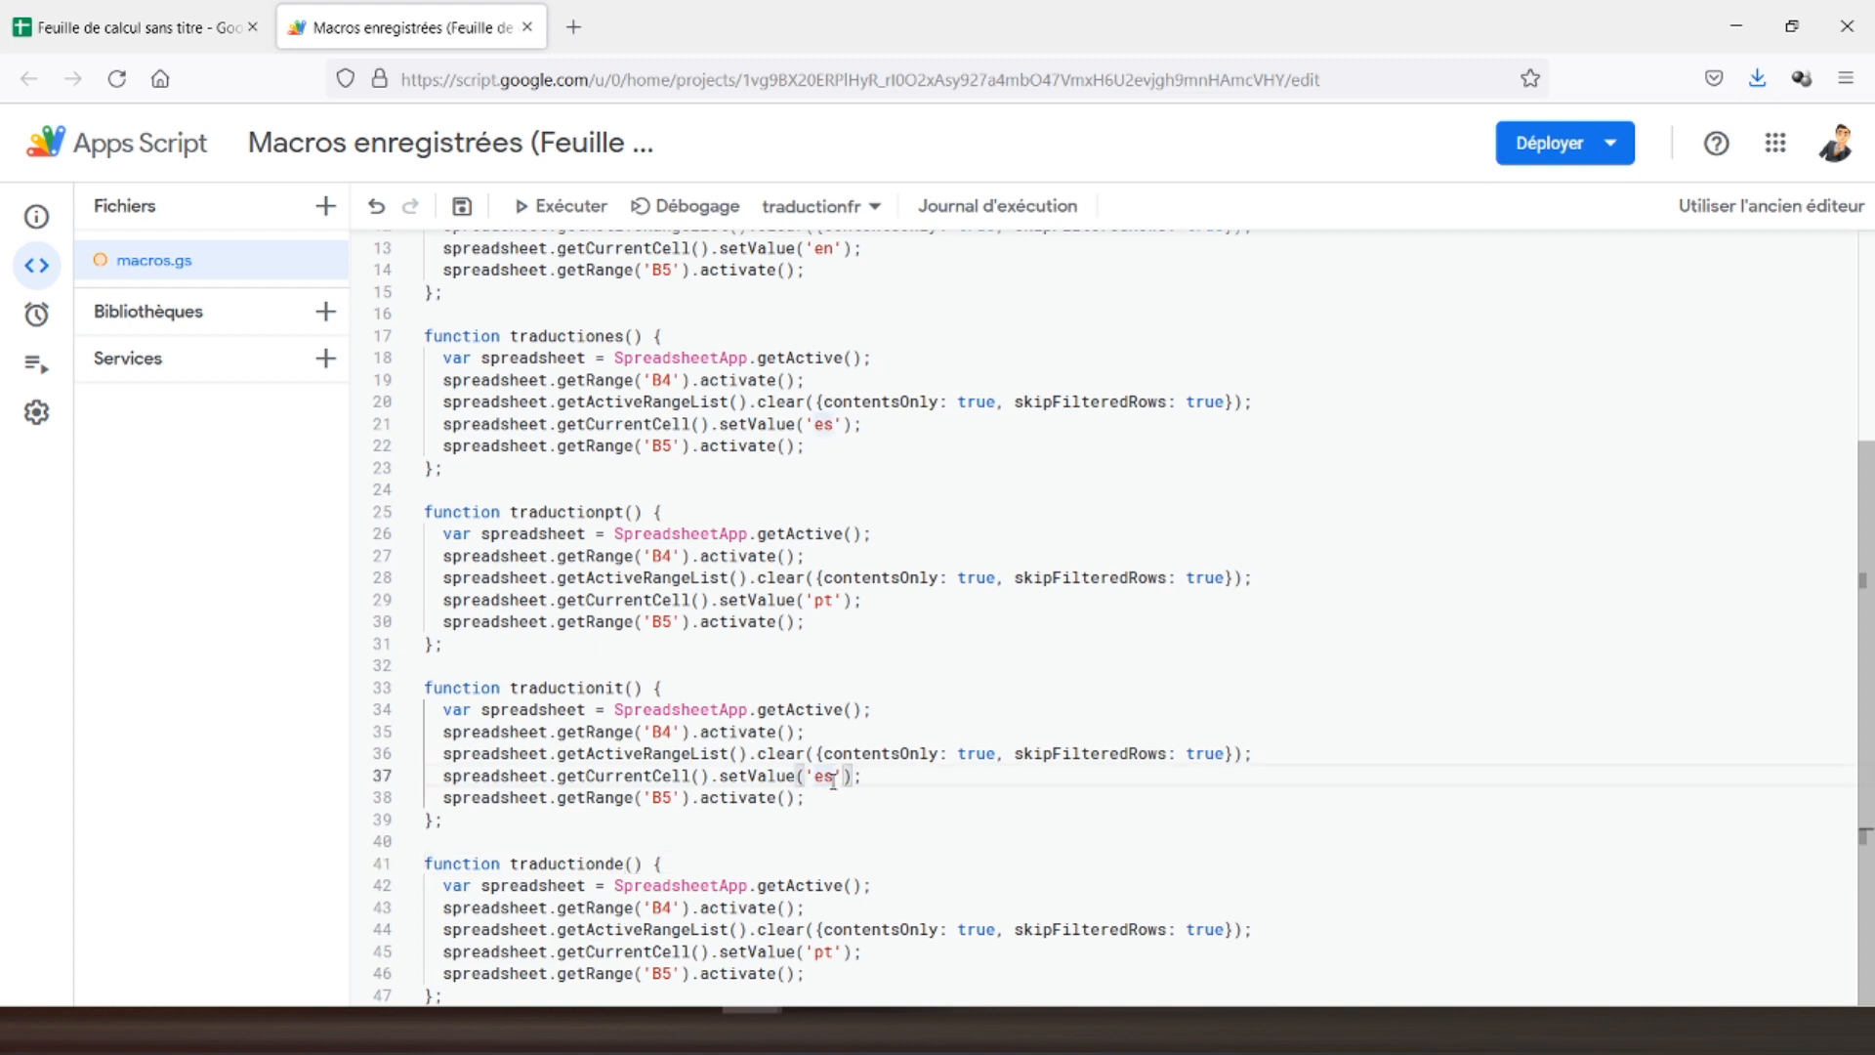
pyautogui.press('BackSpace')
pyautogui.press('BackSpace')
pyautogui.write('it')
pyautogui.click(833, 964)
pyautogui.doubleClick(833, 951)
pyautogui.press('BackSpace')
pyautogui.write('de')
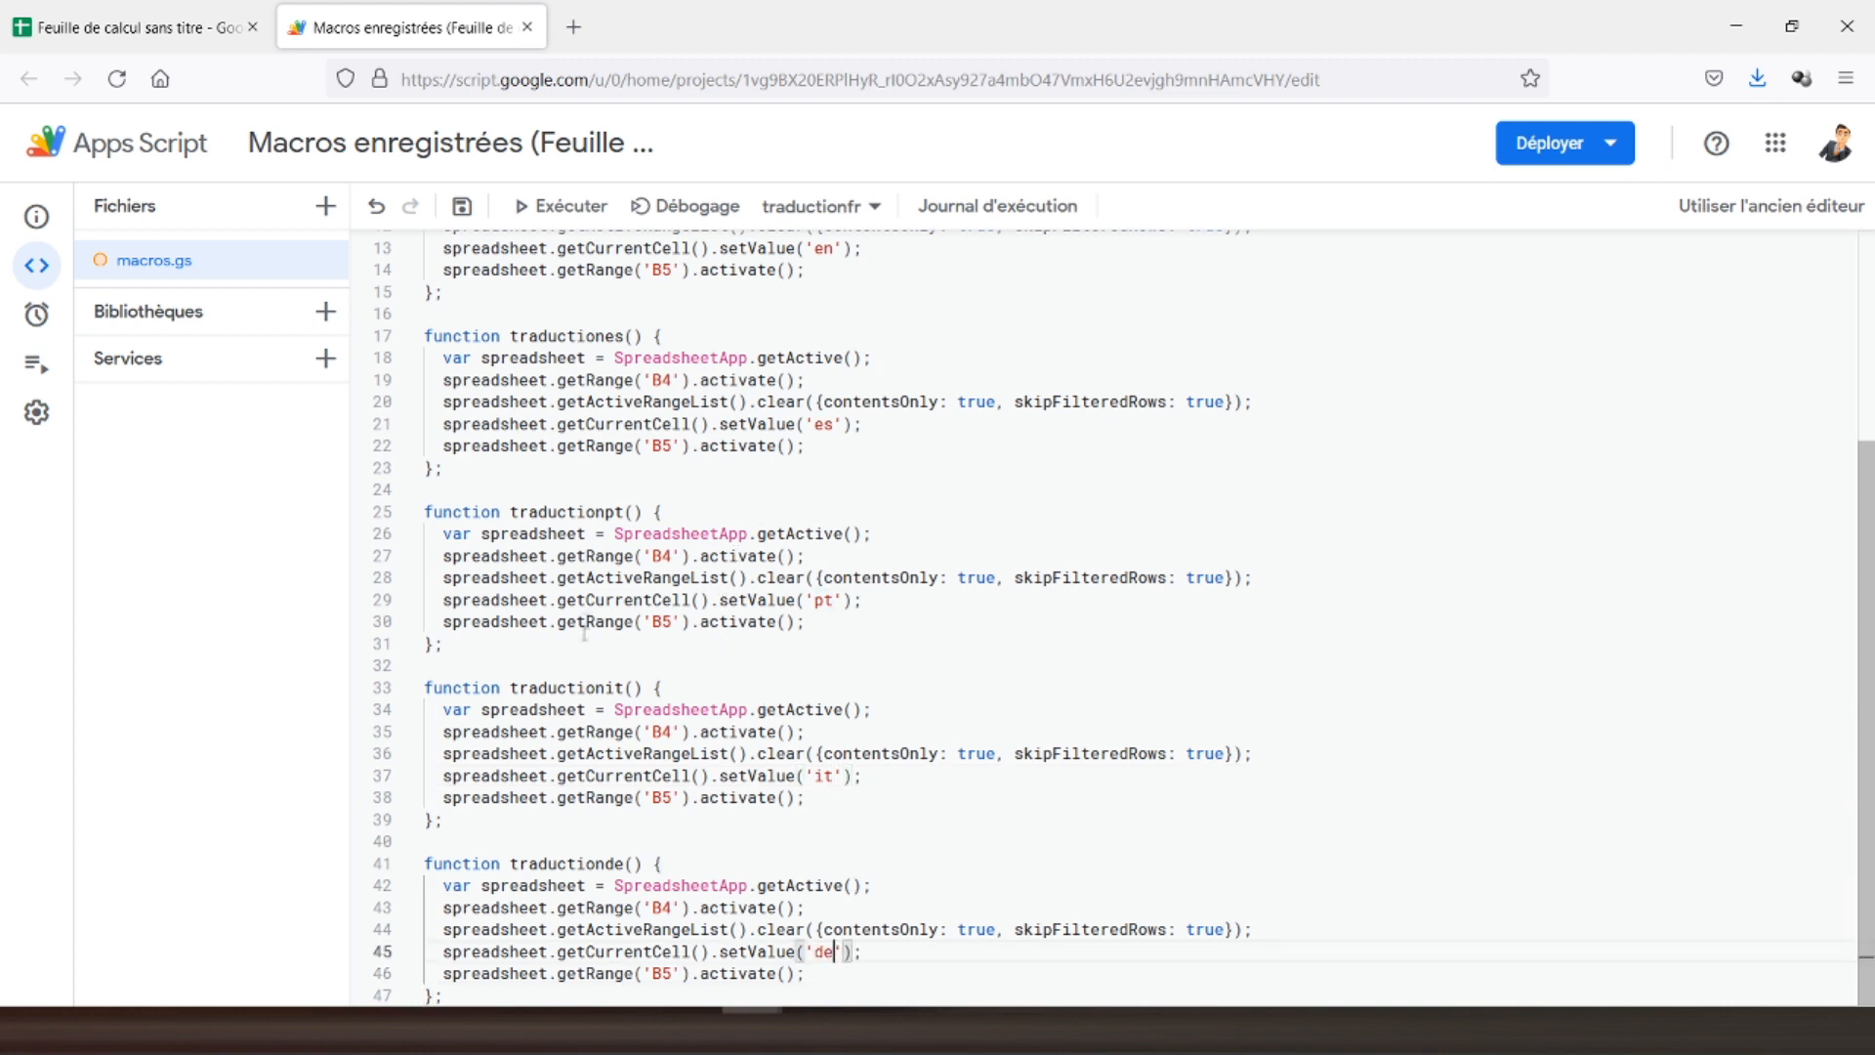
# - Save and run the traductionfr function, and return to the budget spreadsheet in Google Sheets
pyautogui.scroll(5, 573, 652)
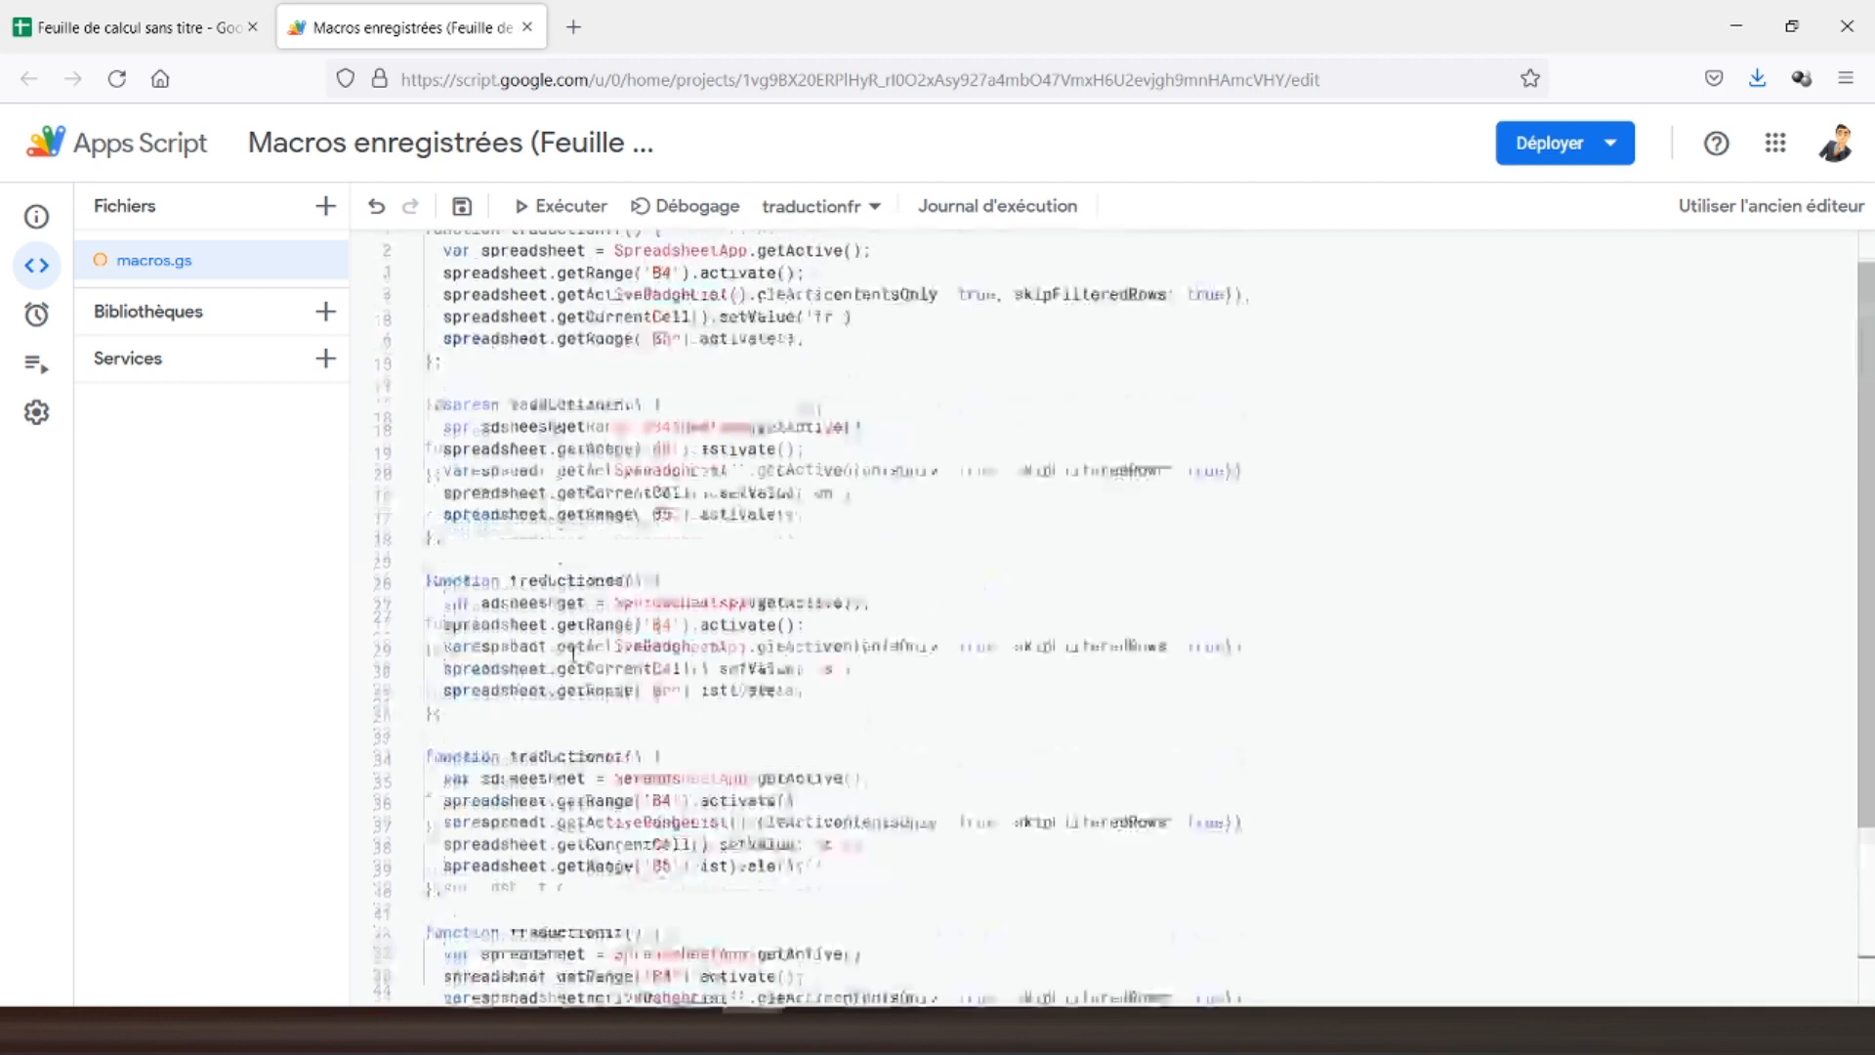
pyautogui.click(580, 207)
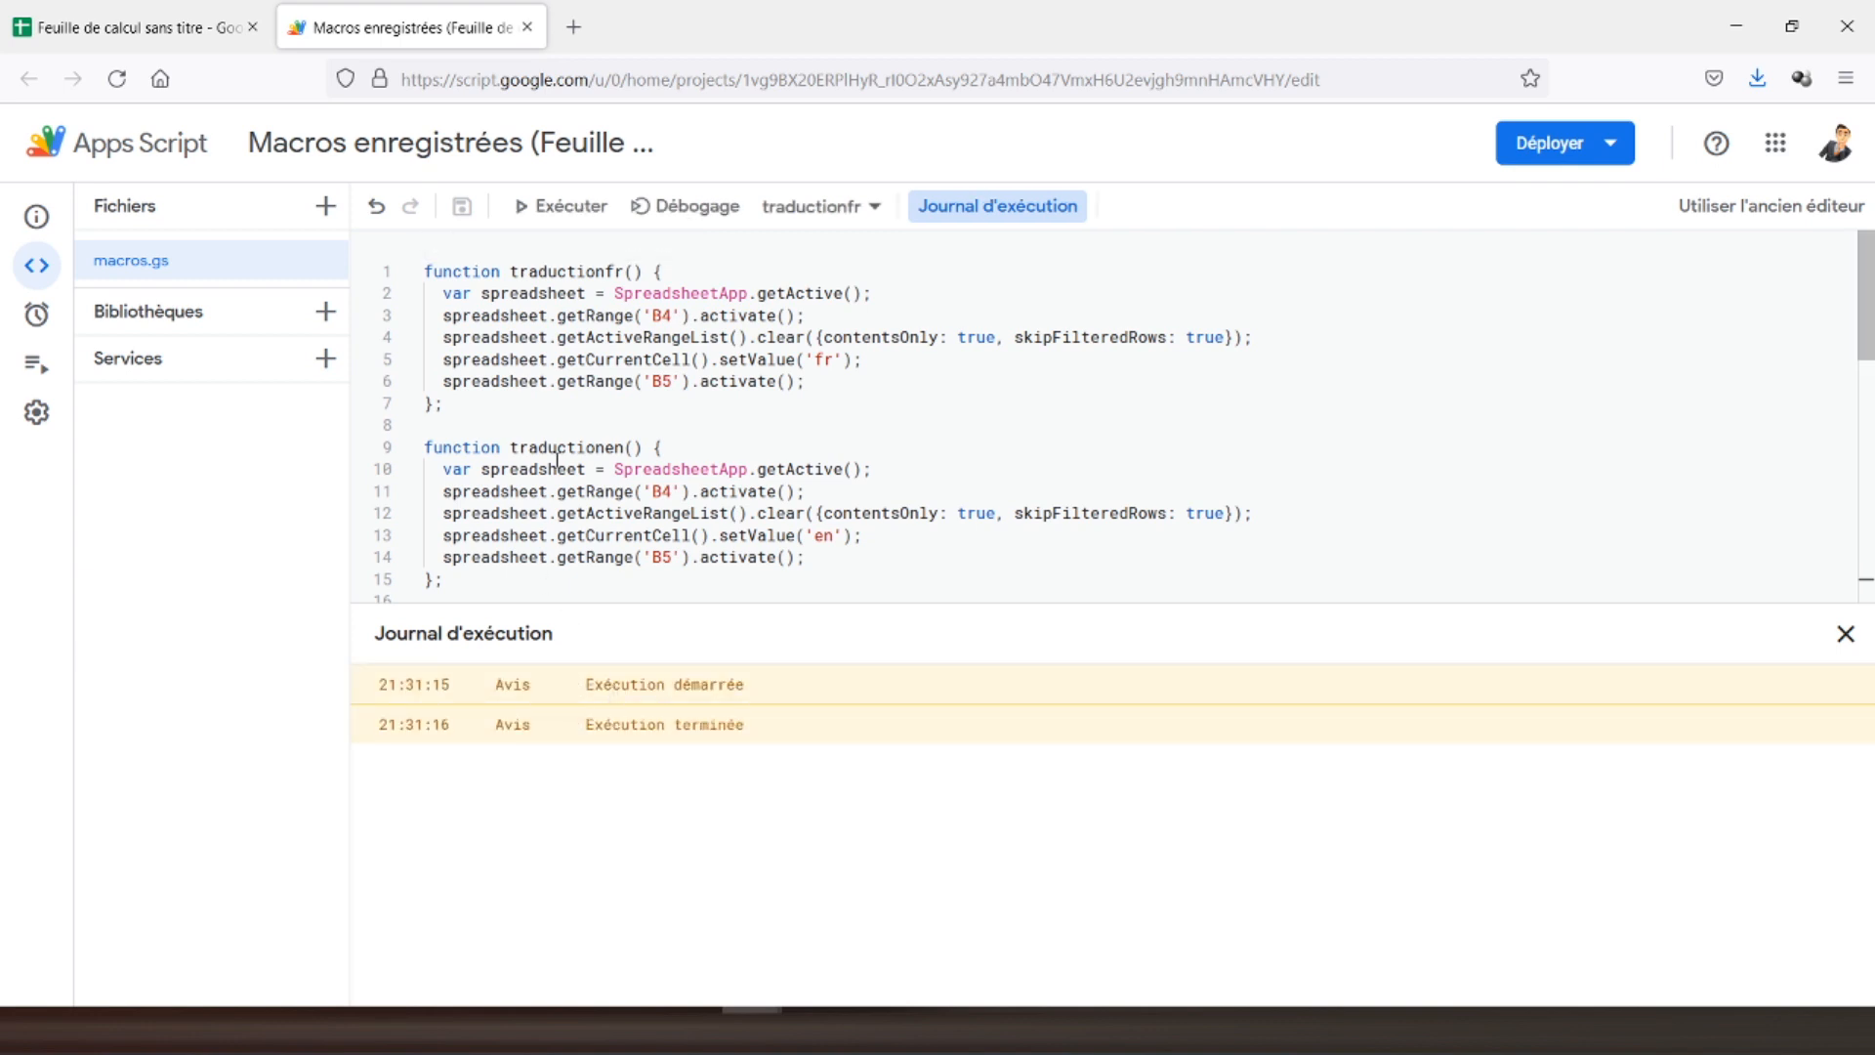
pyautogui.scroll(-1, 558, 457)
pyautogui.scroll(1, 557, 457)
pyautogui.scroll(-2, 558, 457)
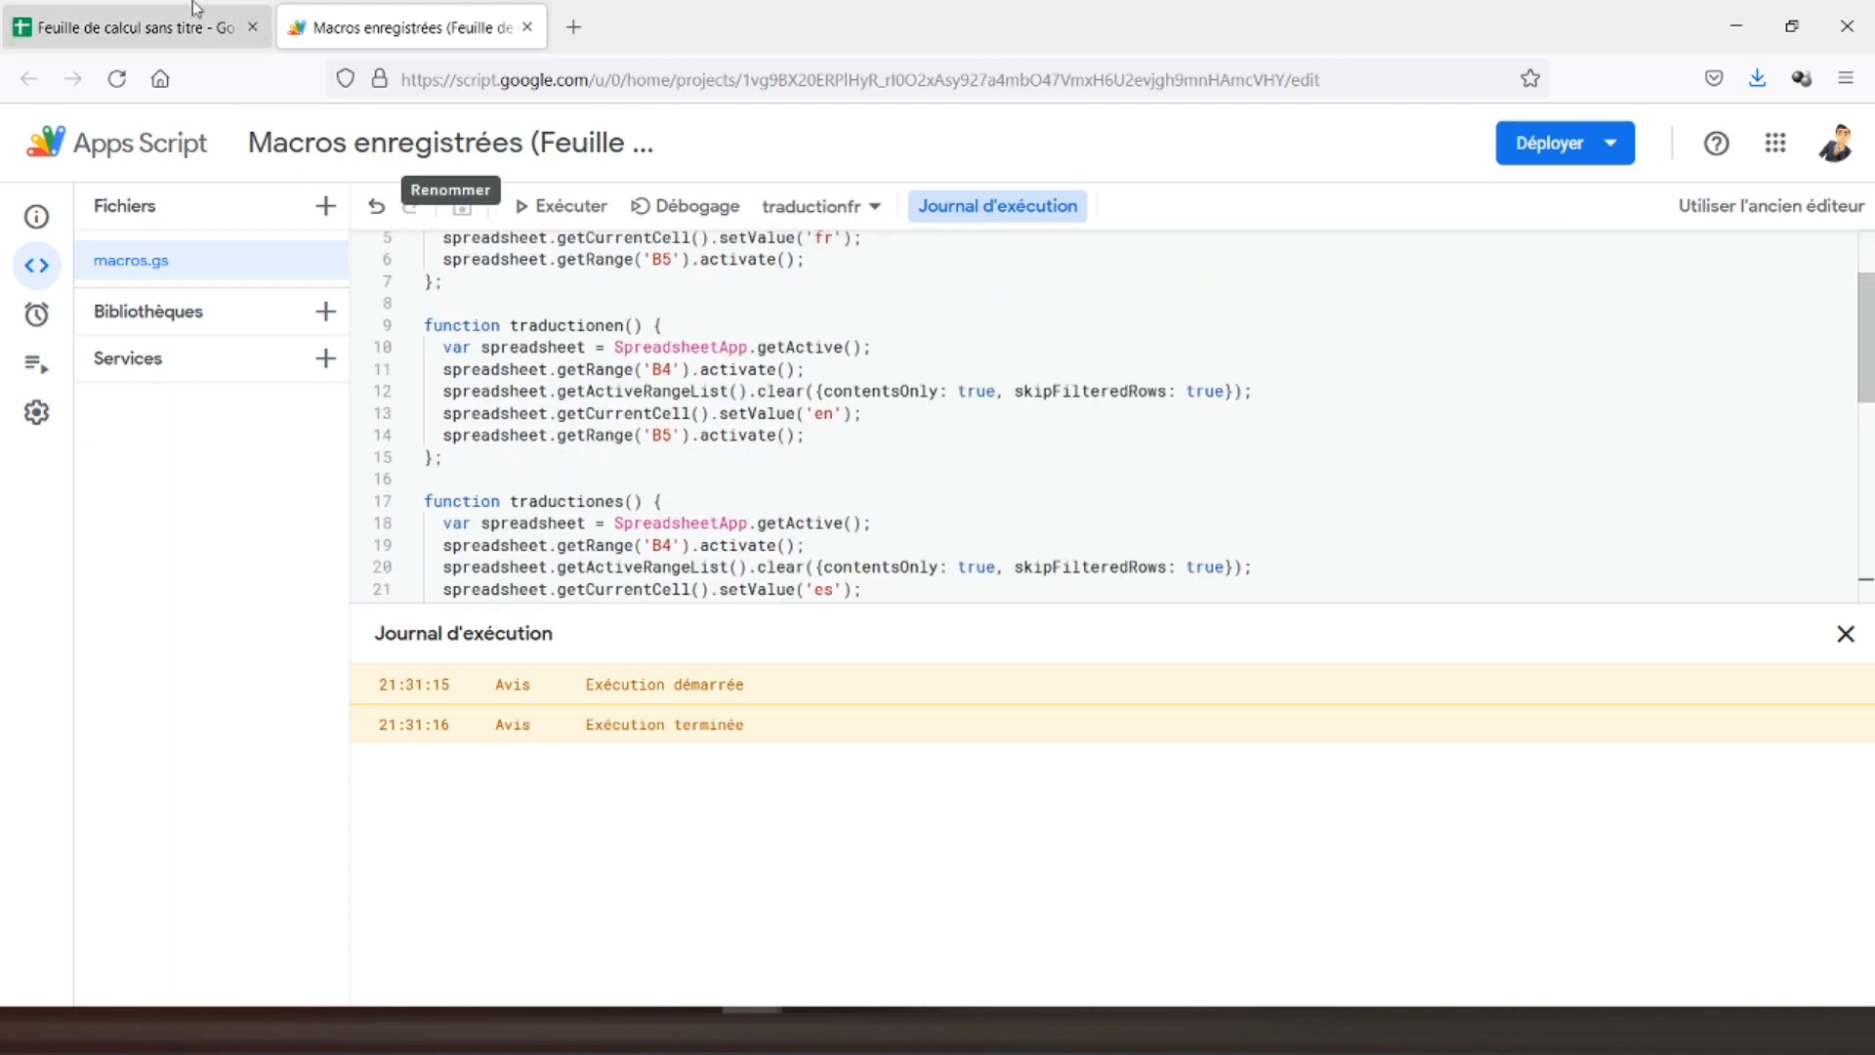
pyautogui.click(195, 12)
pyautogui.write('fr')
pyautogui.press('Return')
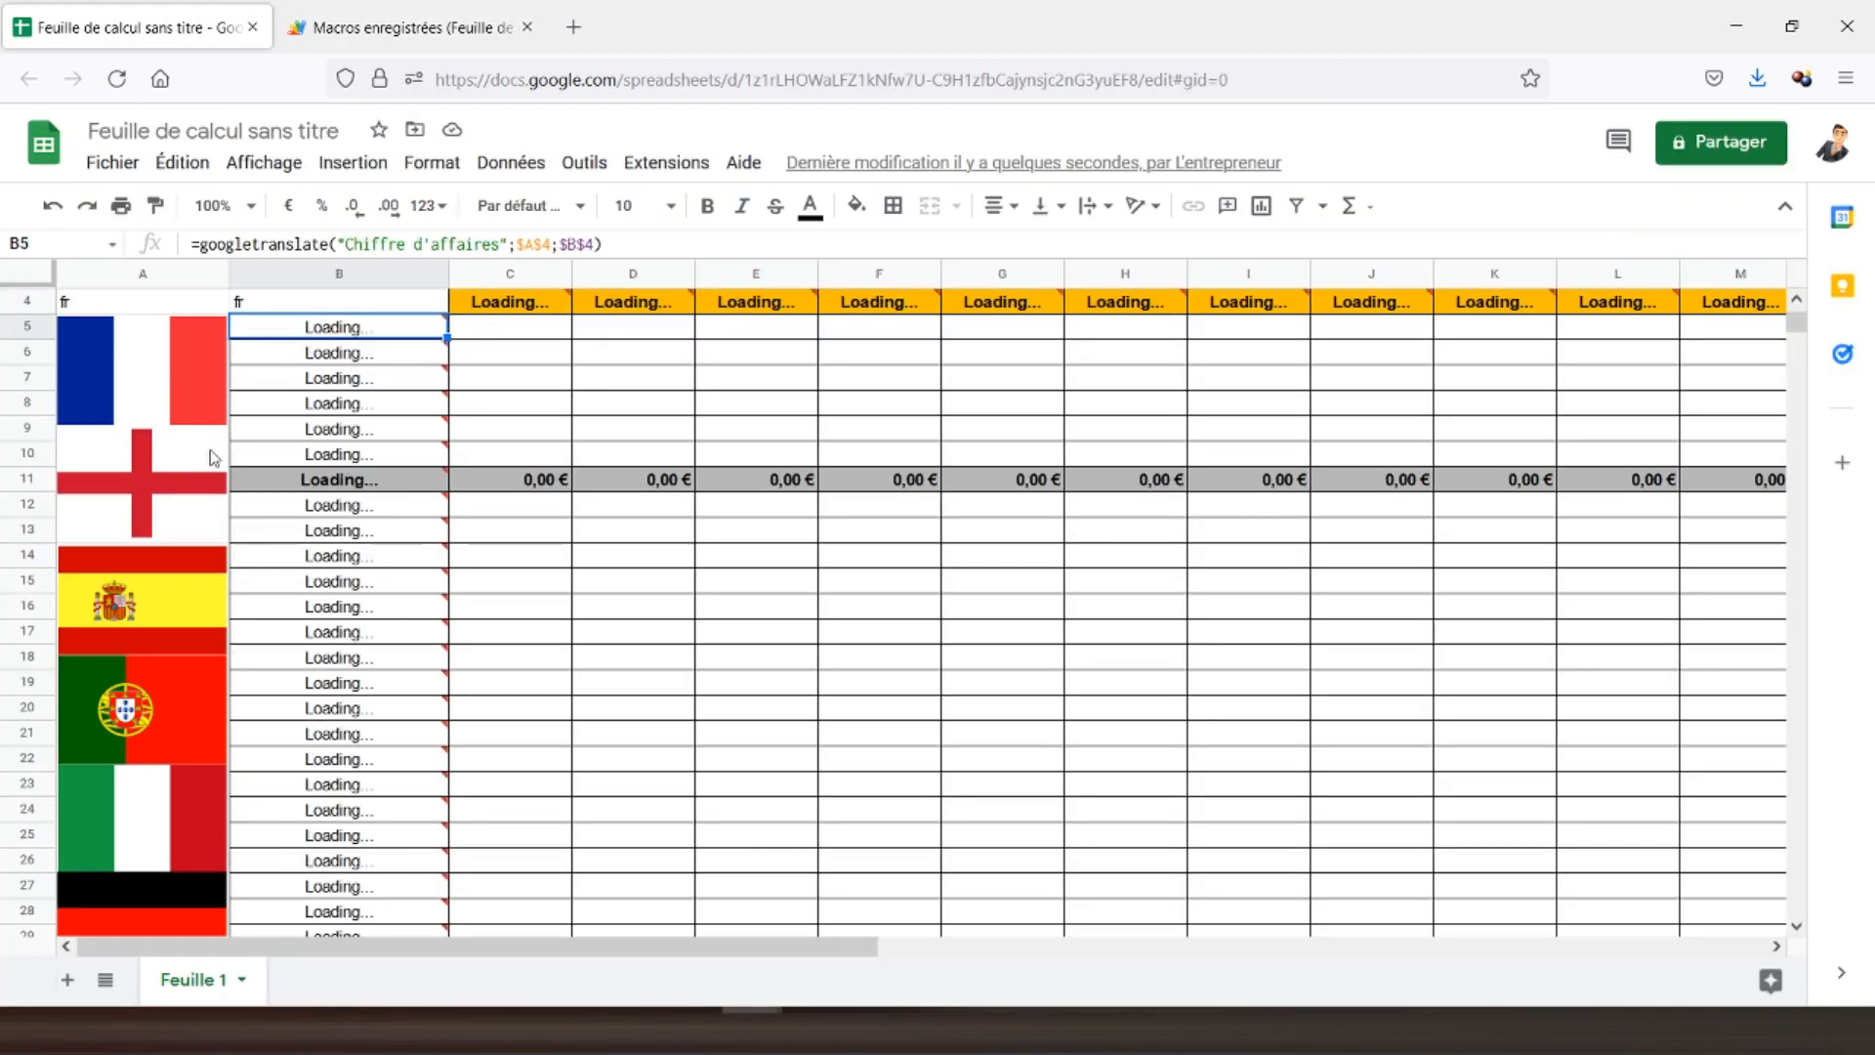
# - Assign the traductiones script to the Spanish flag image and run it from the flag
pyautogui.click(206, 586)
pyautogui.click(210, 565)
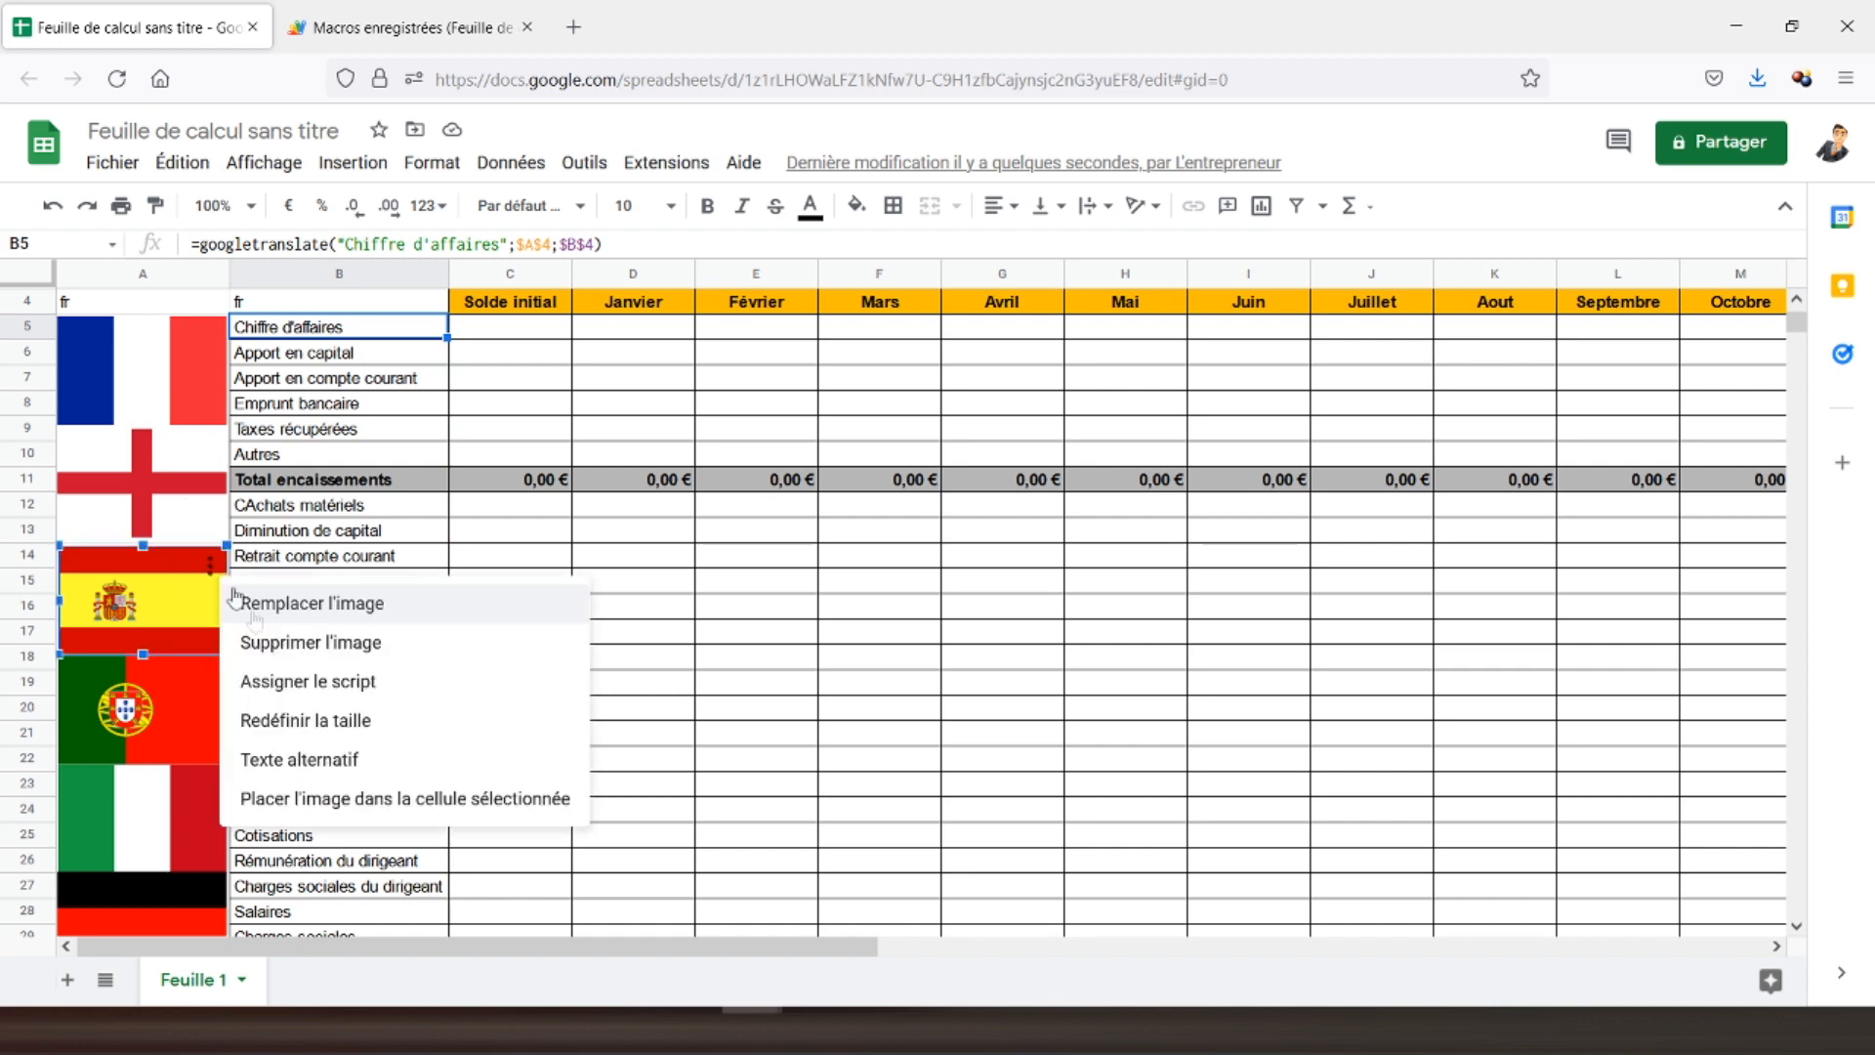
pyautogui.click(302, 683)
pyautogui.write('t')
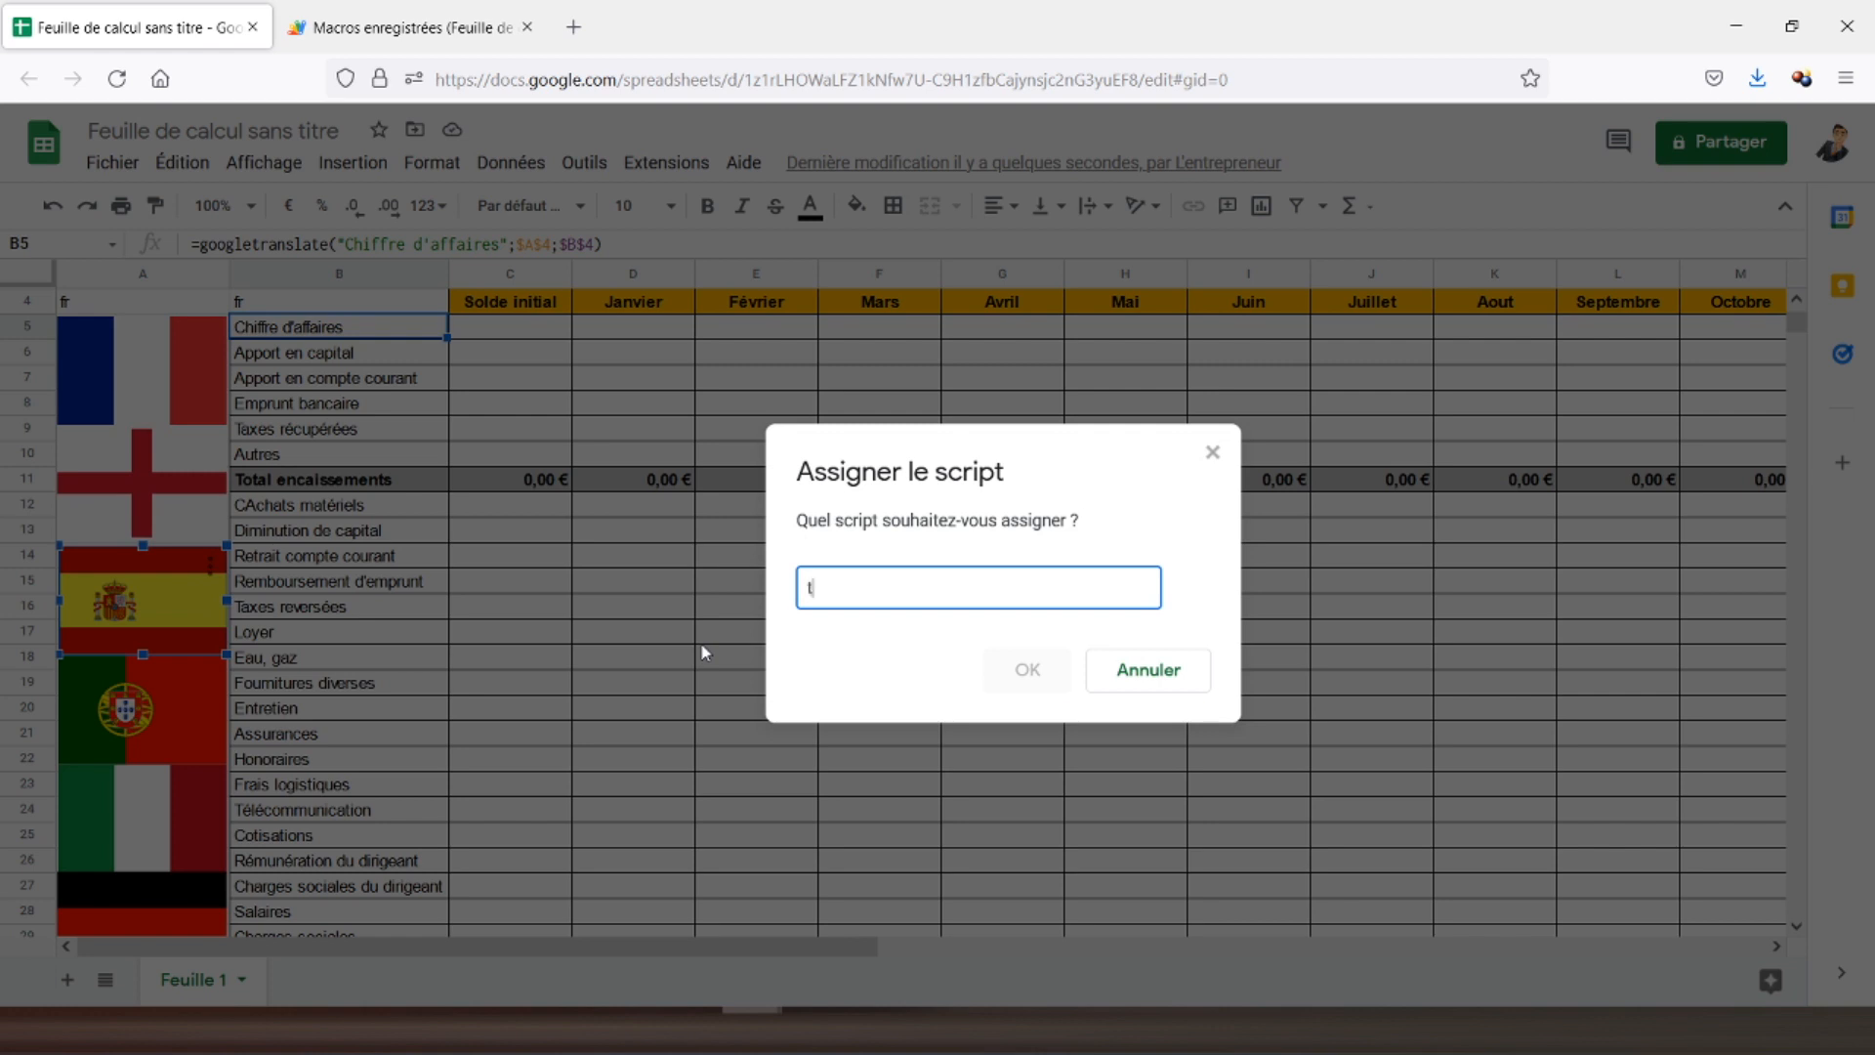
pyautogui.write('raductiones')
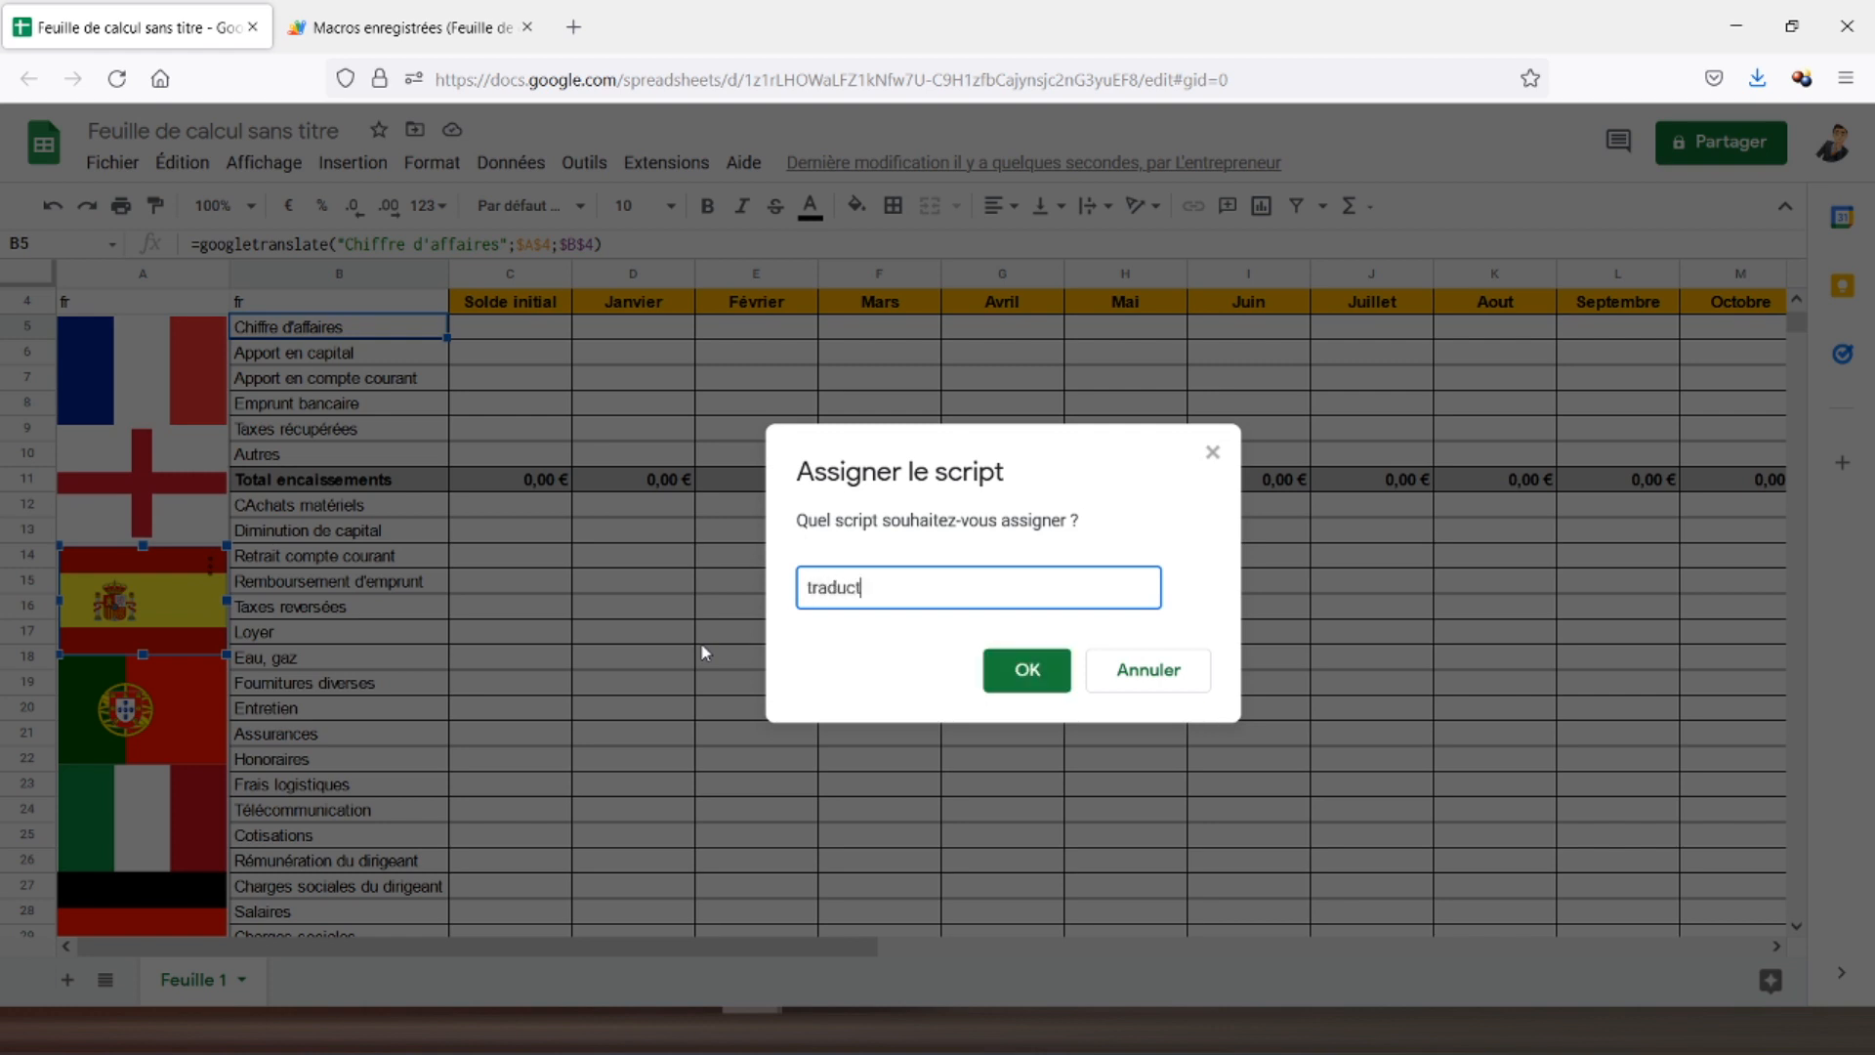
pyautogui.click(1027, 670)
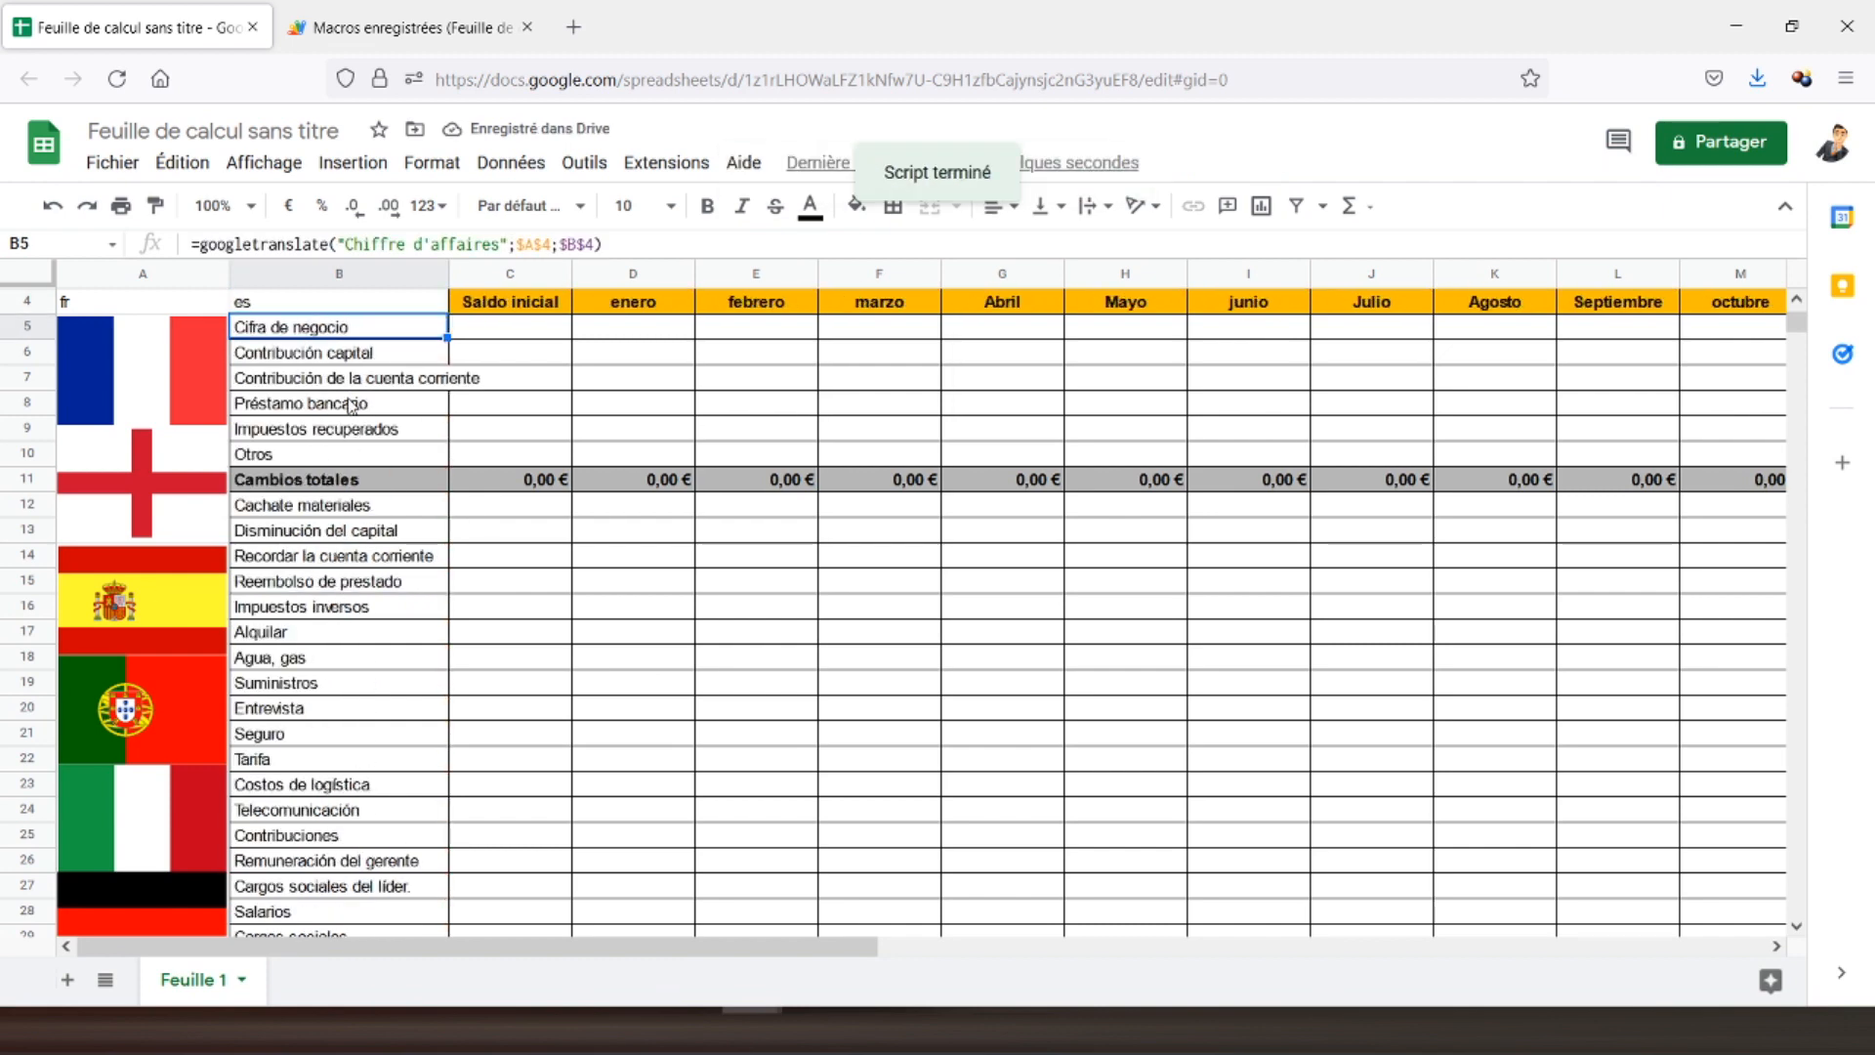
# - Assign the traductionpt script to the Portuguese flag image and run it from the flag
pyautogui.scroll(-2, 280, 581)
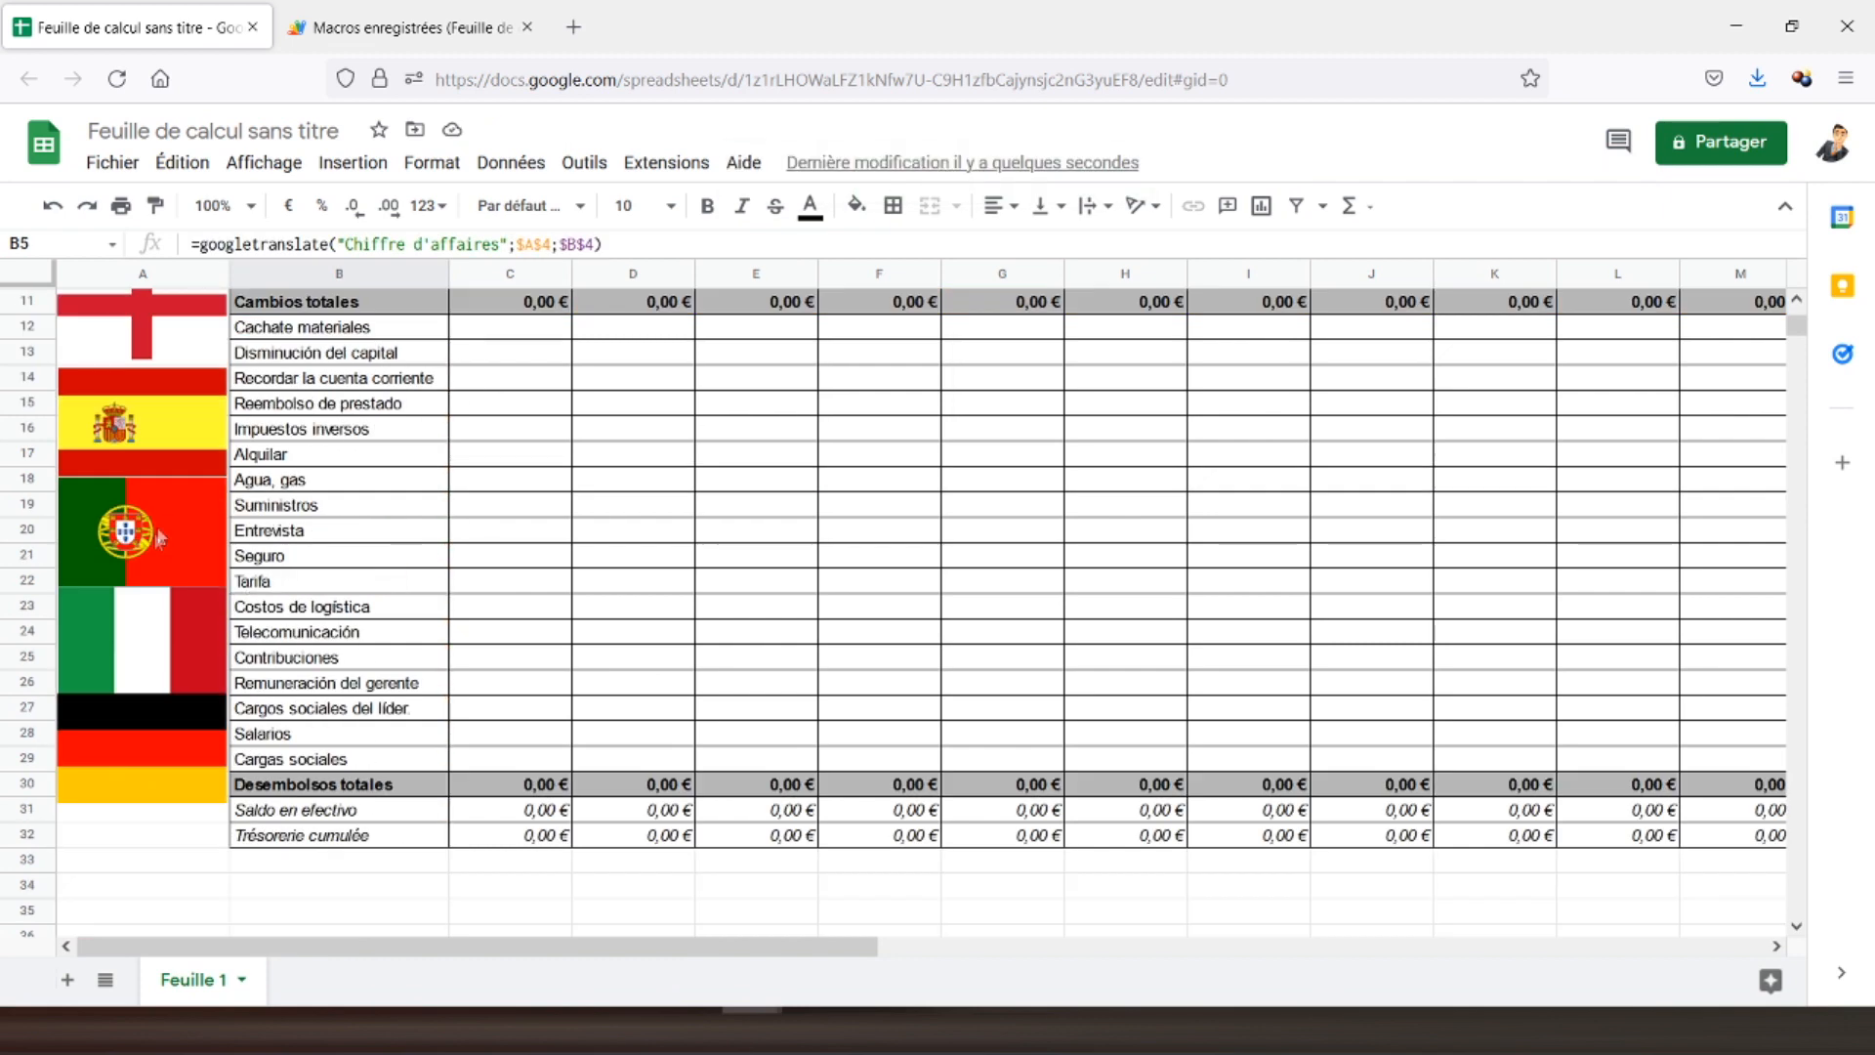
pyautogui.click(170, 507)
pyautogui.click(211, 498)
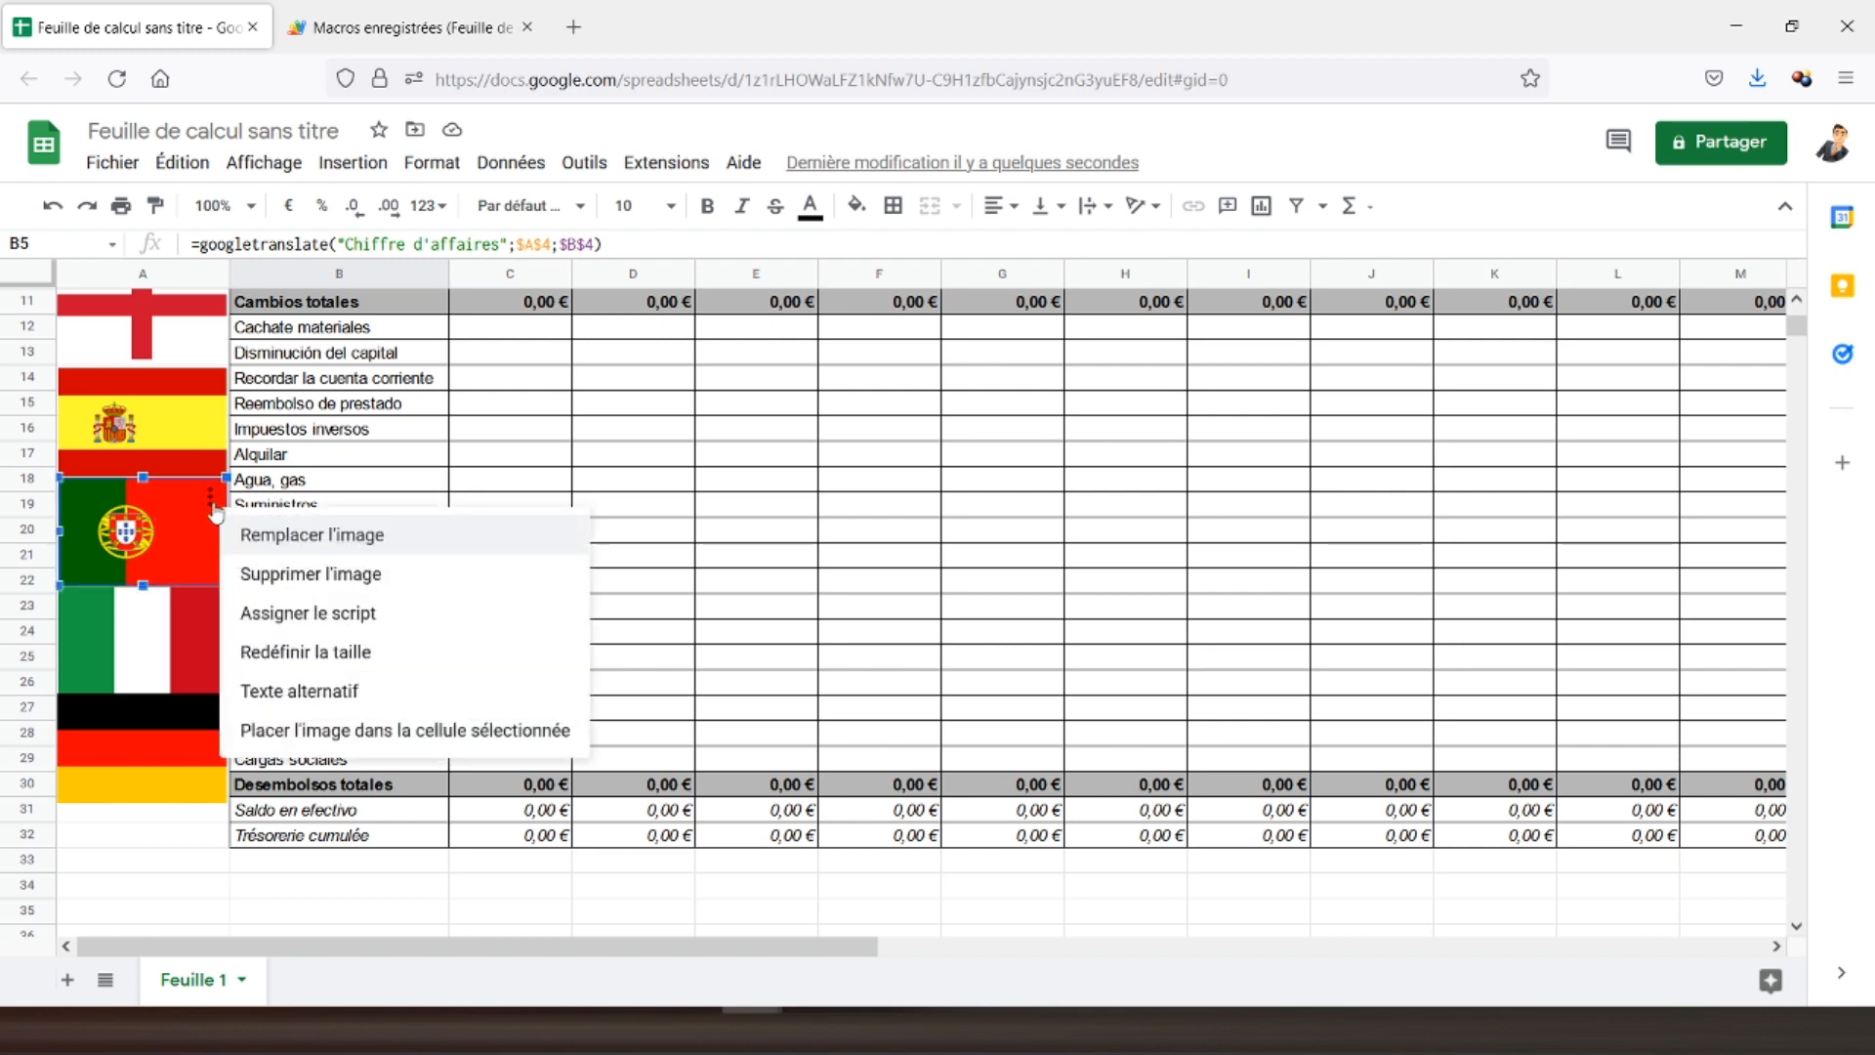
pyautogui.click(315, 613)
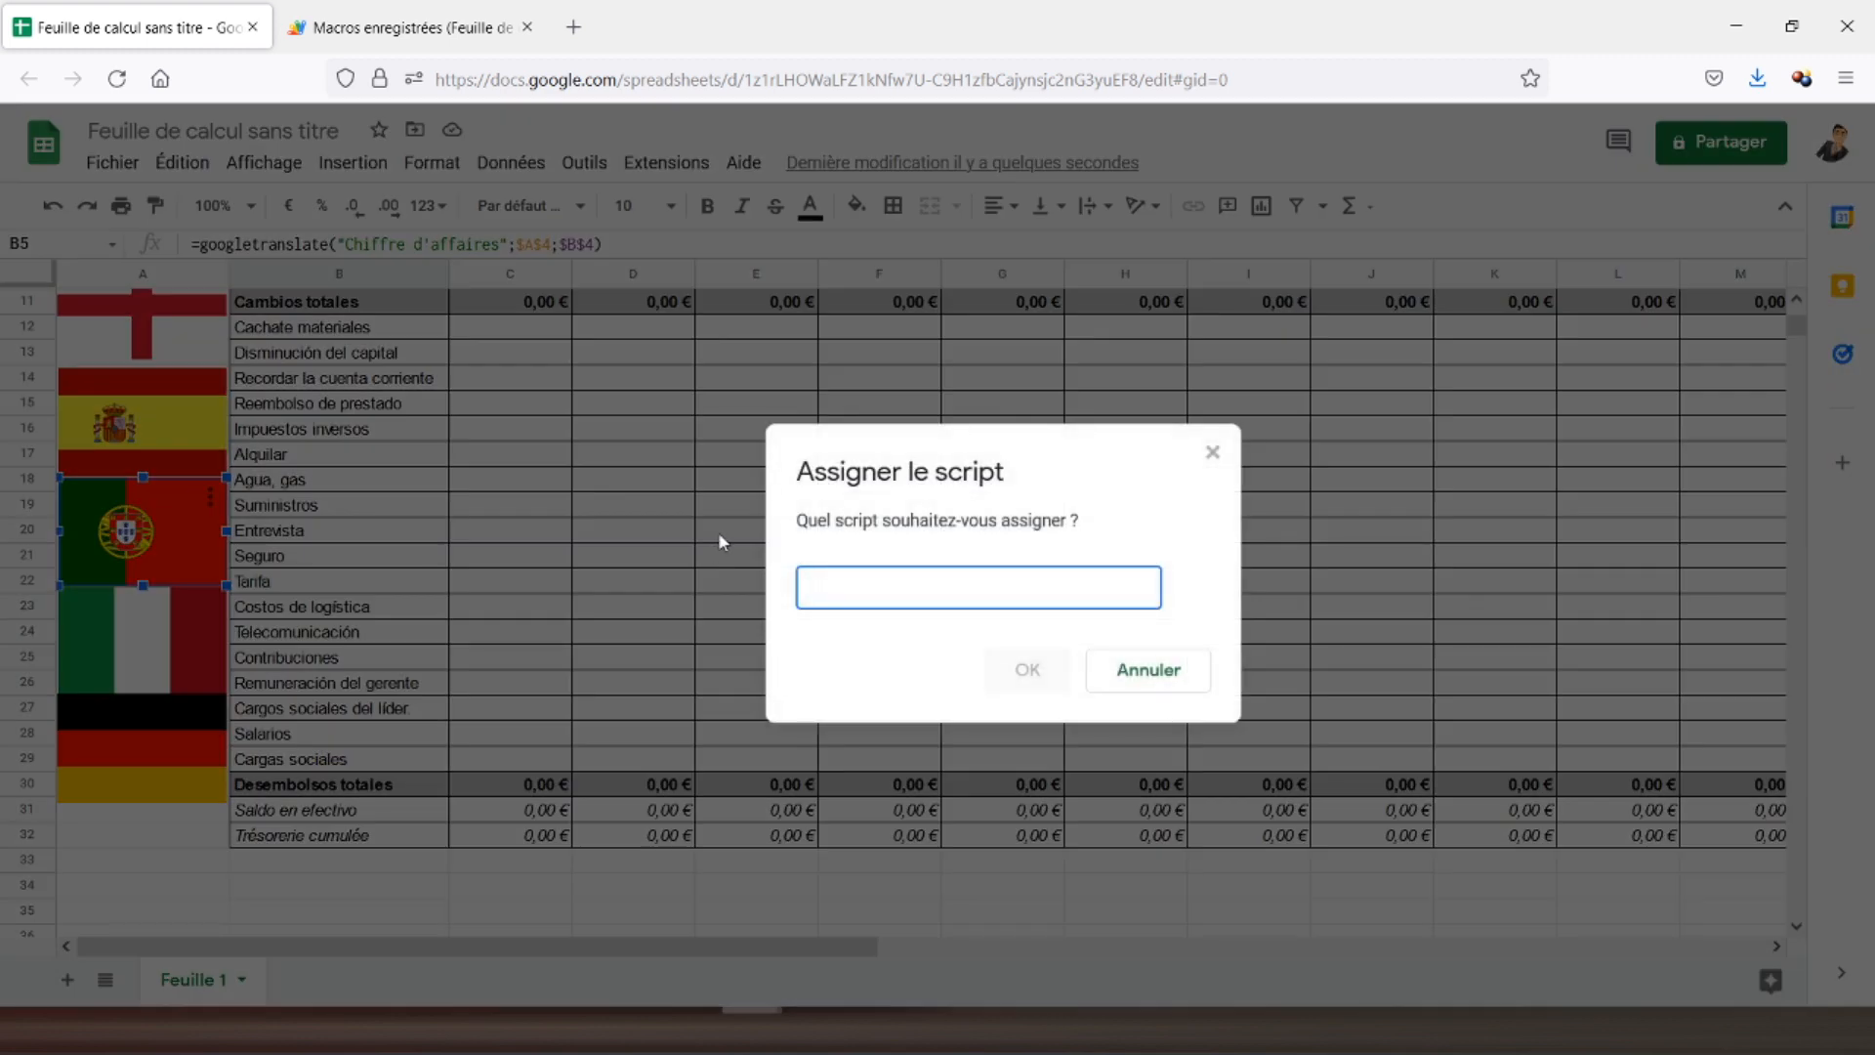
pyautogui.write('traductionportugais')
pyautogui.press('Return')
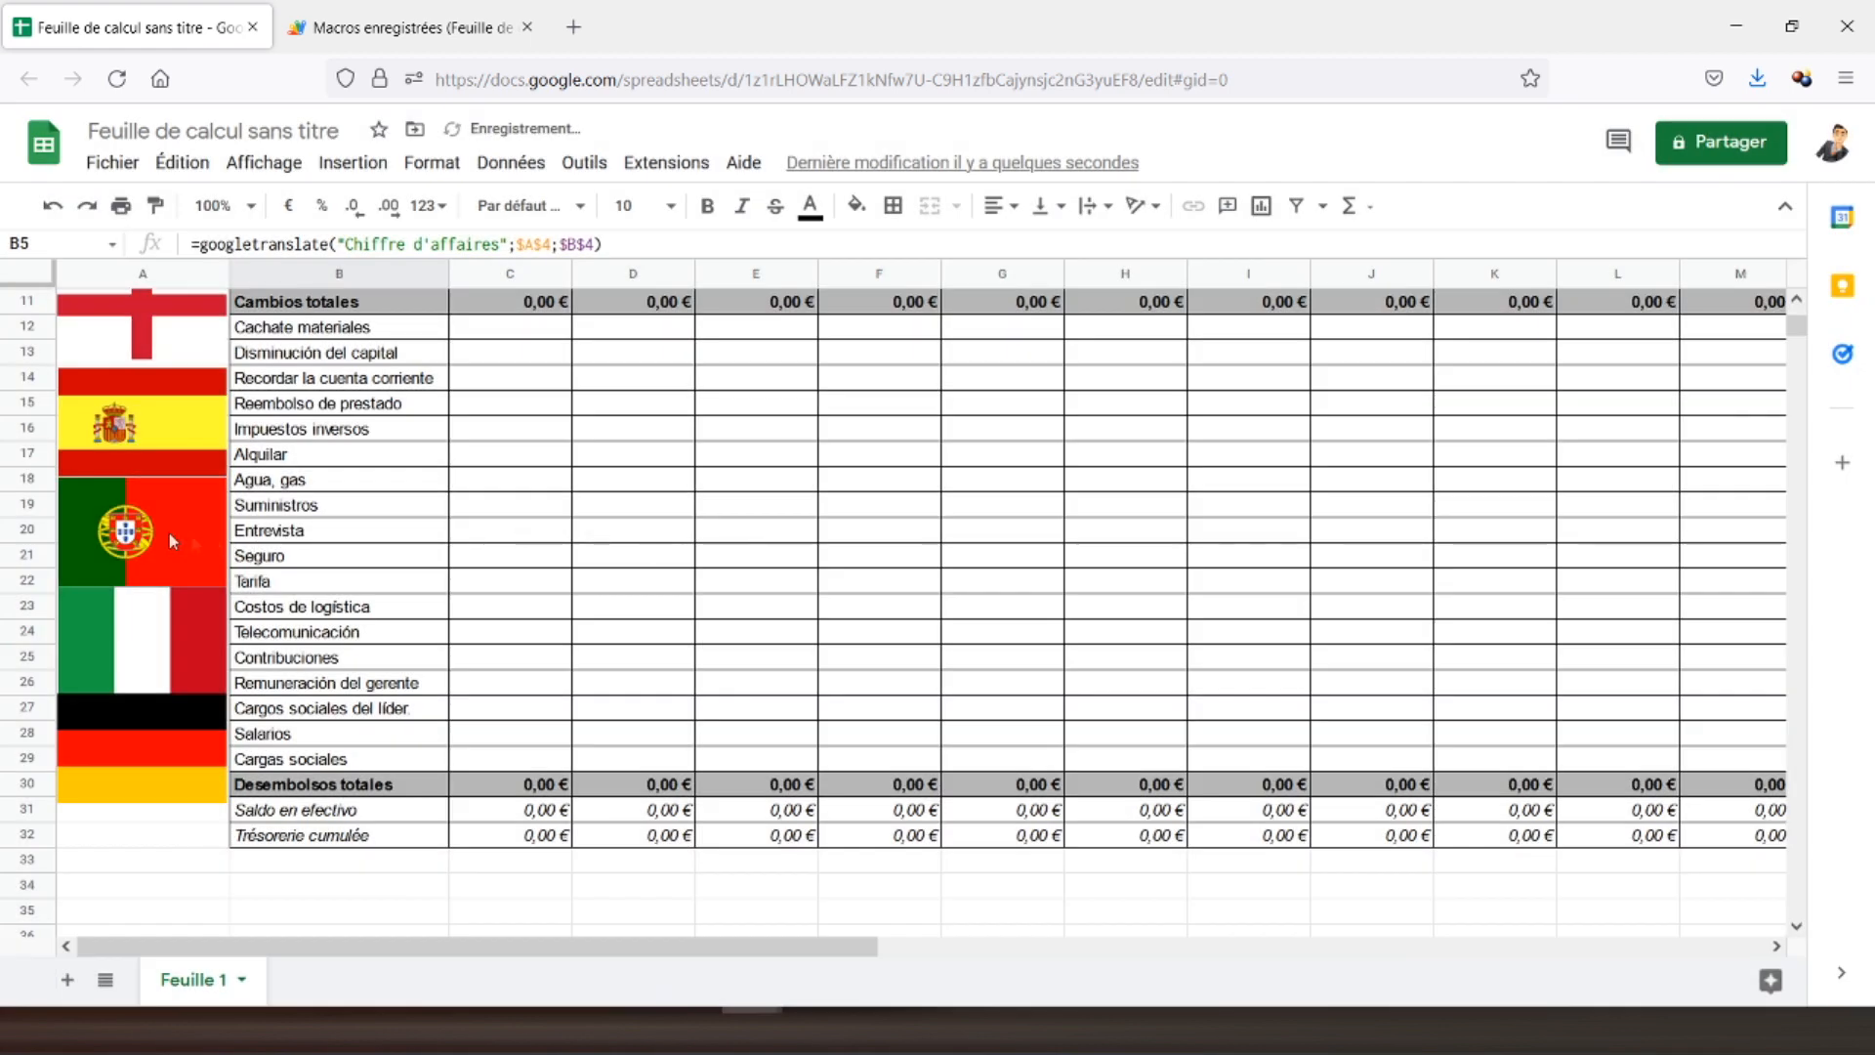
pyautogui.click(161, 532)
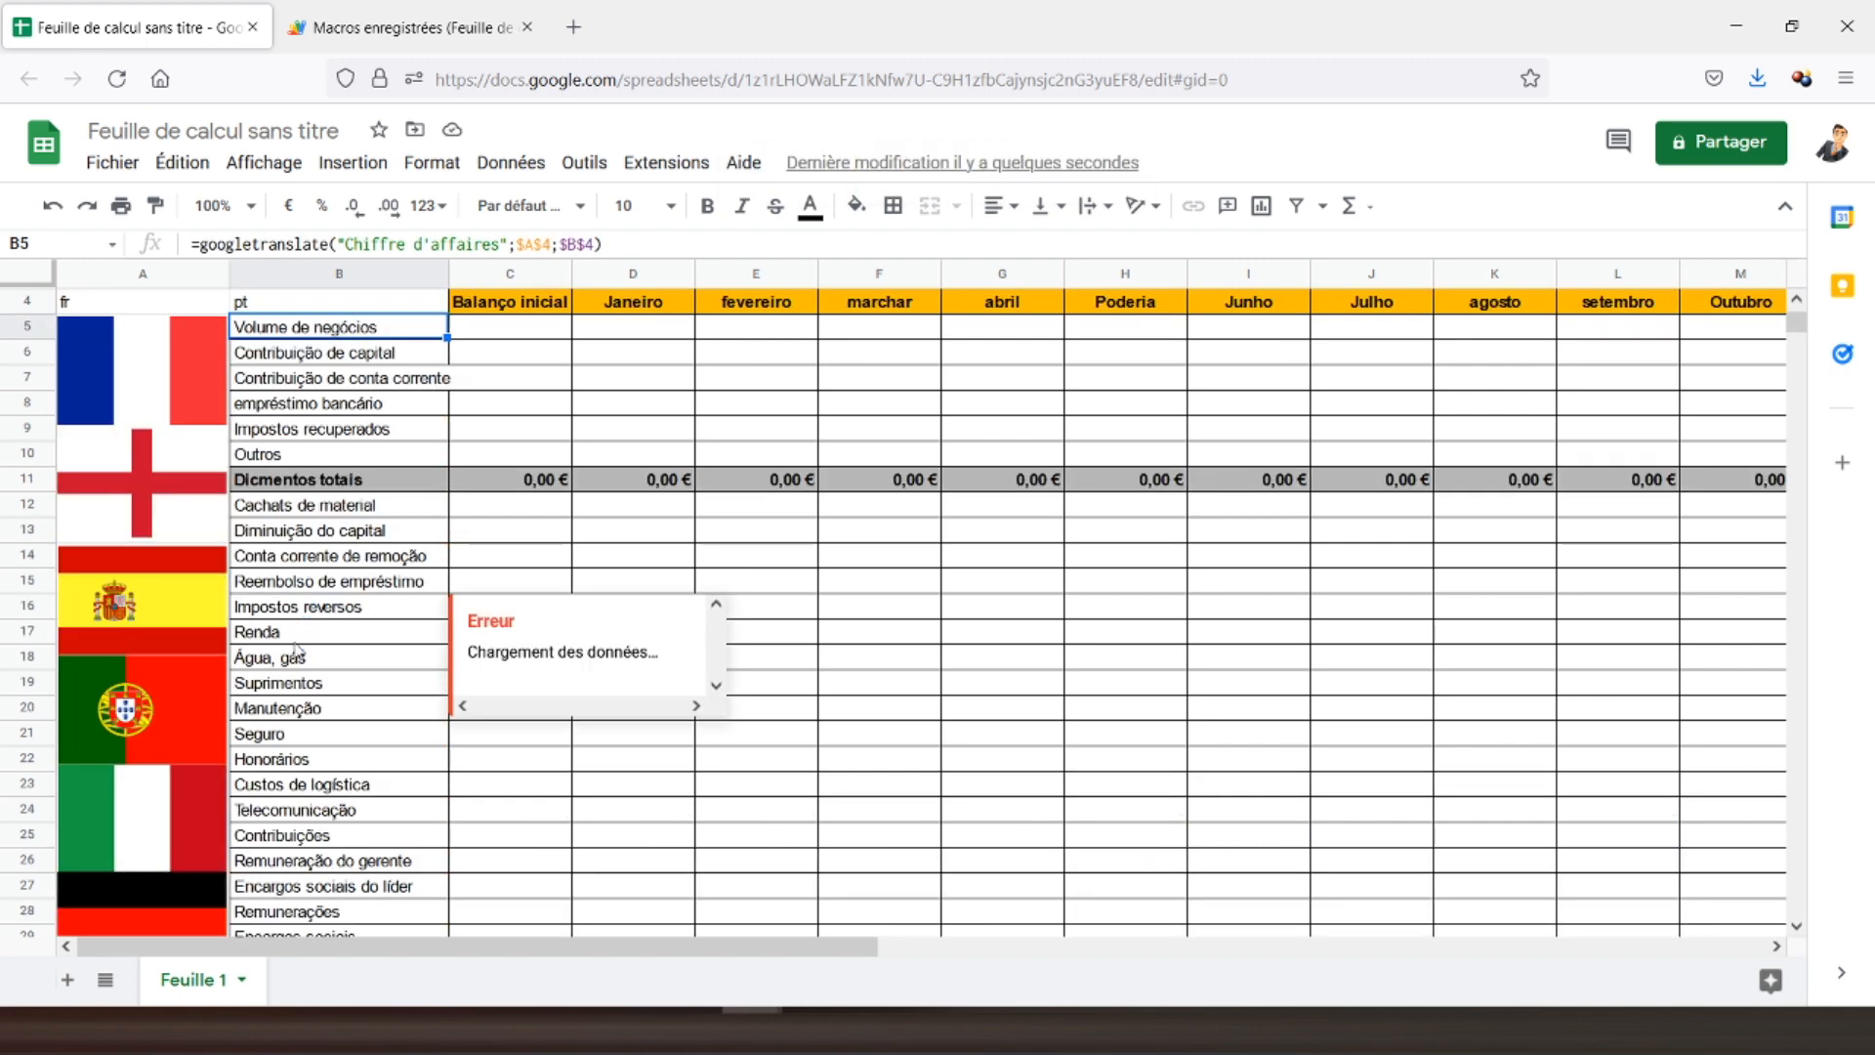
# - Assign the traductionit script to the Italian flag image and run it from the flag
pyautogui.scroll(-3, 291, 673)
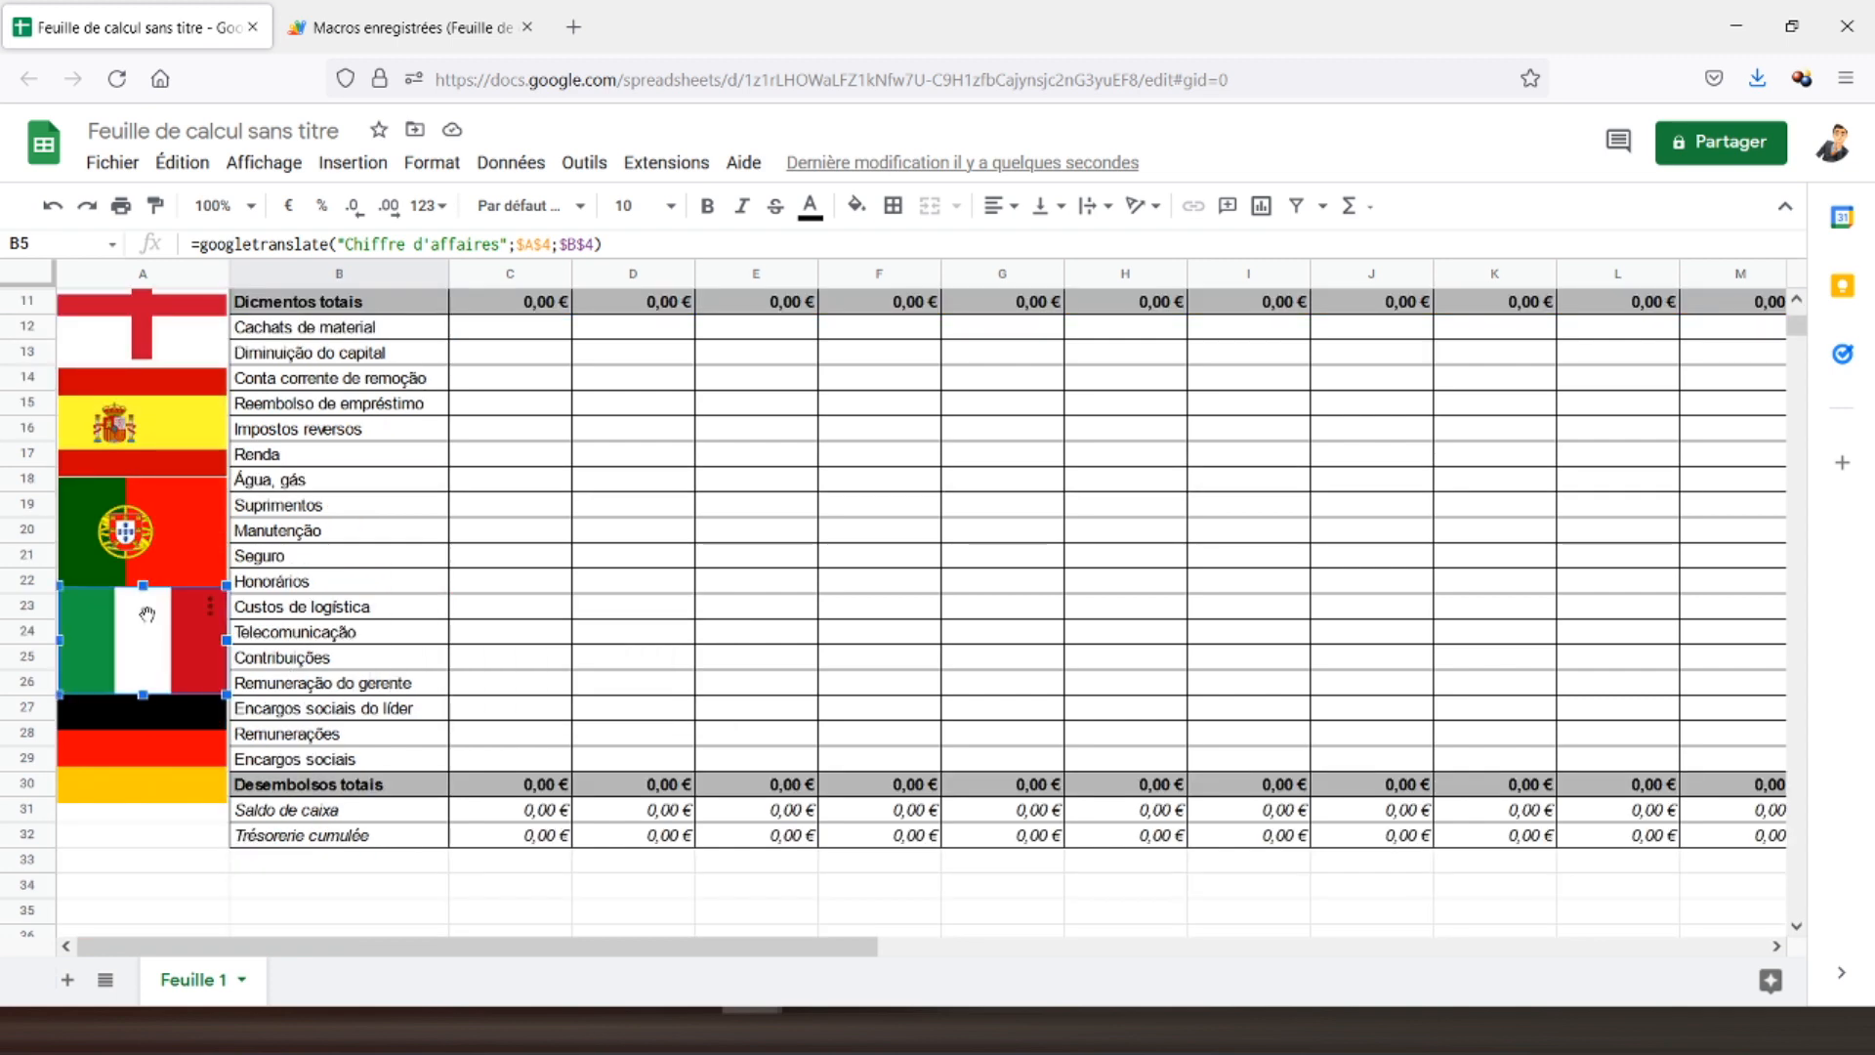
pyautogui.click(209, 607)
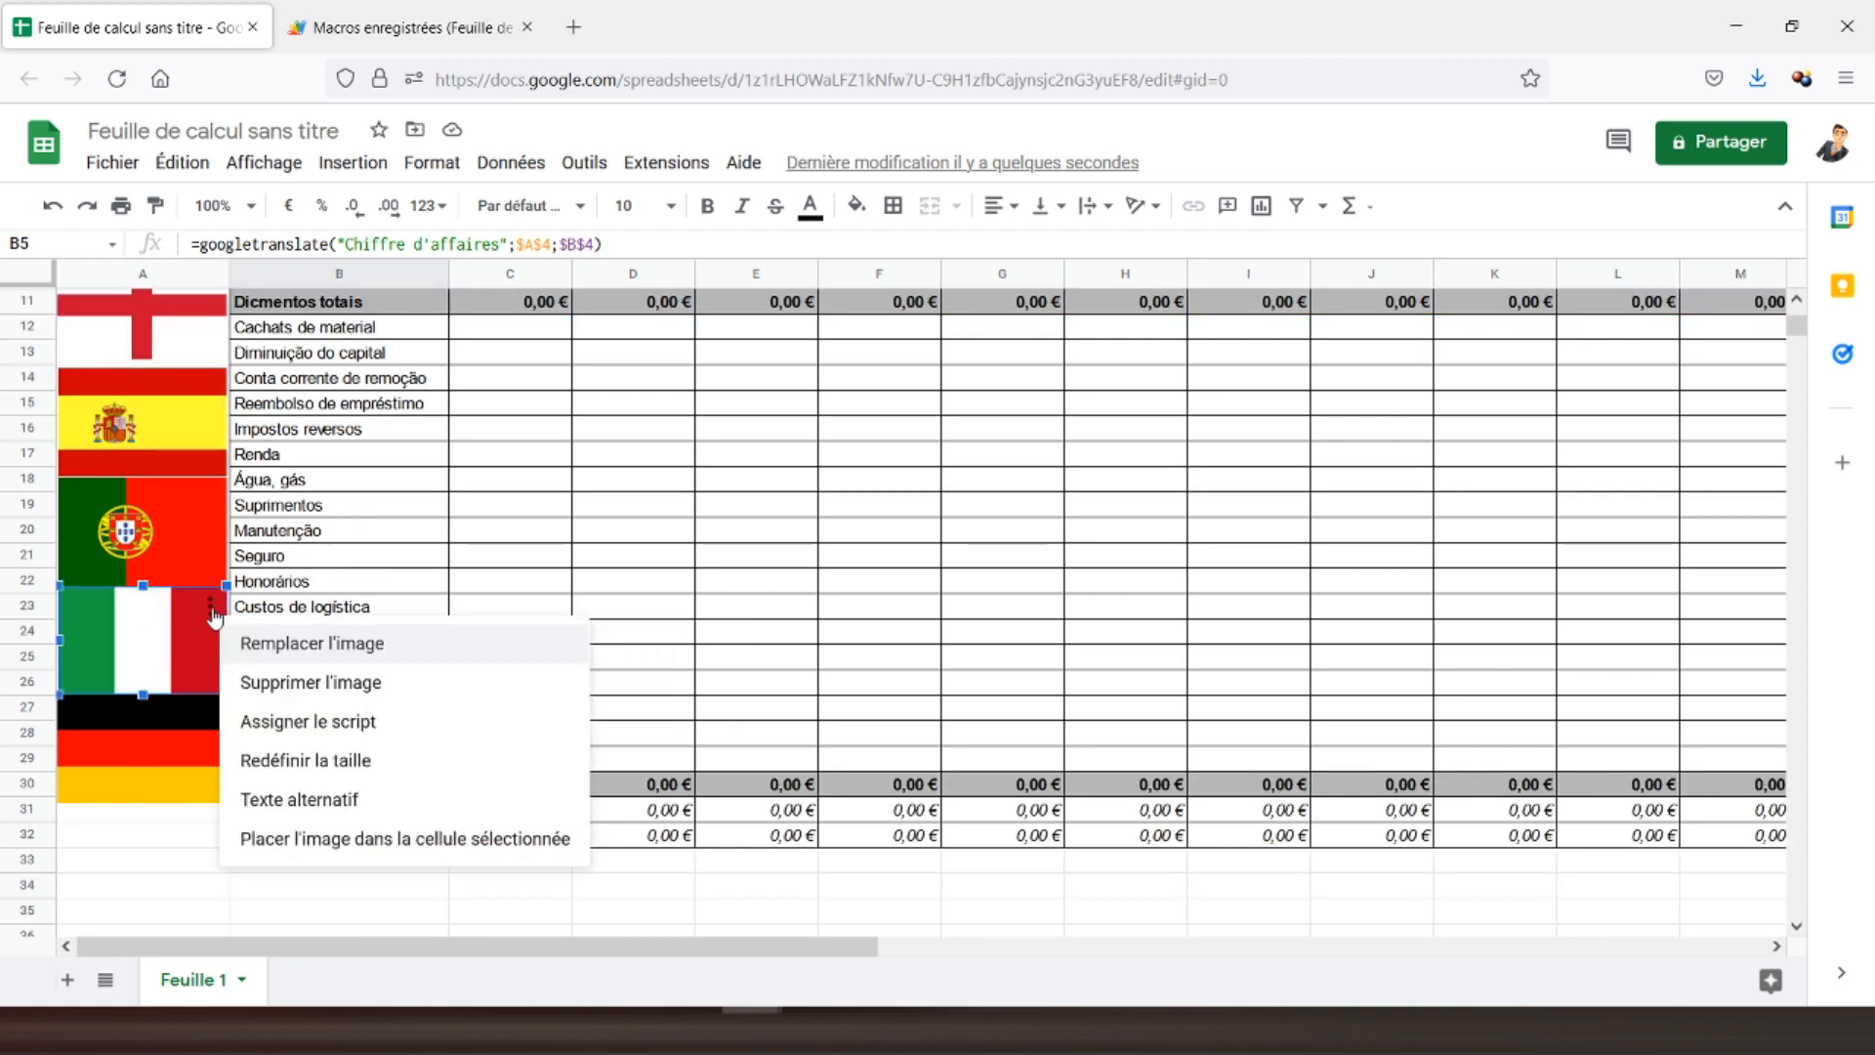
pyautogui.click(278, 720)
pyautogui.write('tra')
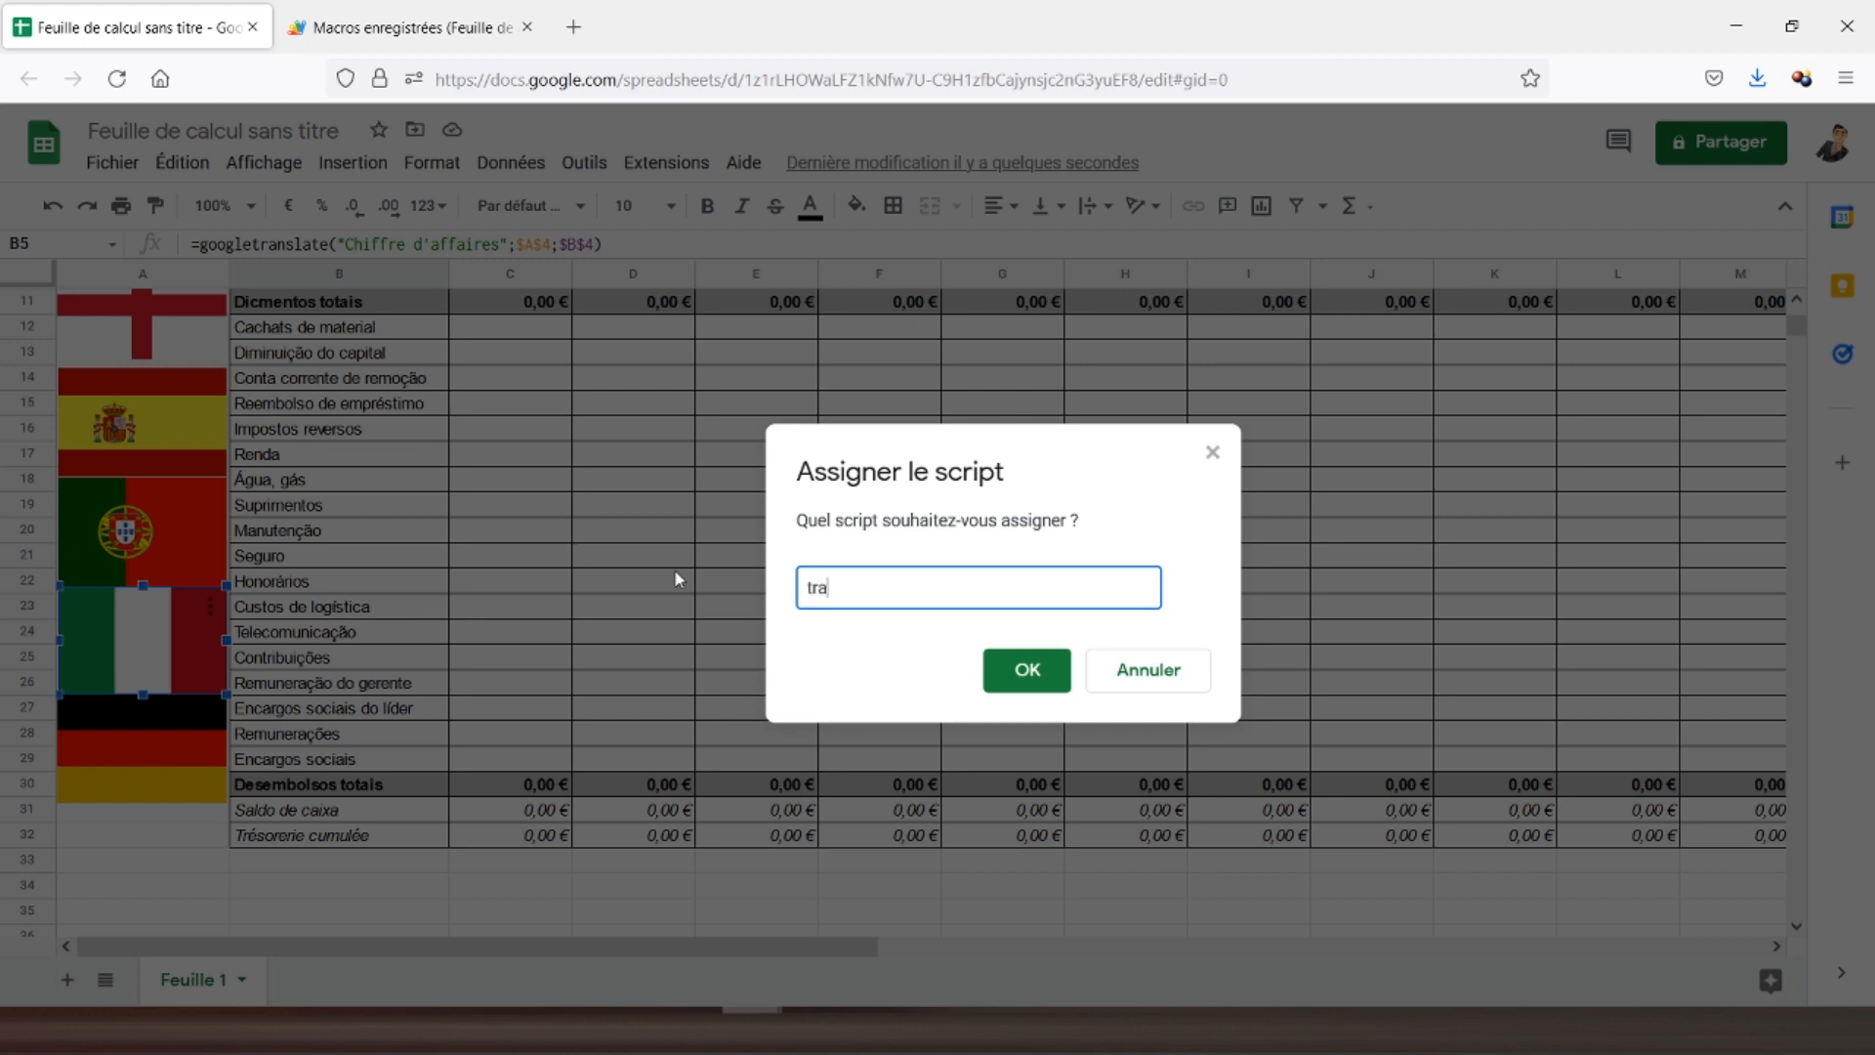
pyautogui.write('duc')
pyautogui.write('onit')
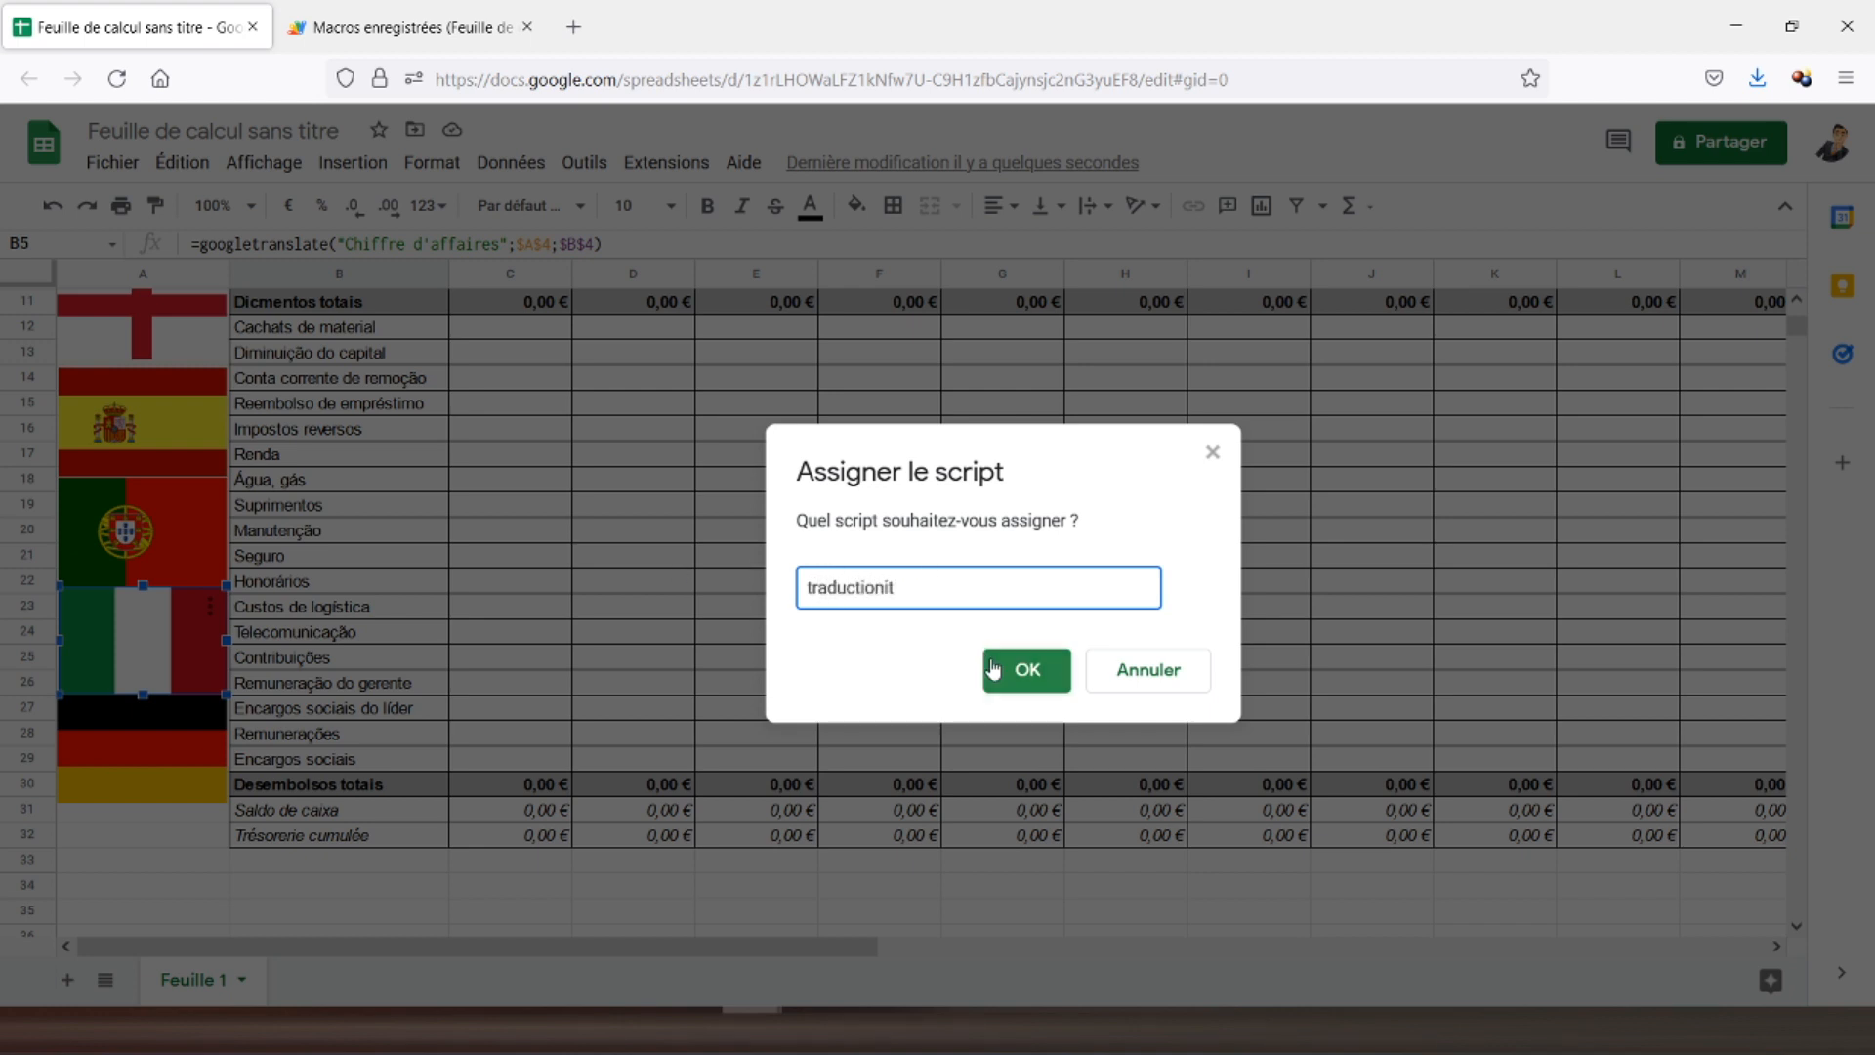
pyautogui.click(1027, 672)
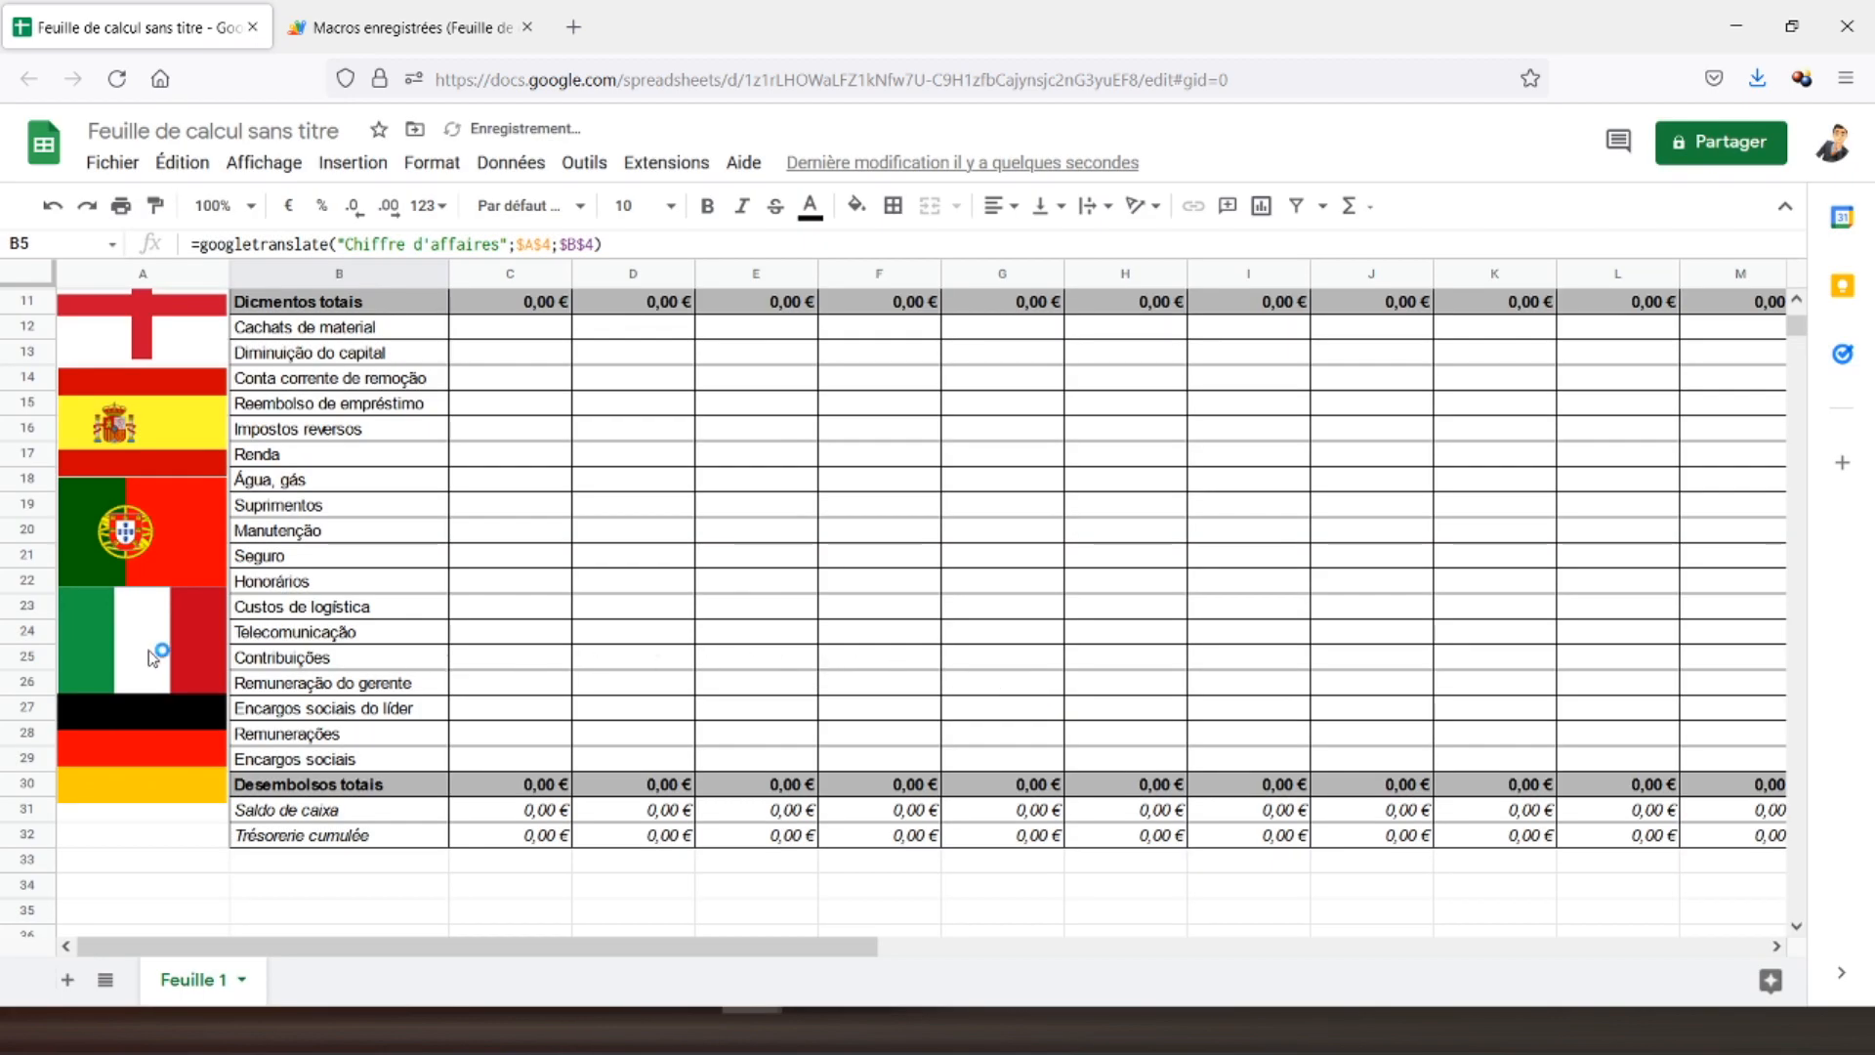
pyautogui.click(153, 656)
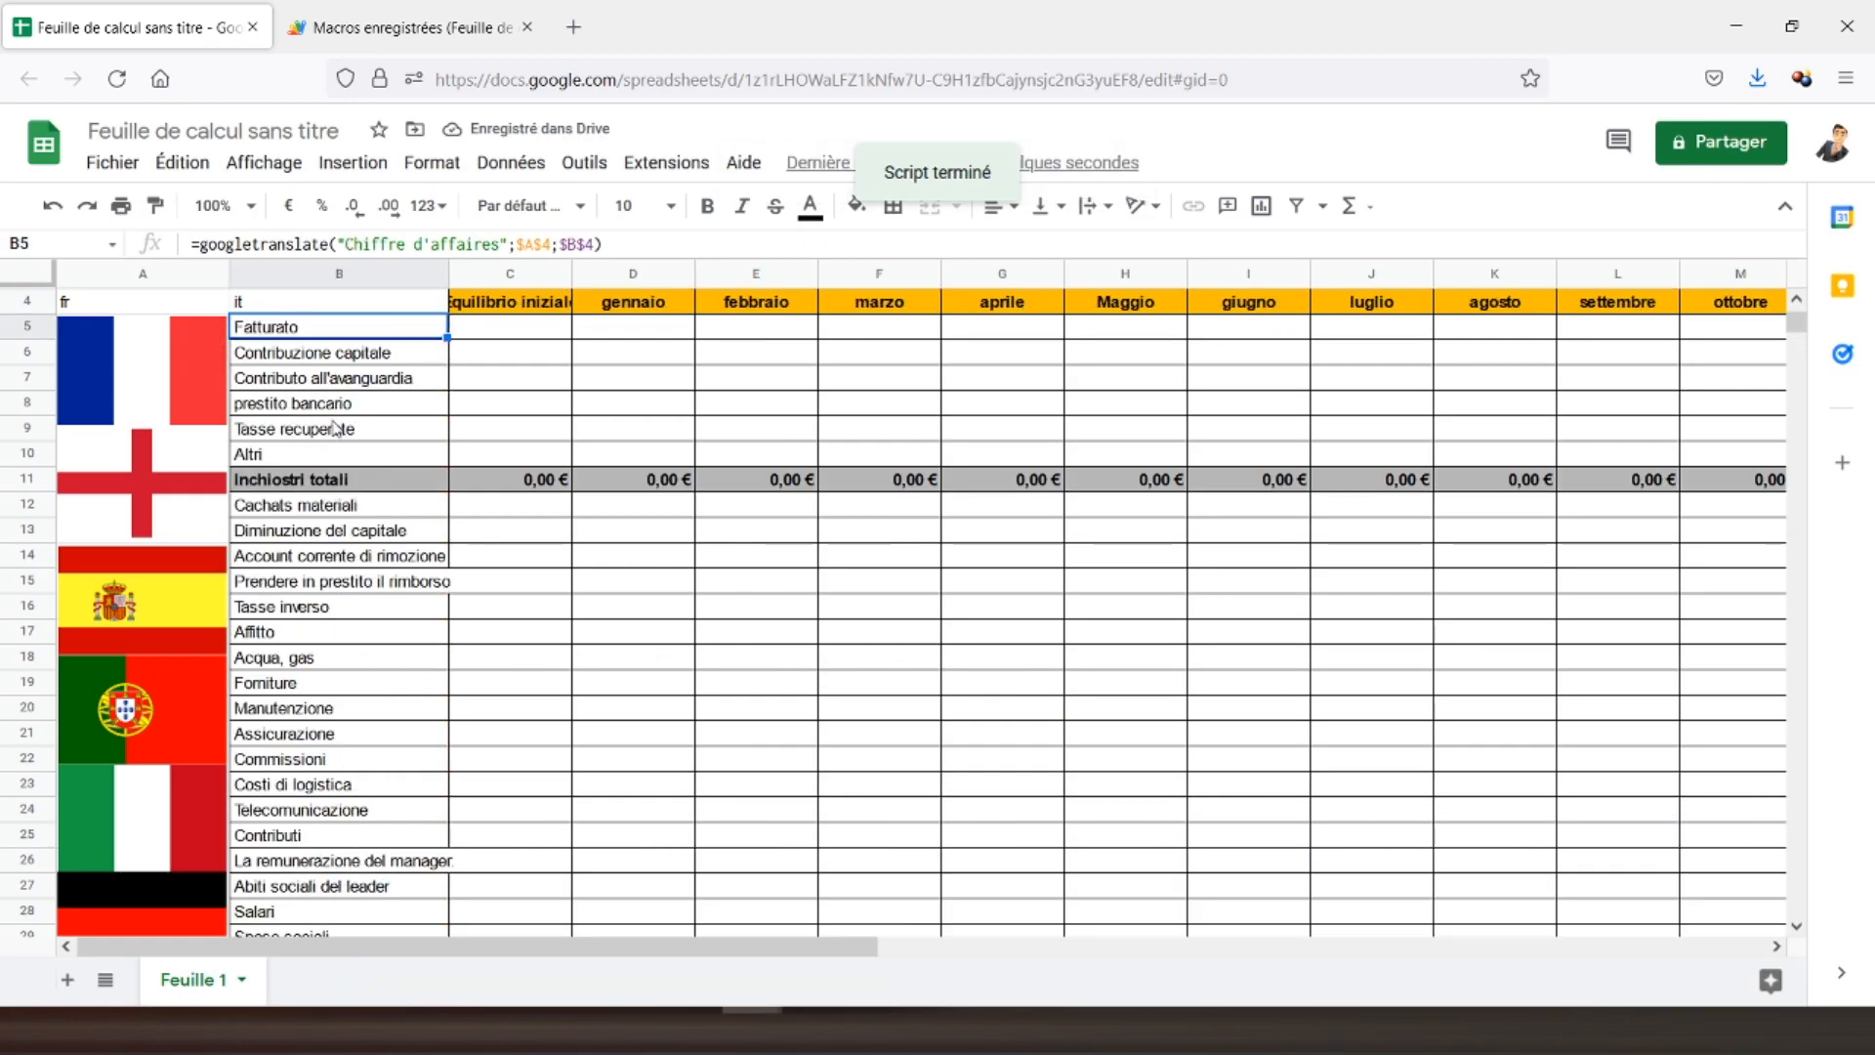
# - Assign the traductionde script to the German flag image and run it from the flag
pyautogui.scroll(-5, 335, 427)
pyautogui.click(186, 564)
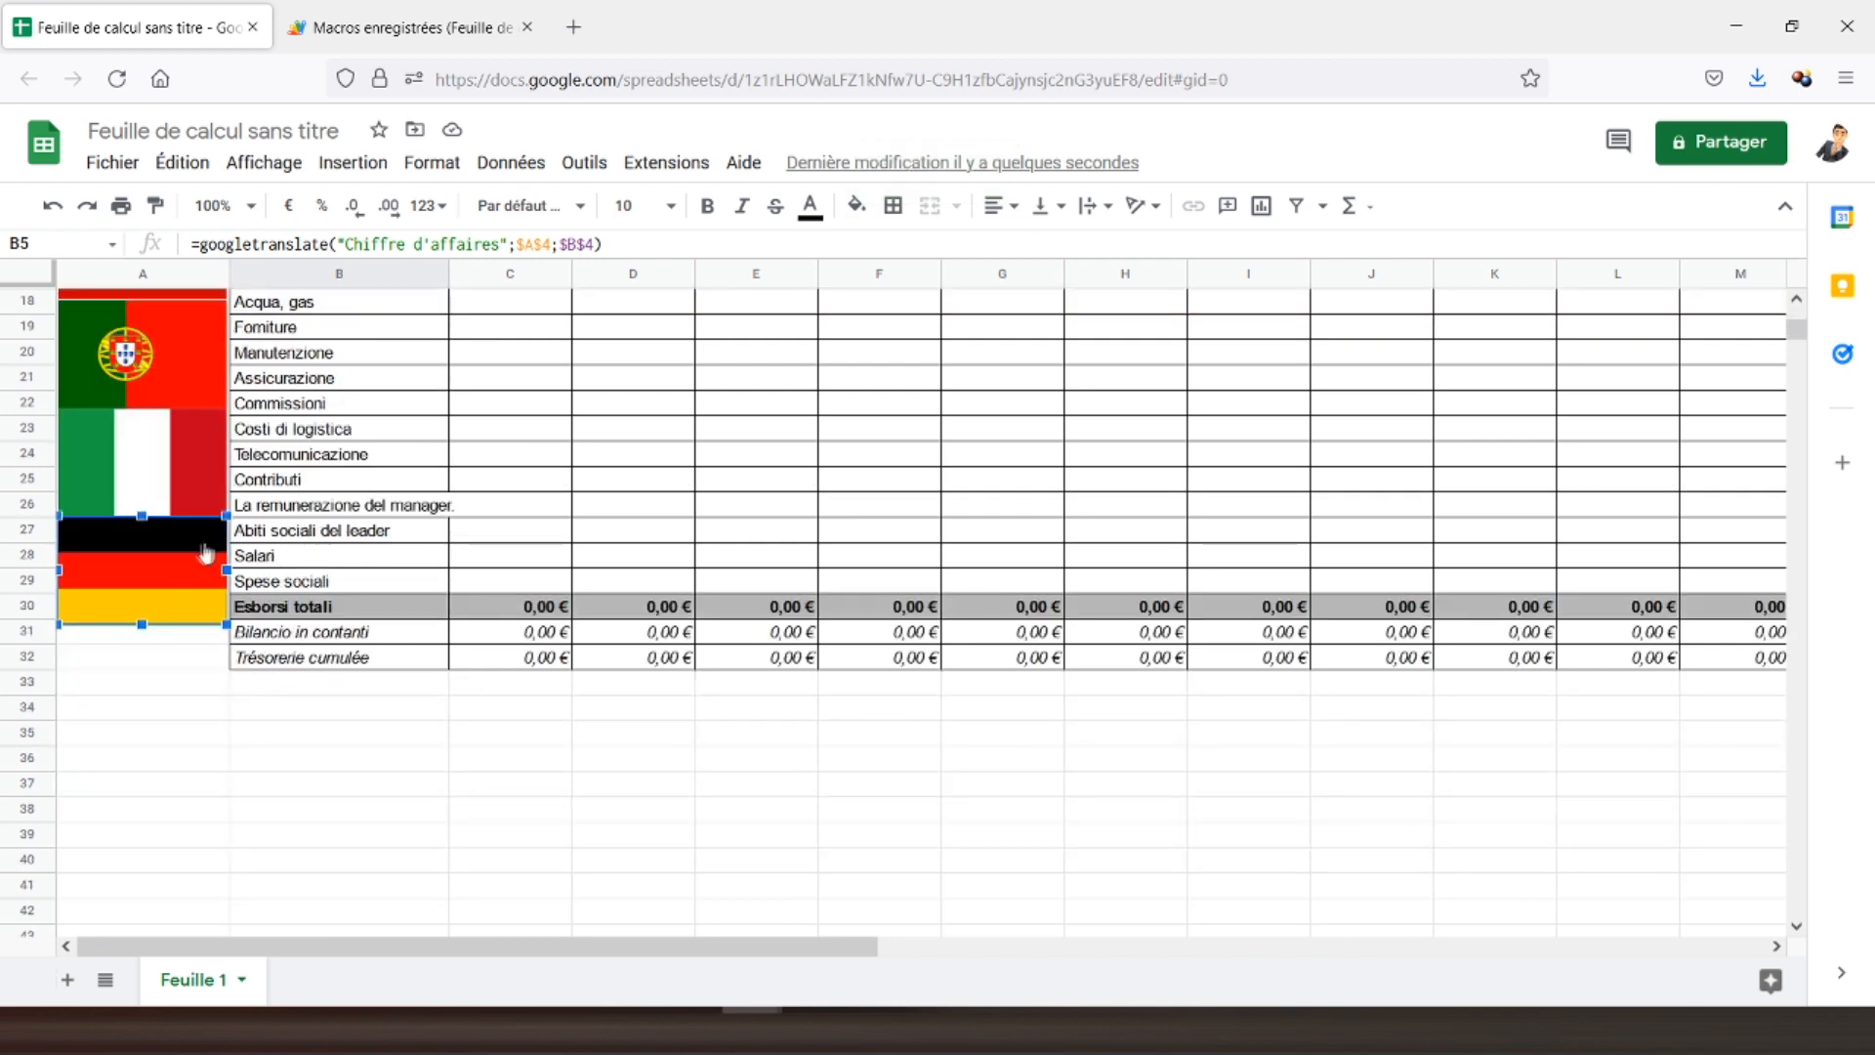
pyautogui.rightClick(207, 554)
pyautogui.click(303, 648)
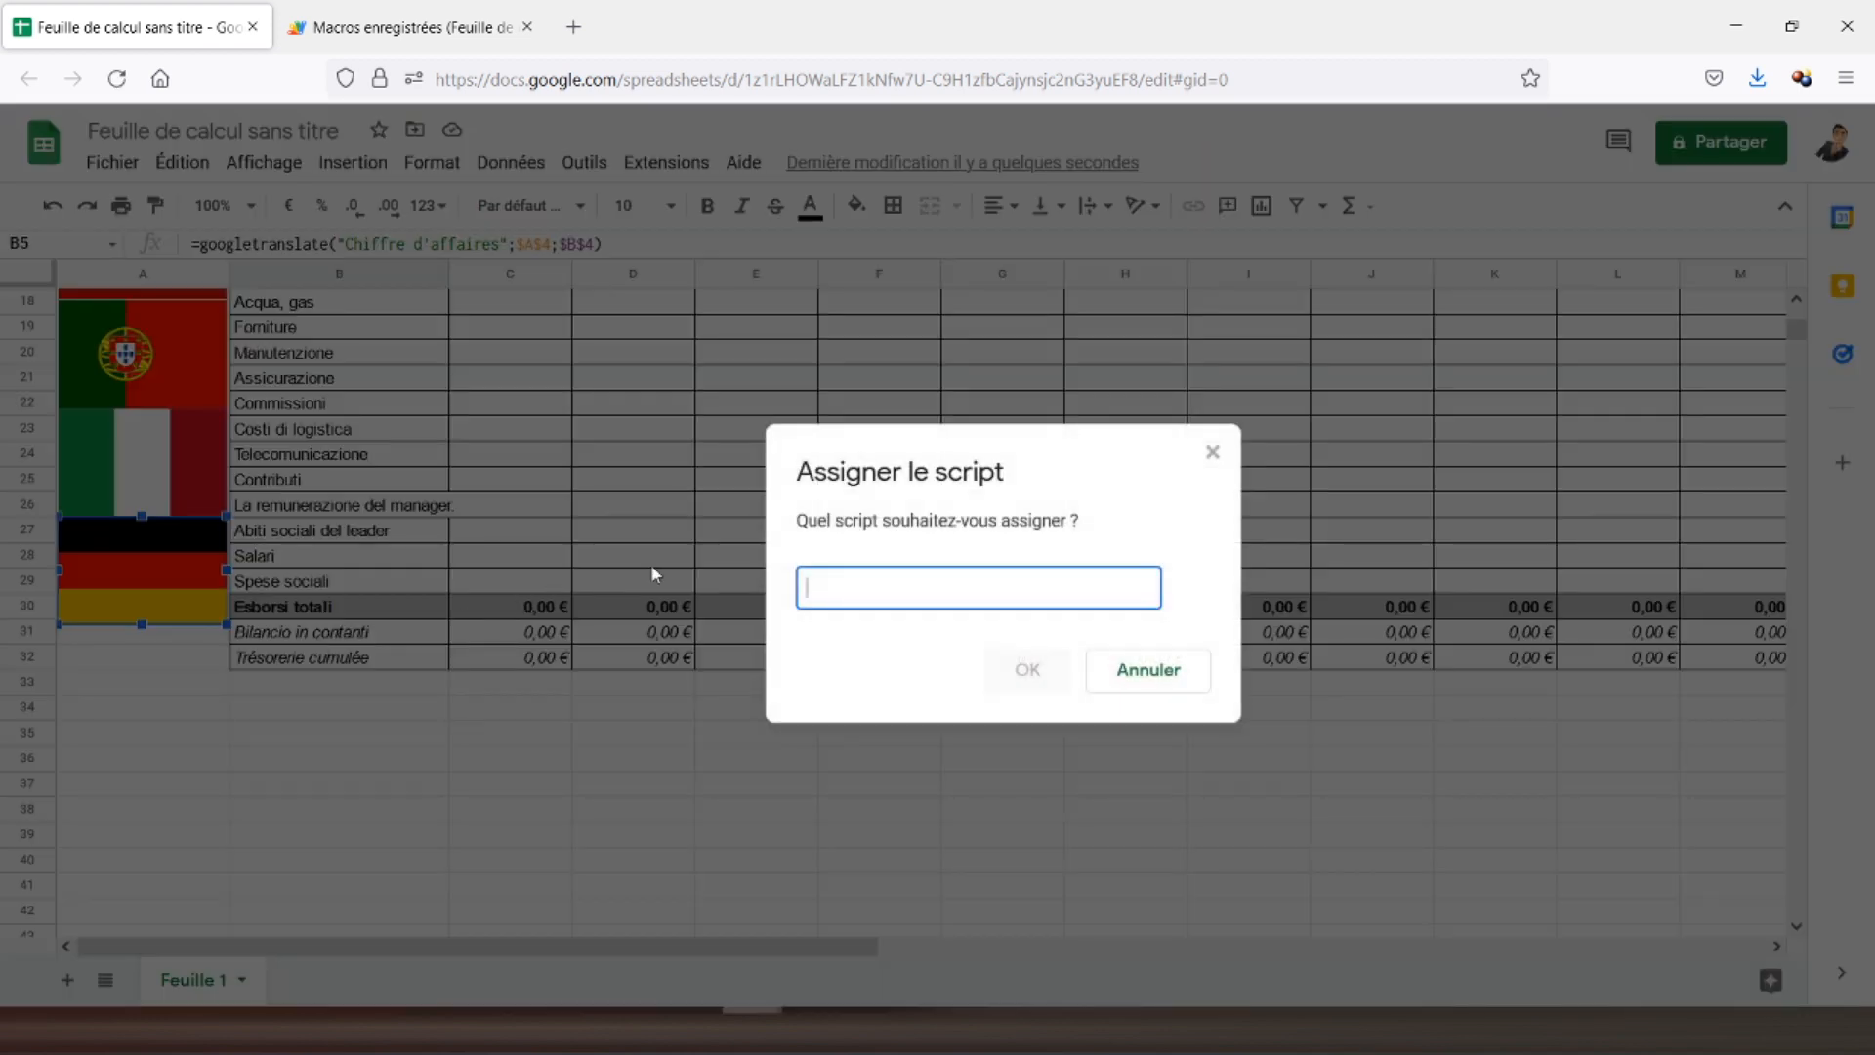
pyautogui.write('tradu')
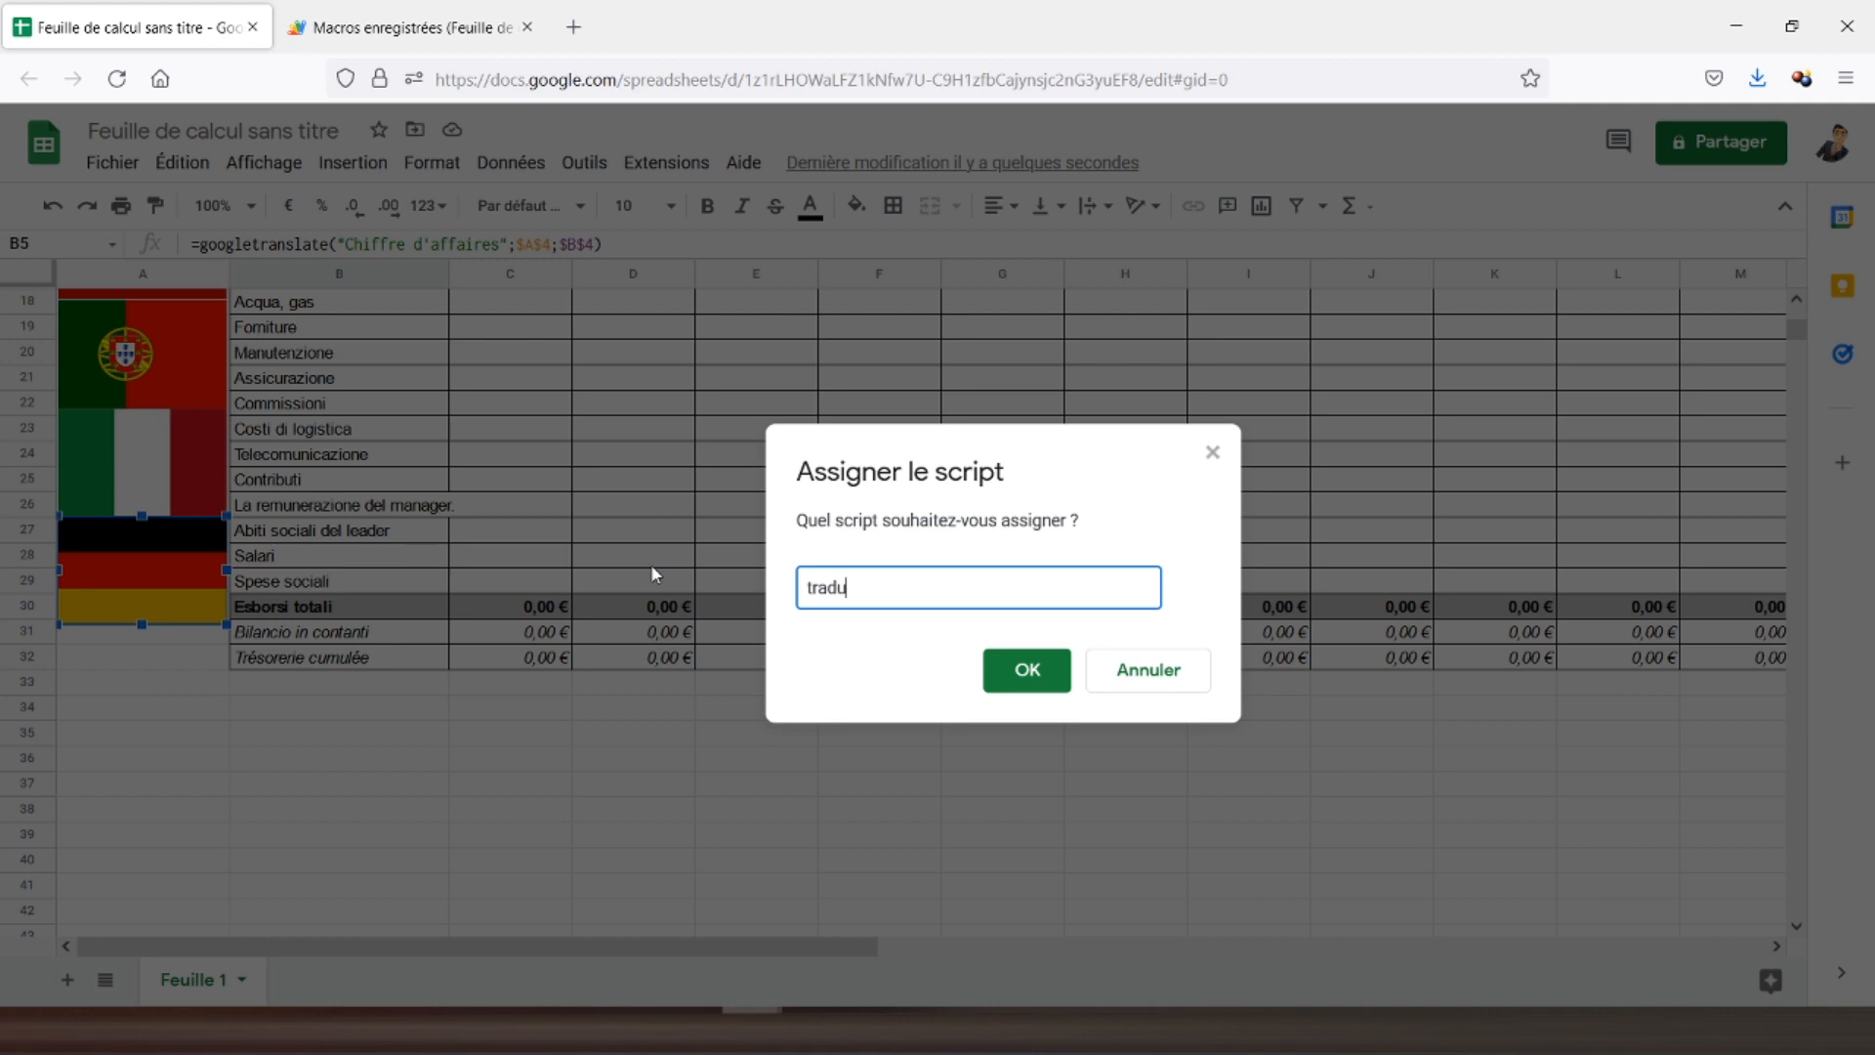
pyautogui.write('ctionde')
pyautogui.press('Return')
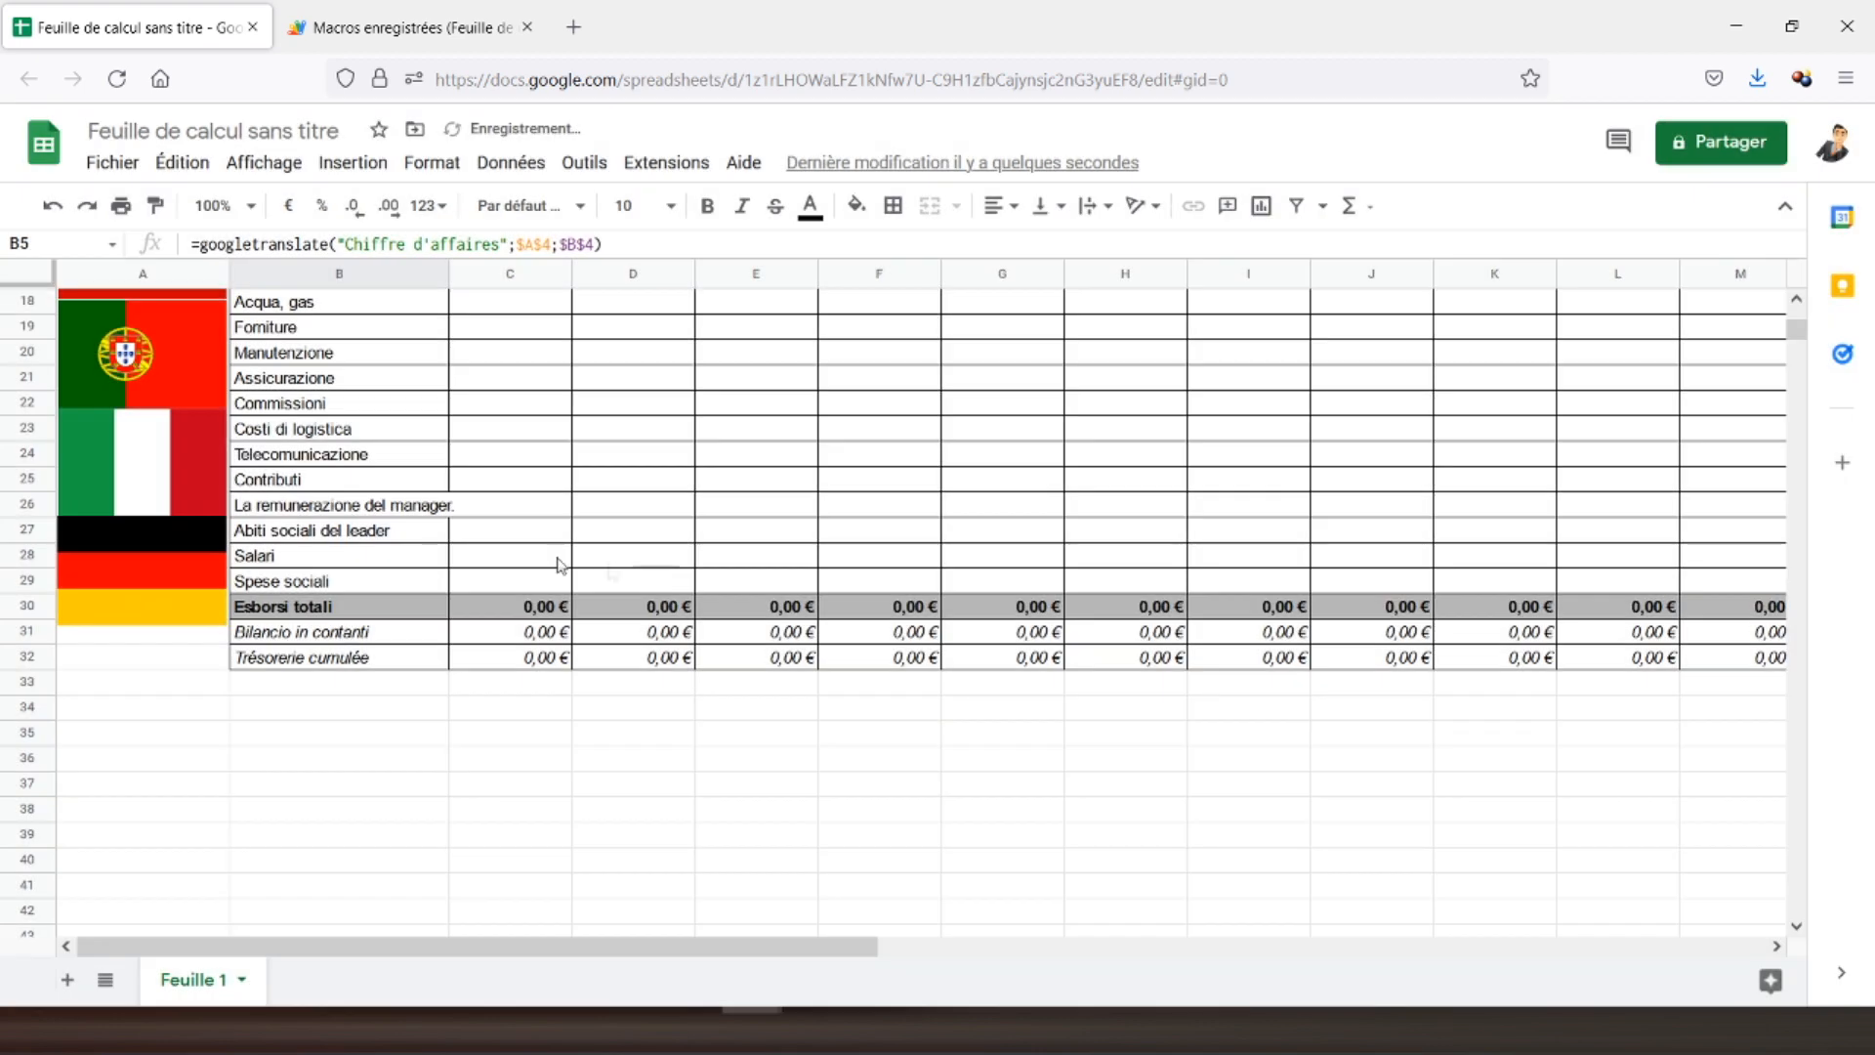
pyautogui.click(176, 562)
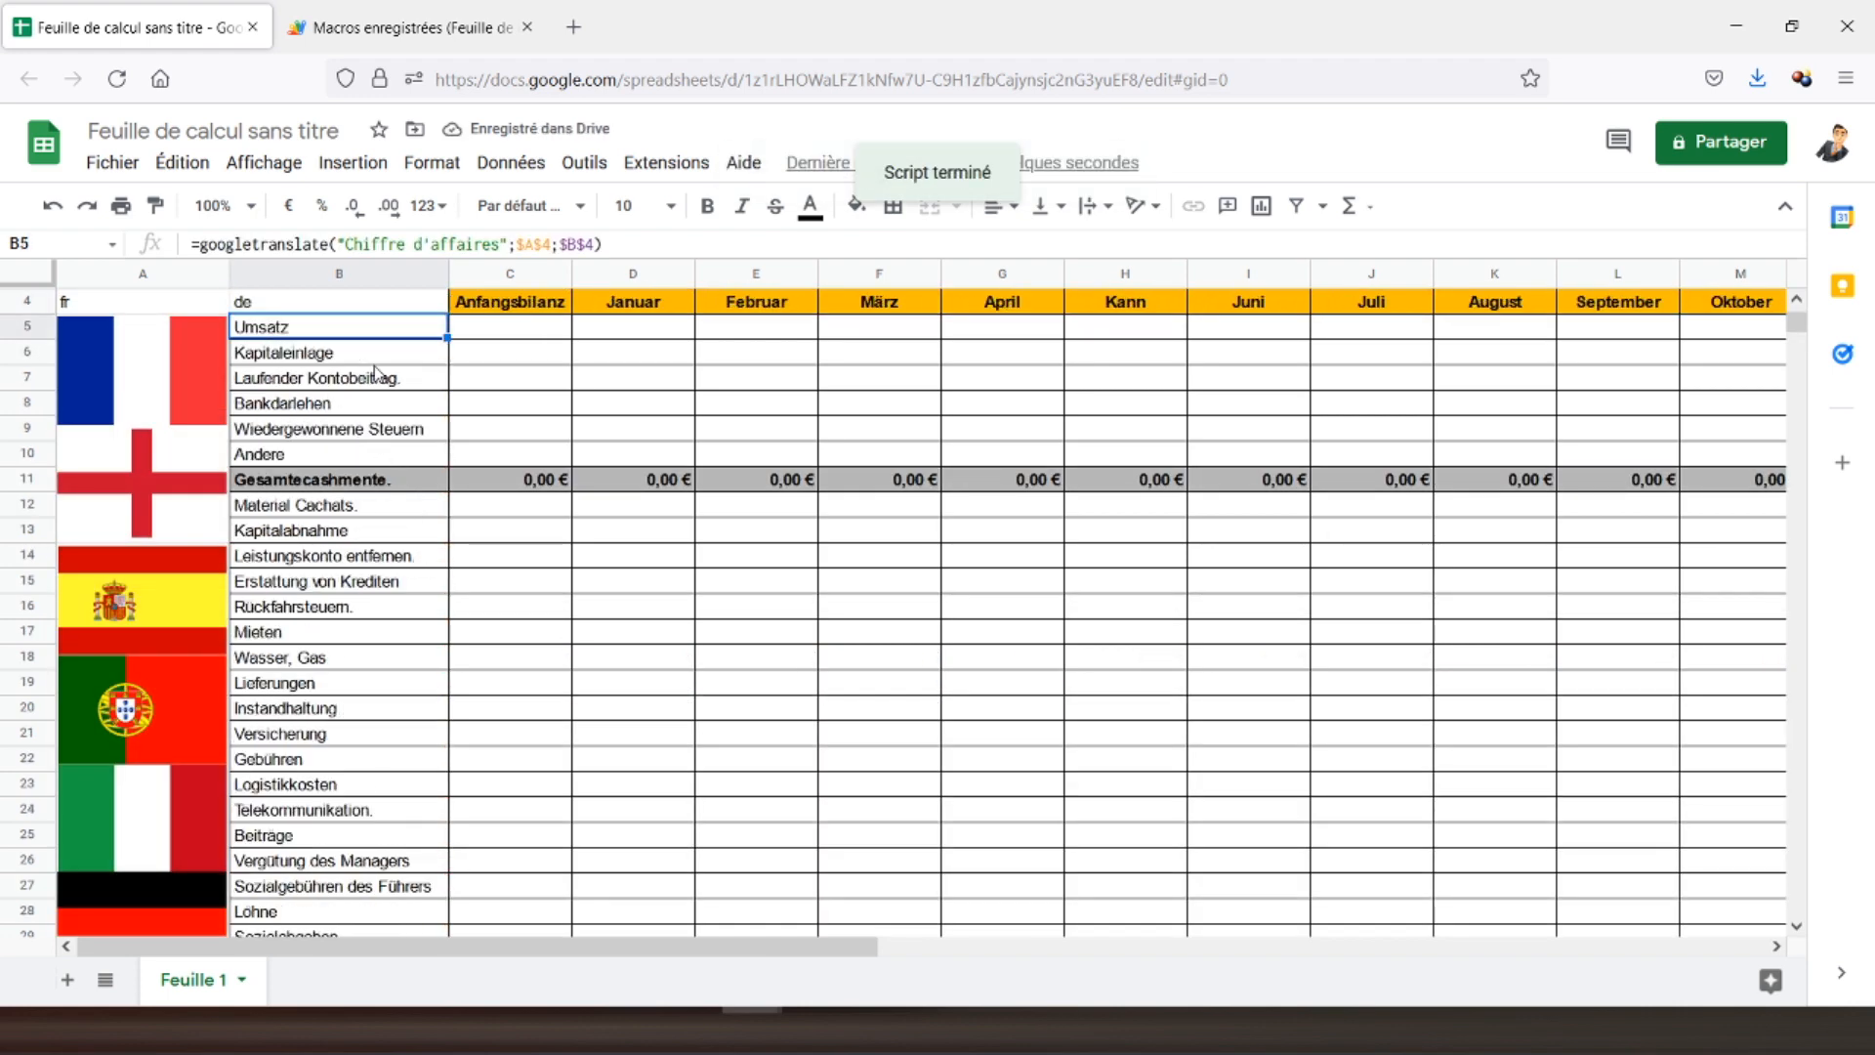
# - Look over the German version of the budget and switch it back to French with the French flag
pyautogui.scroll(-5, 281, 518)
pyautogui.scroll(6, 283, 535)
pyautogui.click(178, 441)
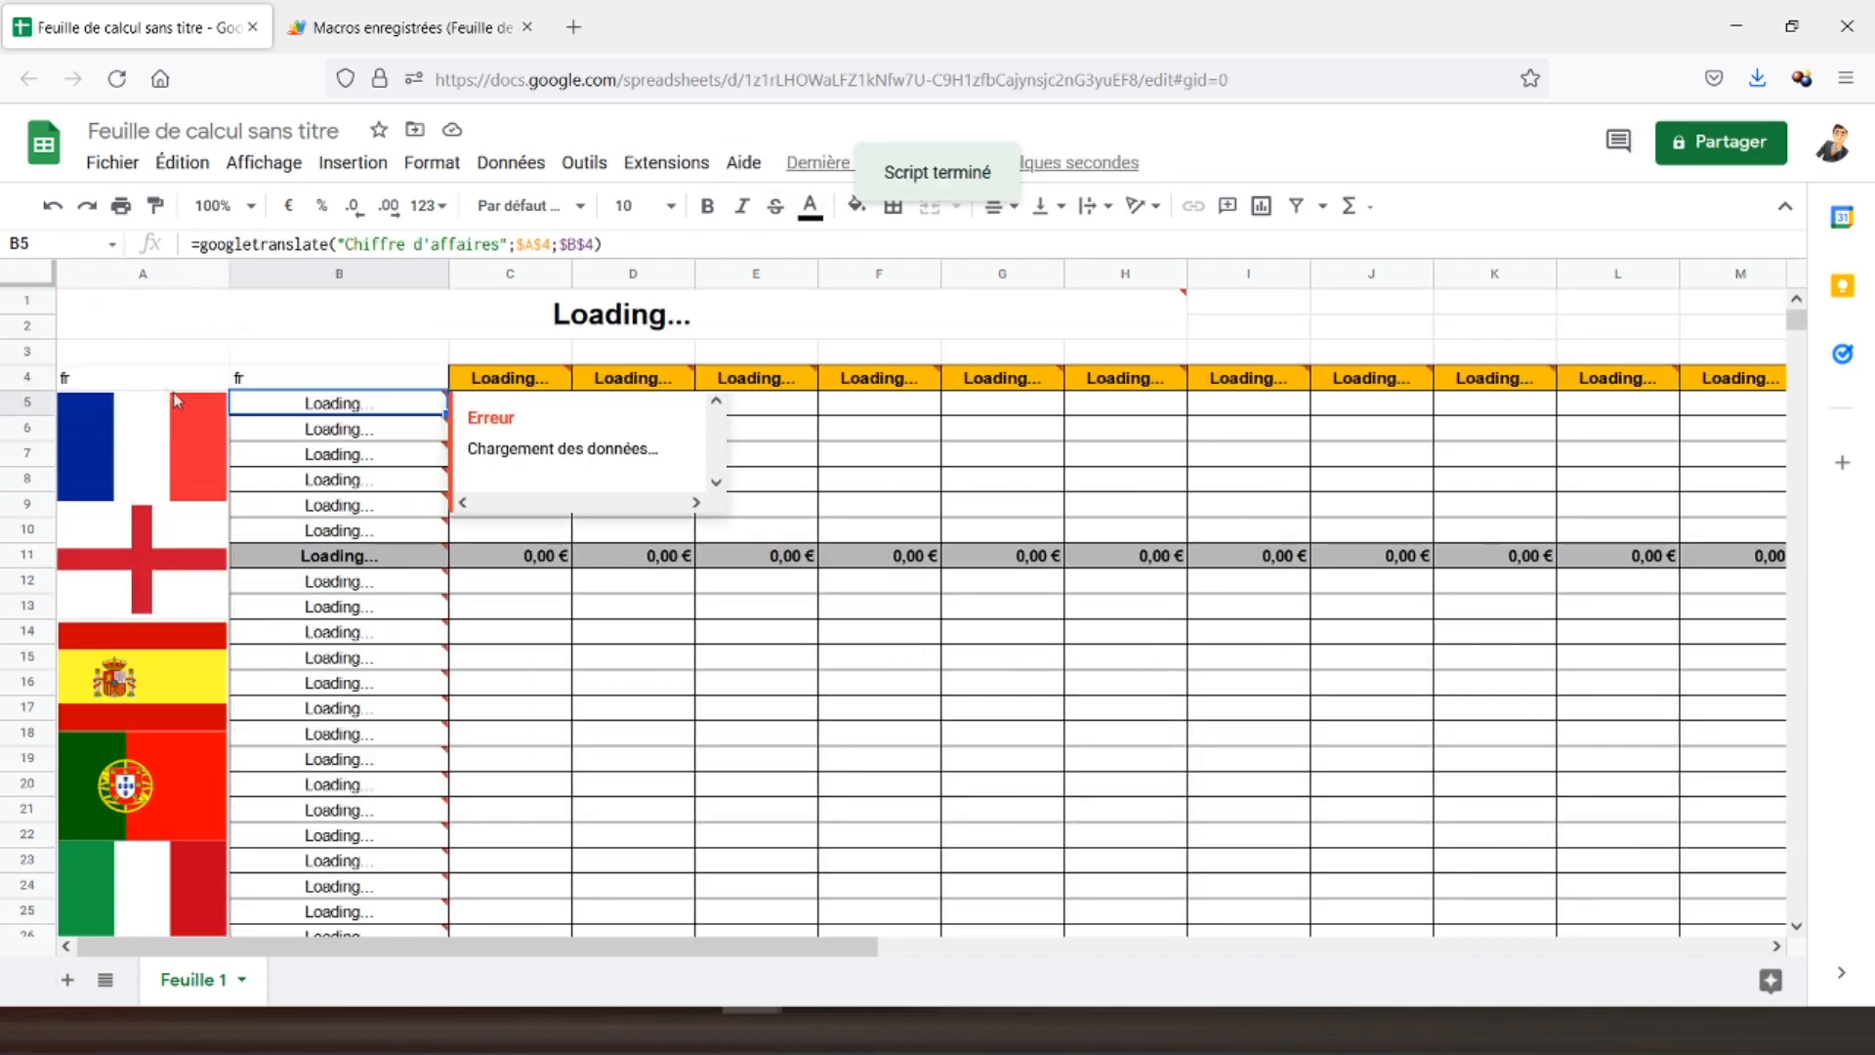
# - Hide the language codes in cells A4:B4 by setting their text colour to white
pyautogui.moveTo(156, 383); pyautogui.dragTo(288, 386)
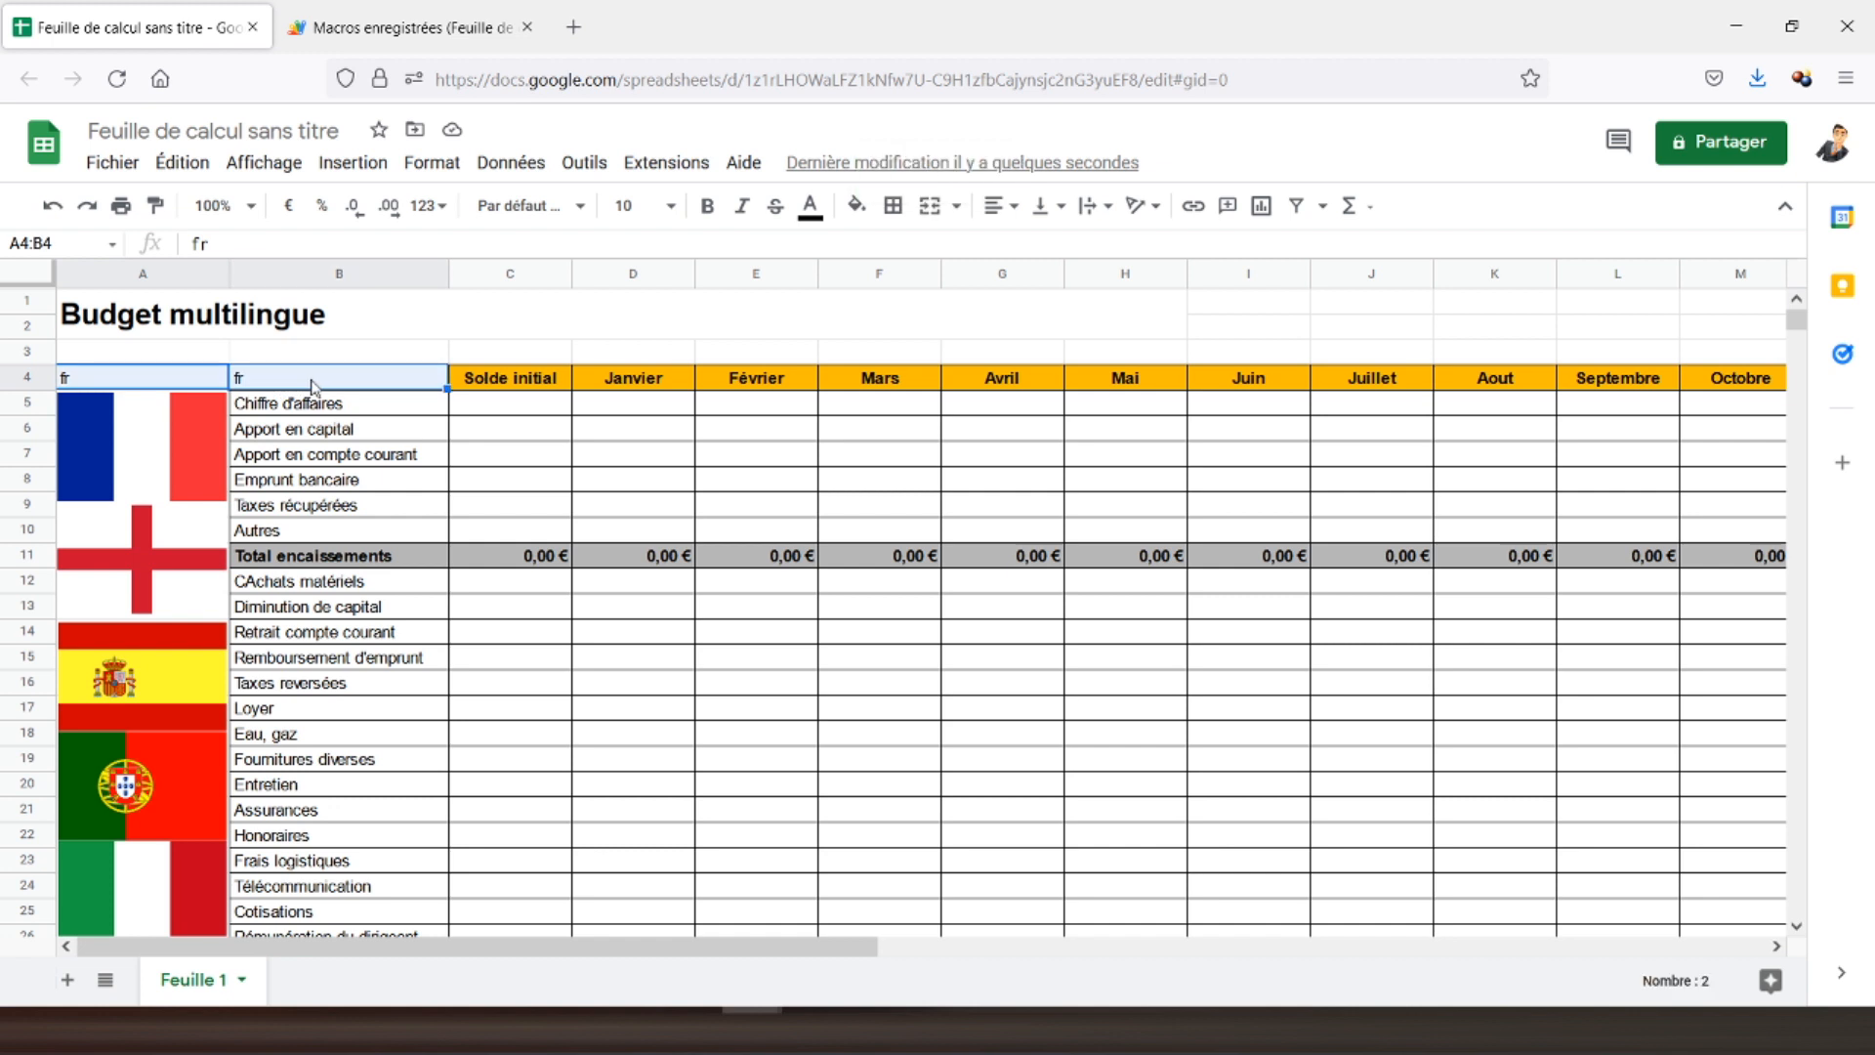
pyautogui.click(811, 207)
pyautogui.click(847, 283)
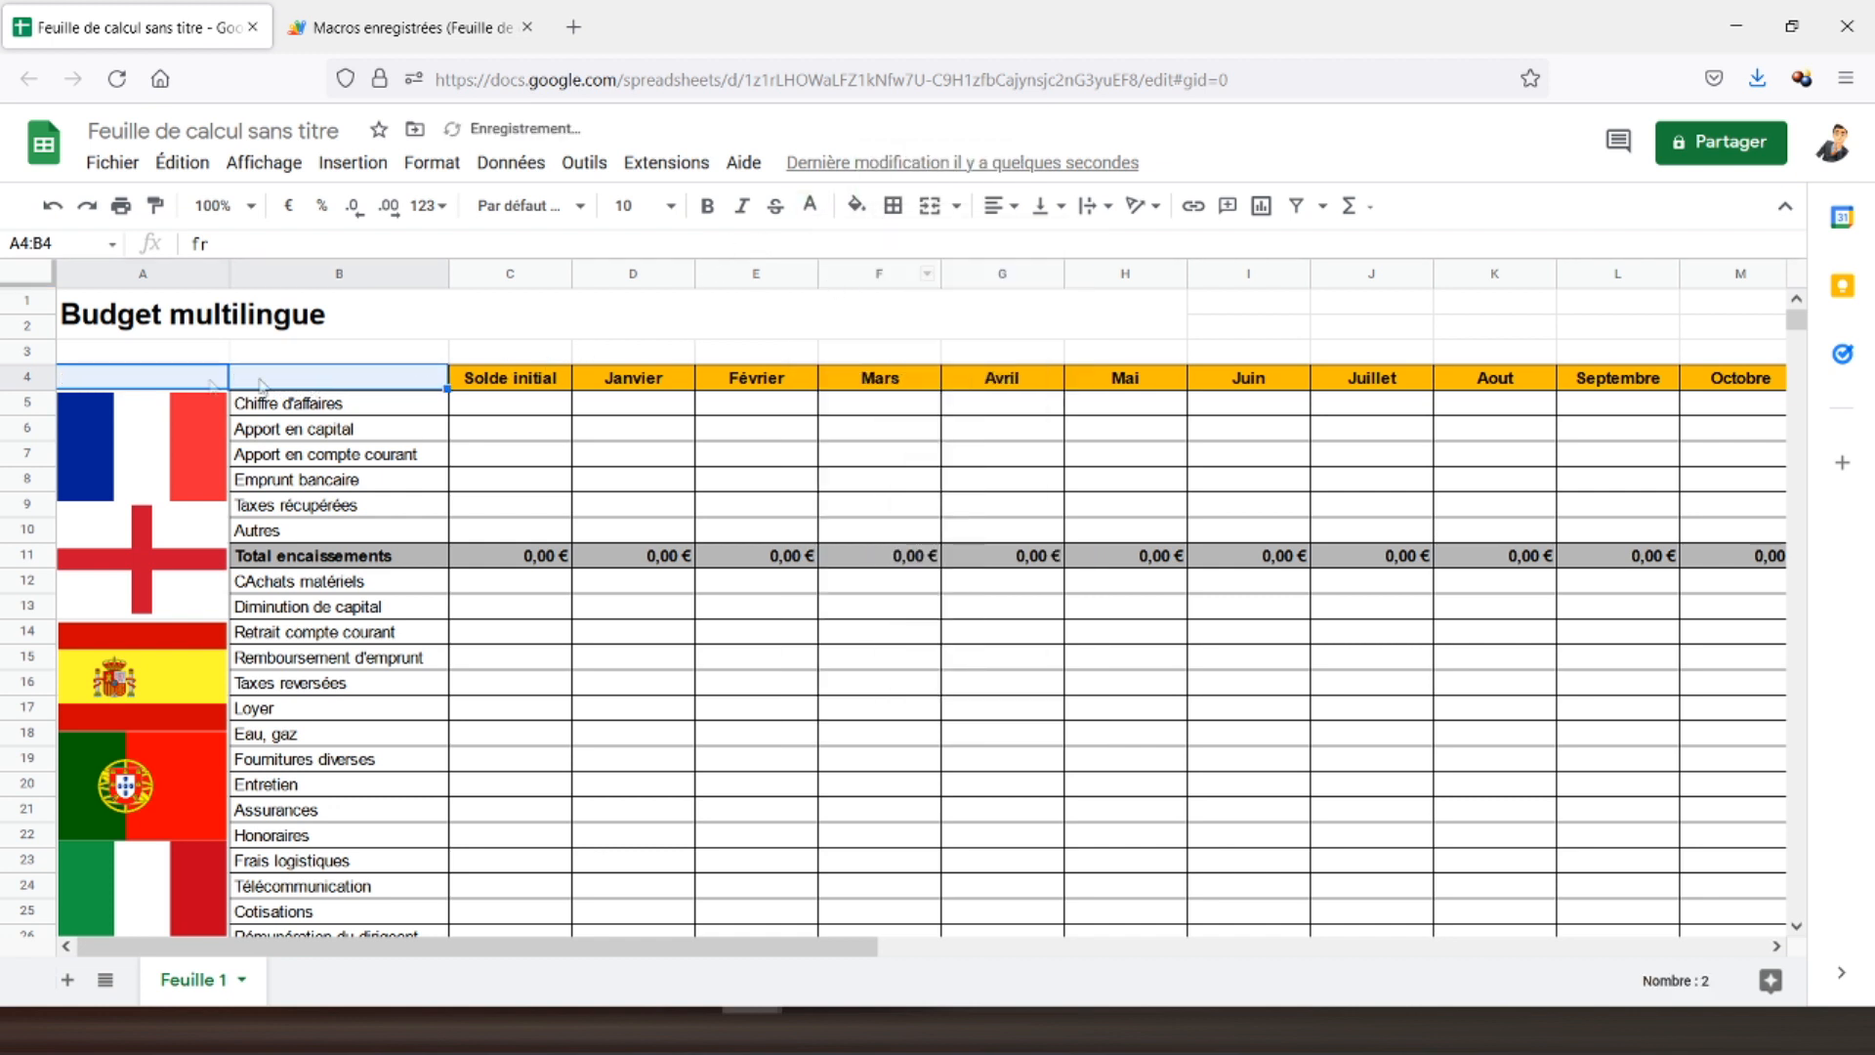
pyautogui.click(164, 327)
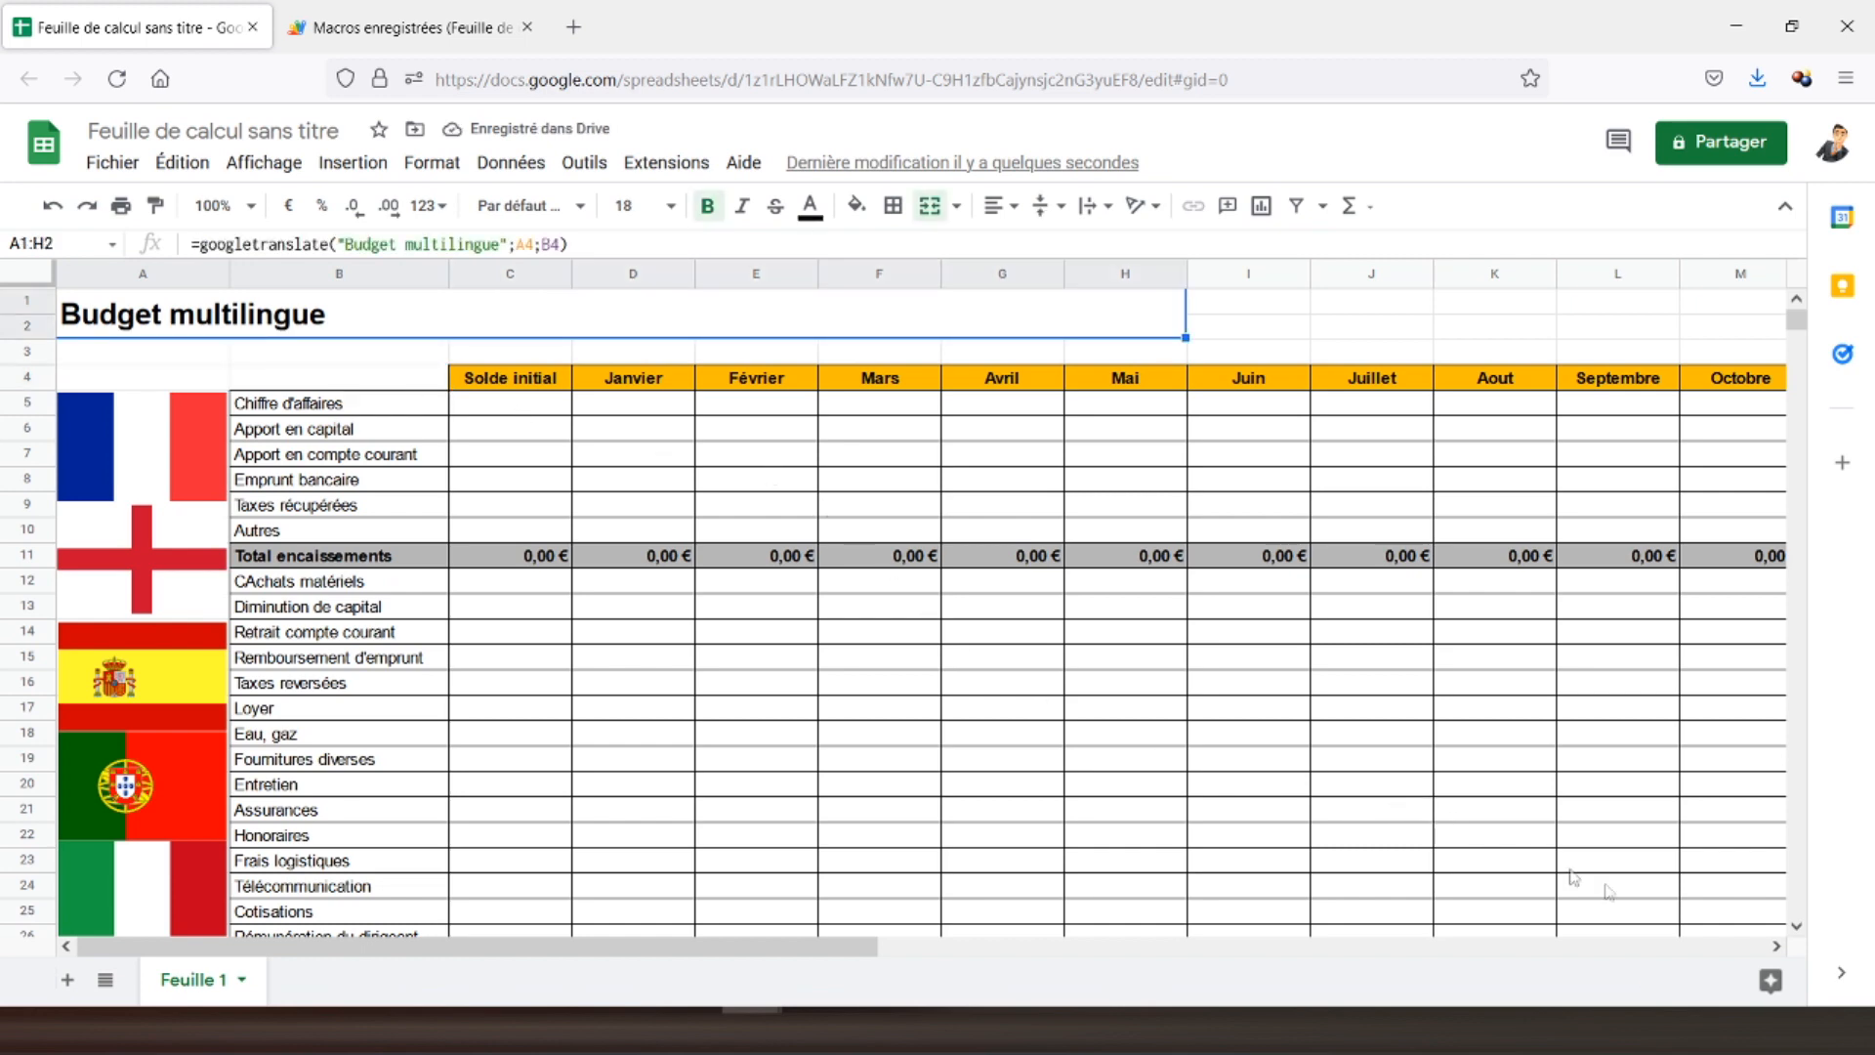
# - Total the first budget row in the Total column by entering =SOMME(C5:O5) in cell Q5
pyautogui.click(1775, 945)
pyautogui.click(1775, 946)
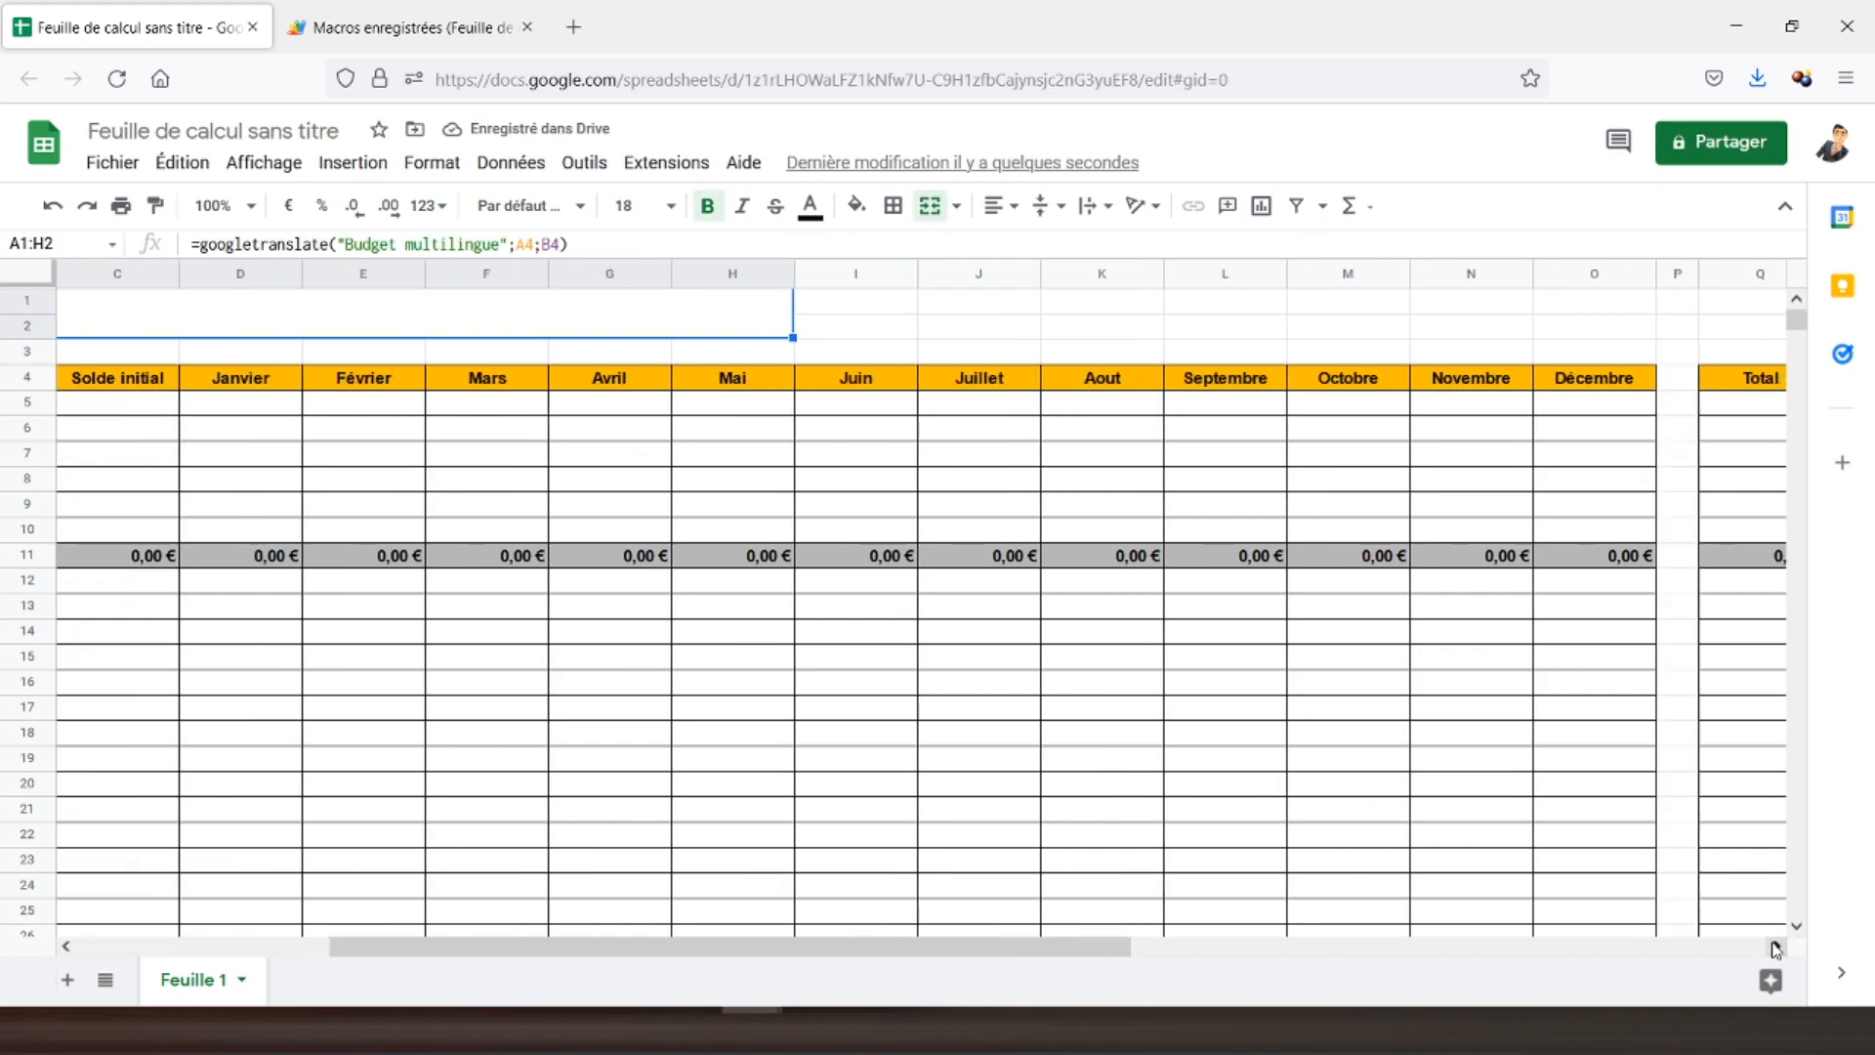
pyautogui.click(1724, 420)
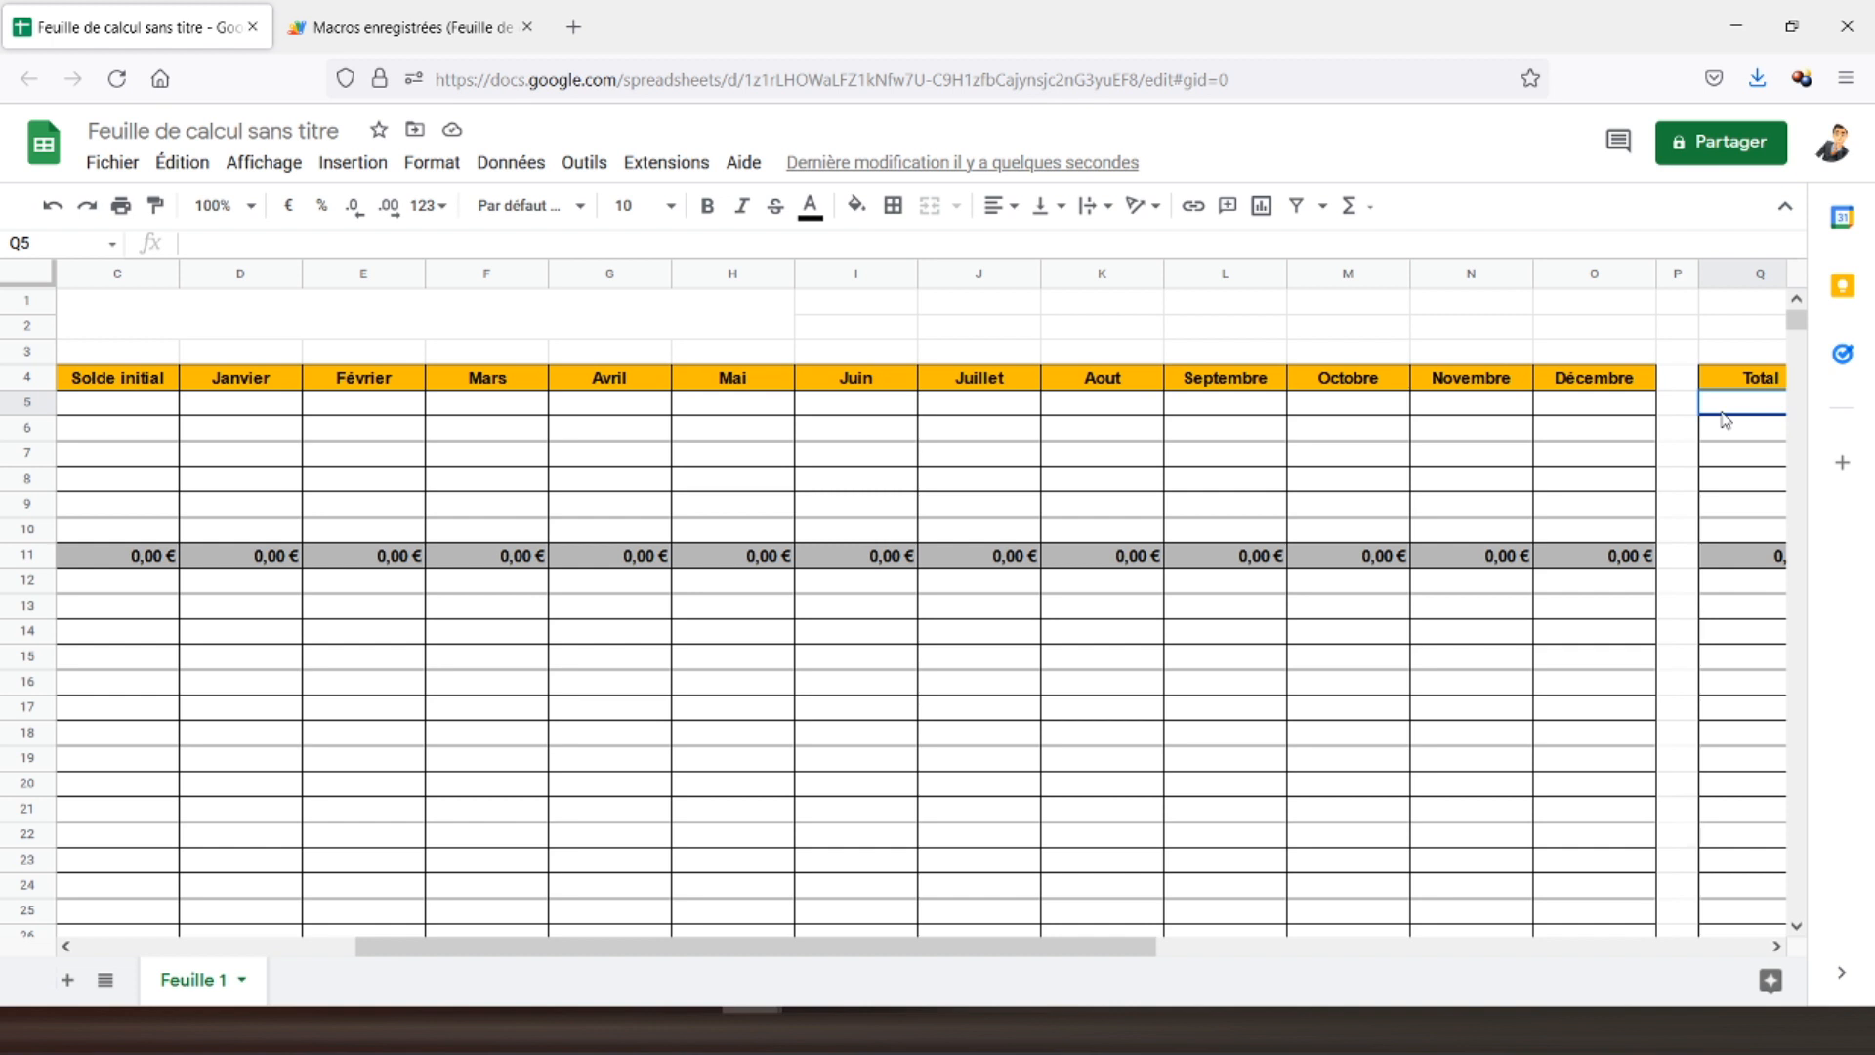
pyautogui.click(1350, 207)
pyautogui.click(1419, 256)
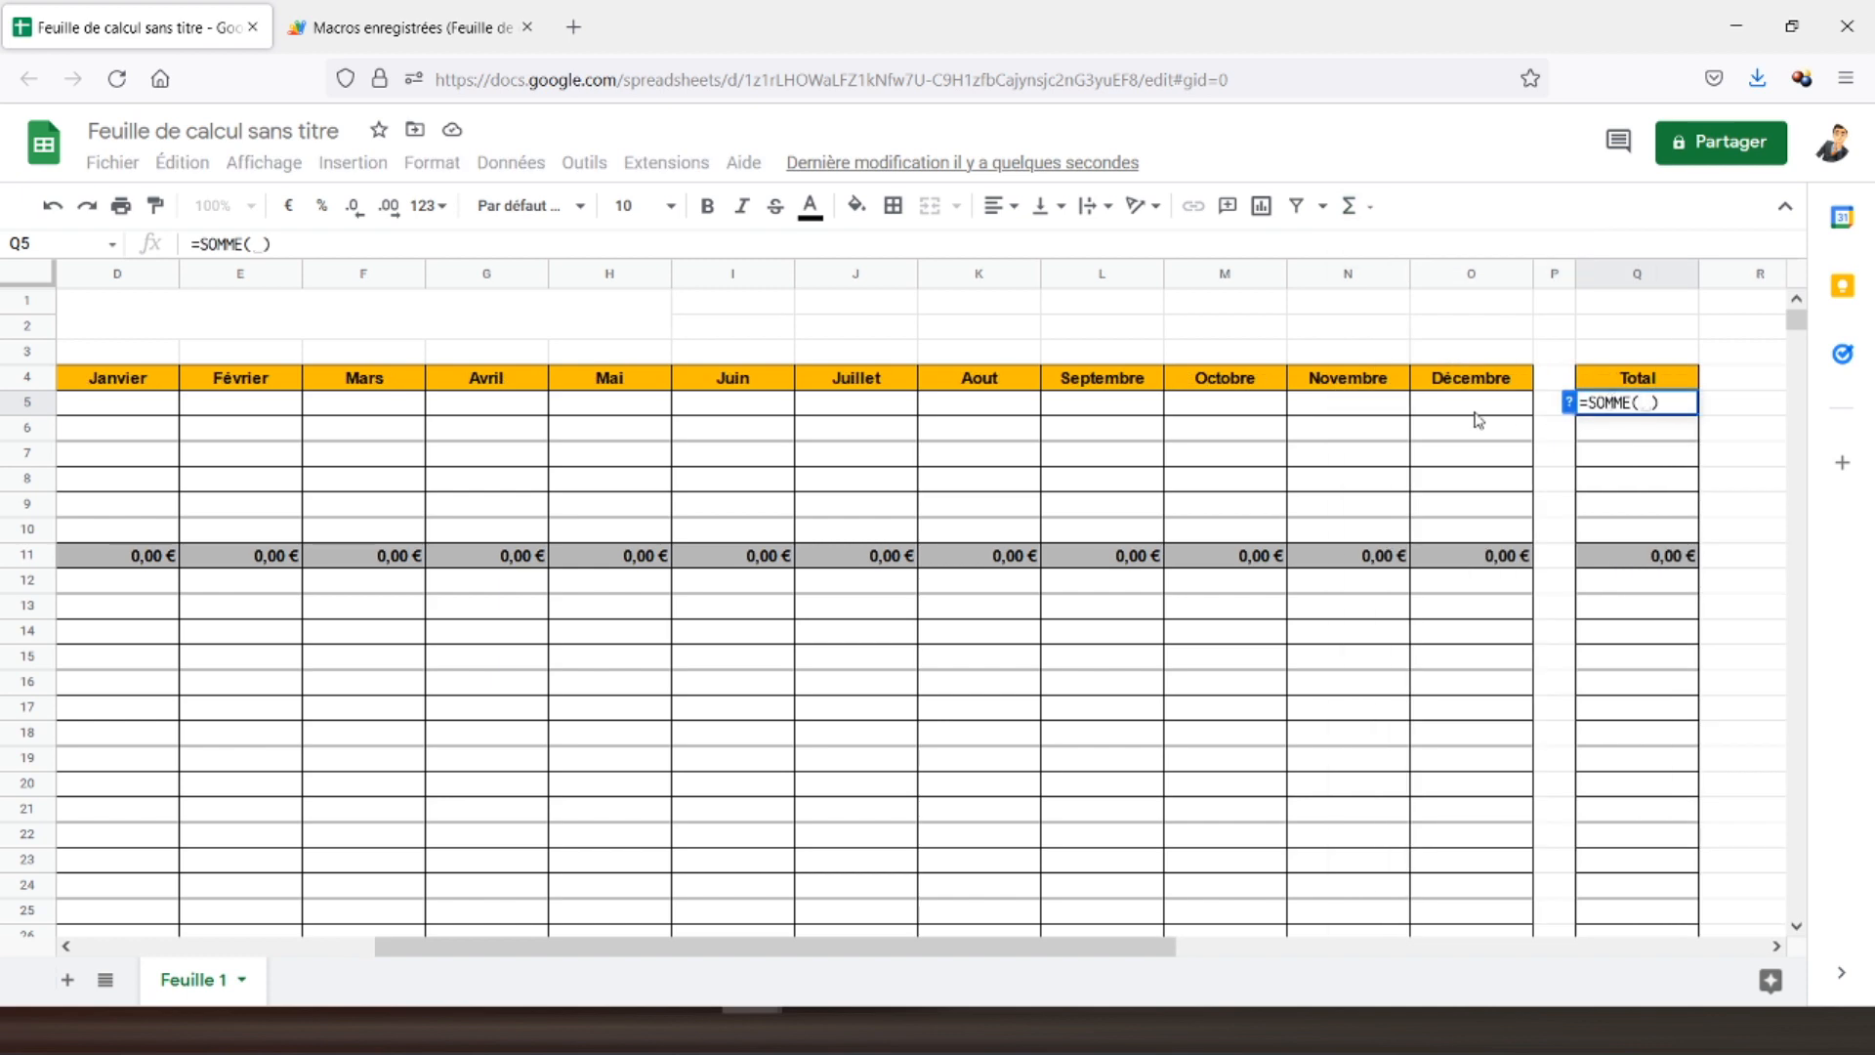
pyautogui.moveTo(1482, 410); pyautogui.dragTo(536, 418)
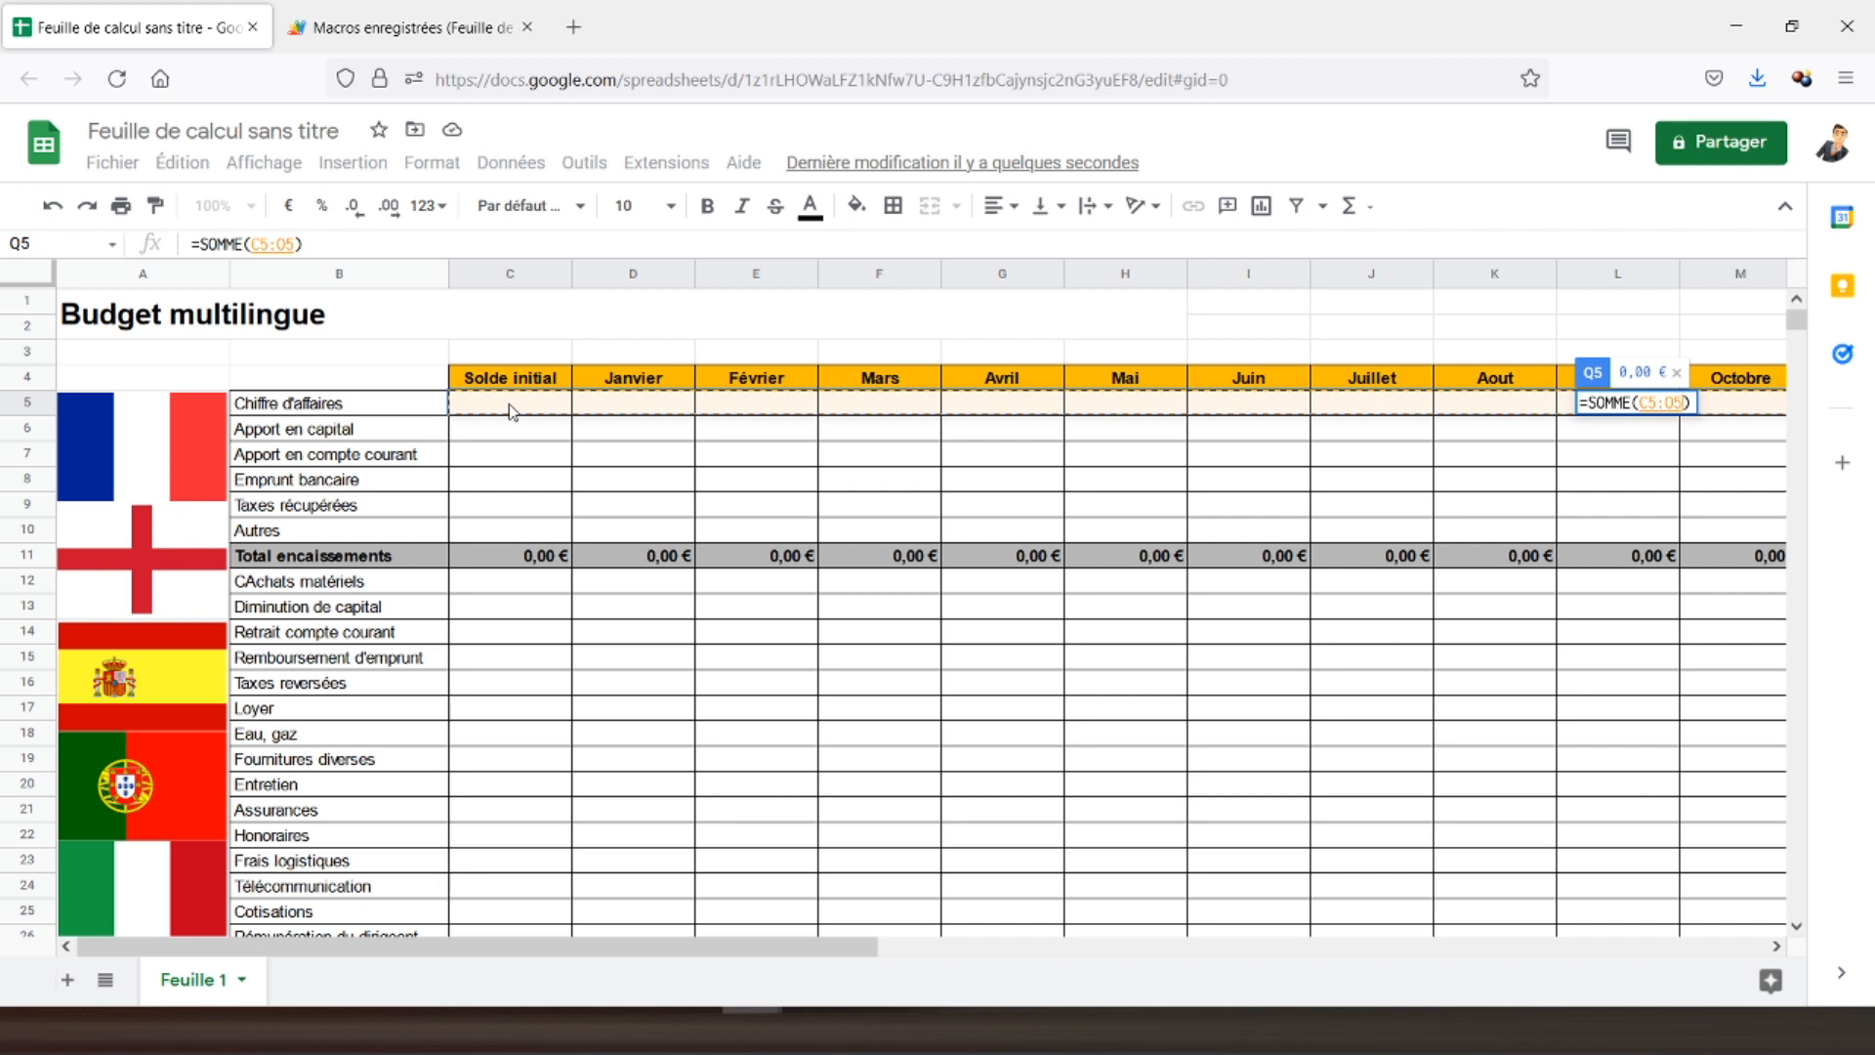
pyautogui.press('Return')
# - Copy the Q5 total and paste only its formula into Q6:Q10 and Q12:Q29
pyautogui.click(1592, 405)
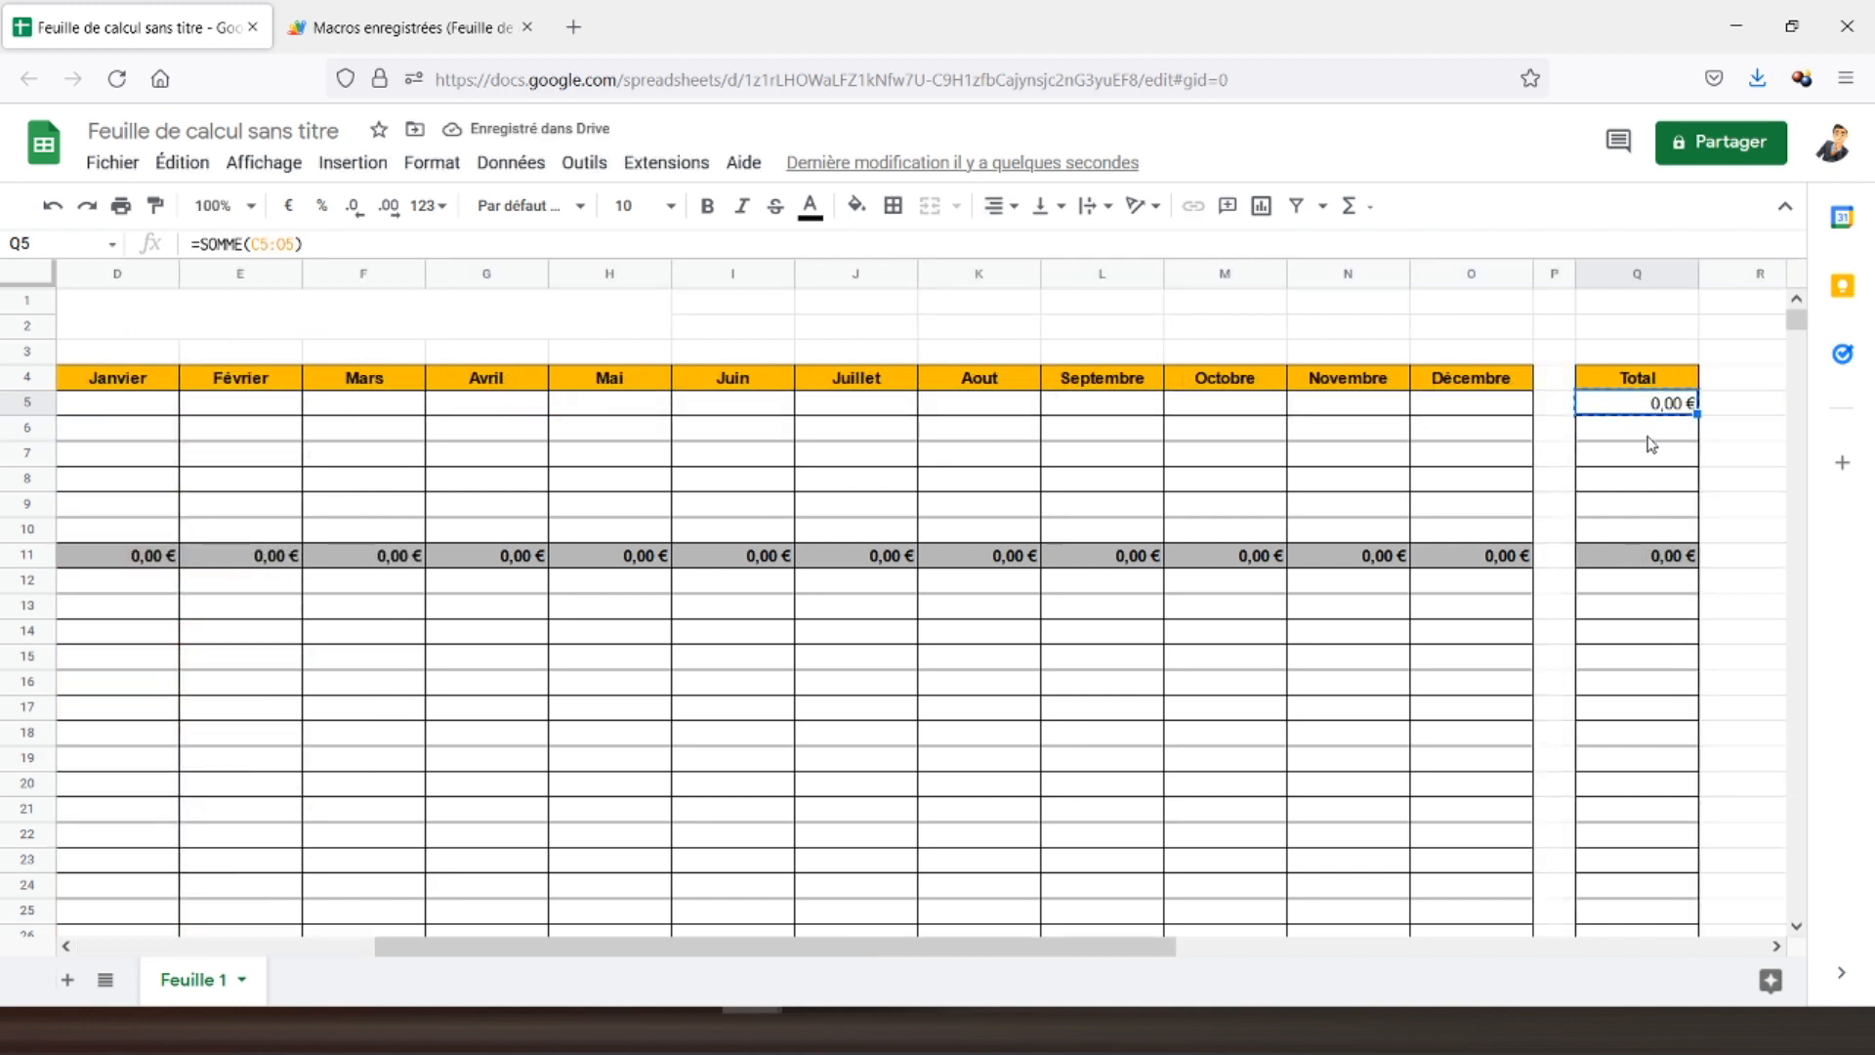
pyautogui.moveTo(1656, 430); pyautogui.dragTo(1655, 844)
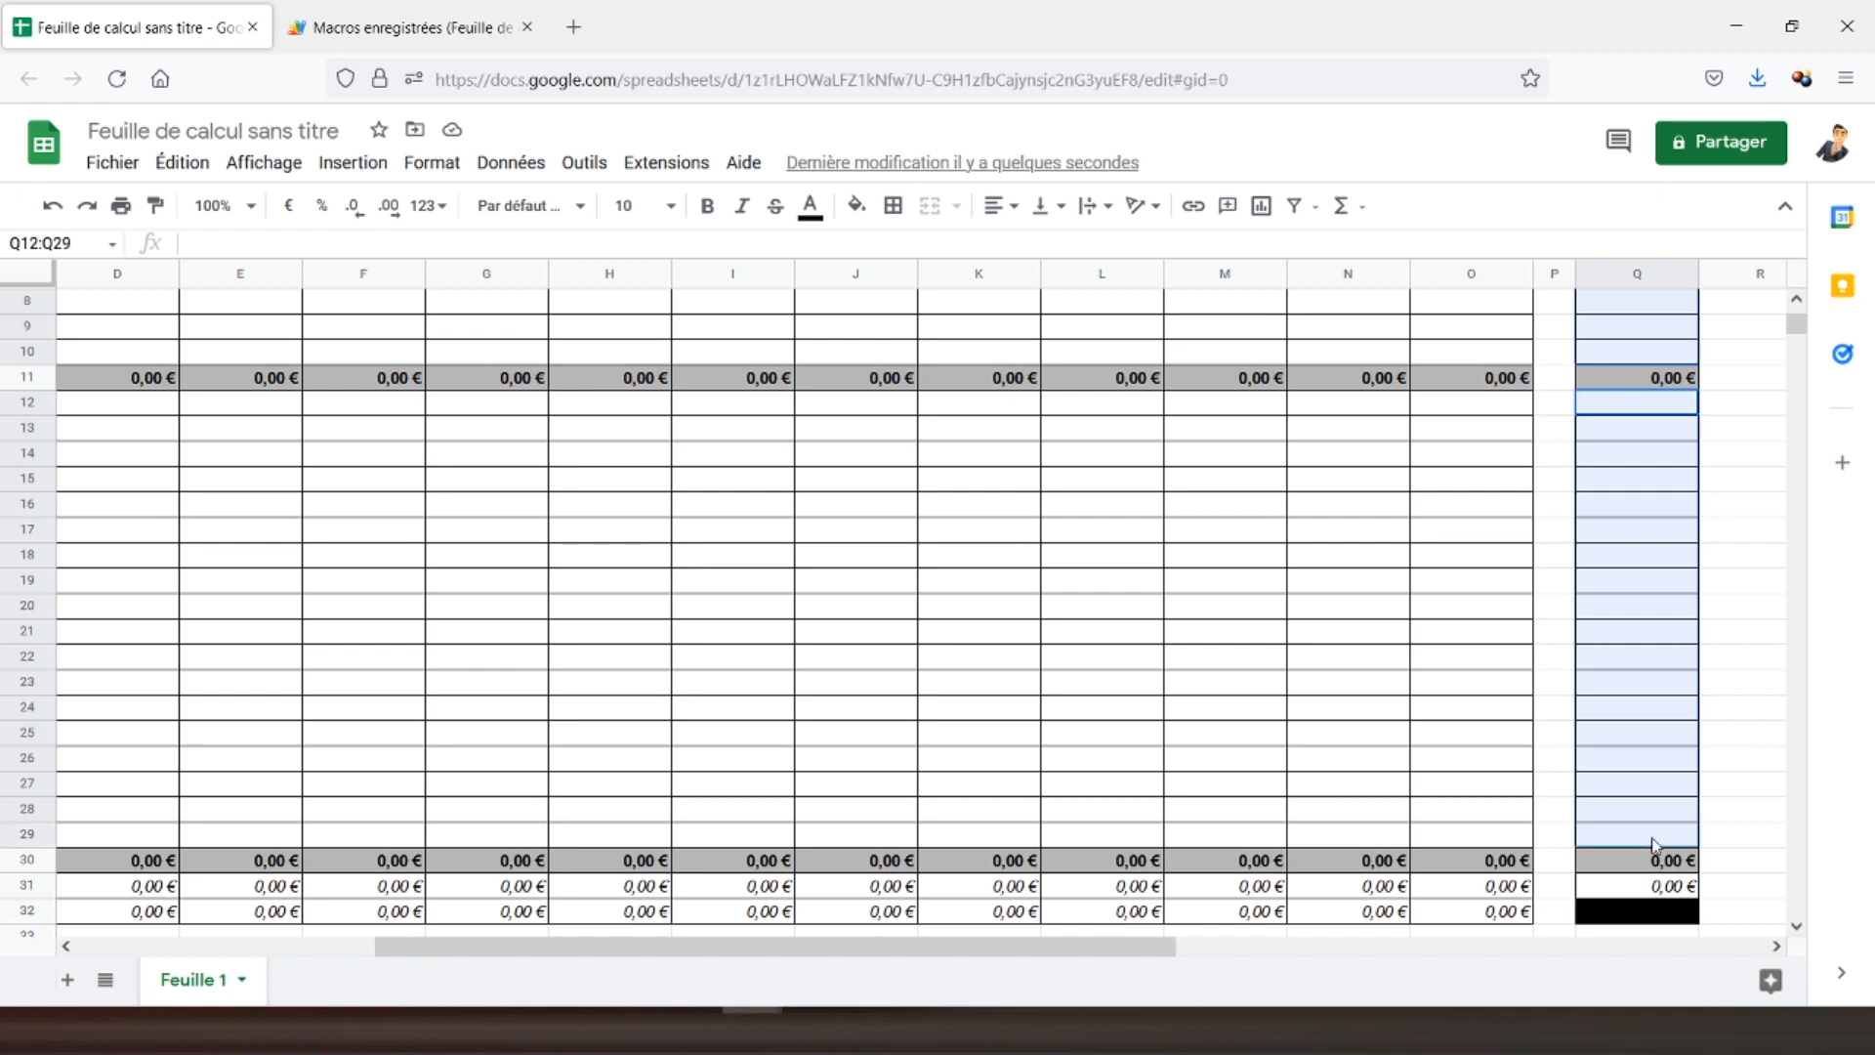
pyautogui.rightClick(1651, 626)
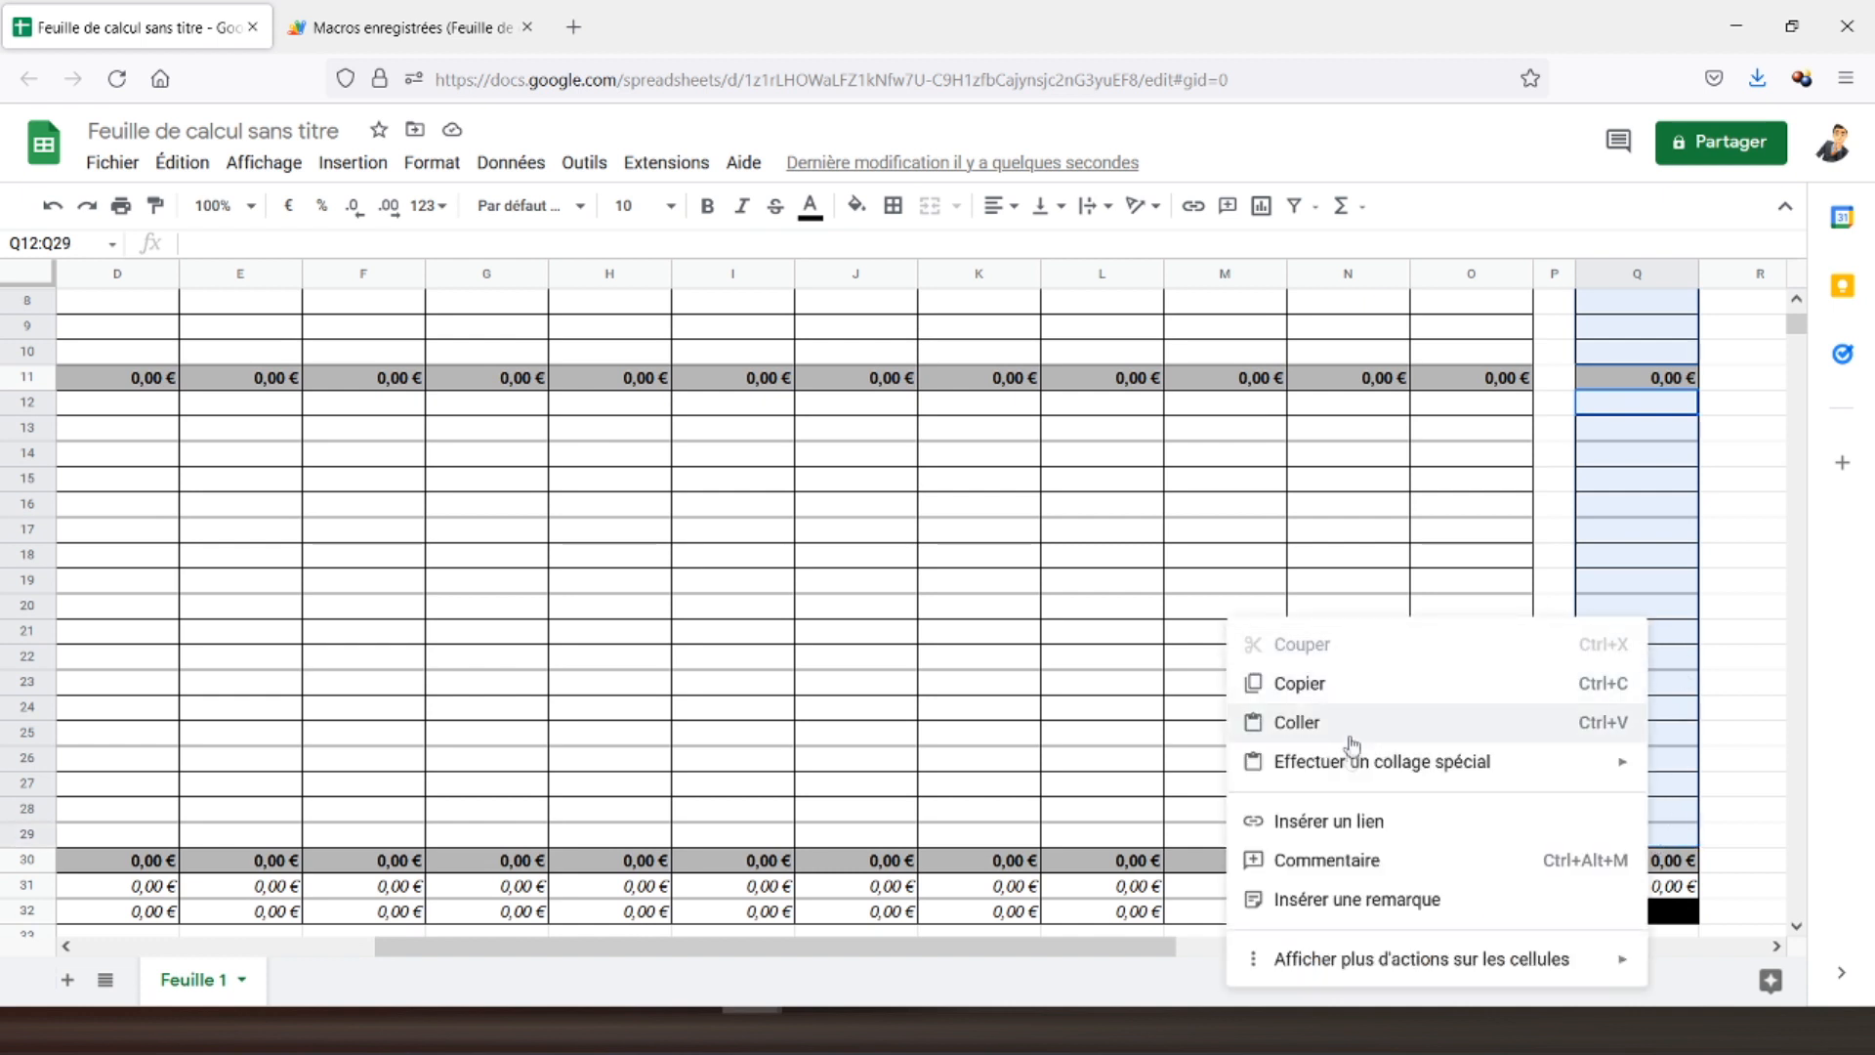
pyautogui.moveTo(1352, 765)
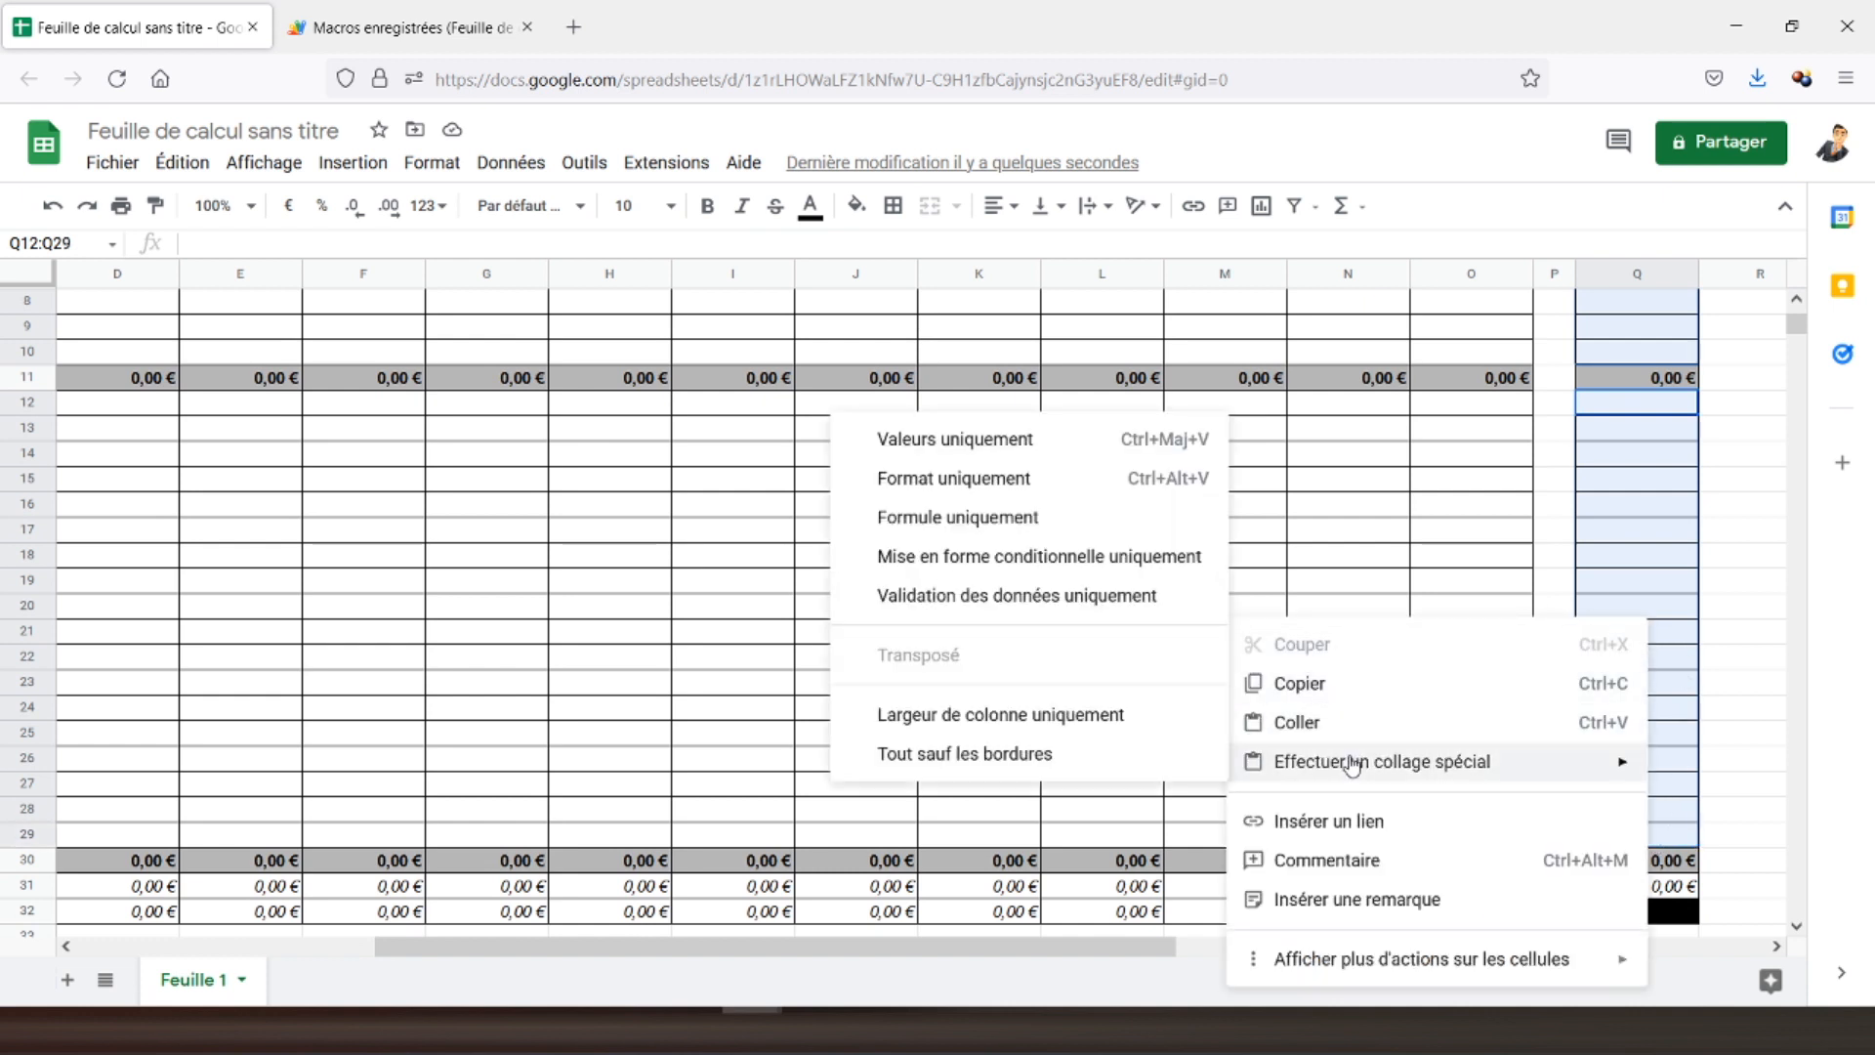
pyautogui.click(963, 519)
pyautogui.scroll(3, 737, 498)
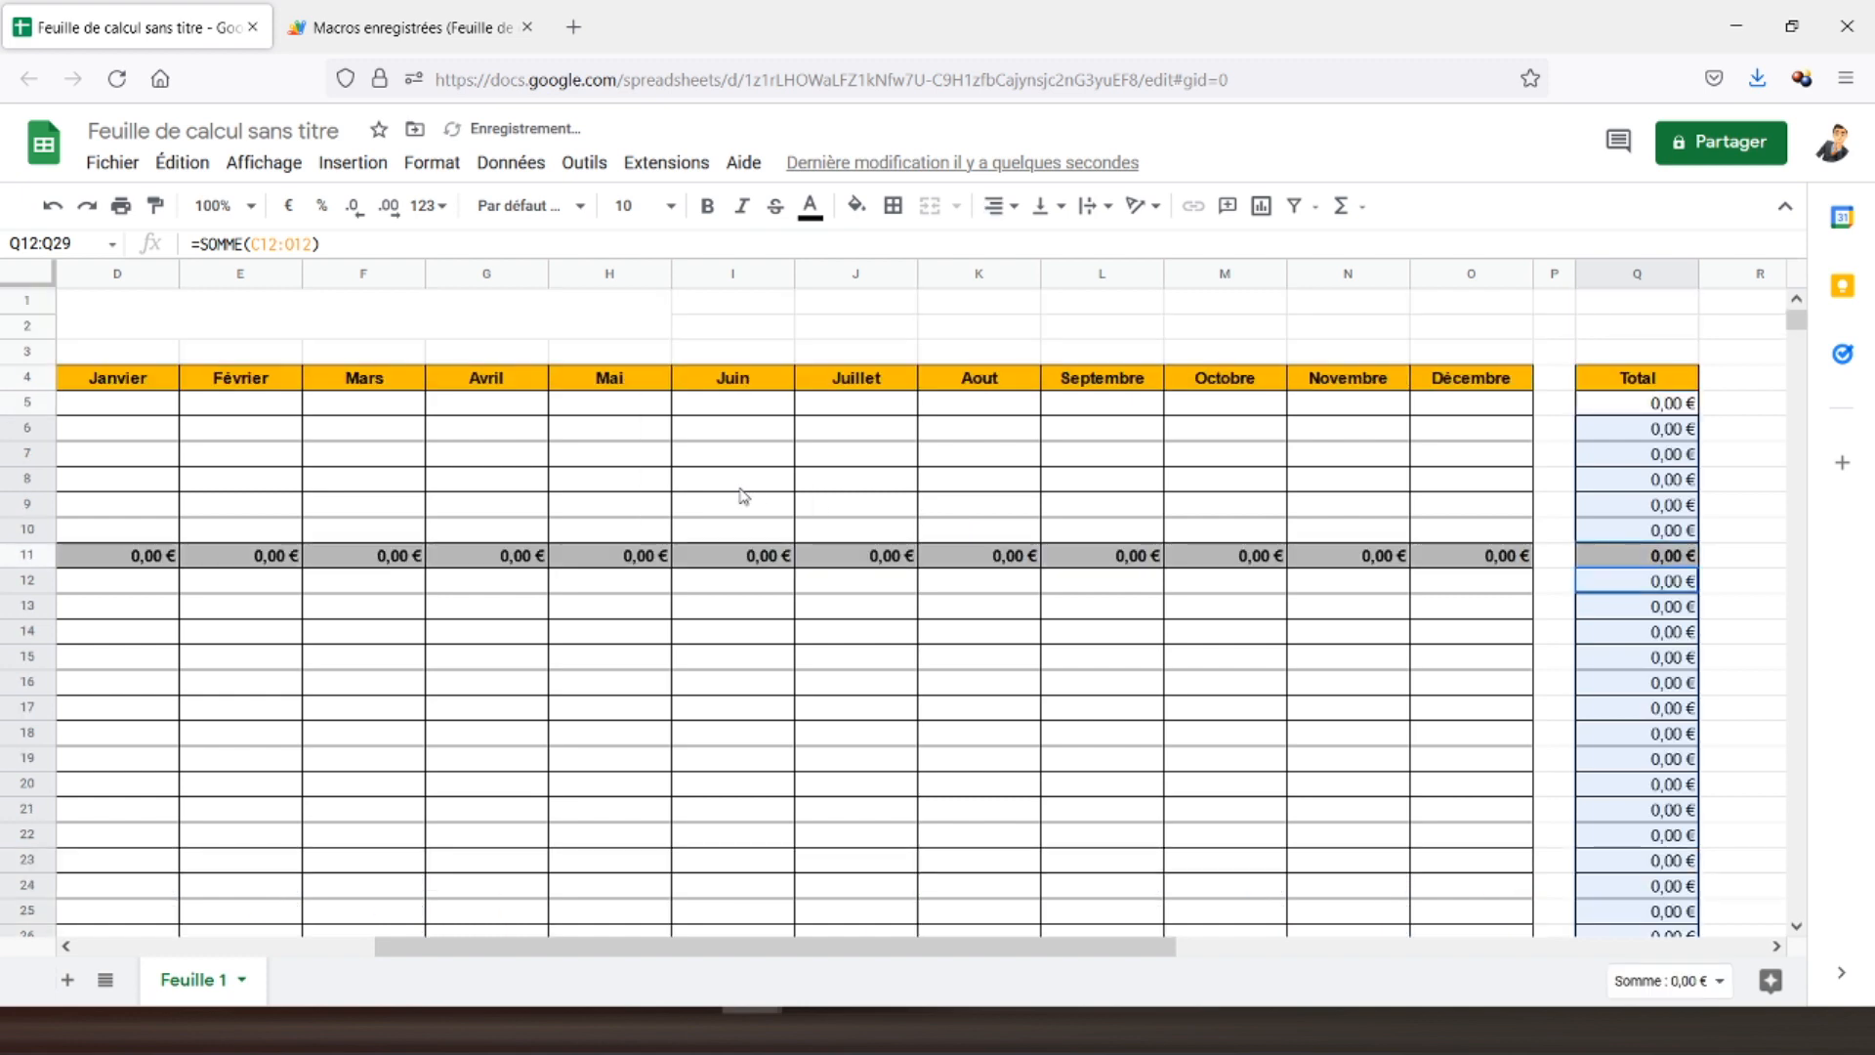
# - Turn off the gridlines of the budget sheet and look over the table down to the Trésorerie cumulée row
pyautogui.click(290, 317)
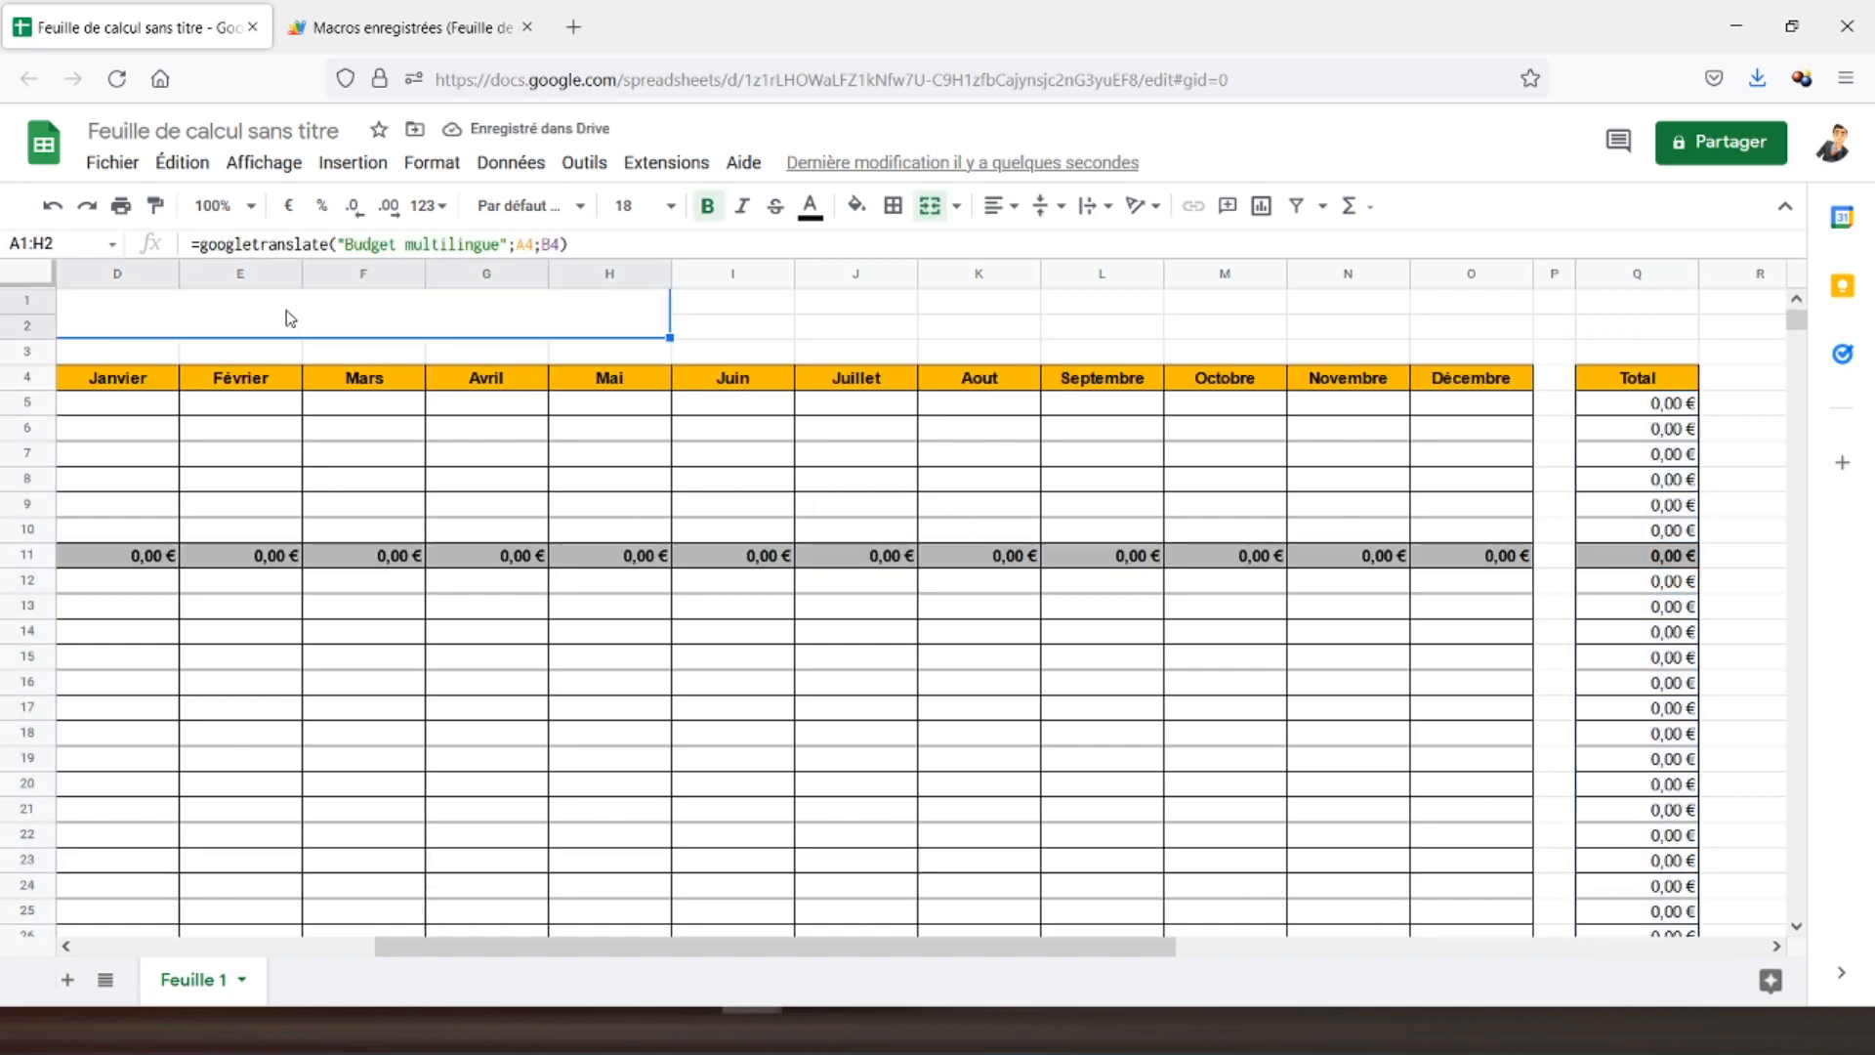
pyautogui.moveTo(560, 943); pyautogui.dragTo(146, 943)
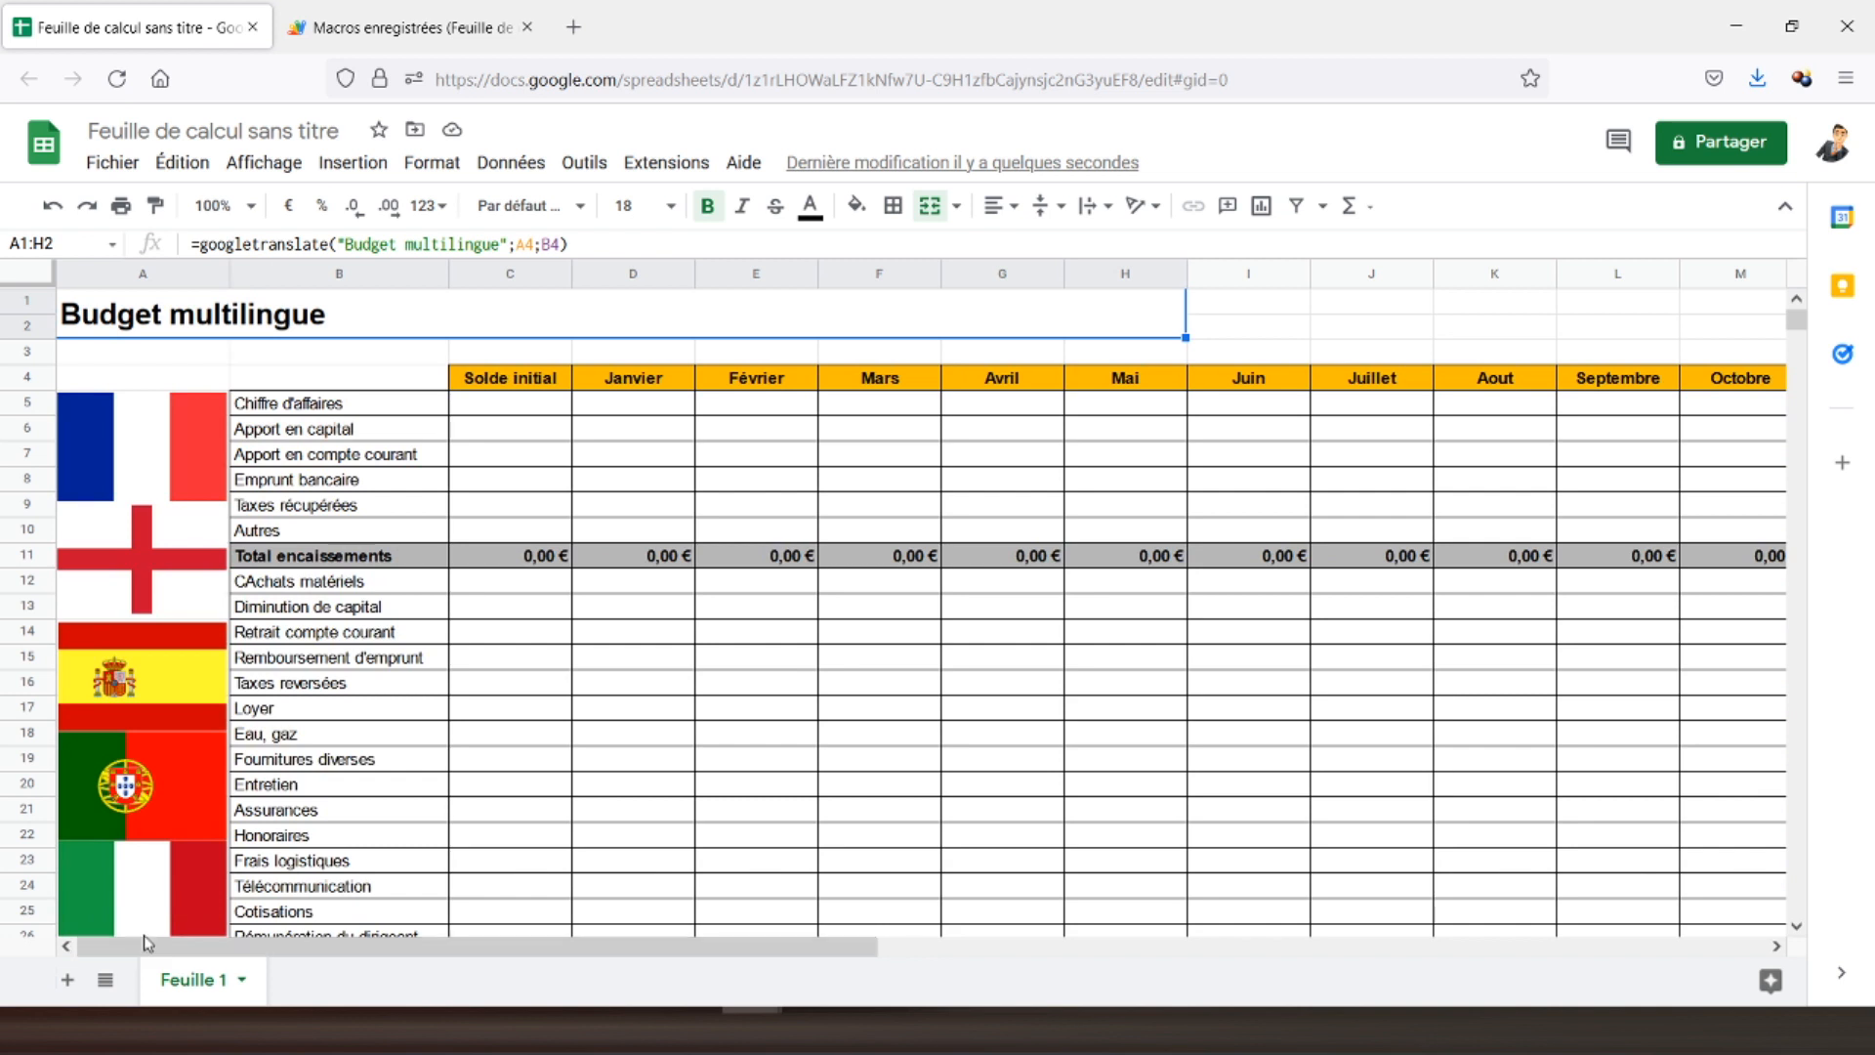
pyautogui.click(287, 166)
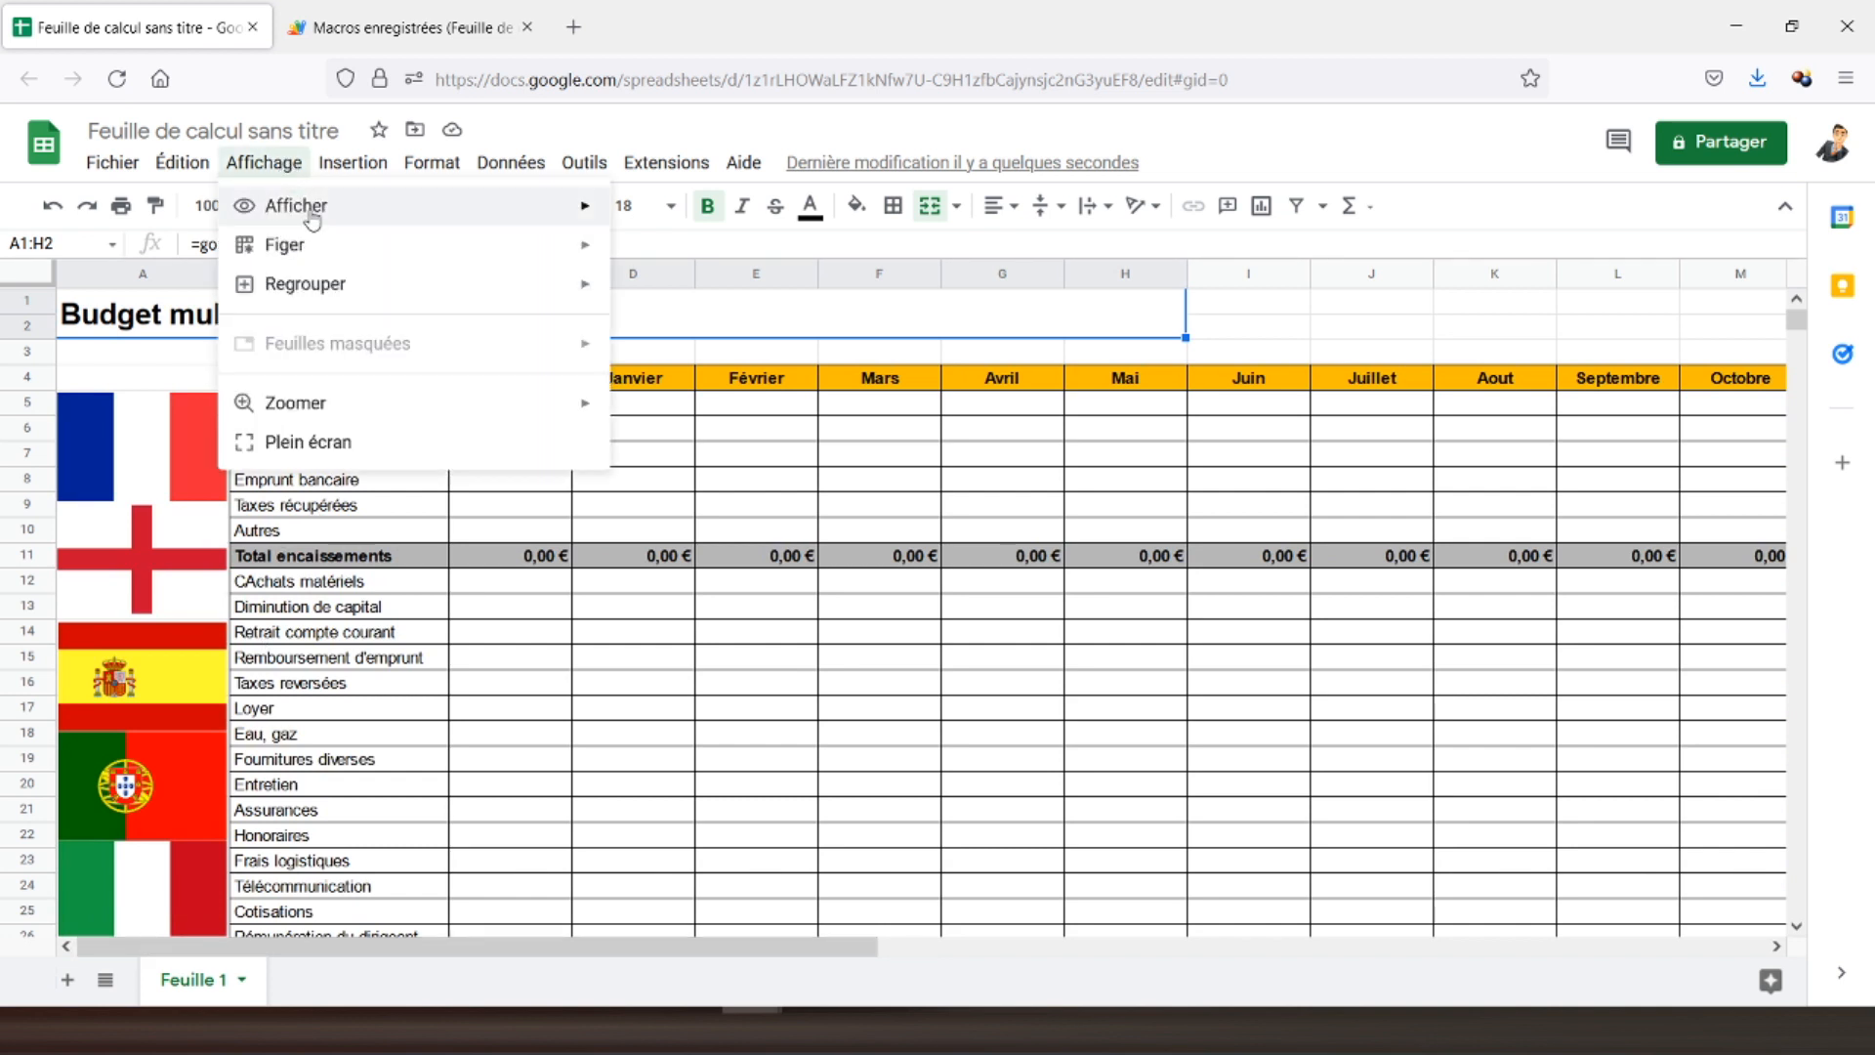
pyautogui.moveTo(496, 211)
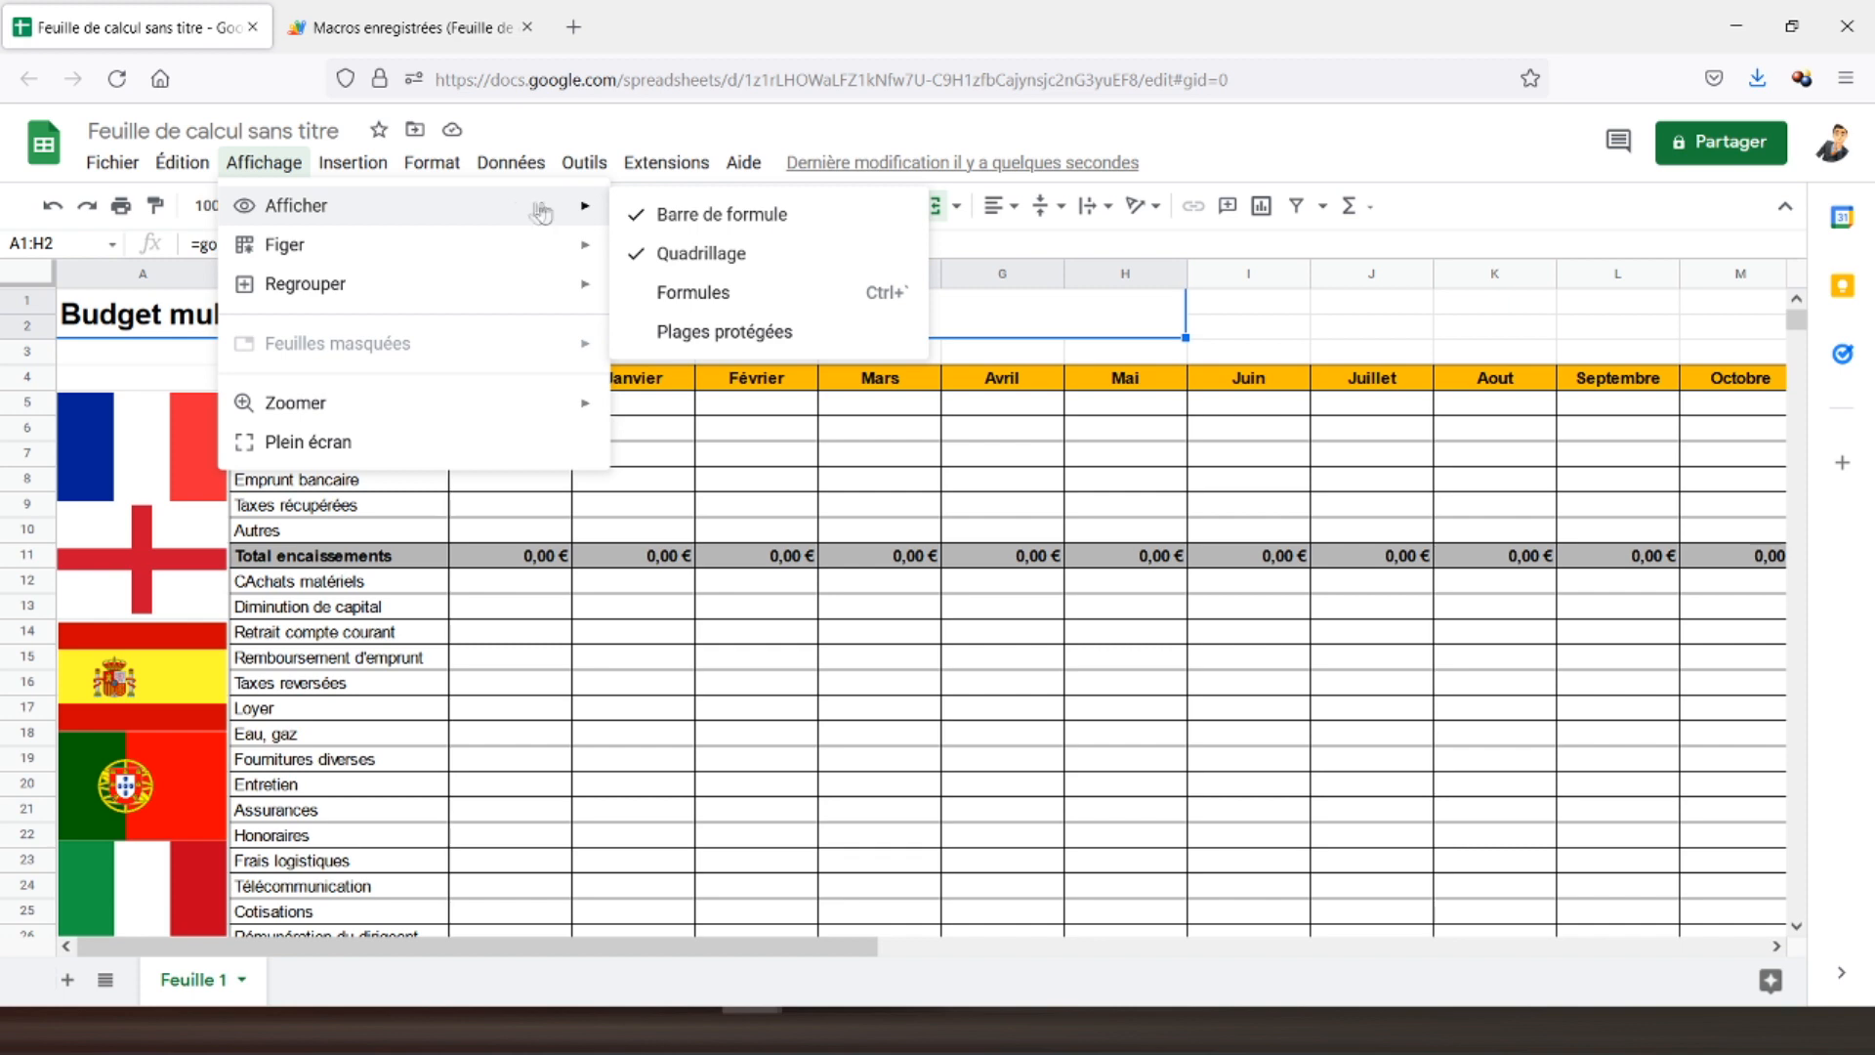
pyautogui.click(673, 252)
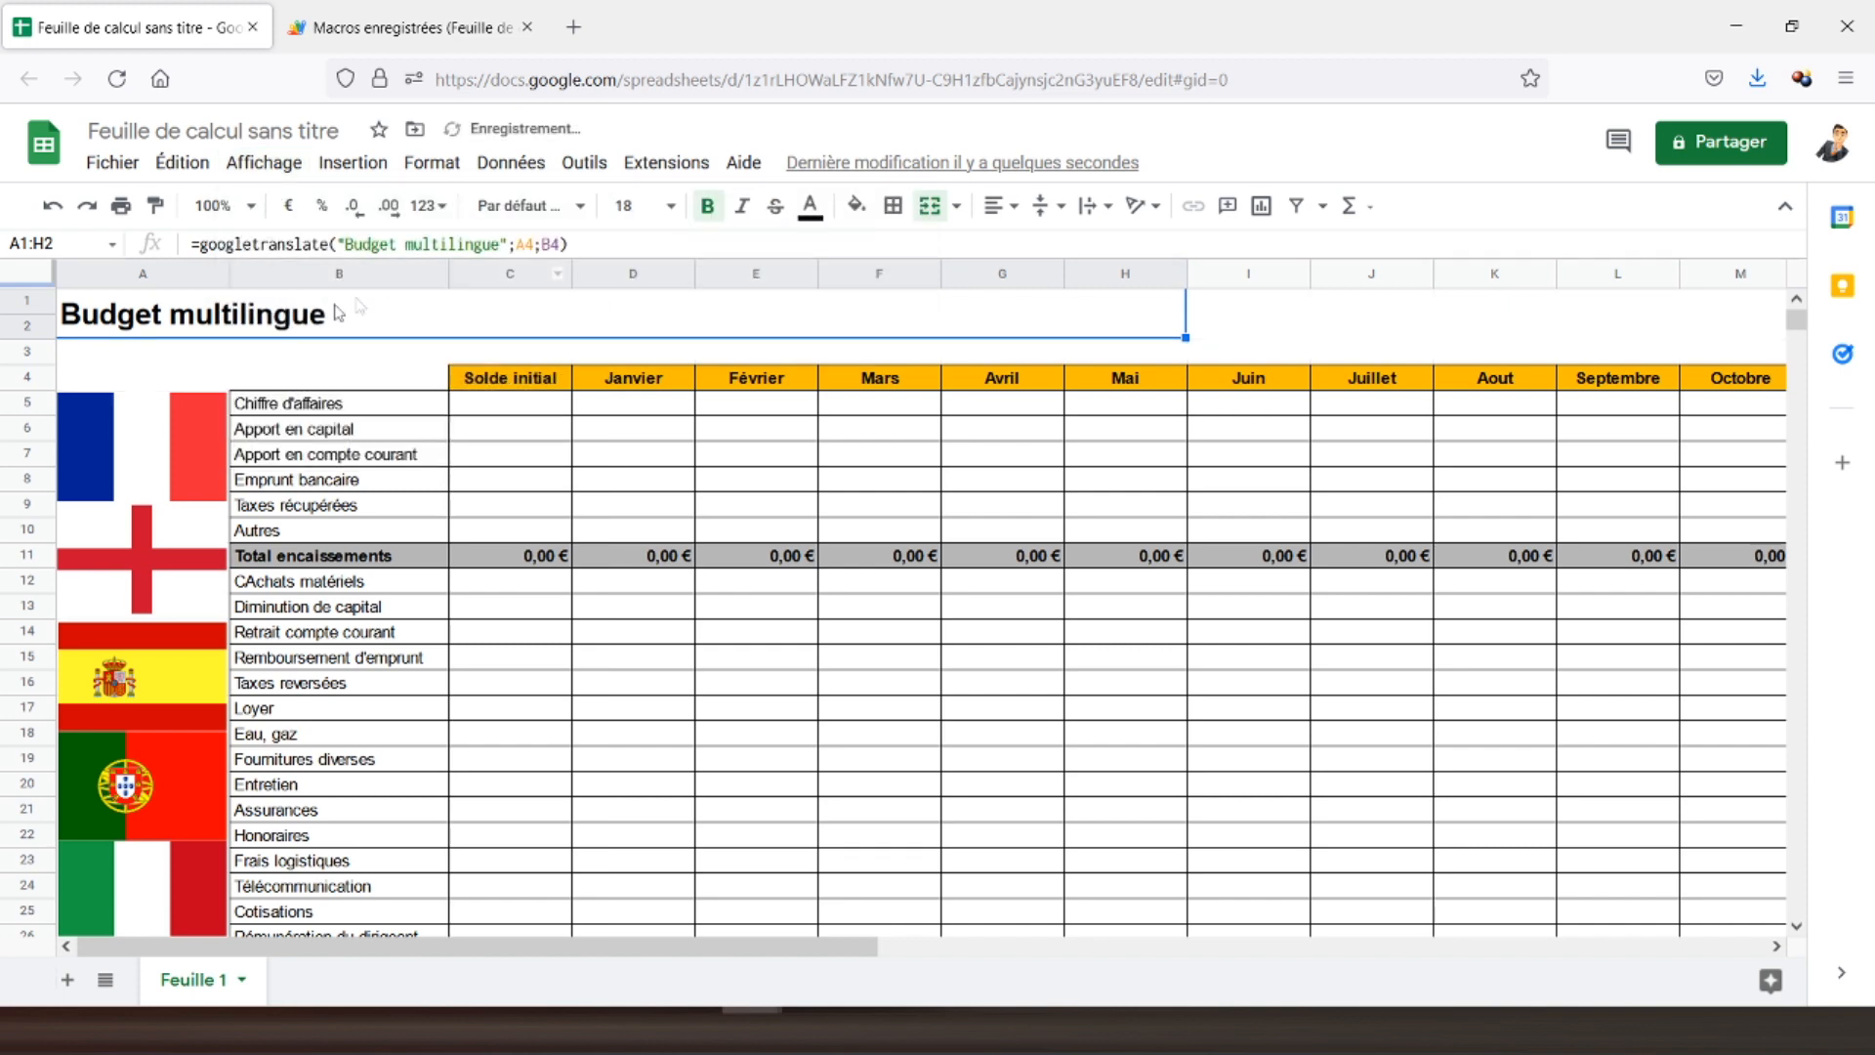
pyautogui.scroll(-7, 208, 325)
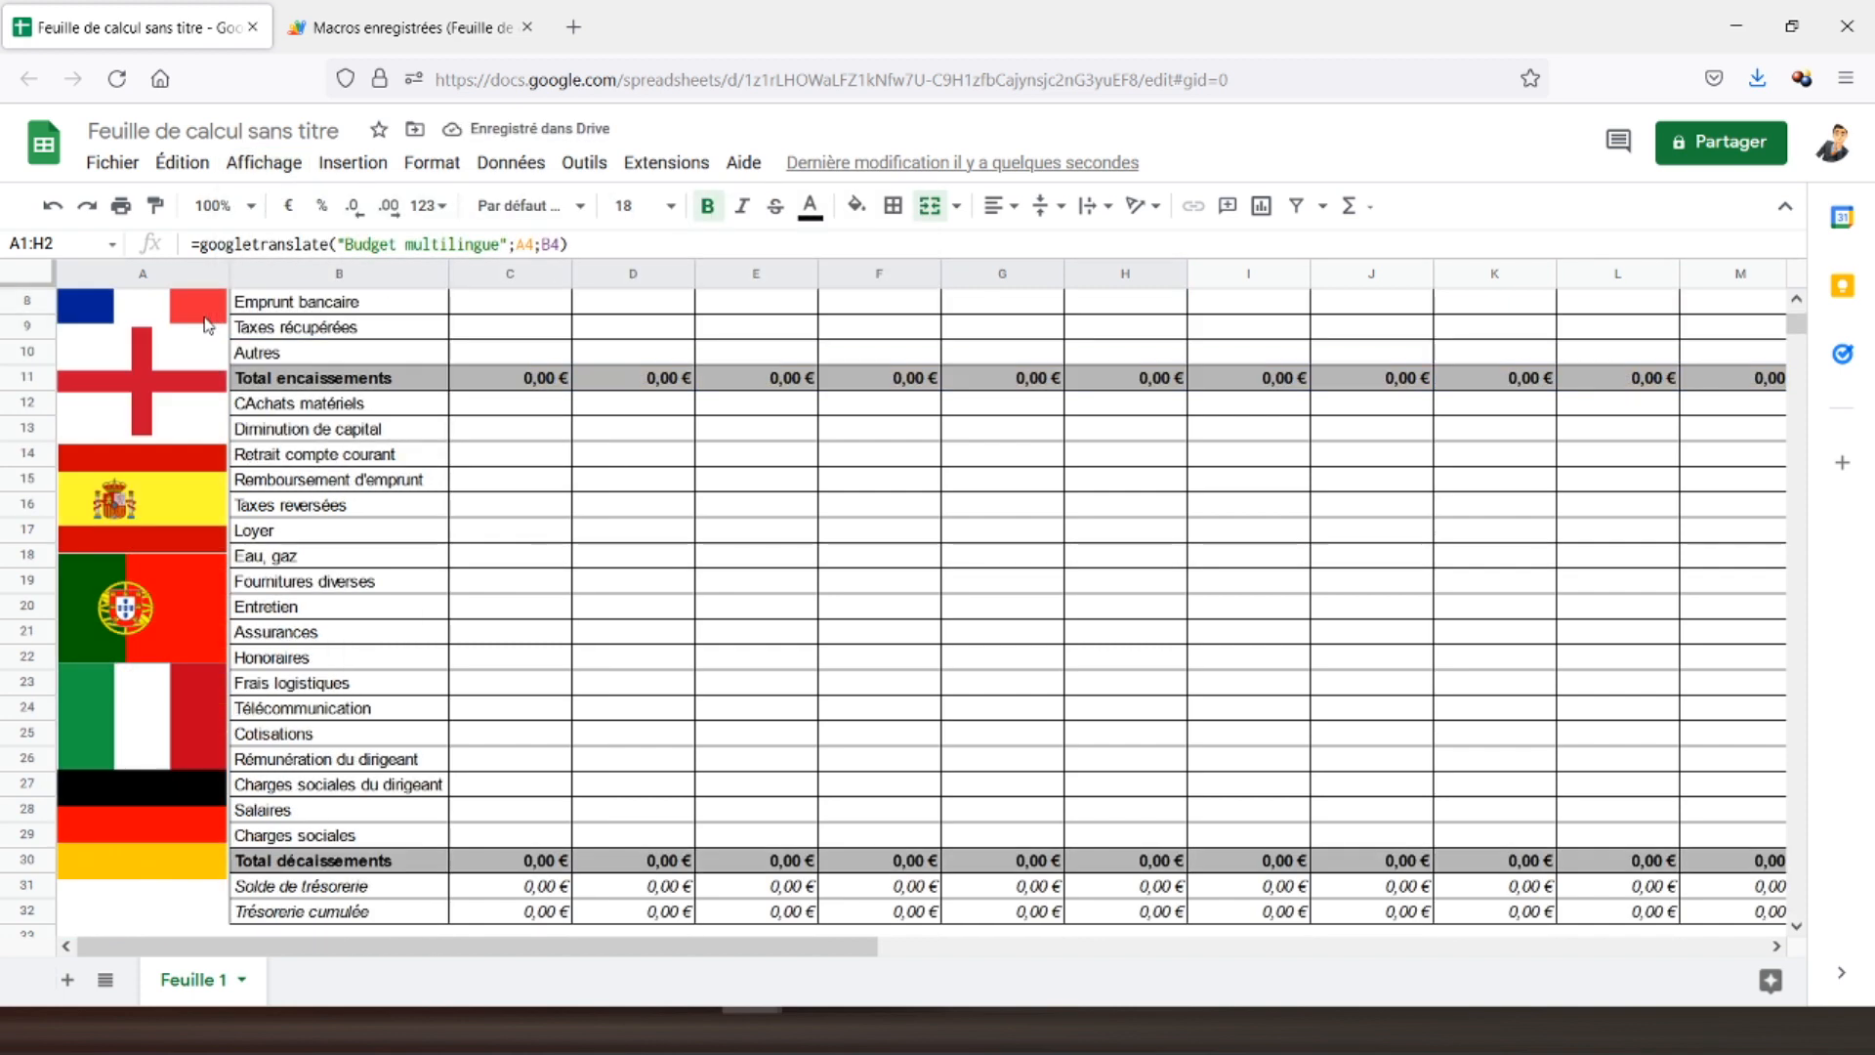
pyautogui.scroll(7, 205, 317)
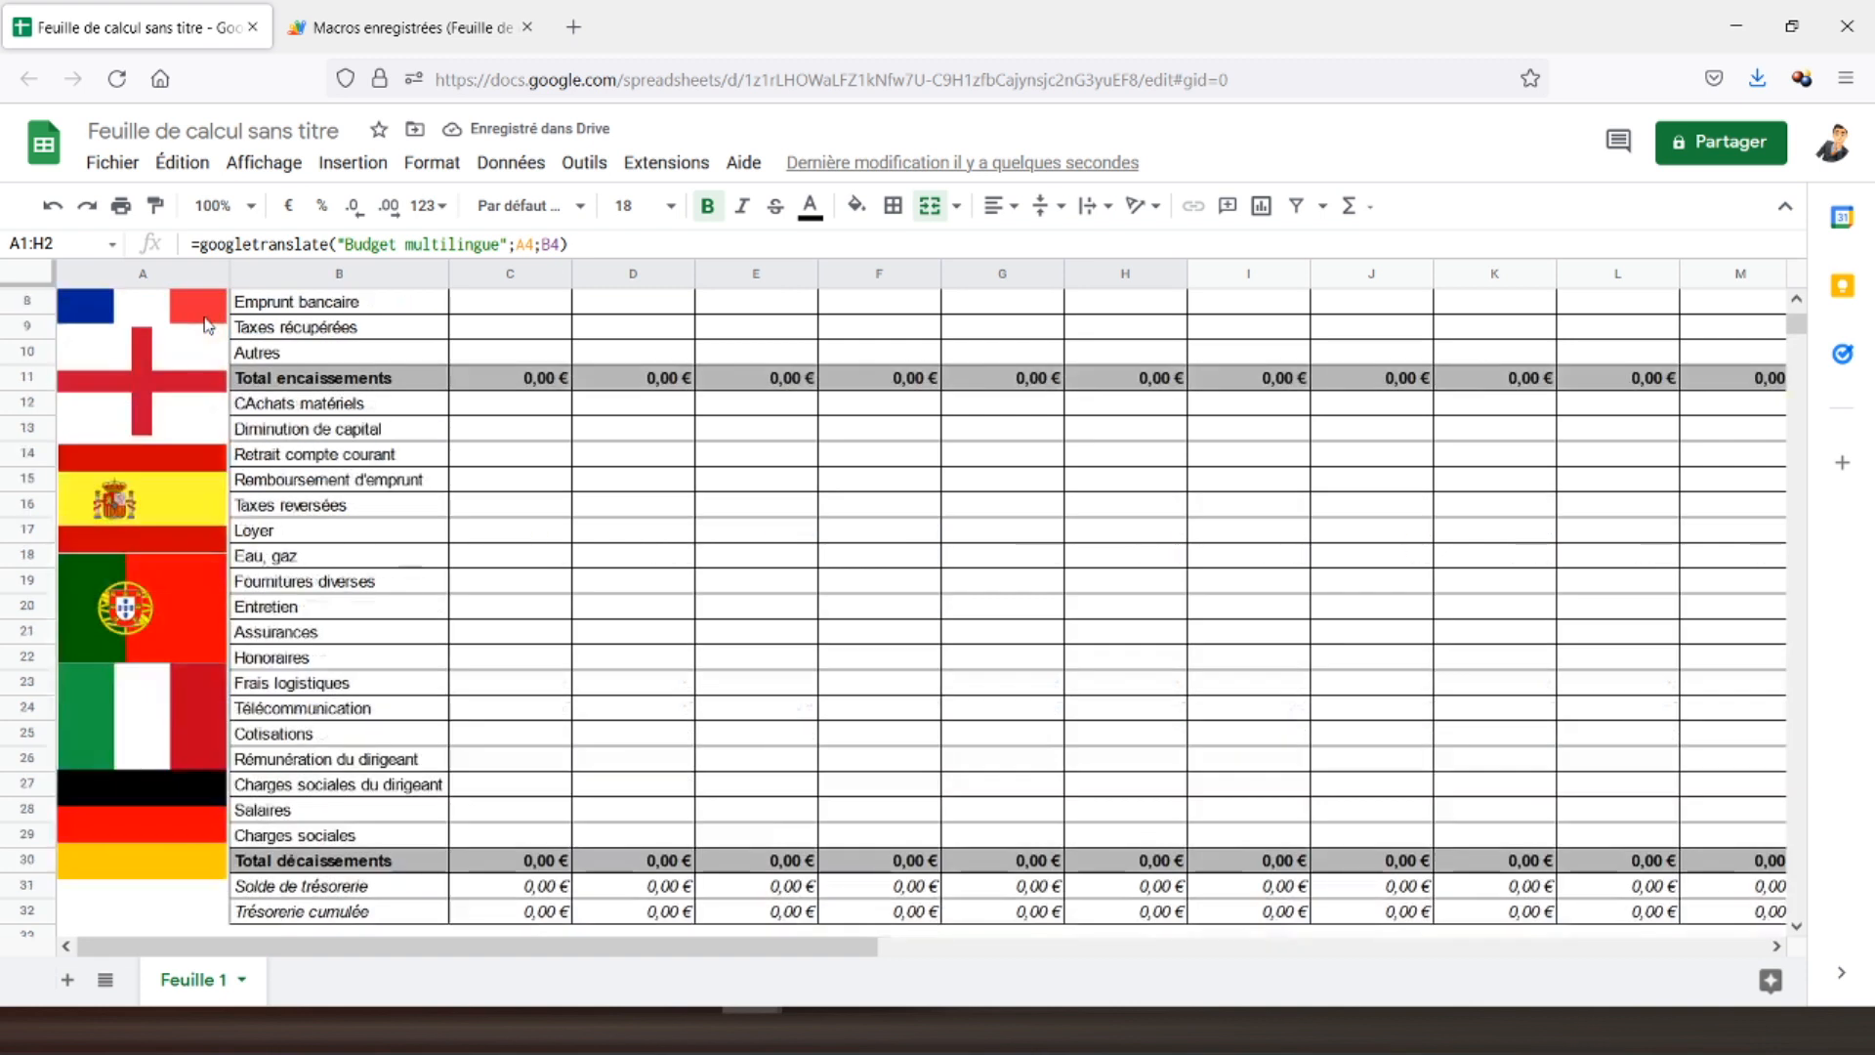